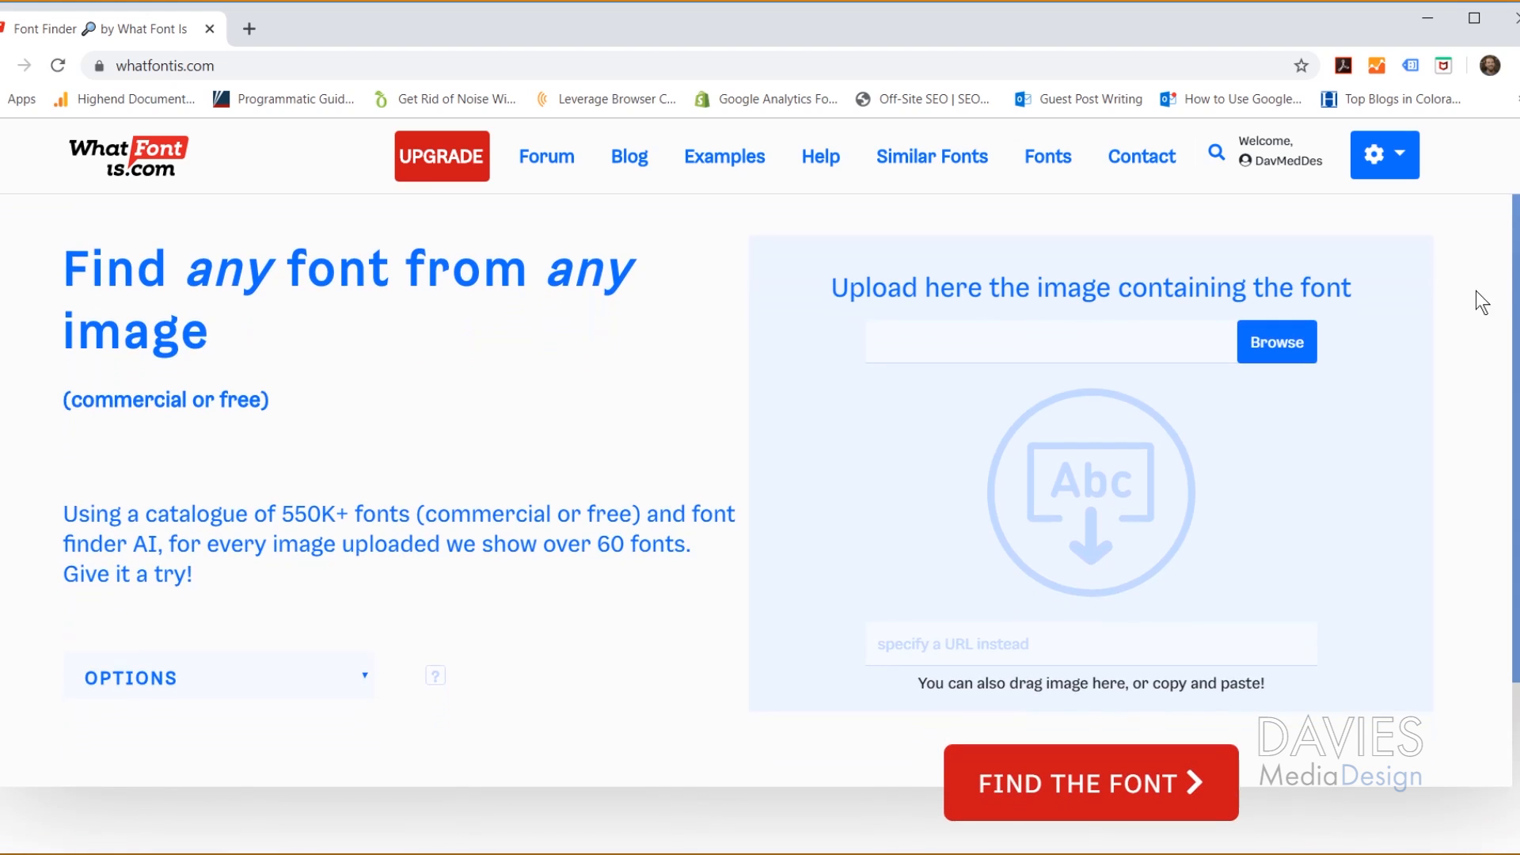
Step: Upload the Davies-Media-Design-Logo400 image to the font finder
{"action": "left_click", "coordinate": [1282, 344]}
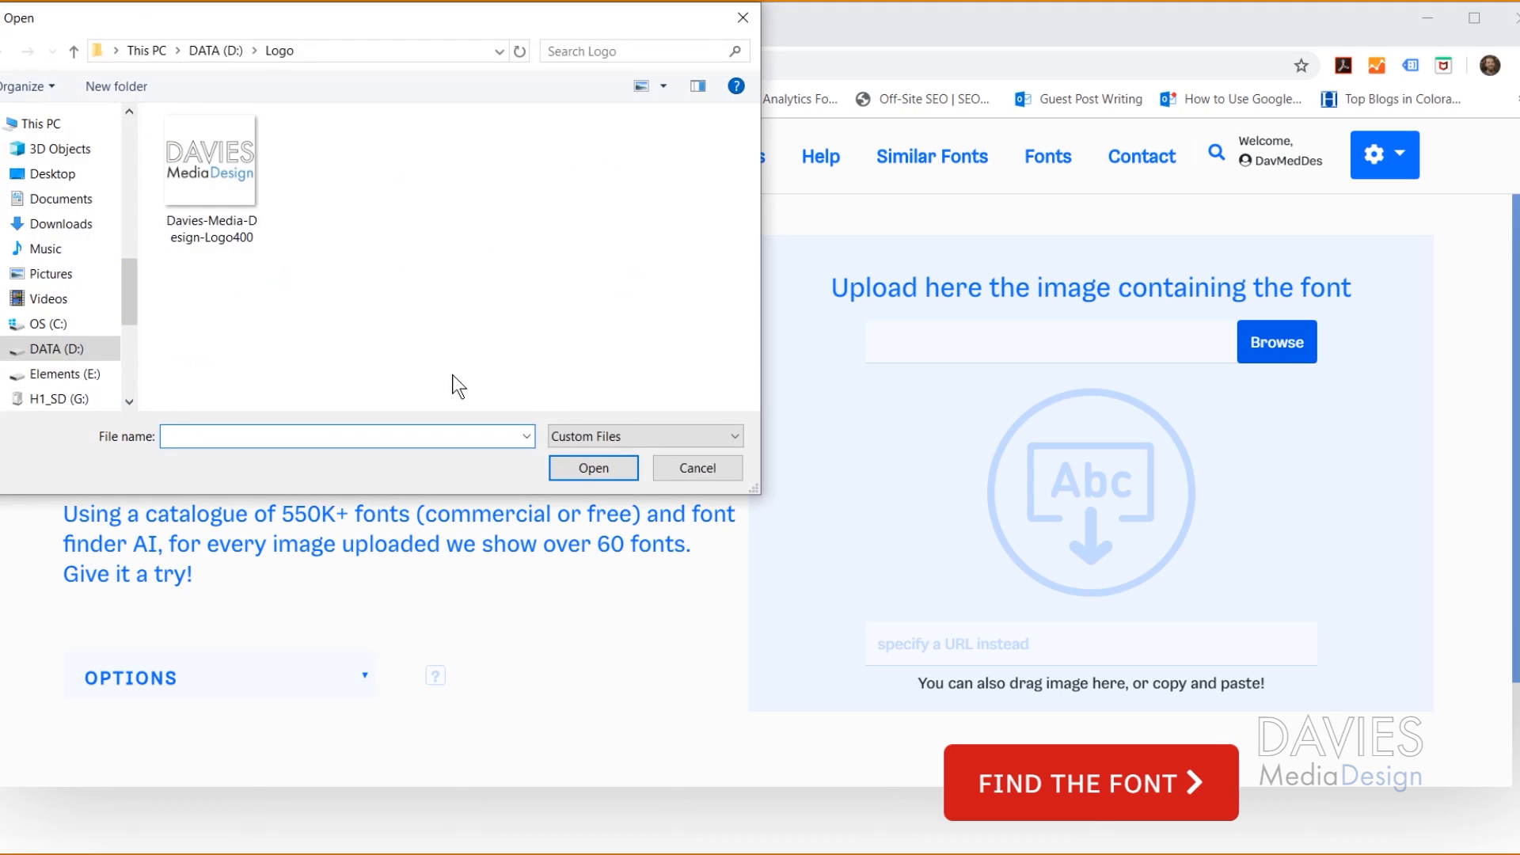
{"action": "double_click", "coordinate": [211, 165]}
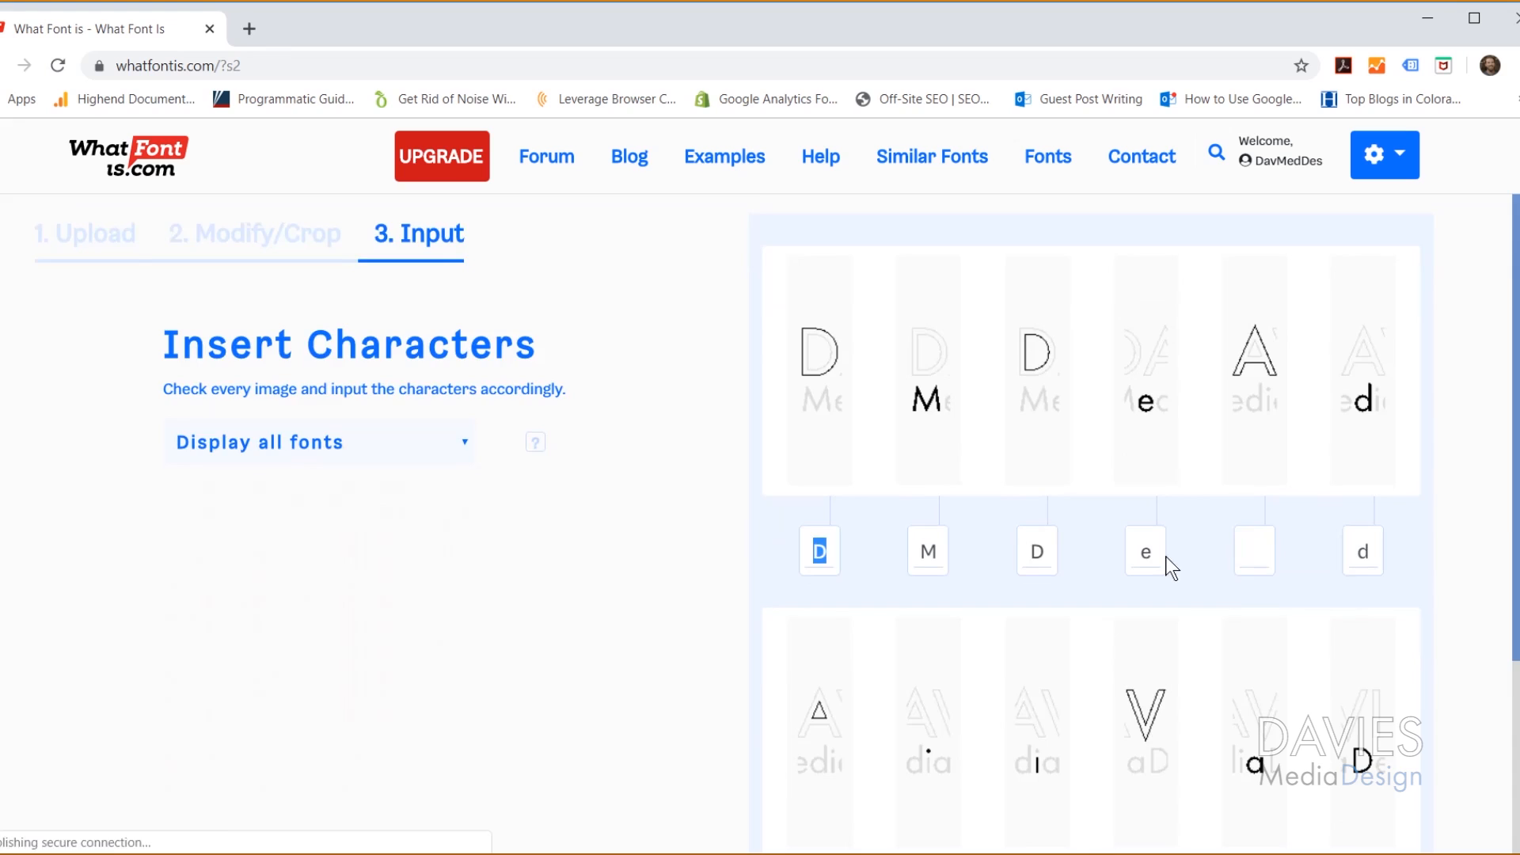
Step: Fill in the missing letters for the character images so the text reads DMeAdiVaIESgn, and submit them to find matching fonts
{"action": "left_click", "coordinate": [1254, 550]}
{"action": "type", "text": "A"}
{"action": "scroll", "coordinate": [1042, 705], "scroll_direction": "down", "scroll_amount": 6}
{"action": "key", "text": "Tab"}
{"action": "type", "text": "AiiVa"}
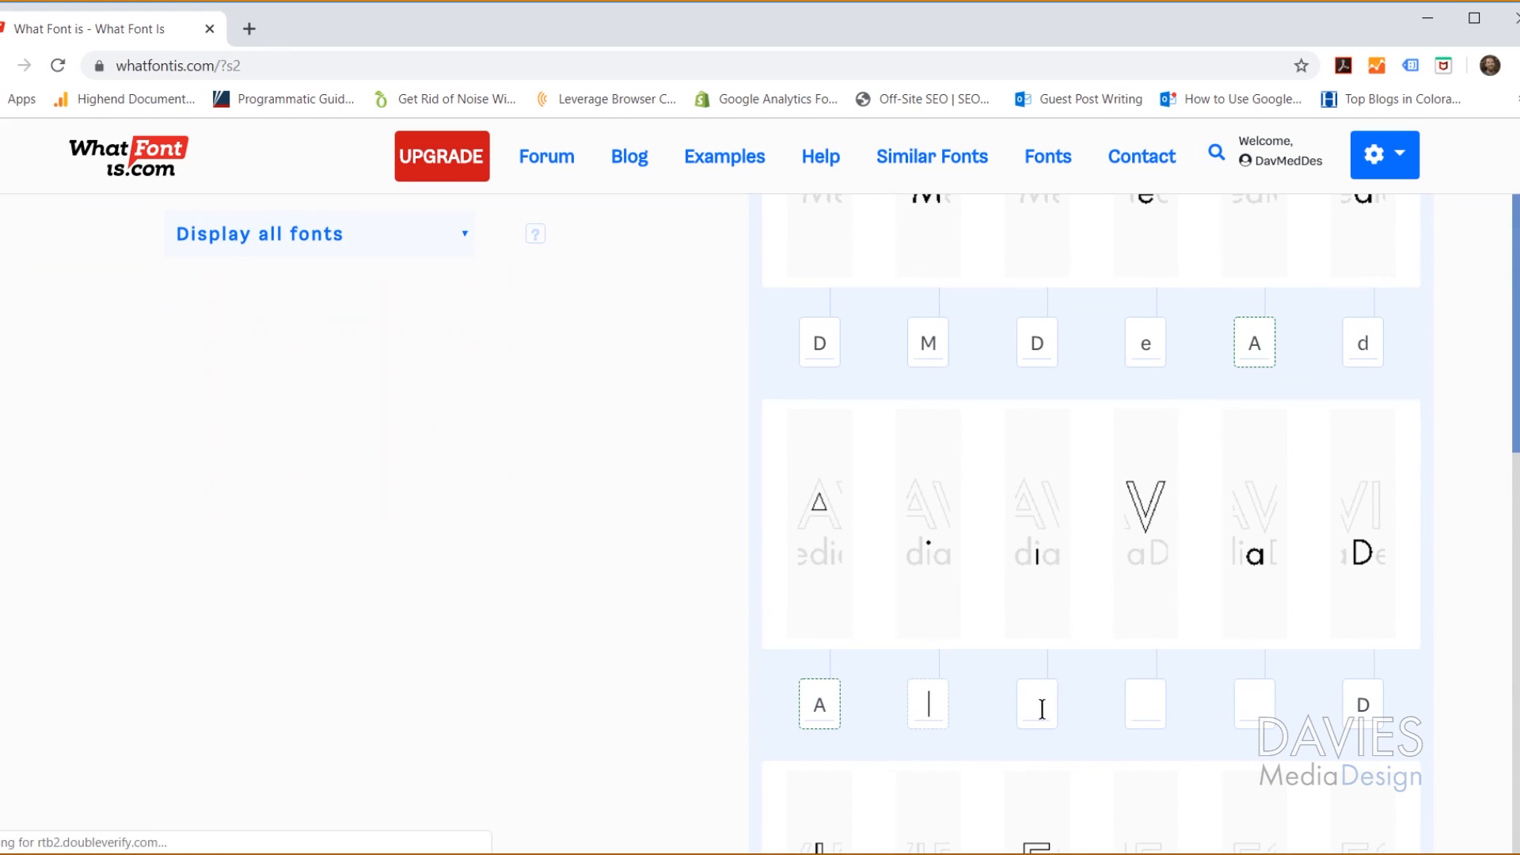
{"action": "key", "text": "Tab"}
{"action": "type", "text": "I"}
{"action": "left_click", "coordinate": [1243, 648]}
{"action": "type", "text": "ii"}
{"action": "scroll", "coordinate": [1243, 648], "scroll_direction": "down", "scroll_amount": 4}
{"action": "type", "text": "gSn"}
{"action": "left_click", "coordinate": [1115, 723]}
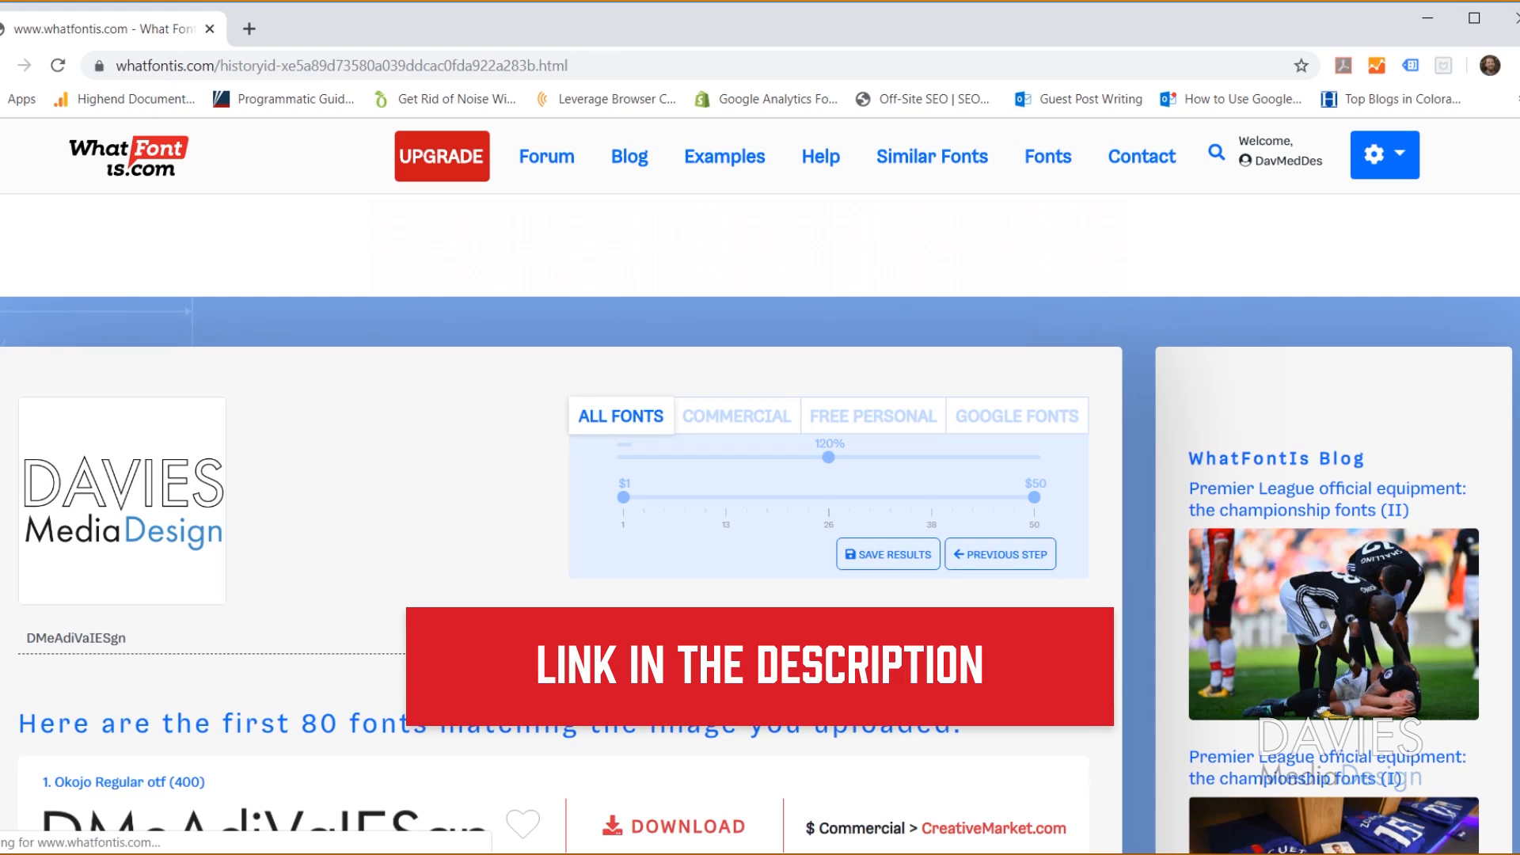
Step: Look through the list of fonts matching the uploaded logo
{"action": "scroll", "coordinate": [1517, 214], "scroll_direction": "down", "scroll_amount": 2}
{"action": "scroll", "coordinate": [554, 522], "scroll_direction": "down", "scroll_amount": 12}
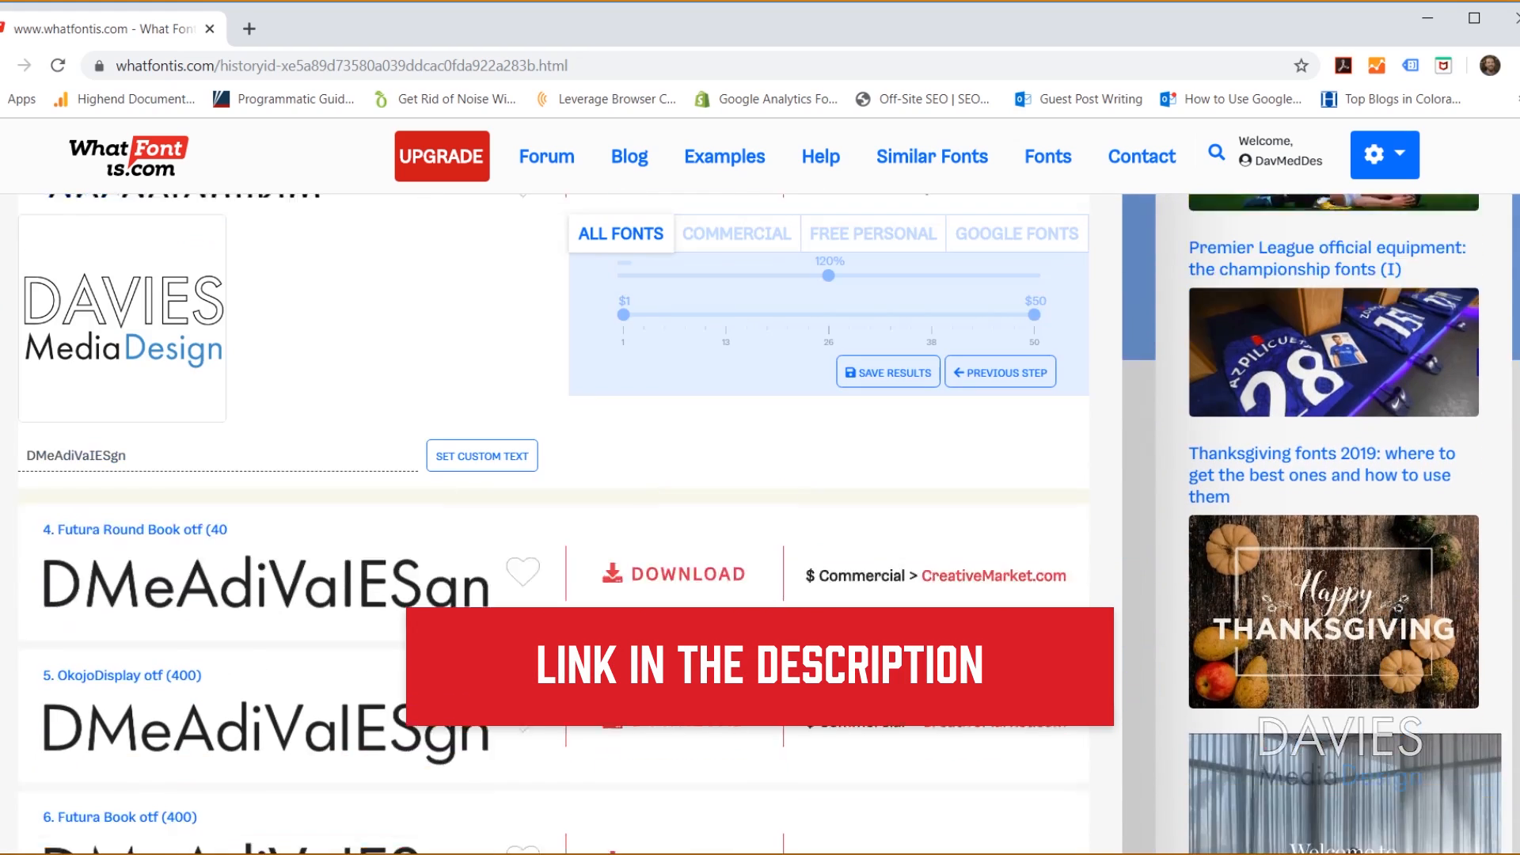
{"action": "scroll", "coordinate": [554, 633], "scroll_direction": "down", "scroll_amount": 20}
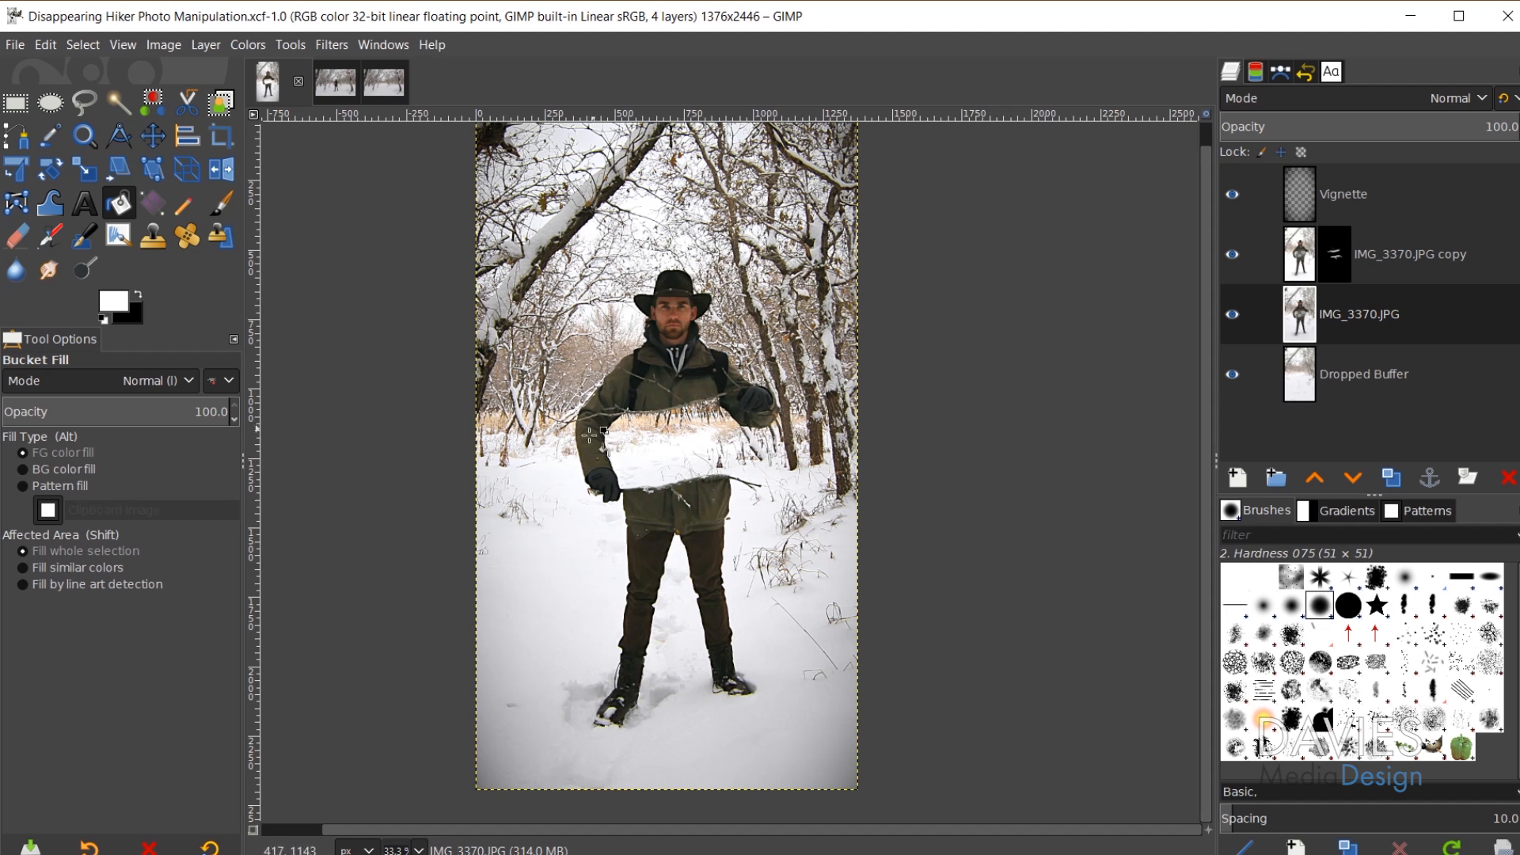
Step: Switch to GIMP and examine the hiker's cut-out torso and the branches in the Disappearing Hiker composite
{"action": "scroll", "coordinate": [637, 467], "scroll_direction": "up", "scroll_amount": 4}
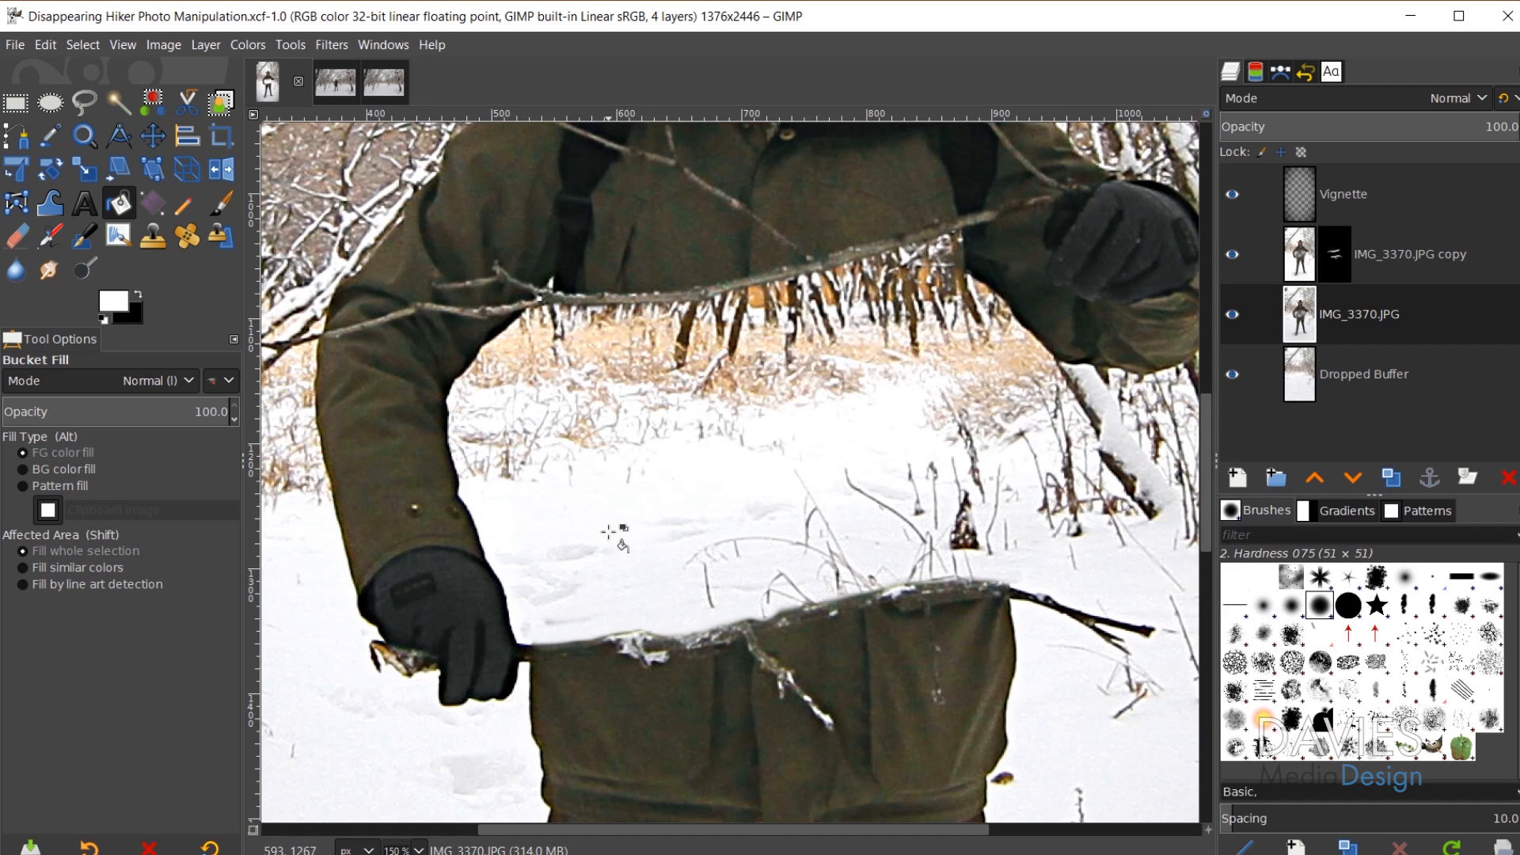
{"action": "scroll", "coordinate": [722, 609], "scroll_direction": "down", "scroll_amount": 3}
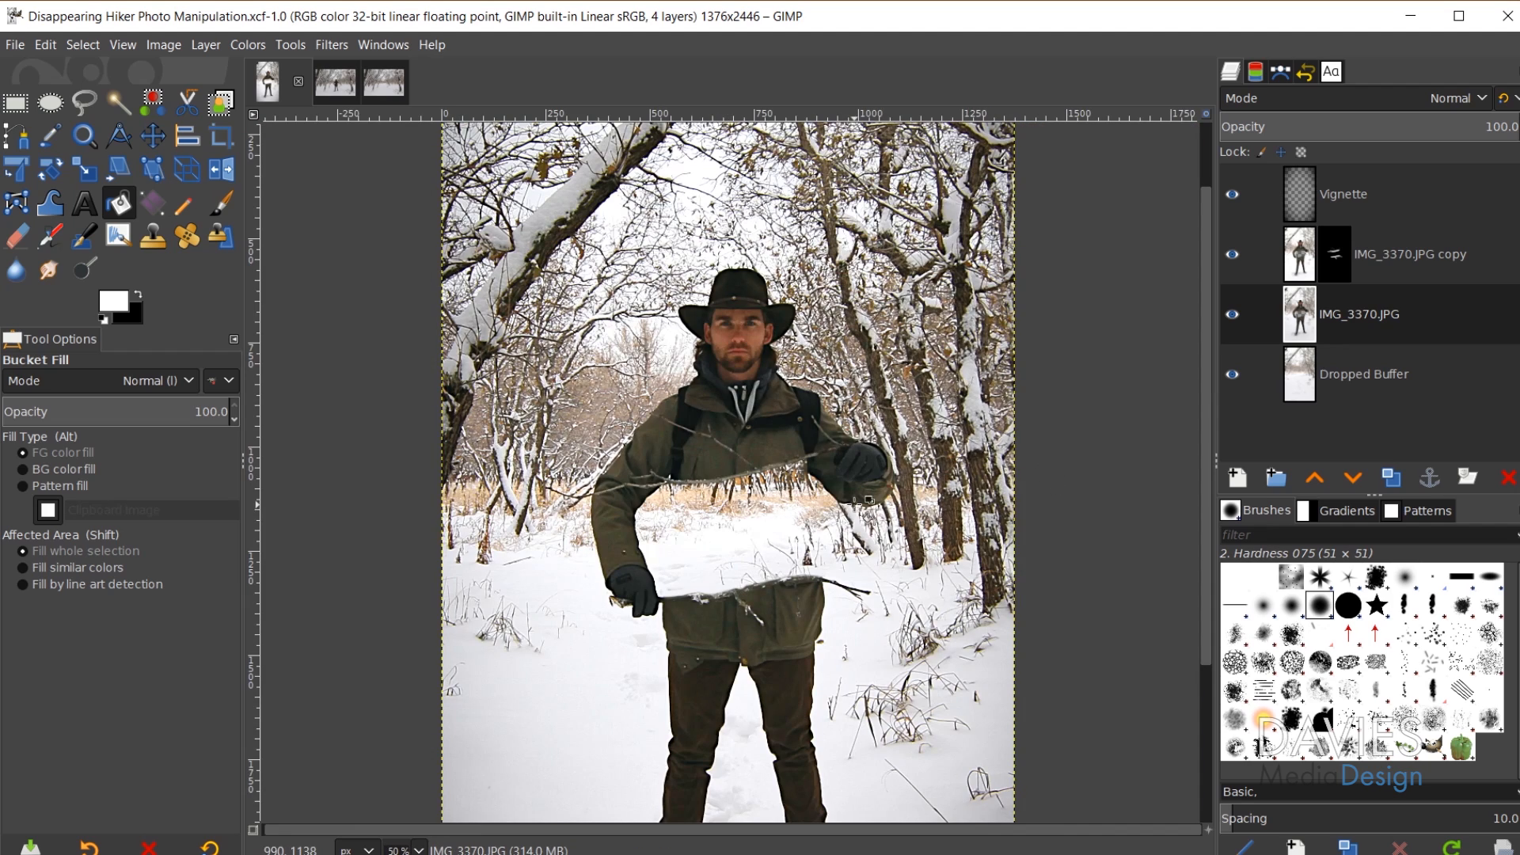
{"action": "scroll", "coordinate": [823, 640], "scroll_direction": "down", "scroll_amount": 3}
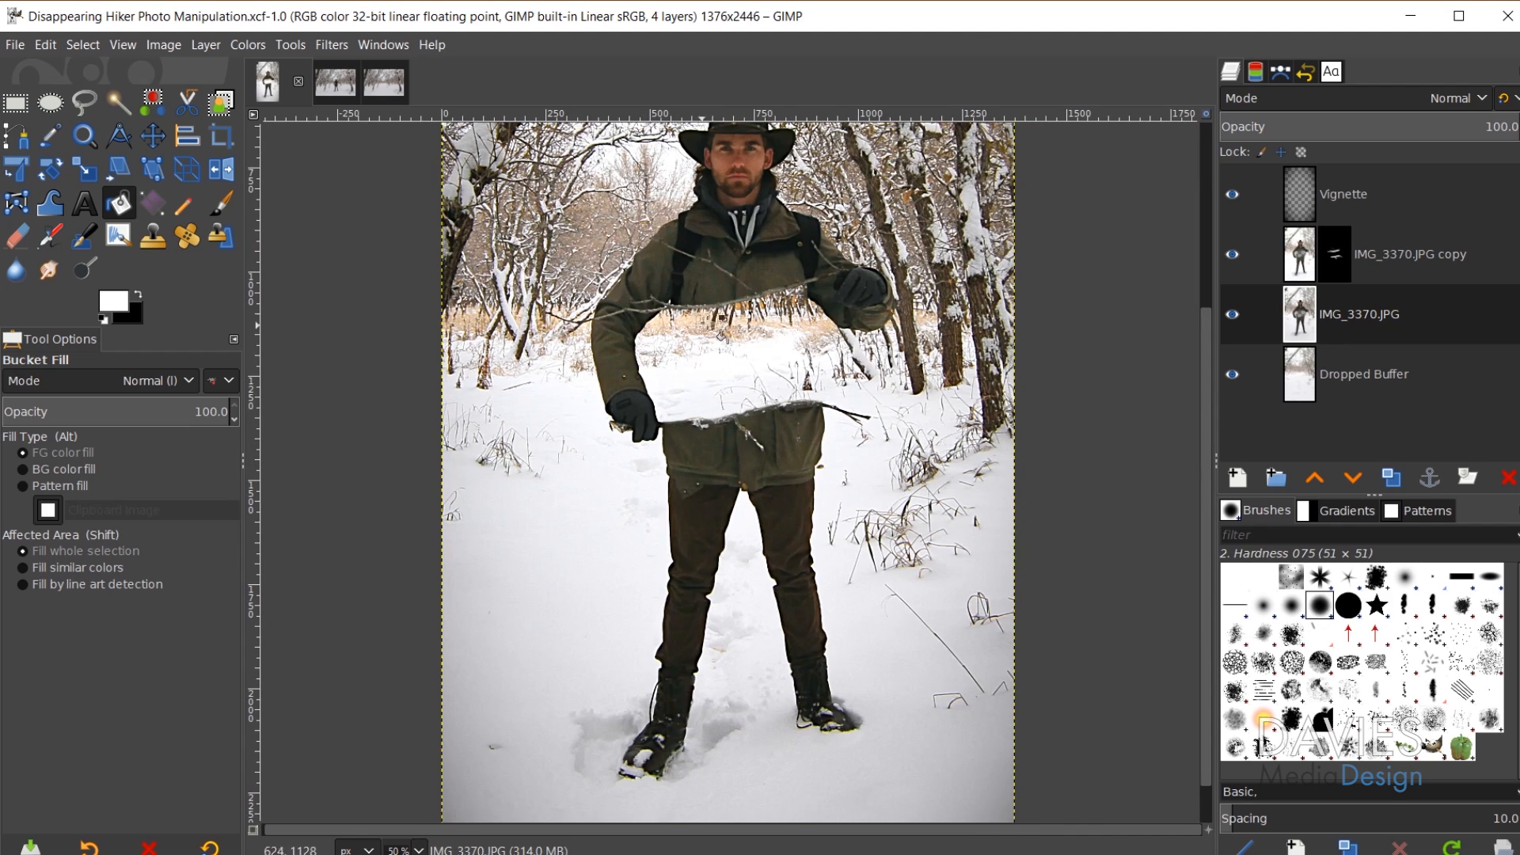
{"action": "scroll", "coordinate": [721, 321], "scroll_direction": "up", "scroll_amount": 3}
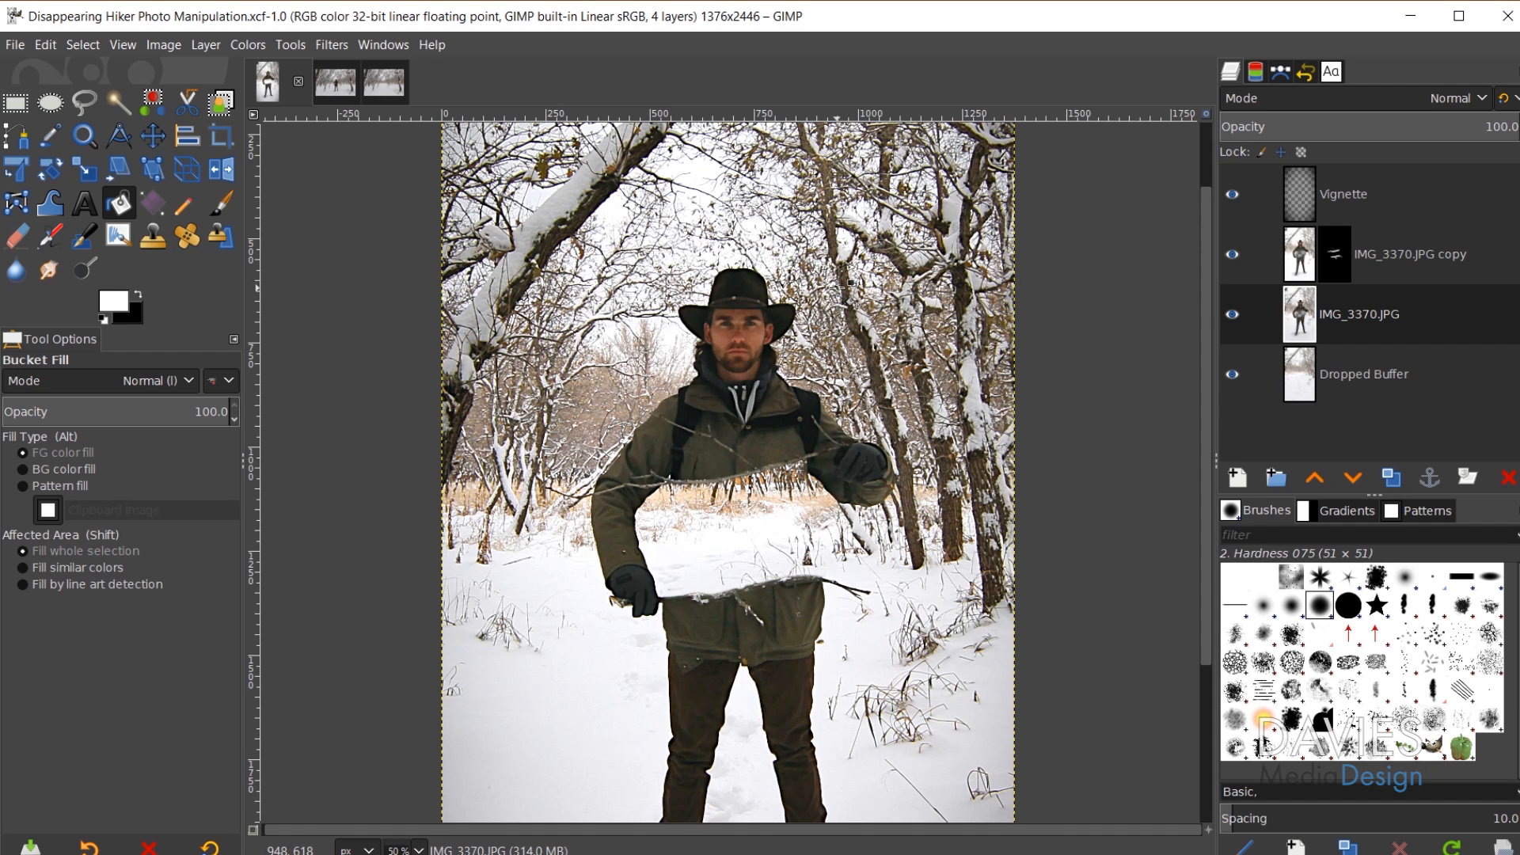
Step: Compare the finished composite, the IMG_3368 hiker photo and the empty IMG_3371 background photo
{"action": "left_click", "coordinate": [342, 77]}
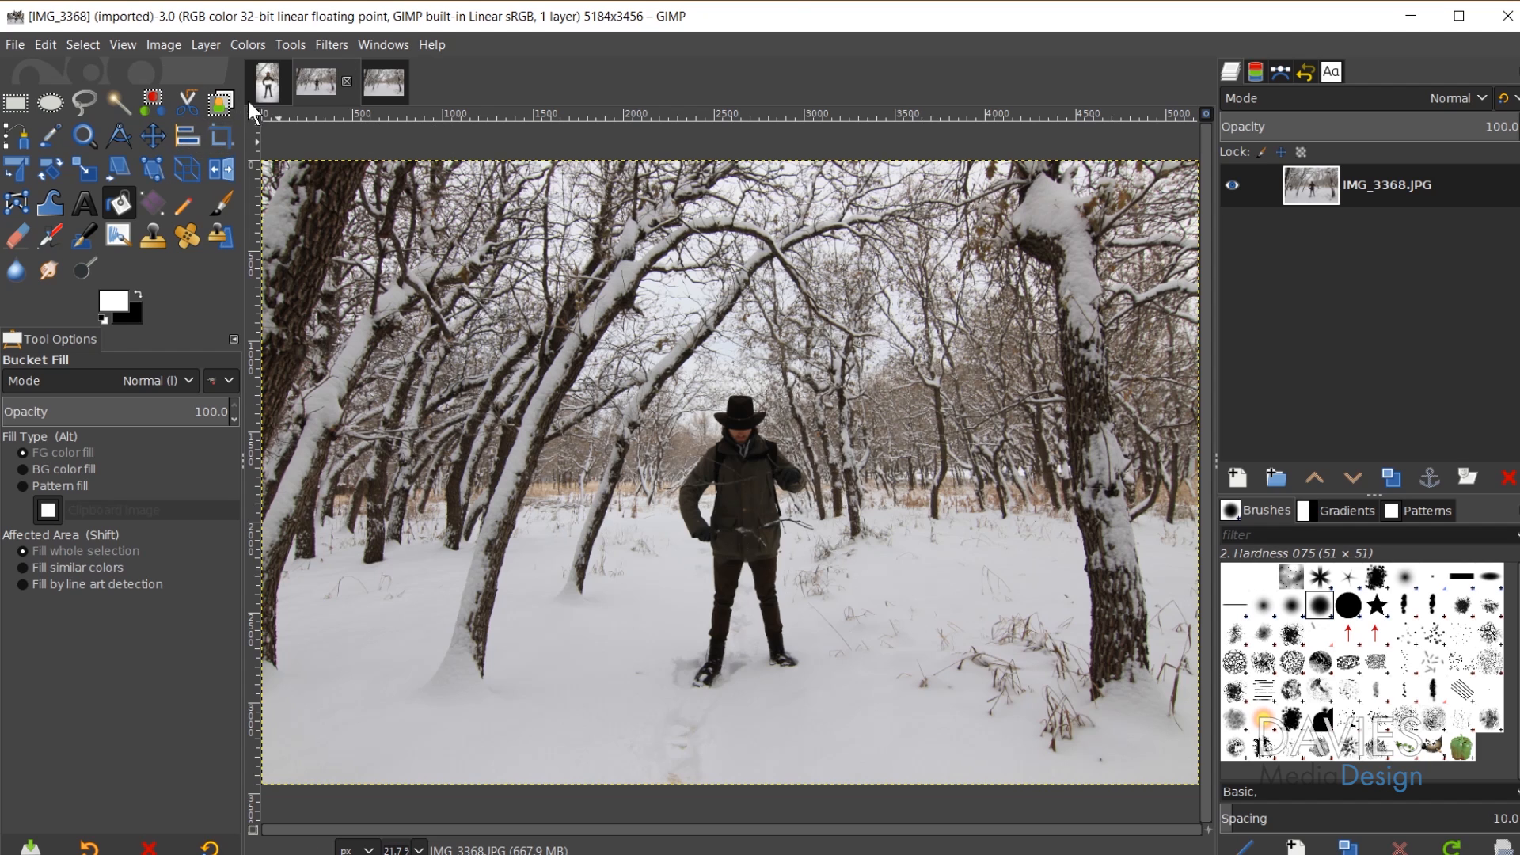
{"action": "left_click", "coordinate": [268, 81]}
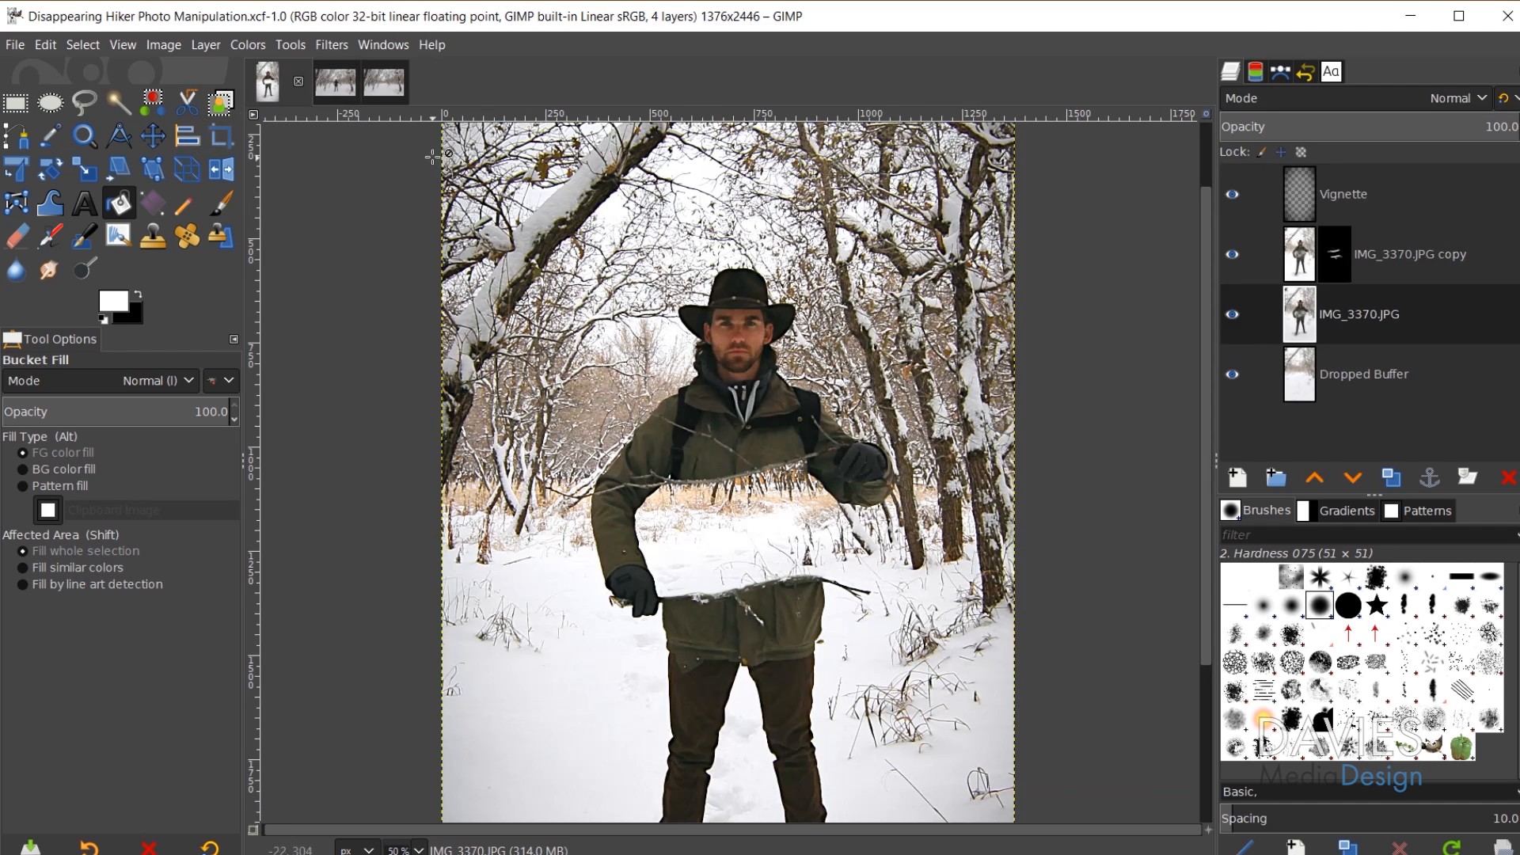
{"action": "left_click", "coordinate": [332, 79]}
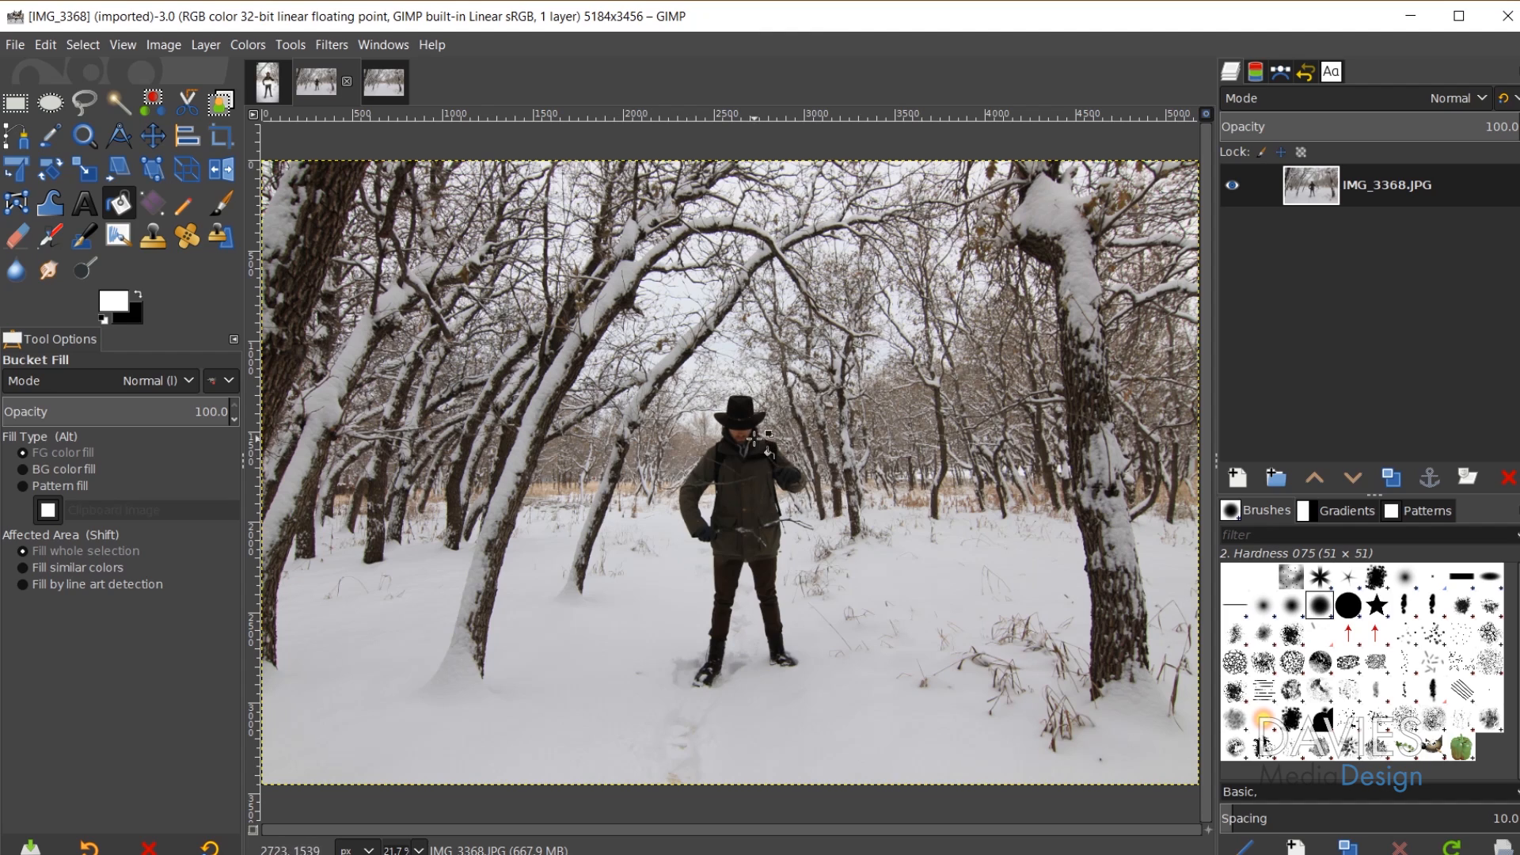
{"action": "left_click", "coordinate": [379, 88]}
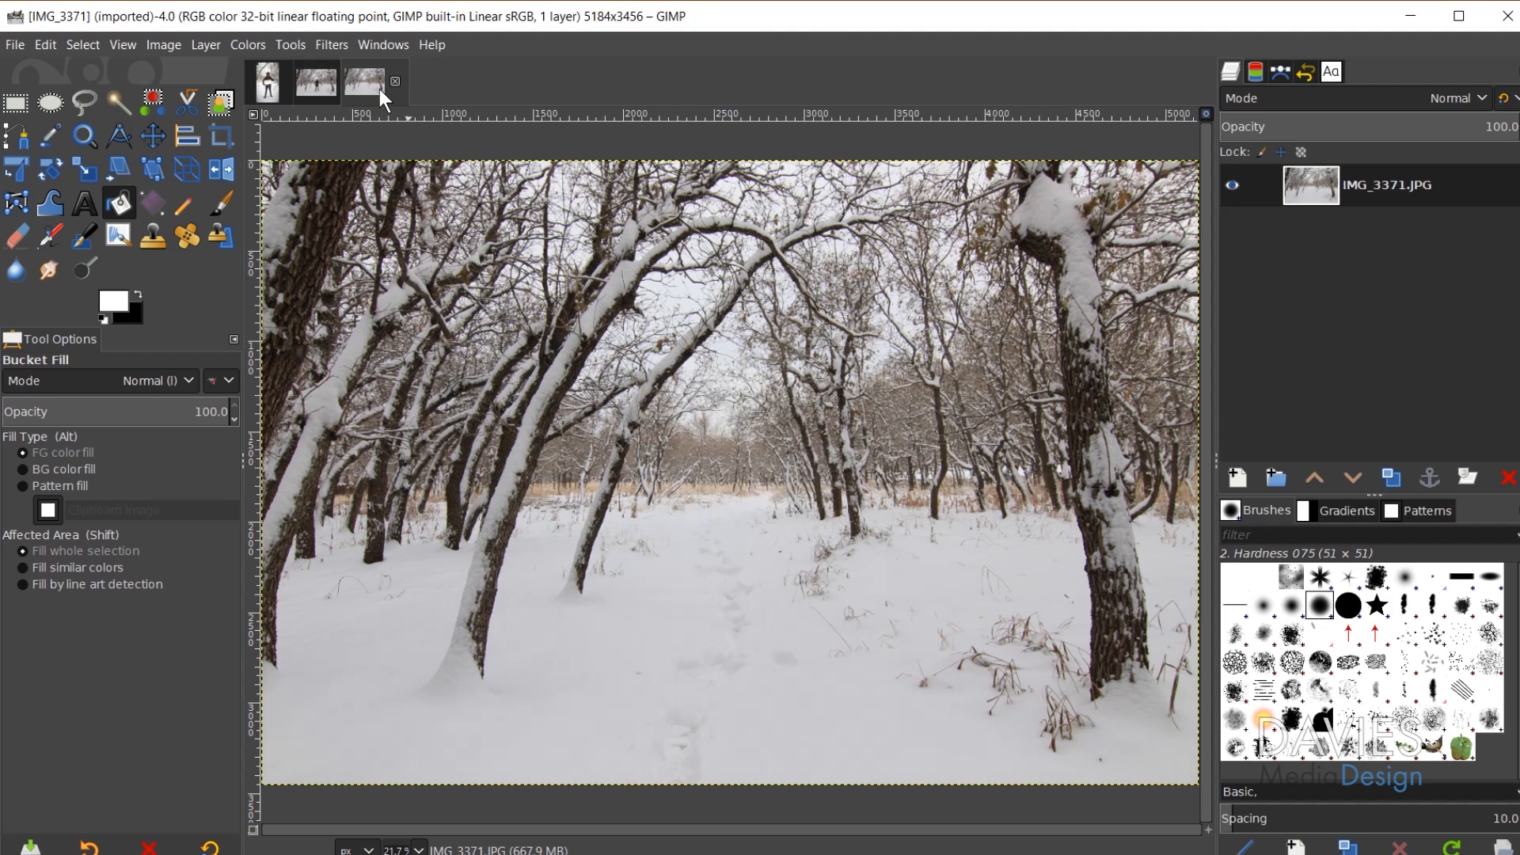
{"action": "left_click", "coordinate": [315, 92]}
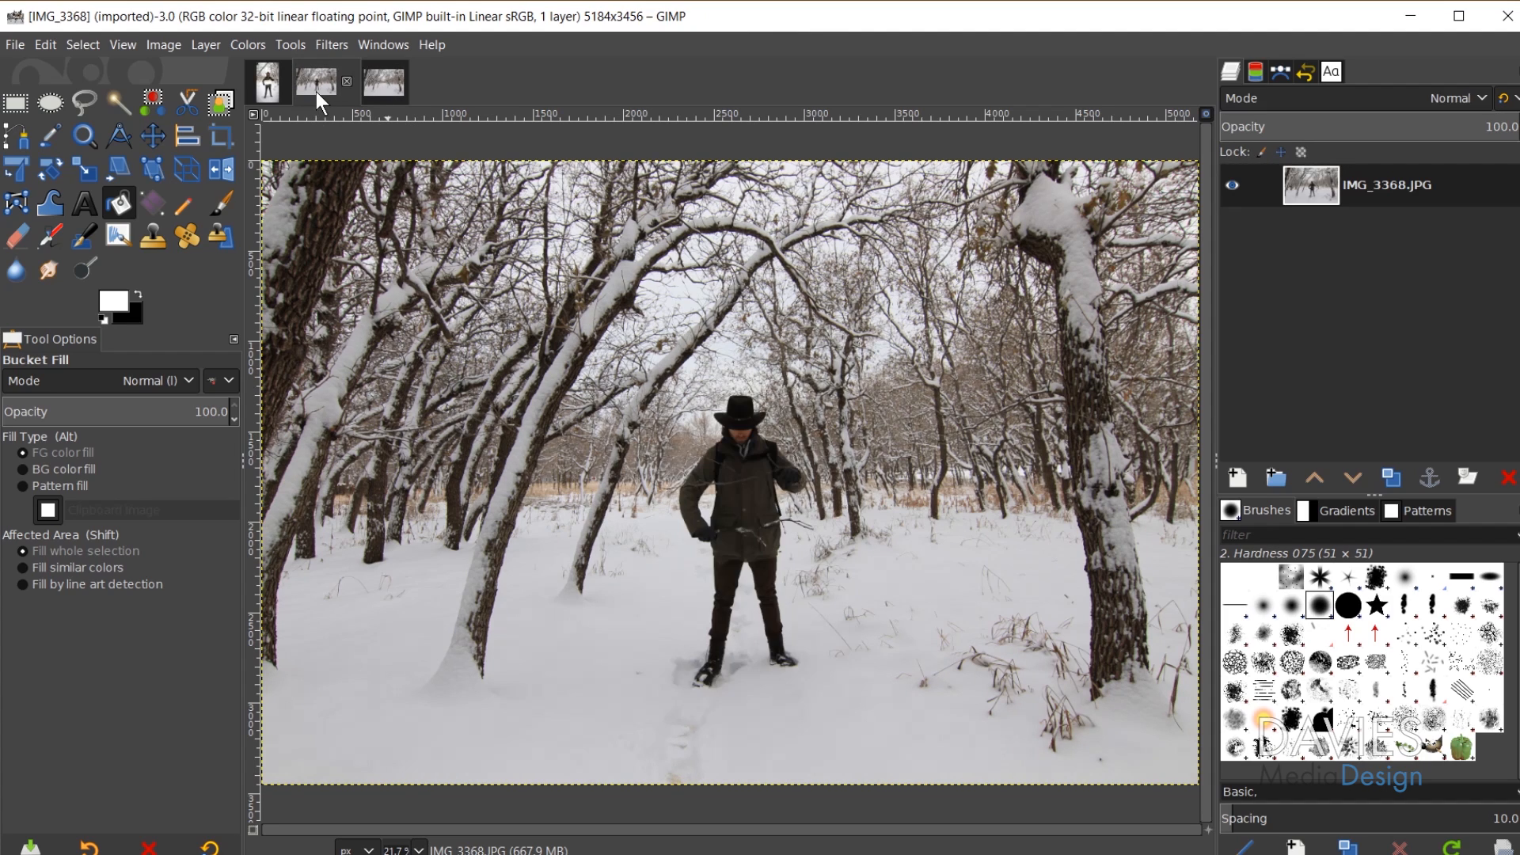
{"action": "left_click", "coordinate": [389, 85]}
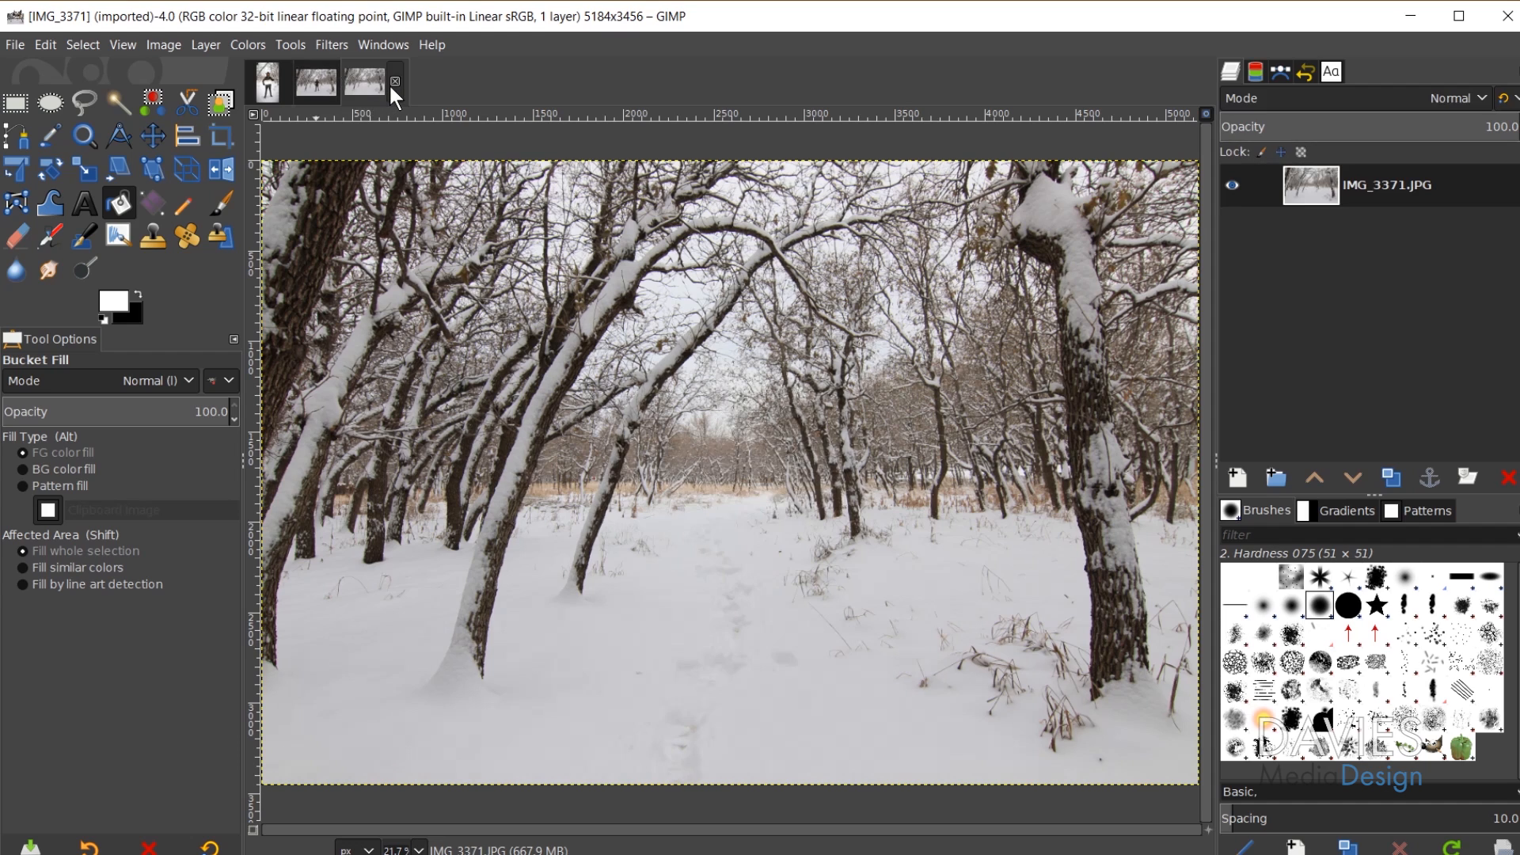
{"action": "left_click", "coordinate": [316, 79]}
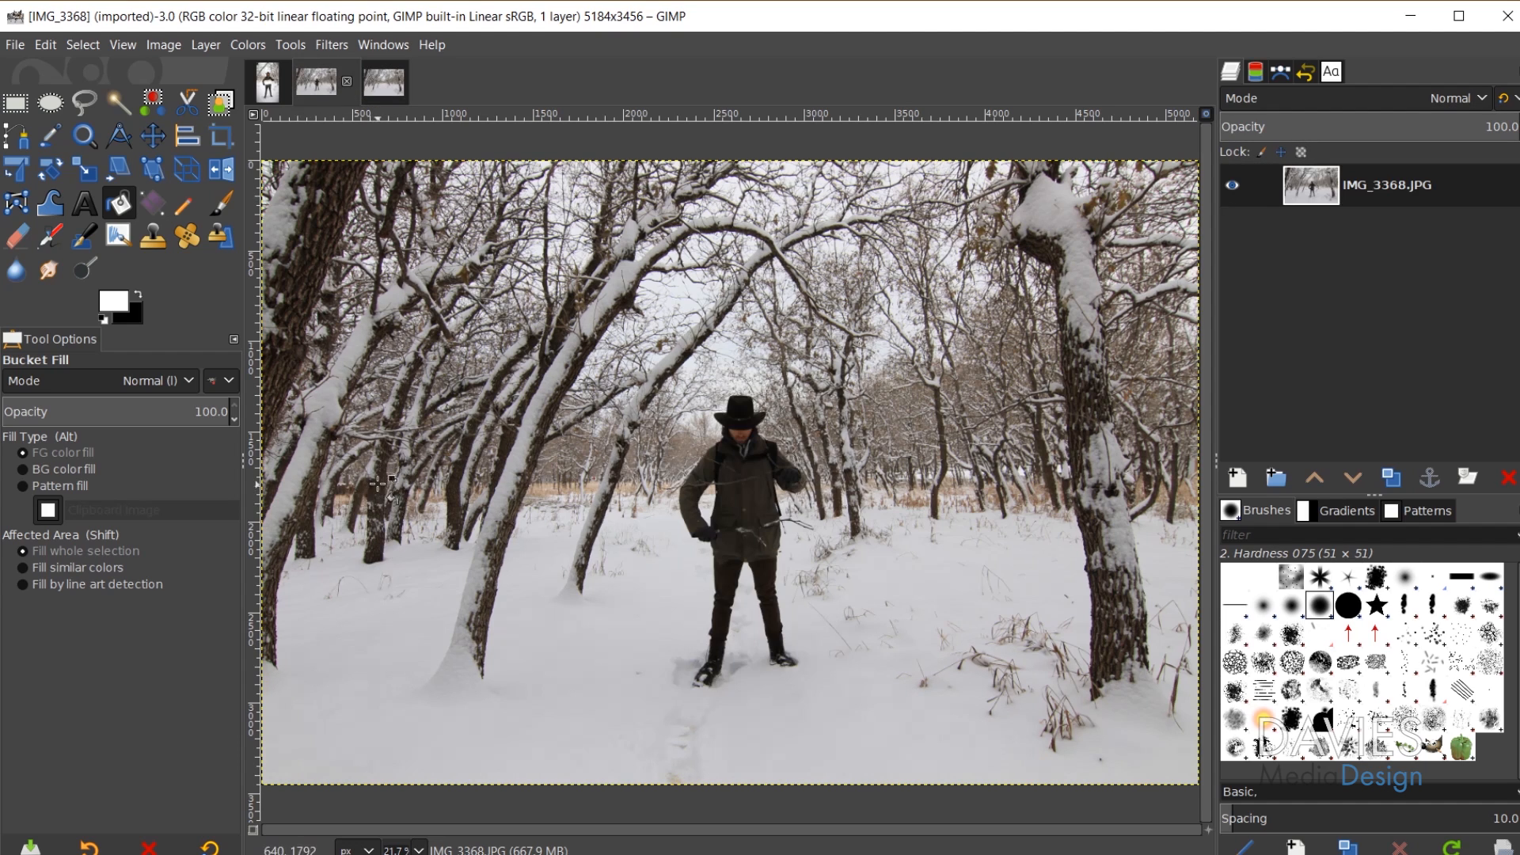
Step: Inspect the trees and the hiker in IMG_3368 up close, check the framing against IMG_3371, and fit the photo in the window
{"action": "scroll", "coordinate": [360, 513], "scroll_direction": "up", "scroll_amount": 6, "text": "ctrl"}
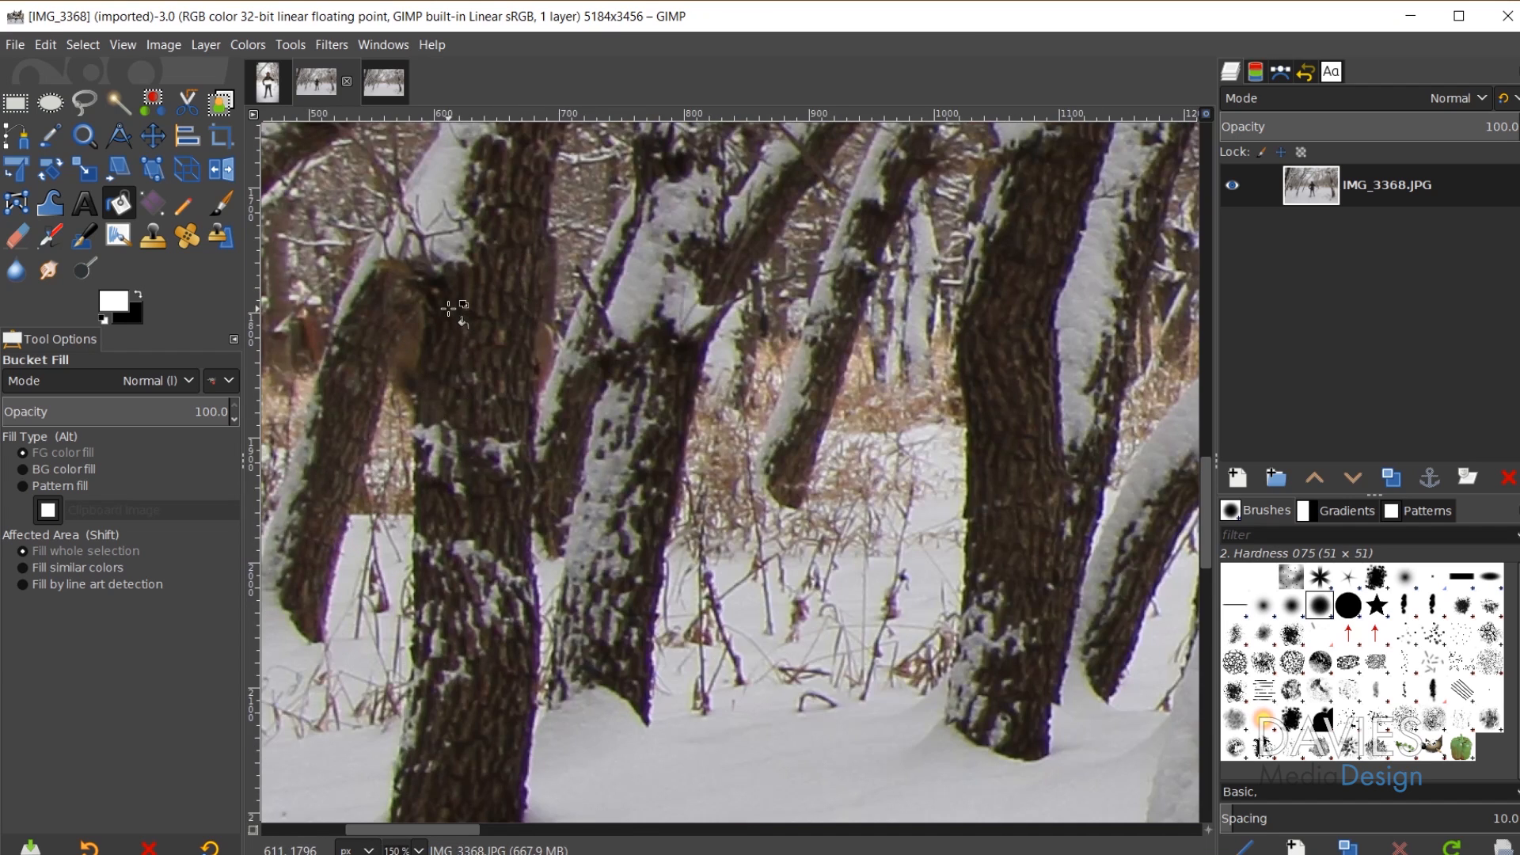
{"action": "scroll", "coordinate": [448, 309], "scroll_direction": "down", "scroll_amount": 6, "text": "ctrl"}
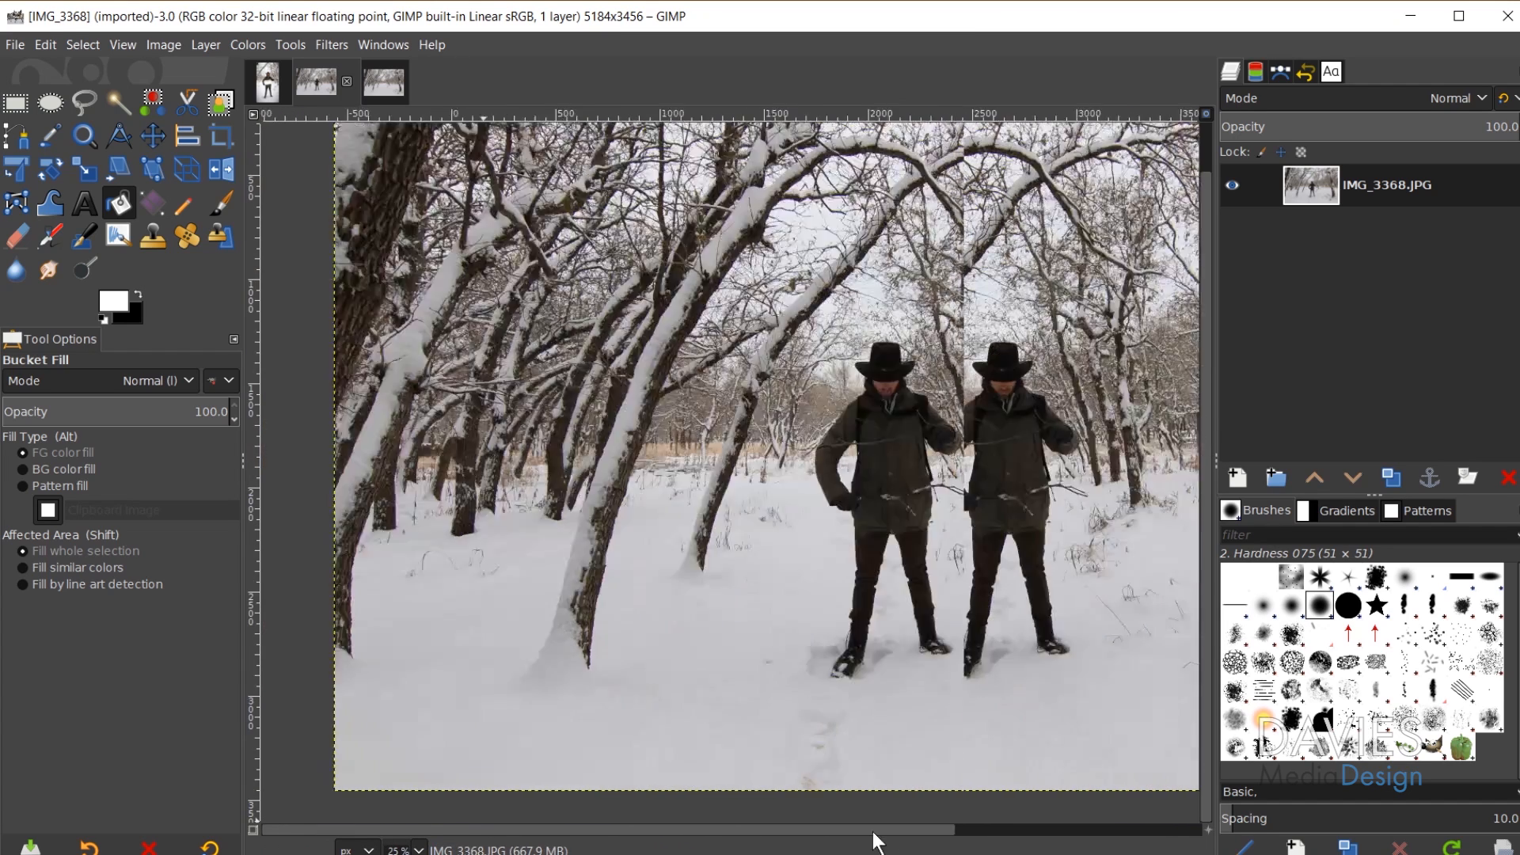
{"action": "scroll", "coordinate": [876, 842], "scroll_direction": "right", "scroll_amount": 5}
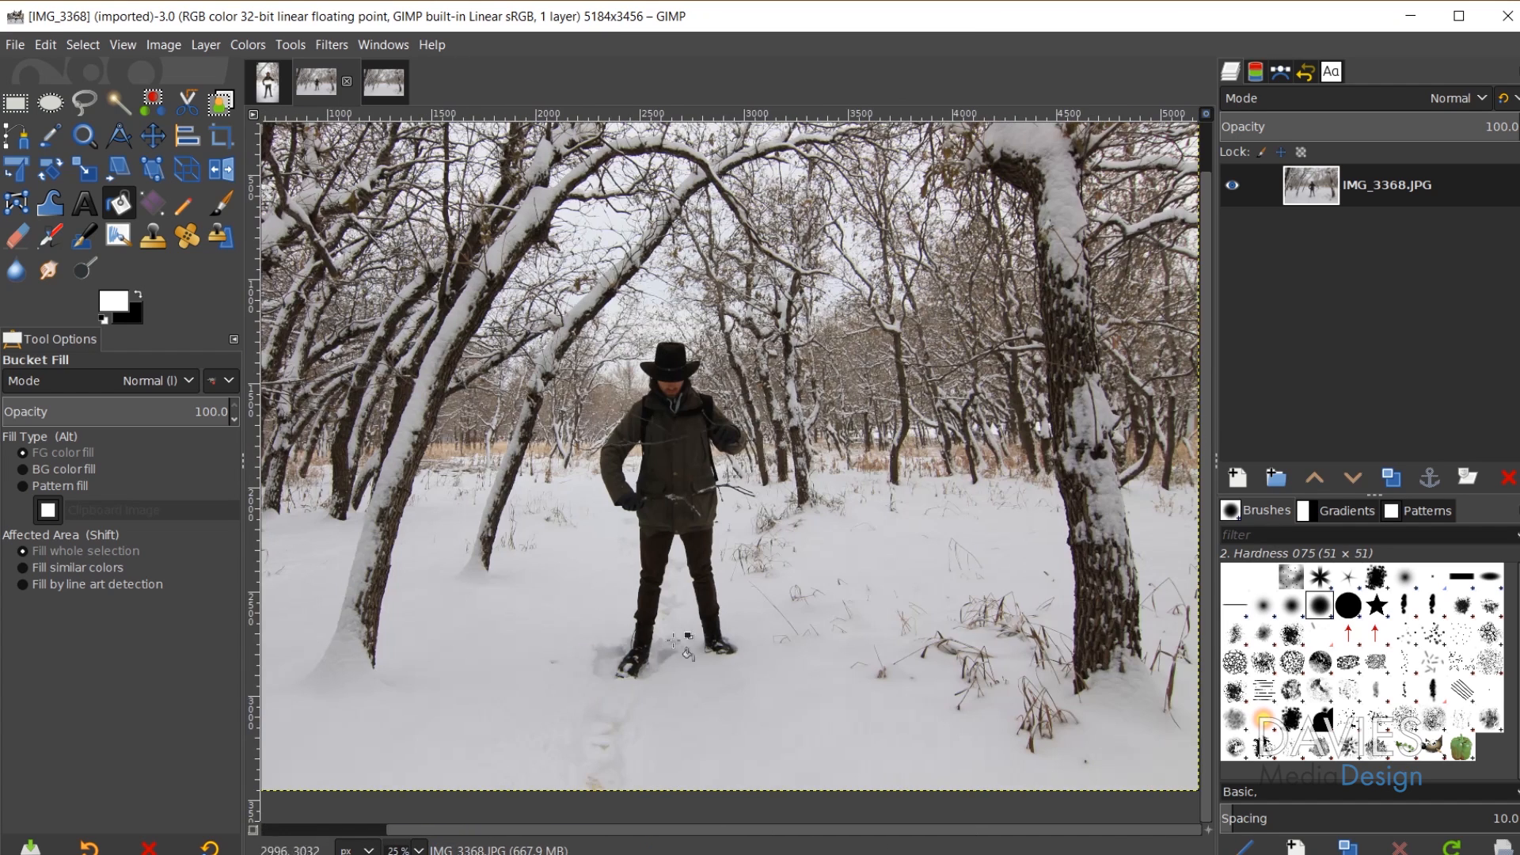
{"action": "left_click", "coordinate": [382, 78]}
{"action": "left_click", "coordinate": [338, 78]}
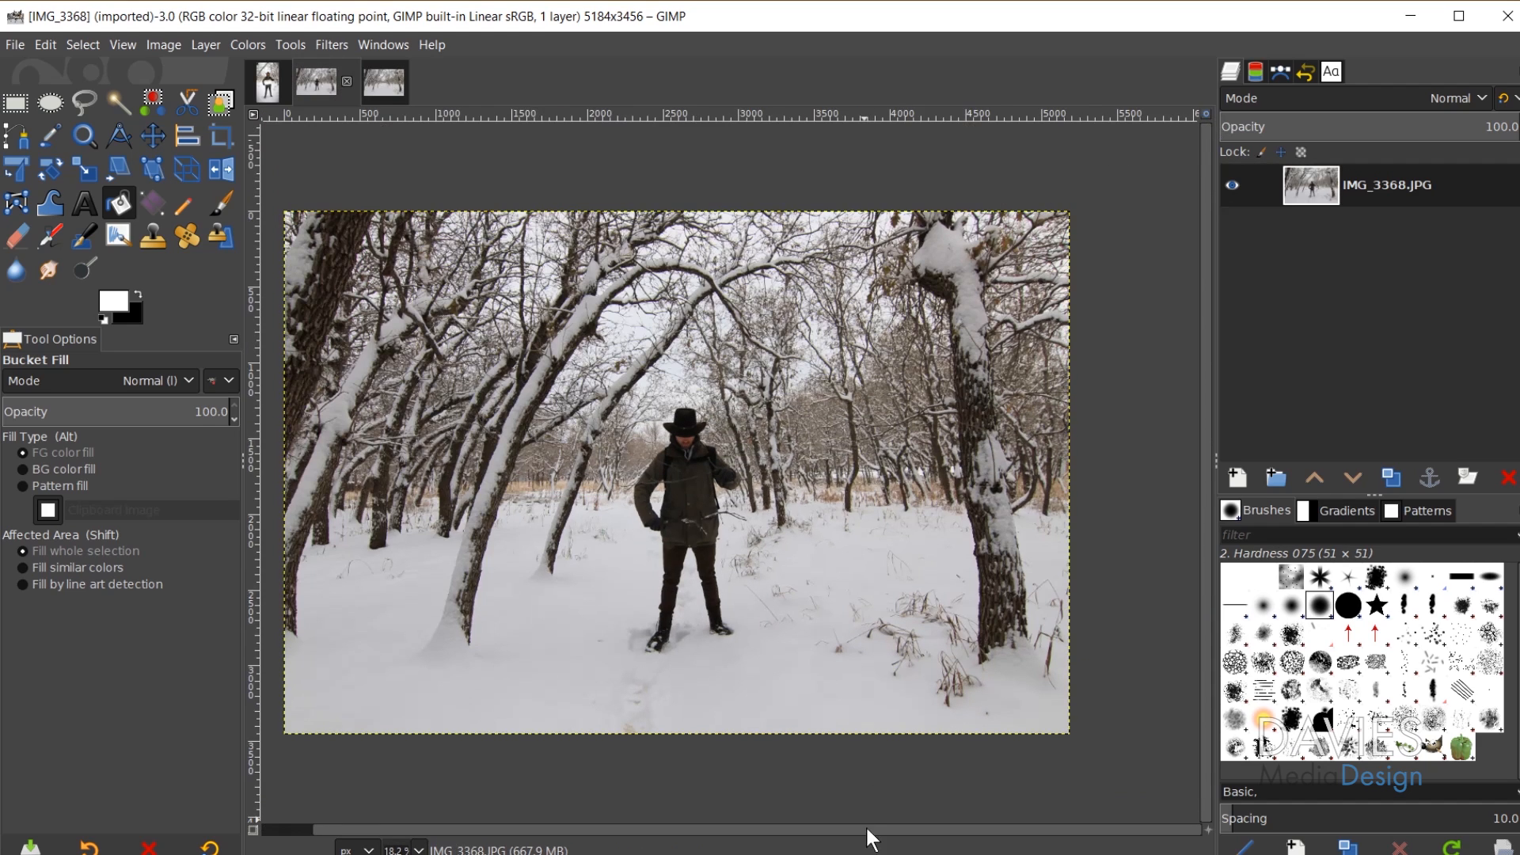
{"action": "left_click_drag", "start_coordinate": [830, 829], "coordinate": [757, 827]}
{"action": "left_click", "coordinate": [1205, 114]}
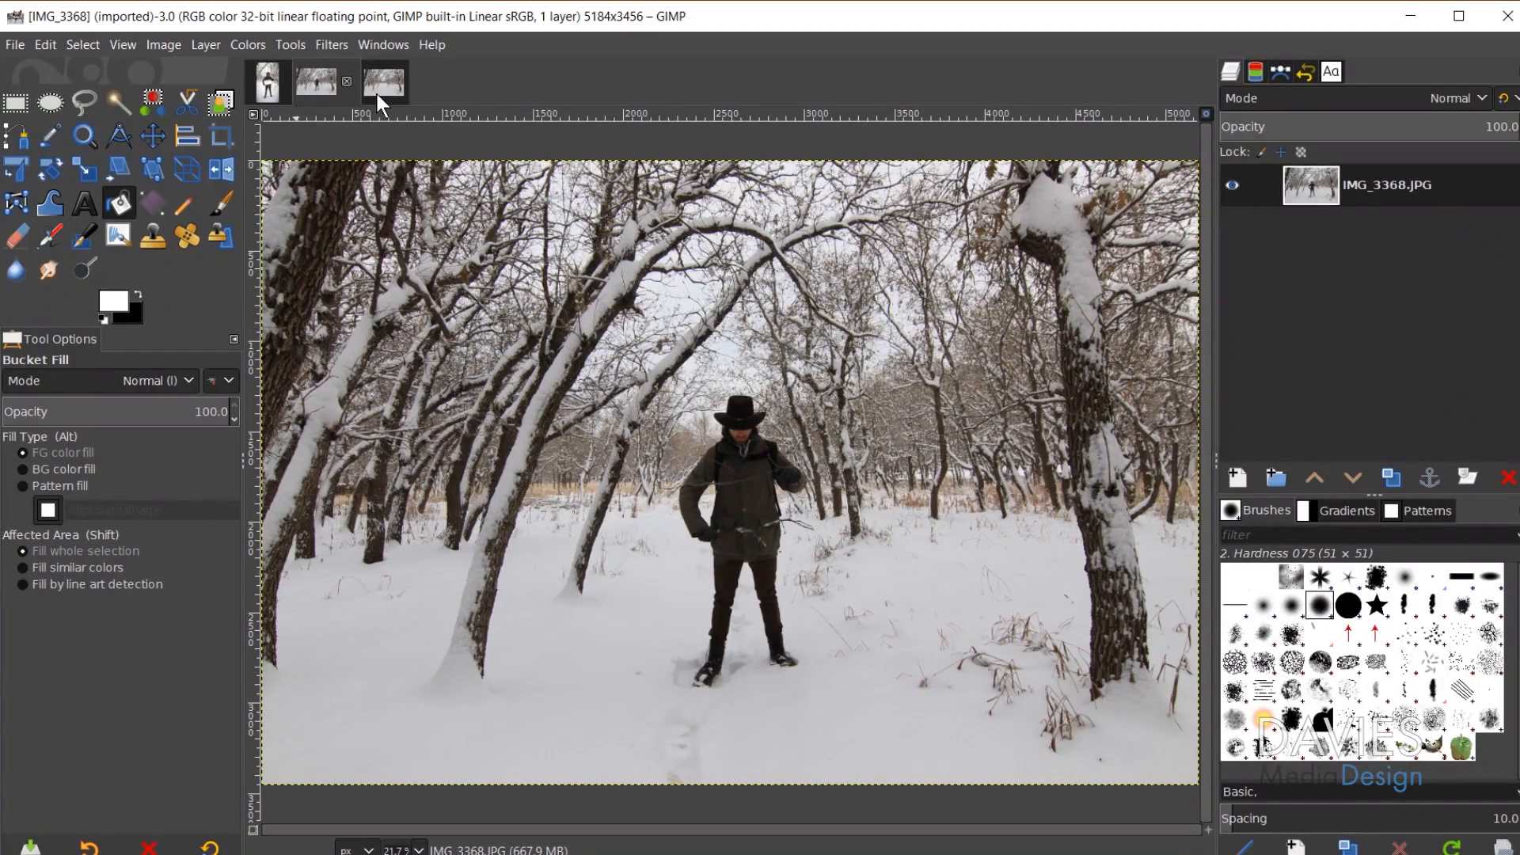
Step: Copy the IMG_3371.JPG layer into the IMG_3368 image and place it below the hiker layer
{"action": "left_click", "coordinate": [387, 80]}
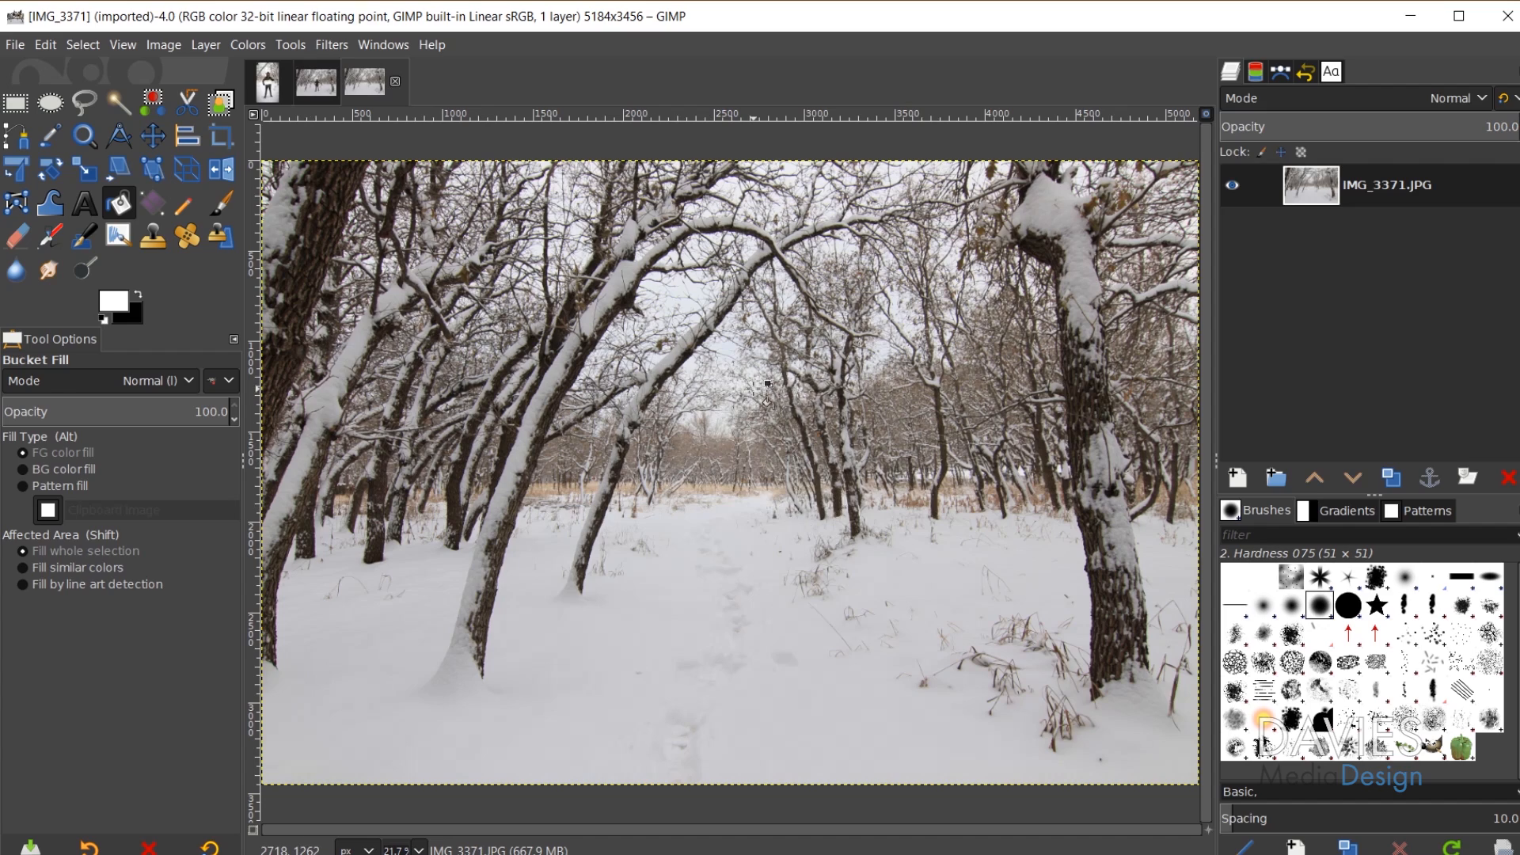
{"action": "mouse_move", "coordinate": [1319, 188]}
{"action": "left_mouse_down"}
{"action": "mouse_move", "coordinate": [1336, 258]}
{"action": "mouse_move", "coordinate": [1336, 196]}
{"action": "left_mouse_up"}
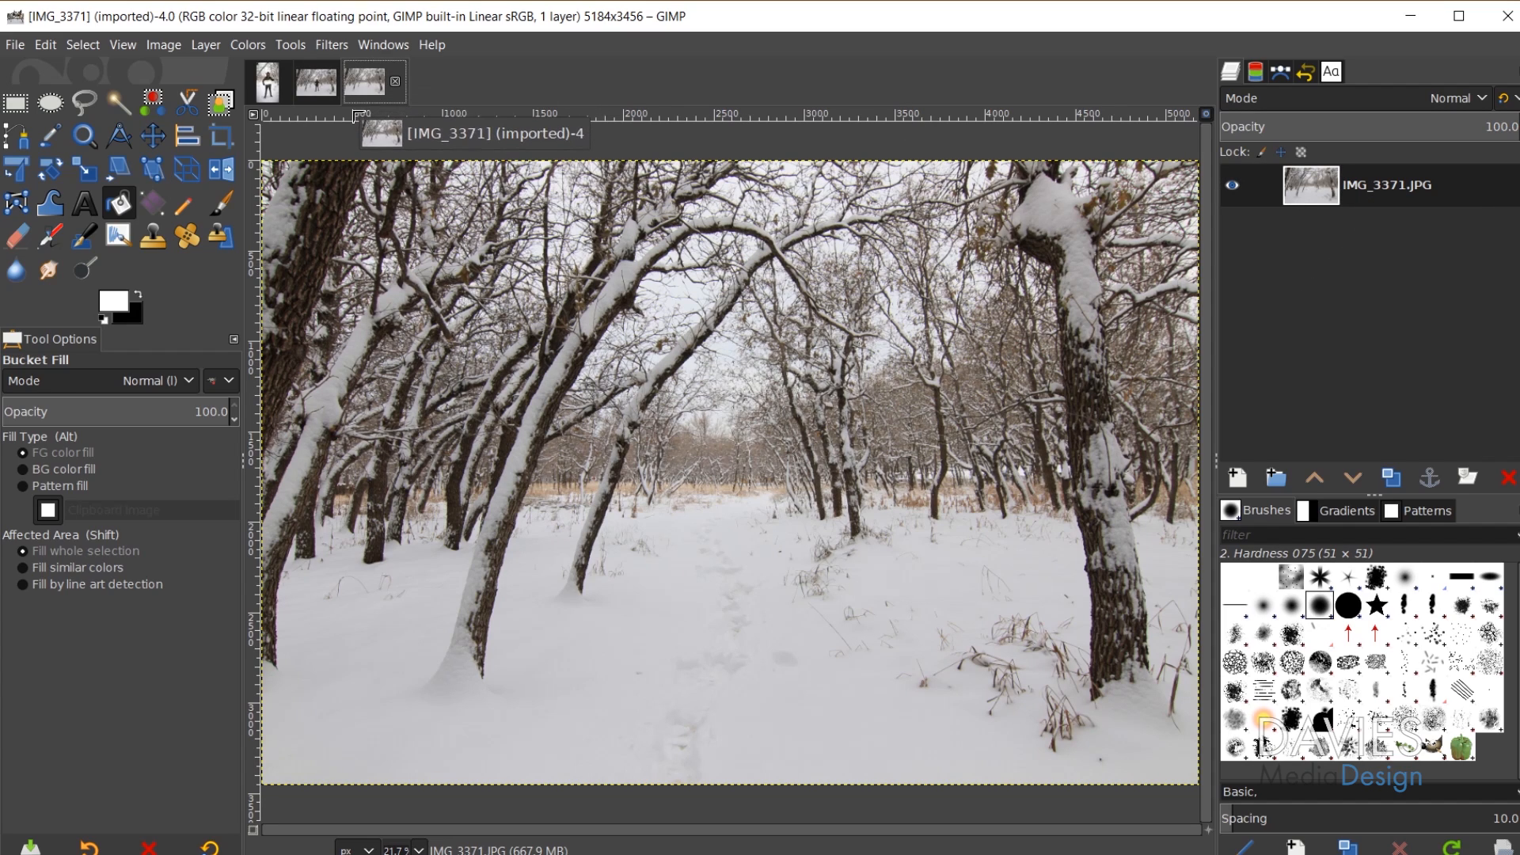
{"action": "left_click", "coordinate": [320, 82]}
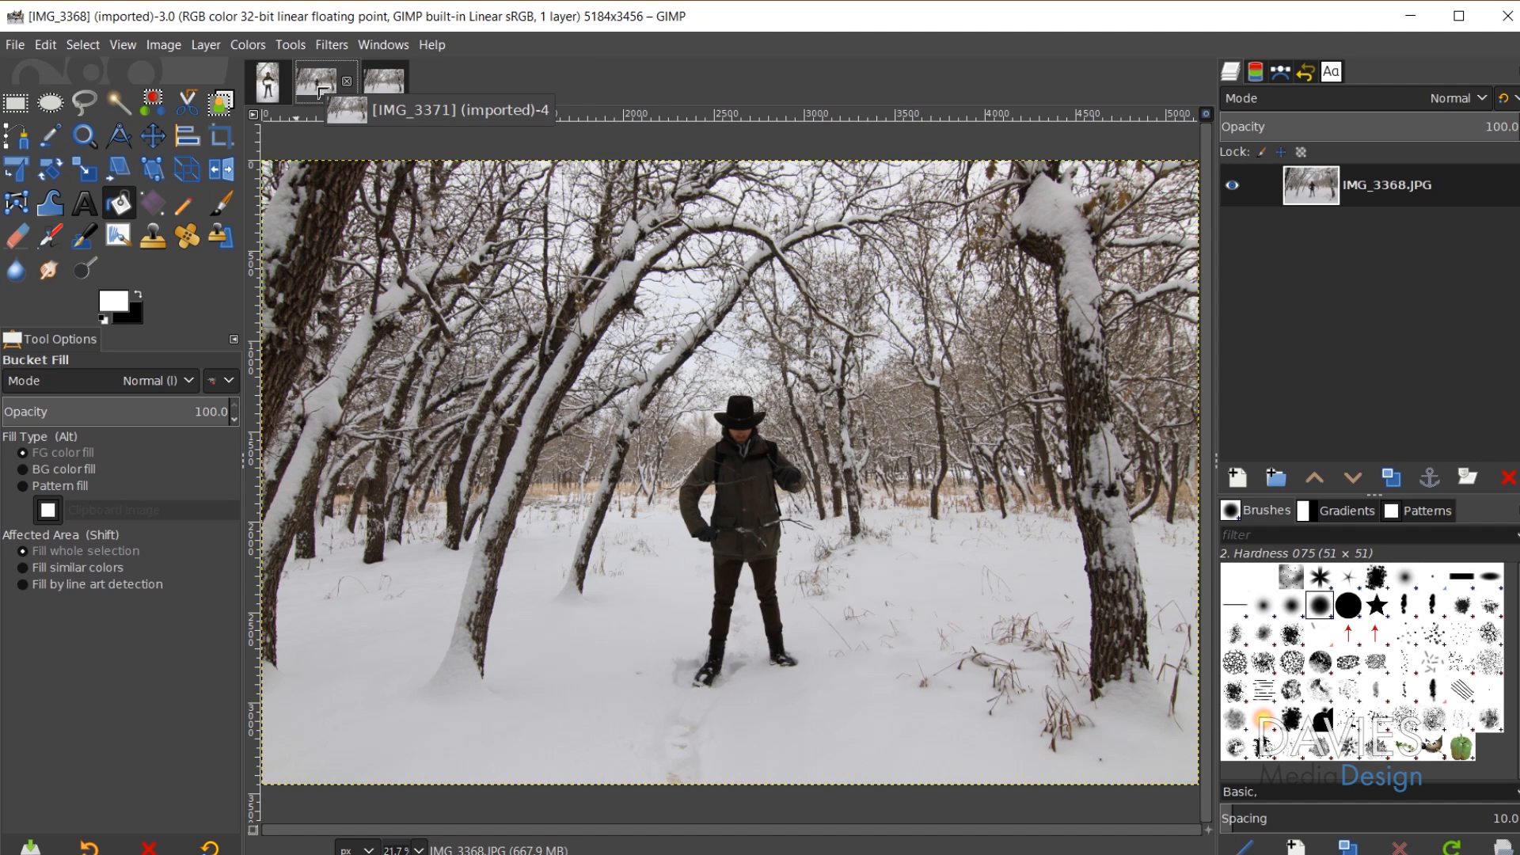
{"action": "left_click_drag", "start_coordinate": [336, 78], "coordinate": [1401, 218]}
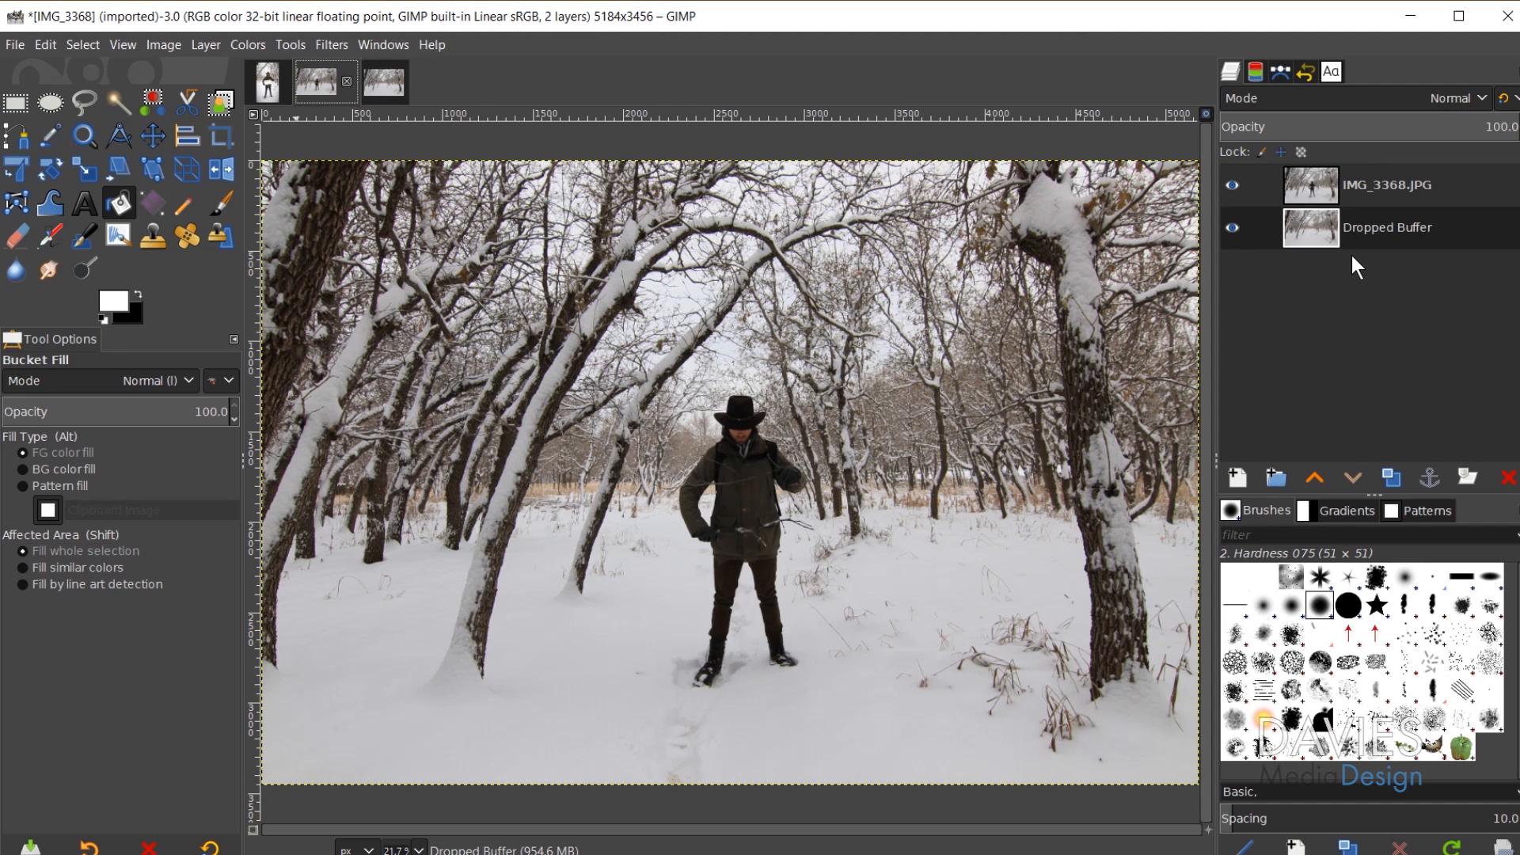
Step: Toggle the visibility of the IMG_3368.JPG layer to compare the hiker photo with the empty background beneath it
{"action": "left_click", "coordinate": [1231, 186]}
{"action": "left_click", "coordinate": [1232, 187]}
{"action": "left_click", "coordinate": [1232, 187]}
{"action": "left_click", "coordinate": [1232, 188]}
{"action": "left_click", "coordinate": [1235, 184]}
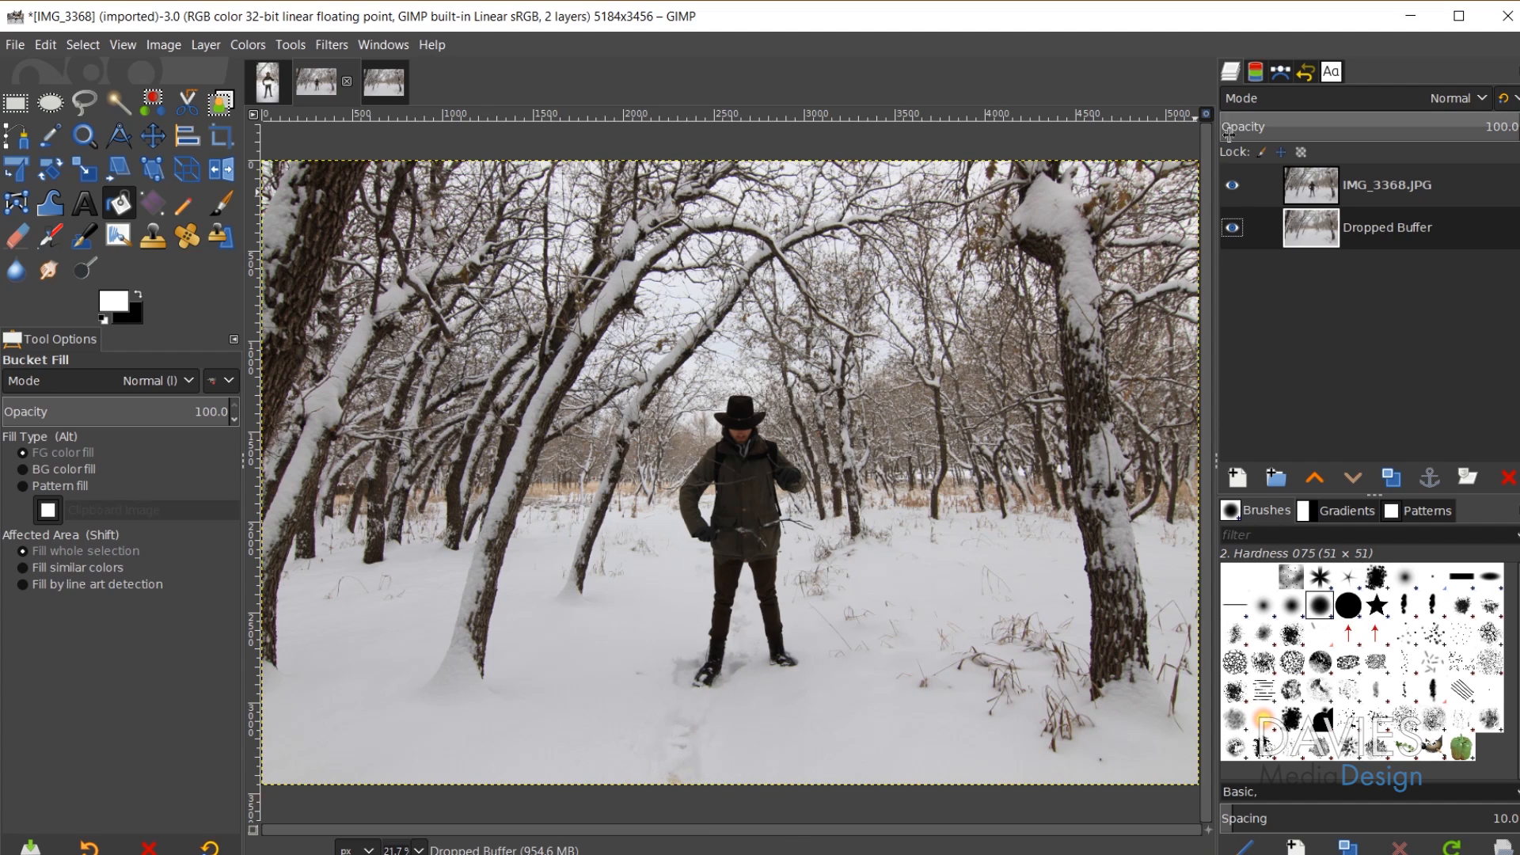
{"action": "left_click", "coordinate": [1232, 183]}
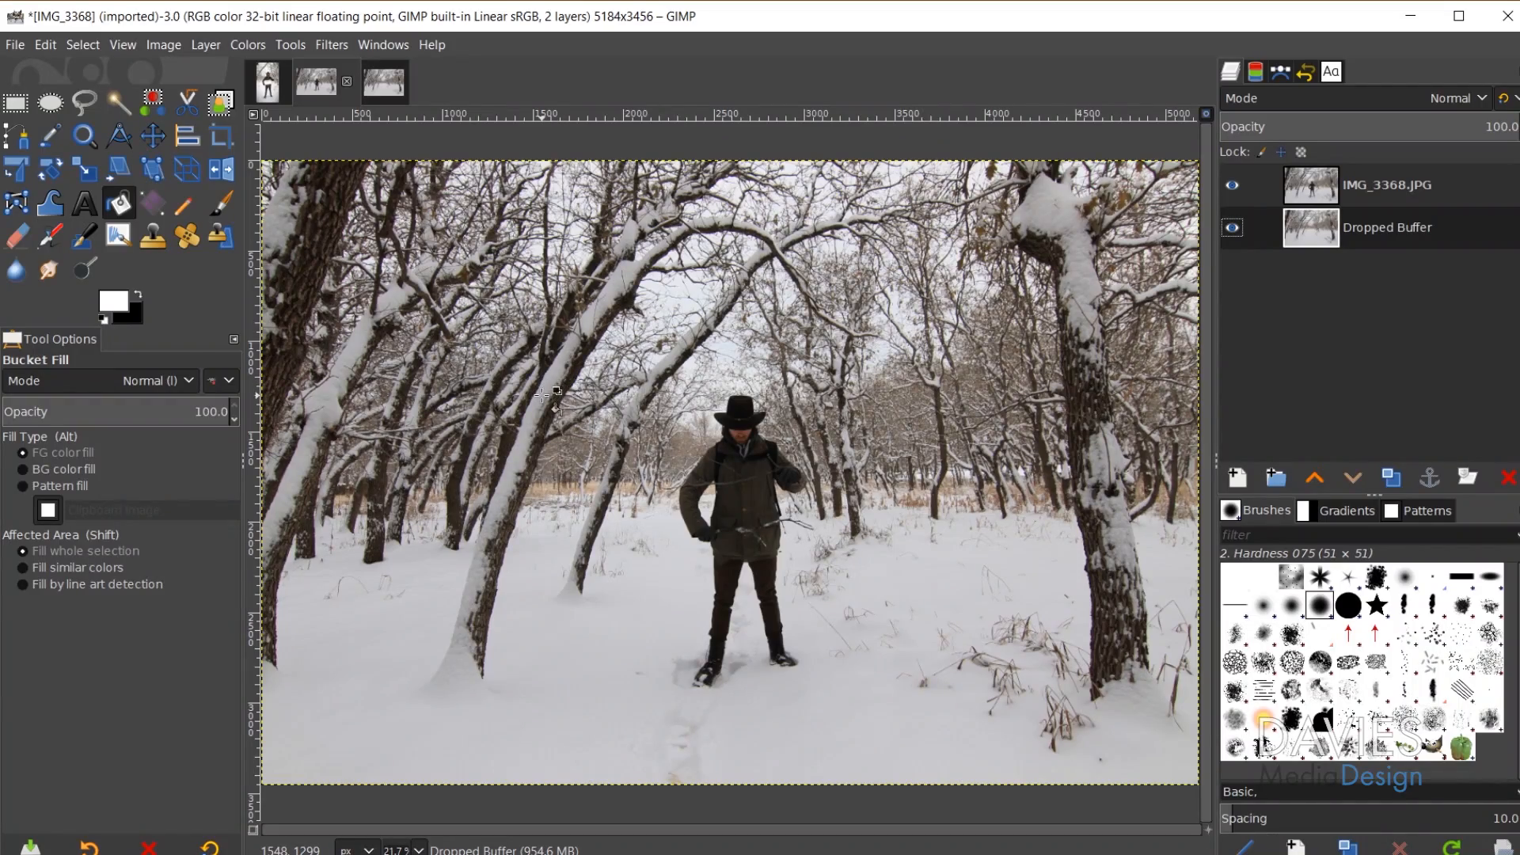
Step: Draw a crop rectangle of about 3797 × 2136 px around the hiker with the aspect ratio fixed at 1920:1080
{"action": "key", "text": "shift+c"}
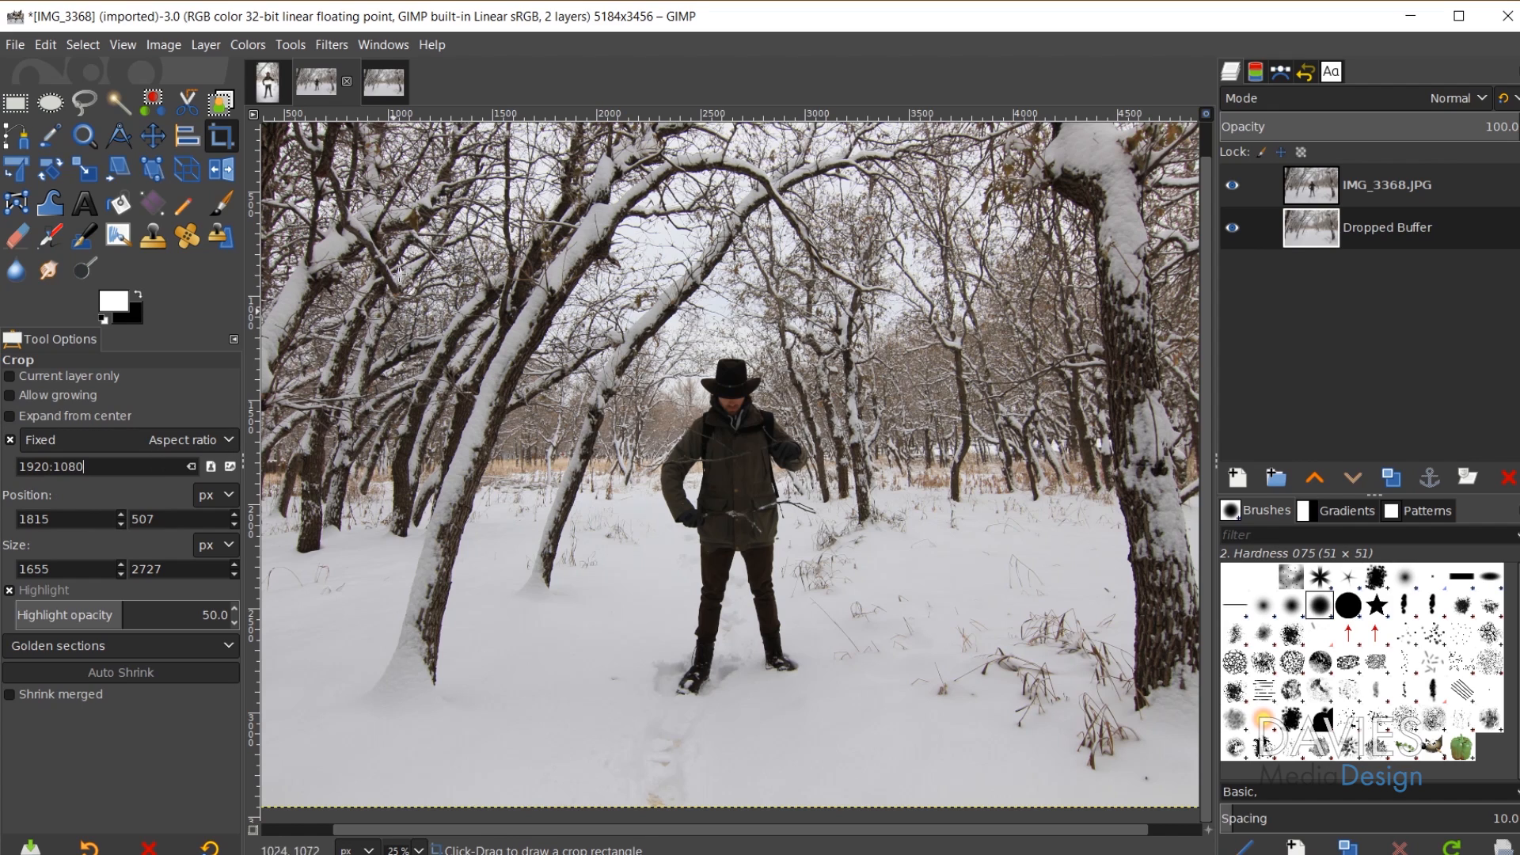
{"action": "left_click_drag", "start_coordinate": [394, 250], "coordinate": [1023, 838]}
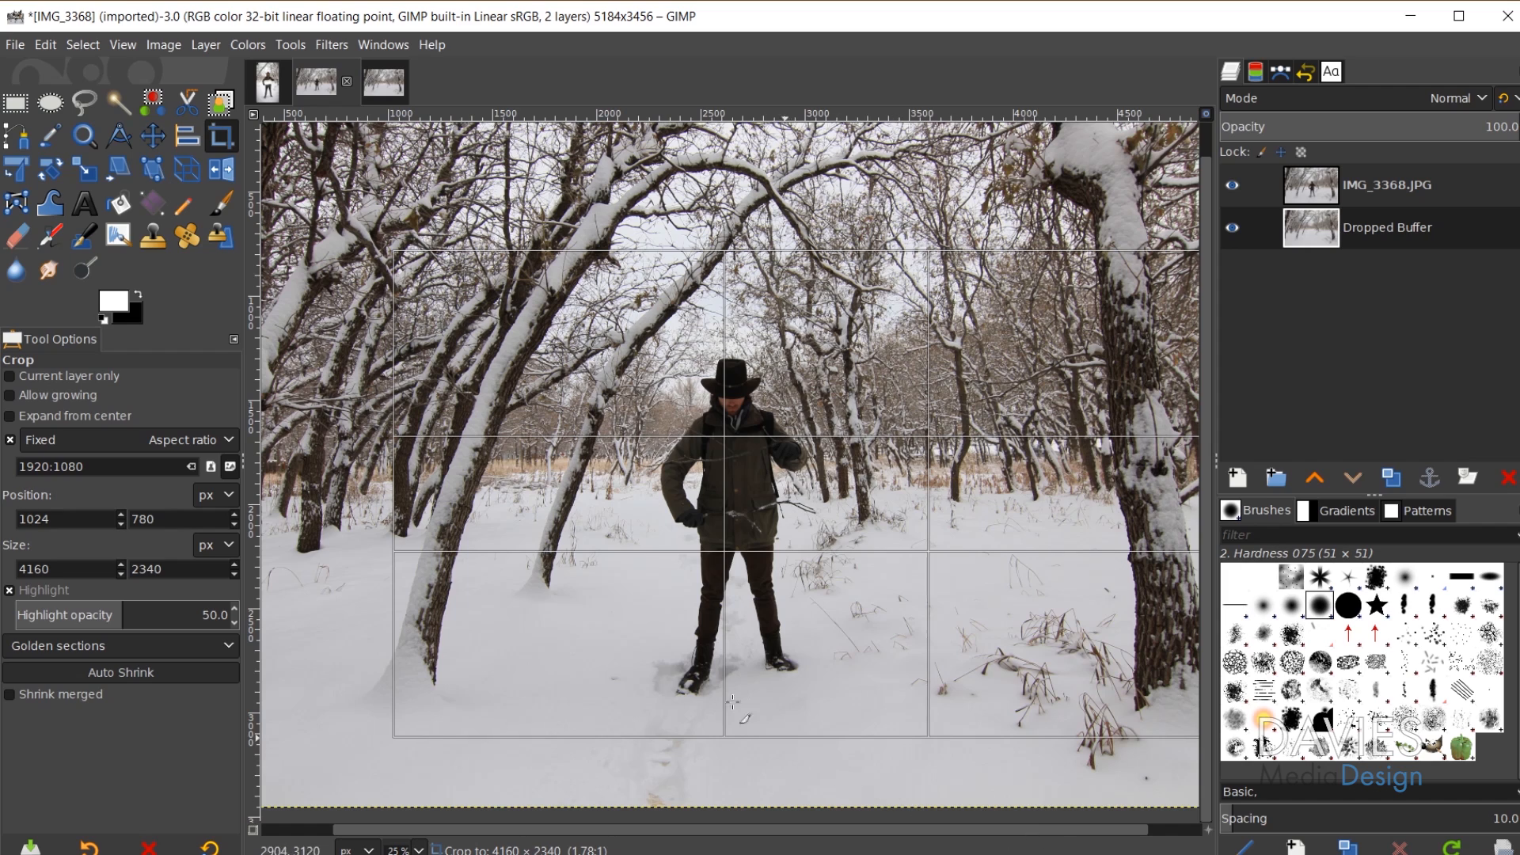
{"action": "left_click_drag", "start_coordinate": [732, 701], "coordinate": [722, 695]}
{"action": "left_click_drag", "start_coordinate": [757, 550], "coordinate": [701, 574]}
{"action": "scroll", "coordinate": [707, 559], "scroll_direction": "down", "scroll_amount": 1}
Step: Check the framing of the finished composite and adjust the crop rectangle to about 3935 × 2214 px at position 648, 917
{"action": "left_click", "coordinate": [281, 80]}
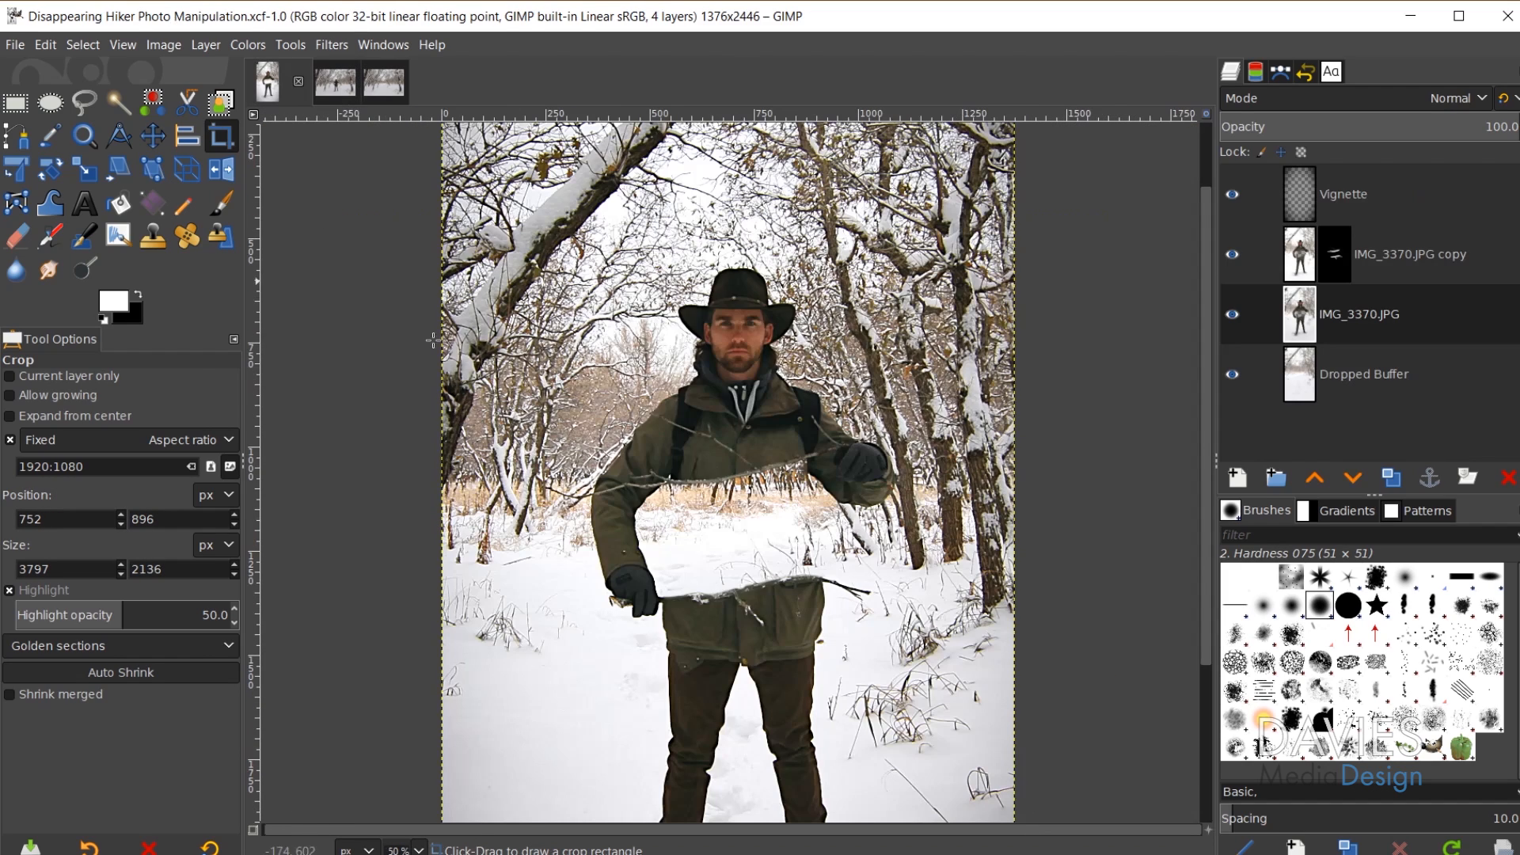
{"action": "left_click", "coordinate": [337, 89]}
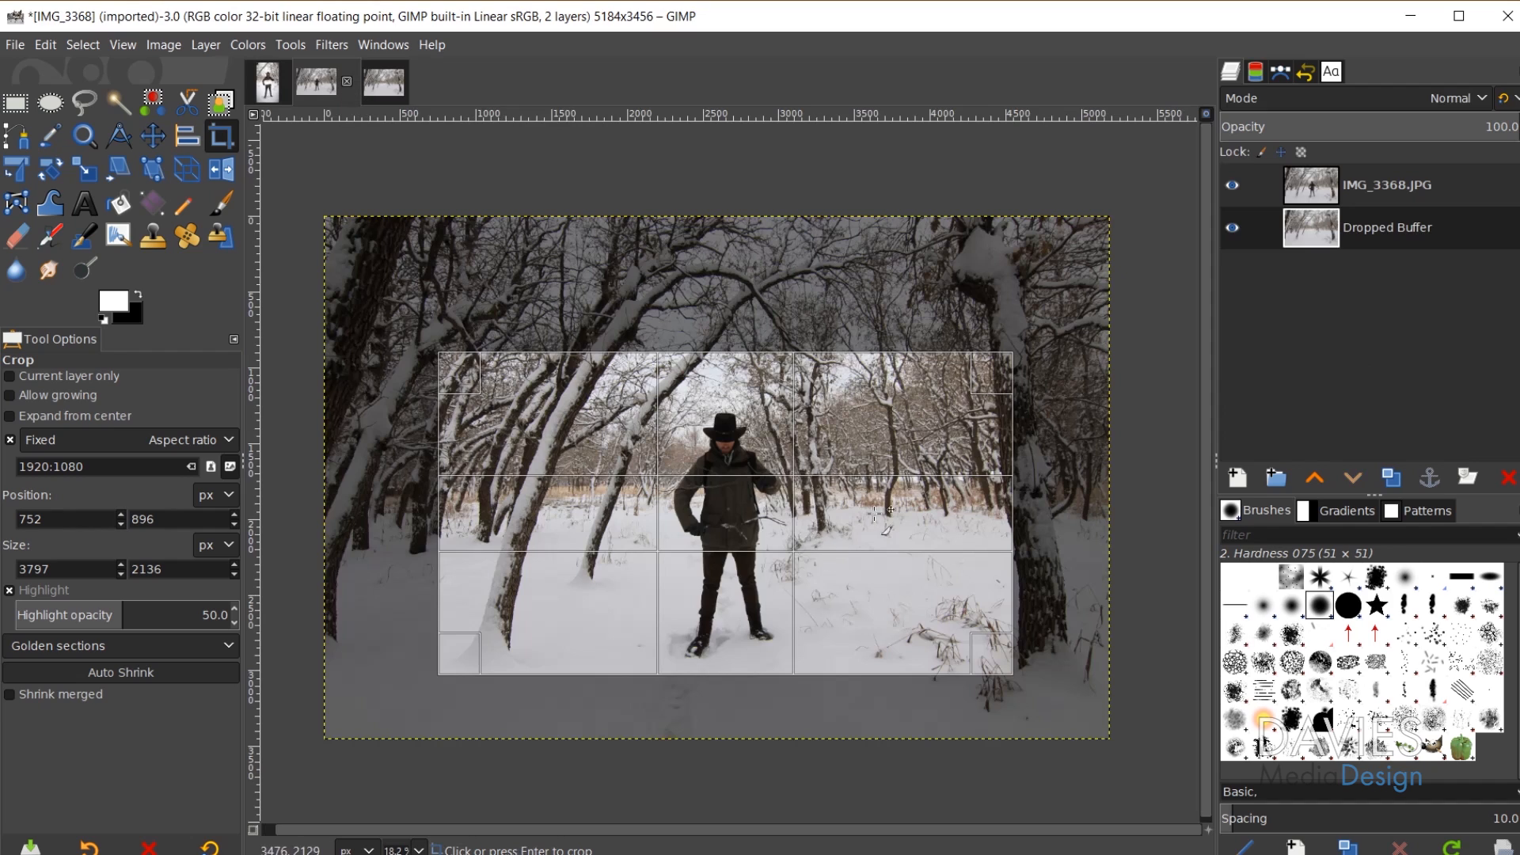
{"action": "left_click_drag", "start_coordinate": [966, 378], "coordinate": [988, 363]}
{"action": "left_click_drag", "start_coordinate": [910, 428], "coordinate": [899, 440]}
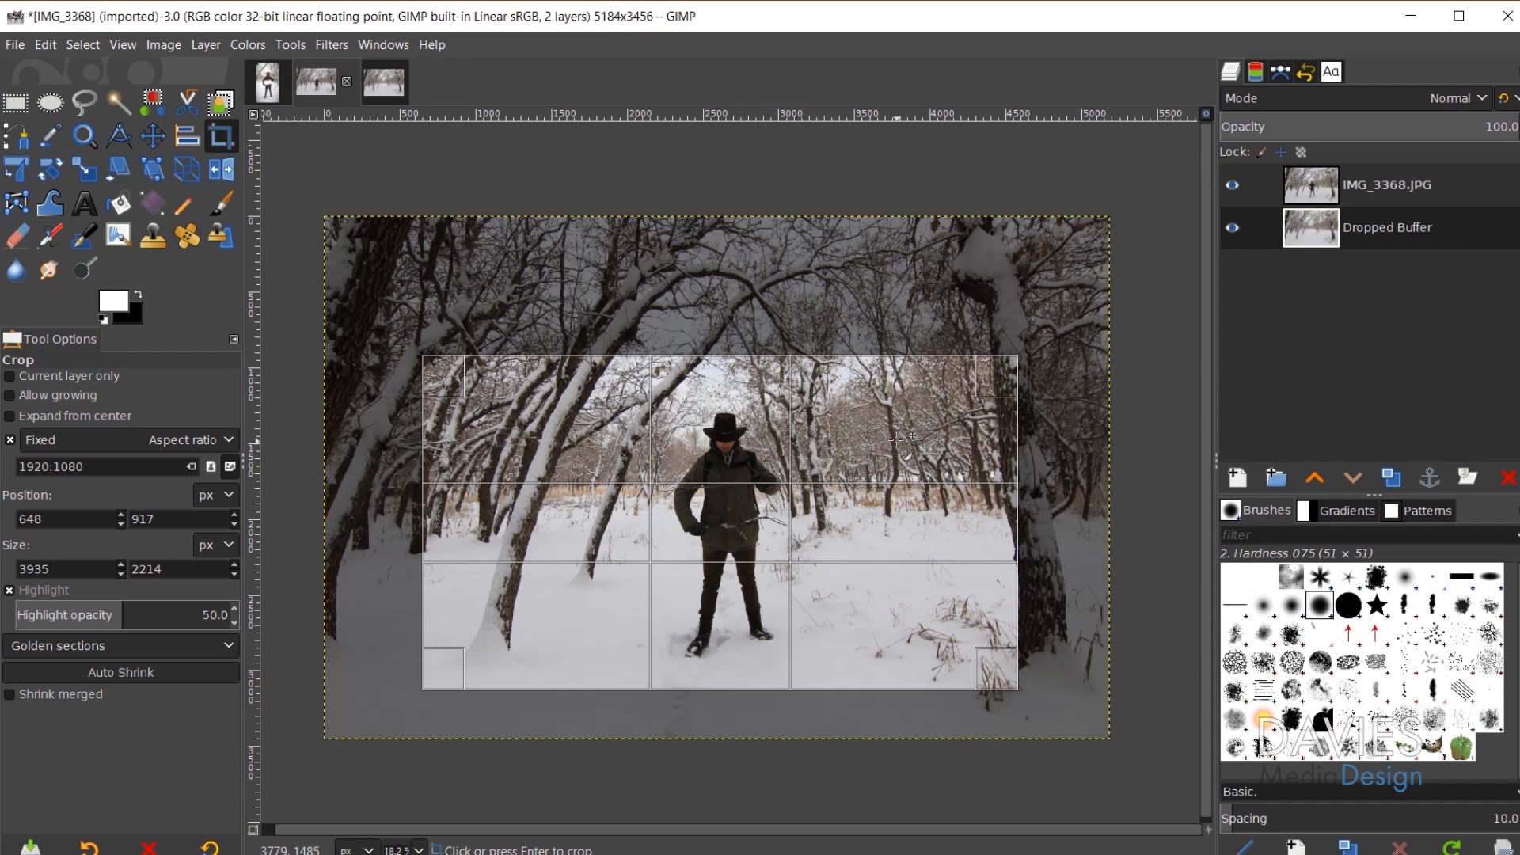
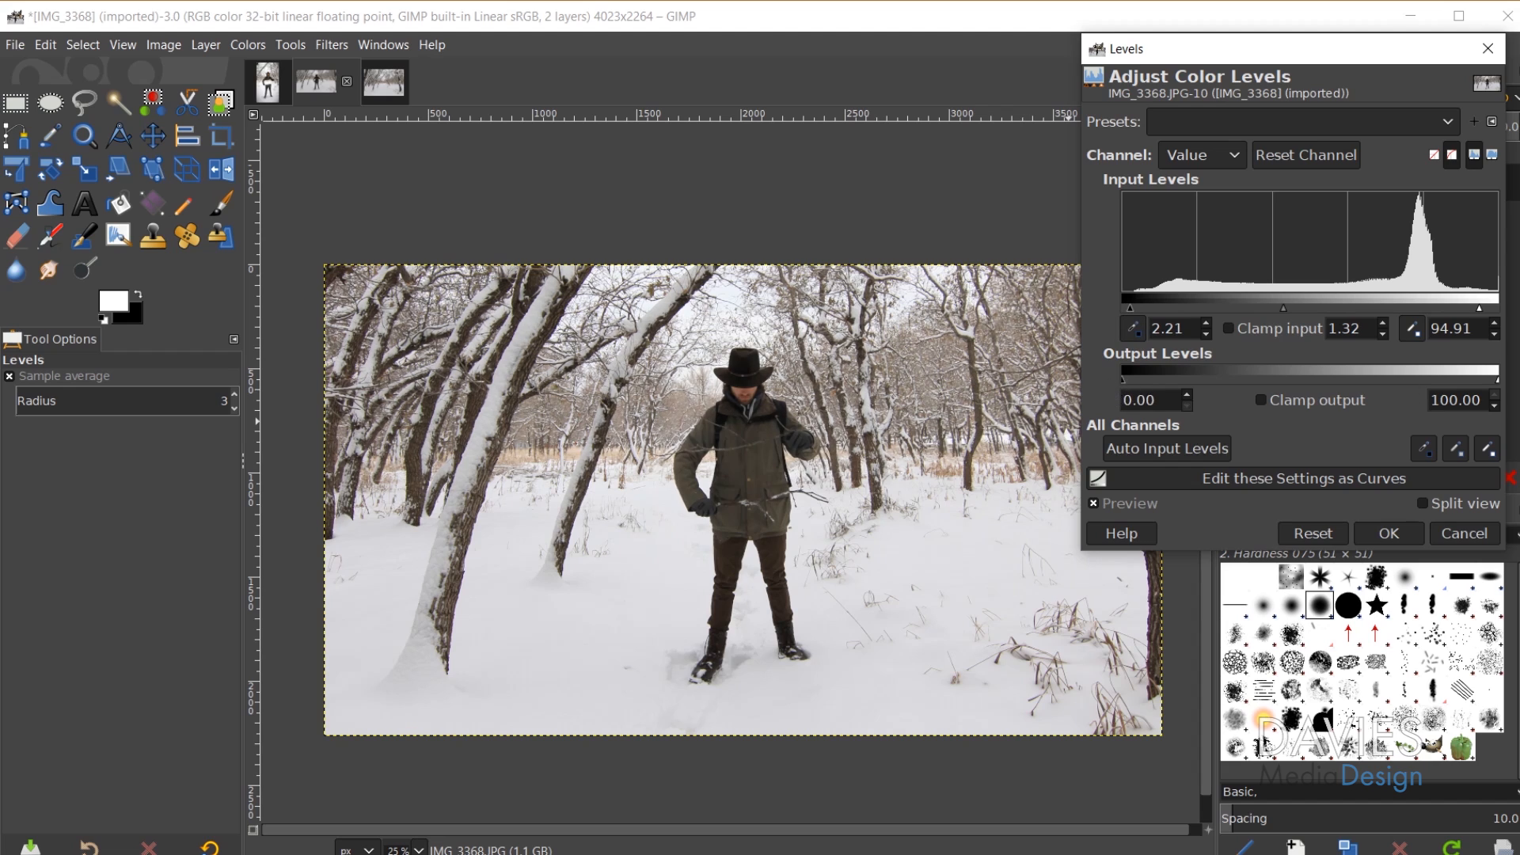
Step: Lower the Value channel's high output level to 98.45 and compare the hiker photo with and without the preview
{"action": "left_click_drag", "start_coordinate": [1498, 380], "coordinate": [1493, 380]}
{"action": "left_click", "coordinate": [1141, 504]}
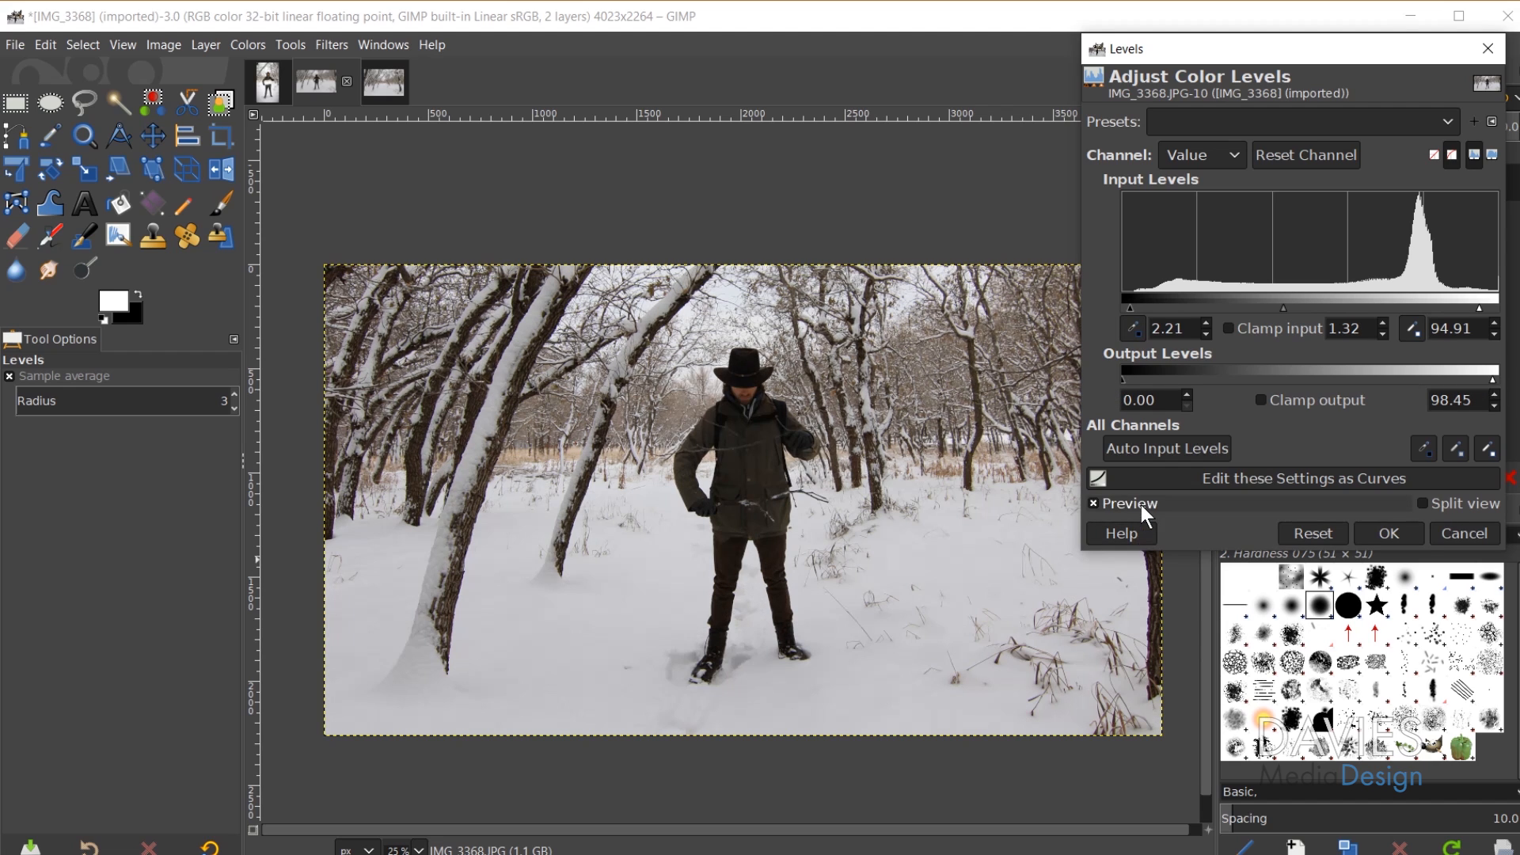
{"action": "left_click", "coordinate": [1141, 505]}
{"action": "scroll", "coordinate": [720, 572], "scroll_direction": "up", "scroll_amount": 2}
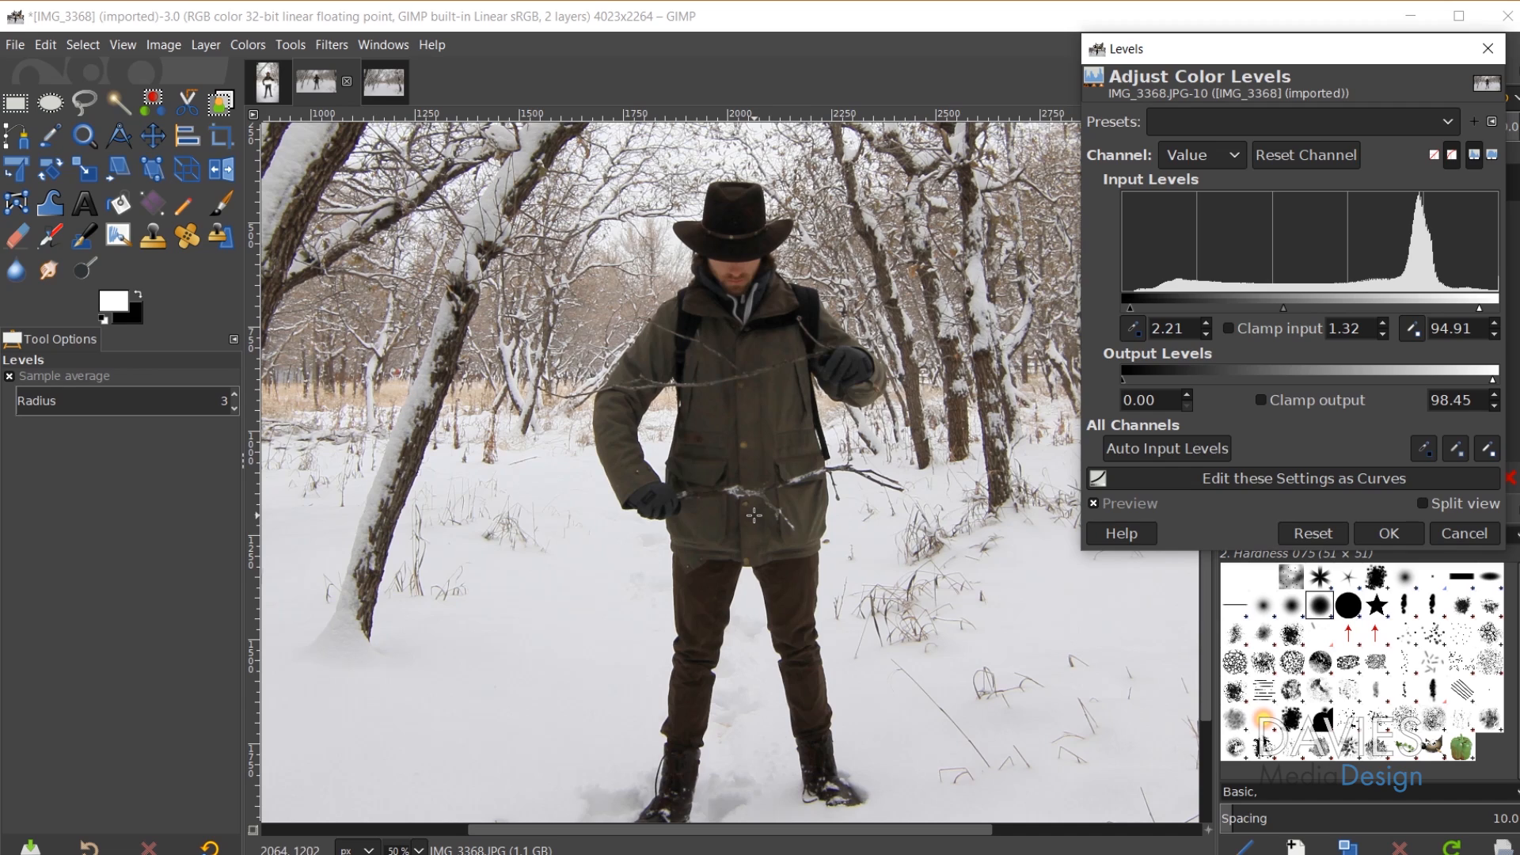
{"action": "scroll", "coordinate": [789, 561], "scroll_direction": "down", "scroll_amount": 1}
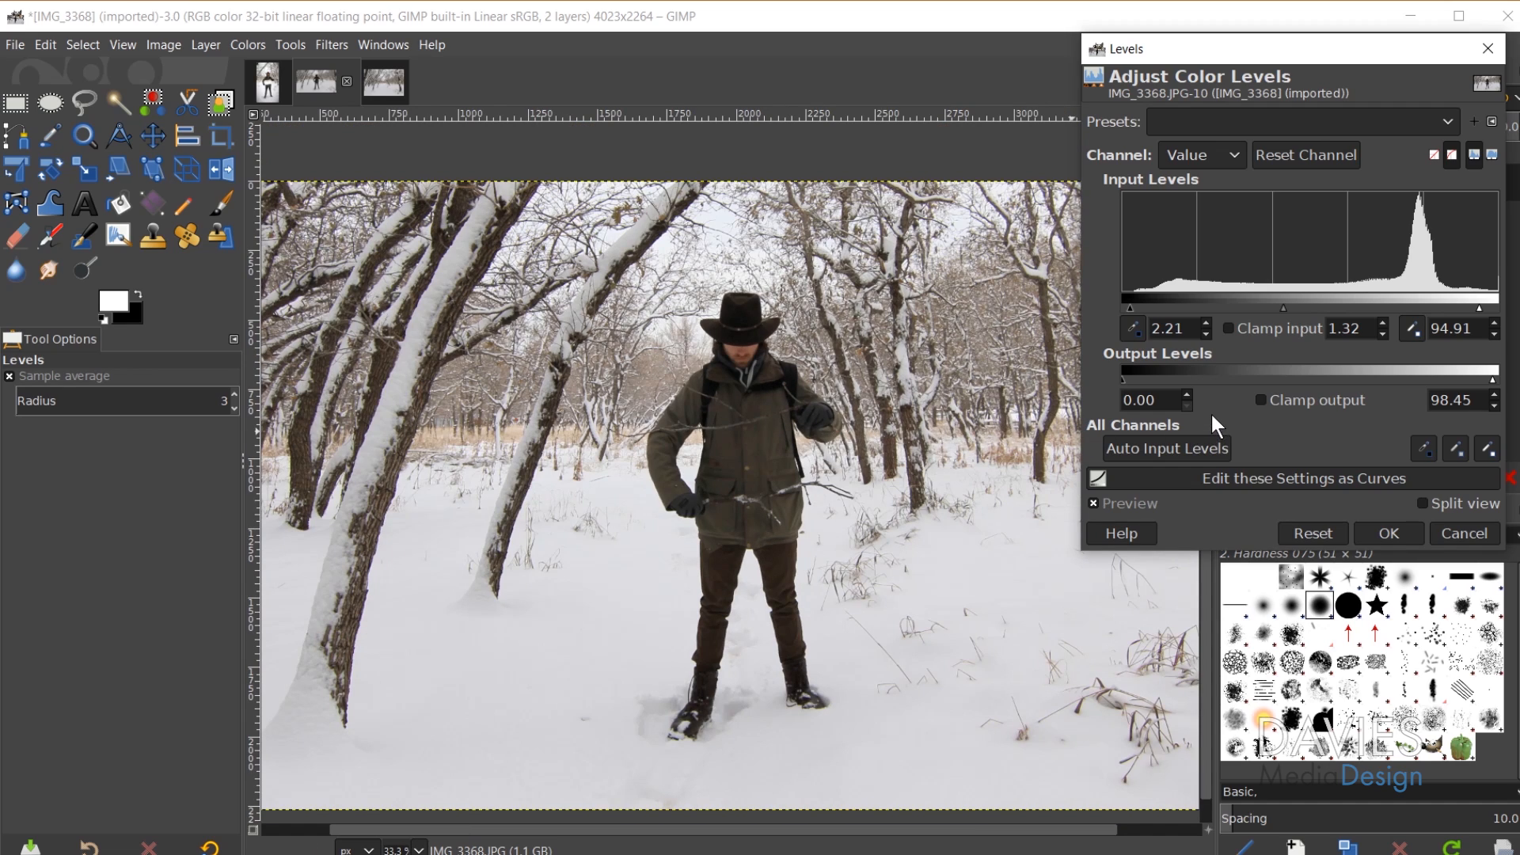
Step: Set the Red channel's input levels to 2.65 low, 0.98 gamma and 99.56 high
{"action": "left_click", "coordinate": [1174, 155]}
{"action": "left_click", "coordinate": [1195, 186]}
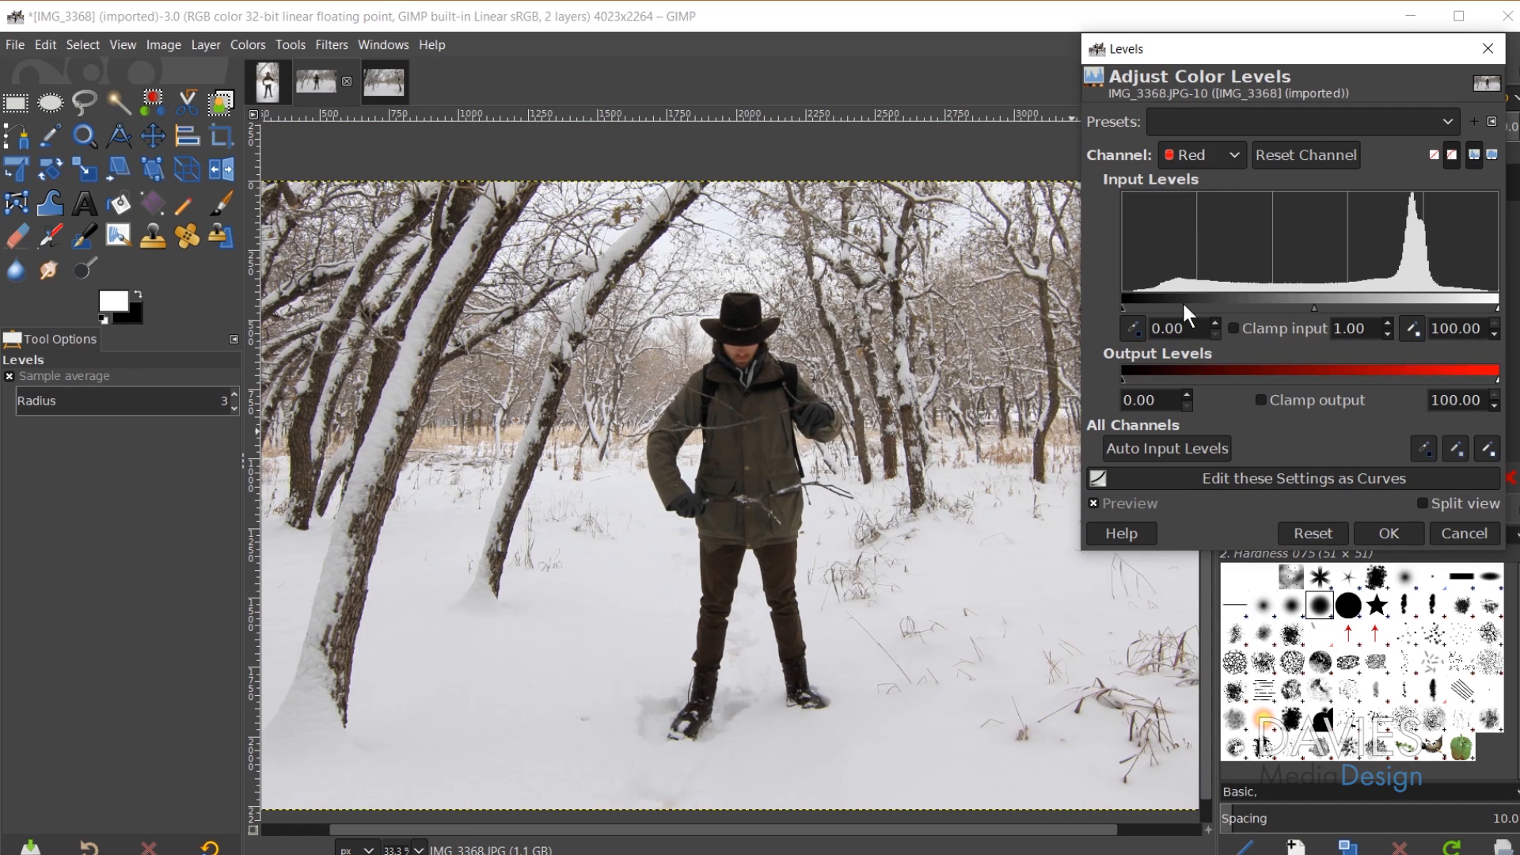
{"action": "left_click_drag", "start_coordinate": [1125, 306], "coordinate": [1134, 306]}
{"action": "left_click_drag", "start_coordinate": [1496, 307], "coordinate": [1495, 308]}
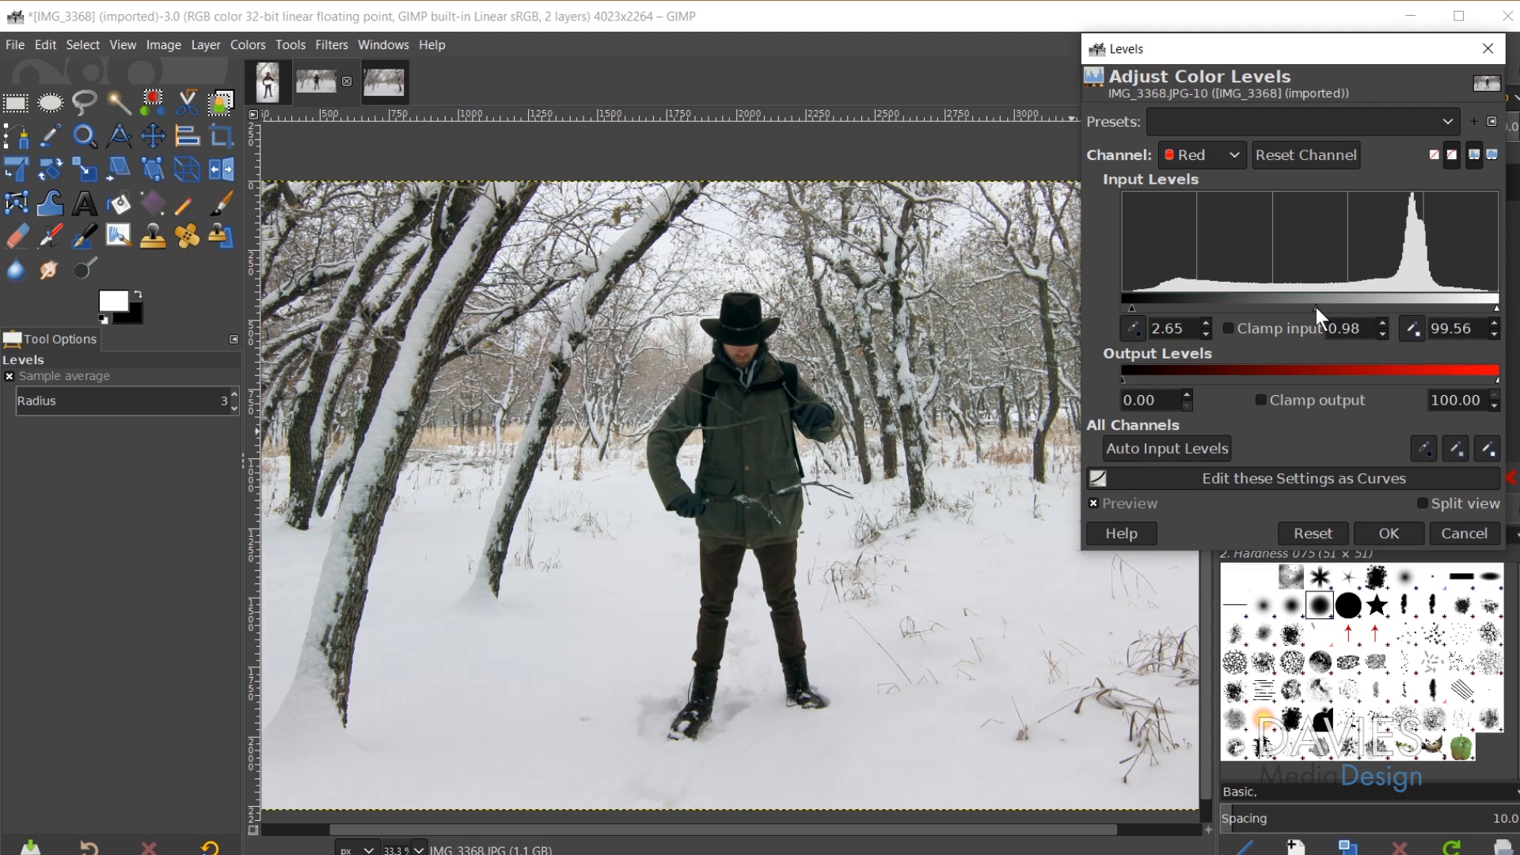
Step: Set the Green channel's low input to 1.55 and gamma to 0.98, and compare the photo with and without the preview
{"action": "left_click", "coordinate": [1210, 158]}
{"action": "left_click", "coordinate": [1214, 179]}
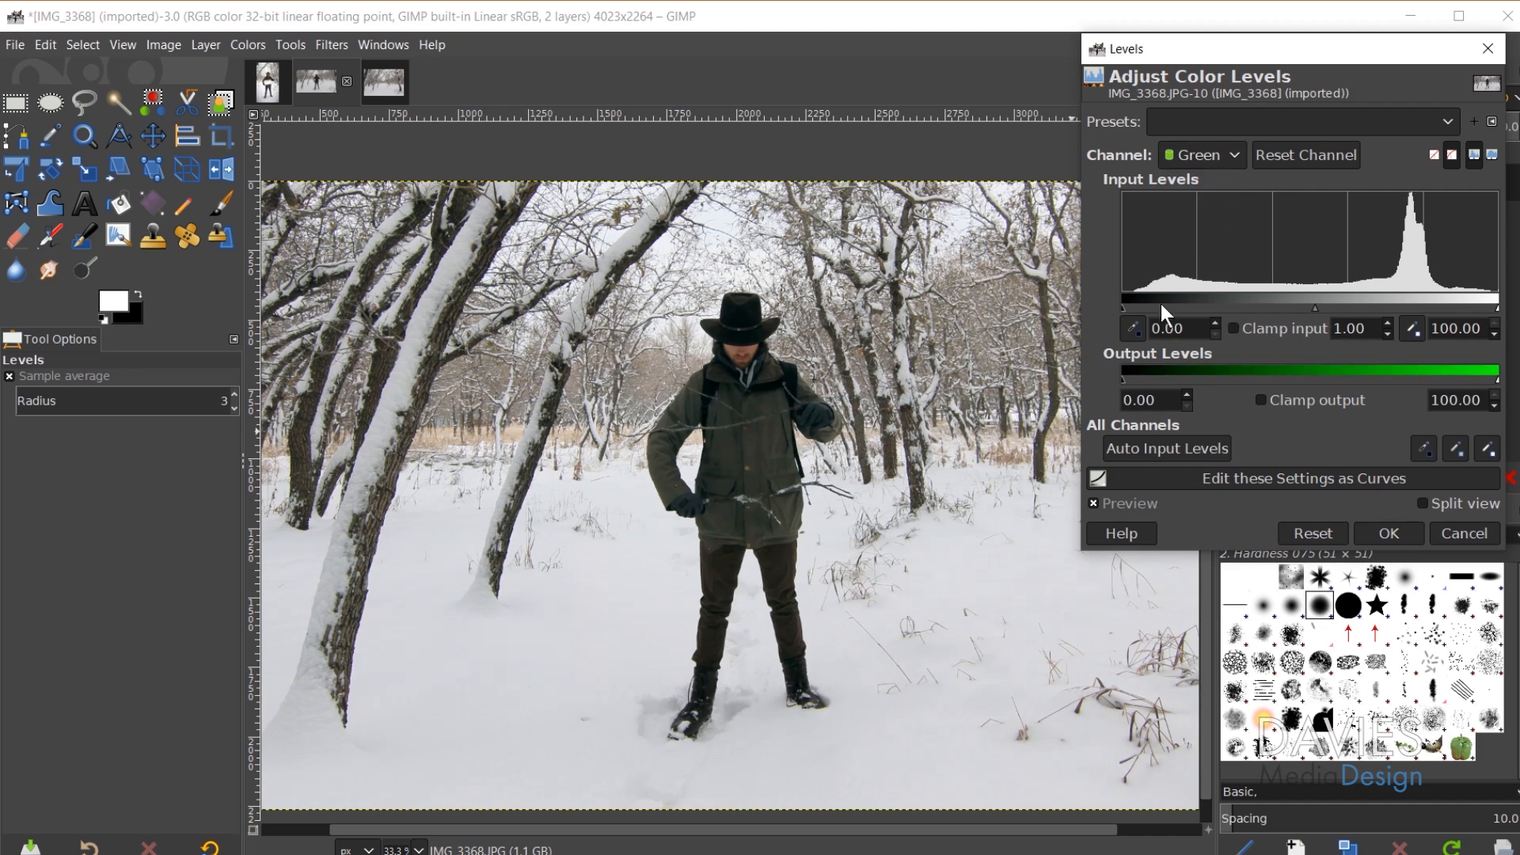
{"action": "left_click_drag", "start_coordinate": [1124, 306], "coordinate": [1127, 305]}
{"action": "left_click_drag", "start_coordinate": [1305, 307], "coordinate": [1303, 308]}
{"action": "left_click", "coordinate": [1132, 502]}
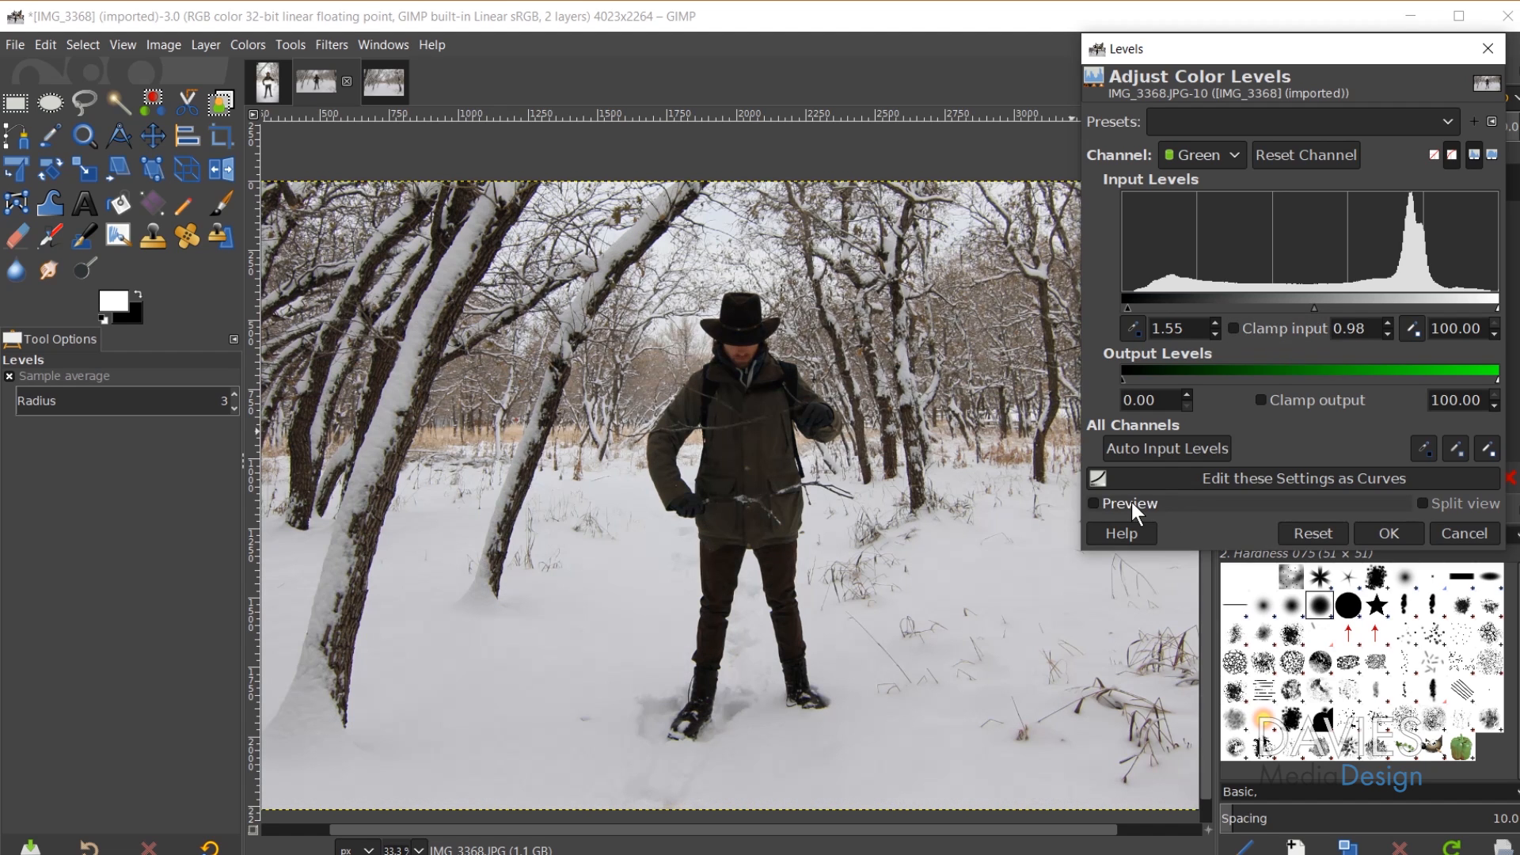
{"action": "left_click", "coordinate": [1132, 502]}
Step: Set the Blue channel's input levels to 1.11 low, 0.96 gamma and 98.89 high, and compare with the unadjusted photo
{"action": "left_click", "coordinate": [1191, 156]}
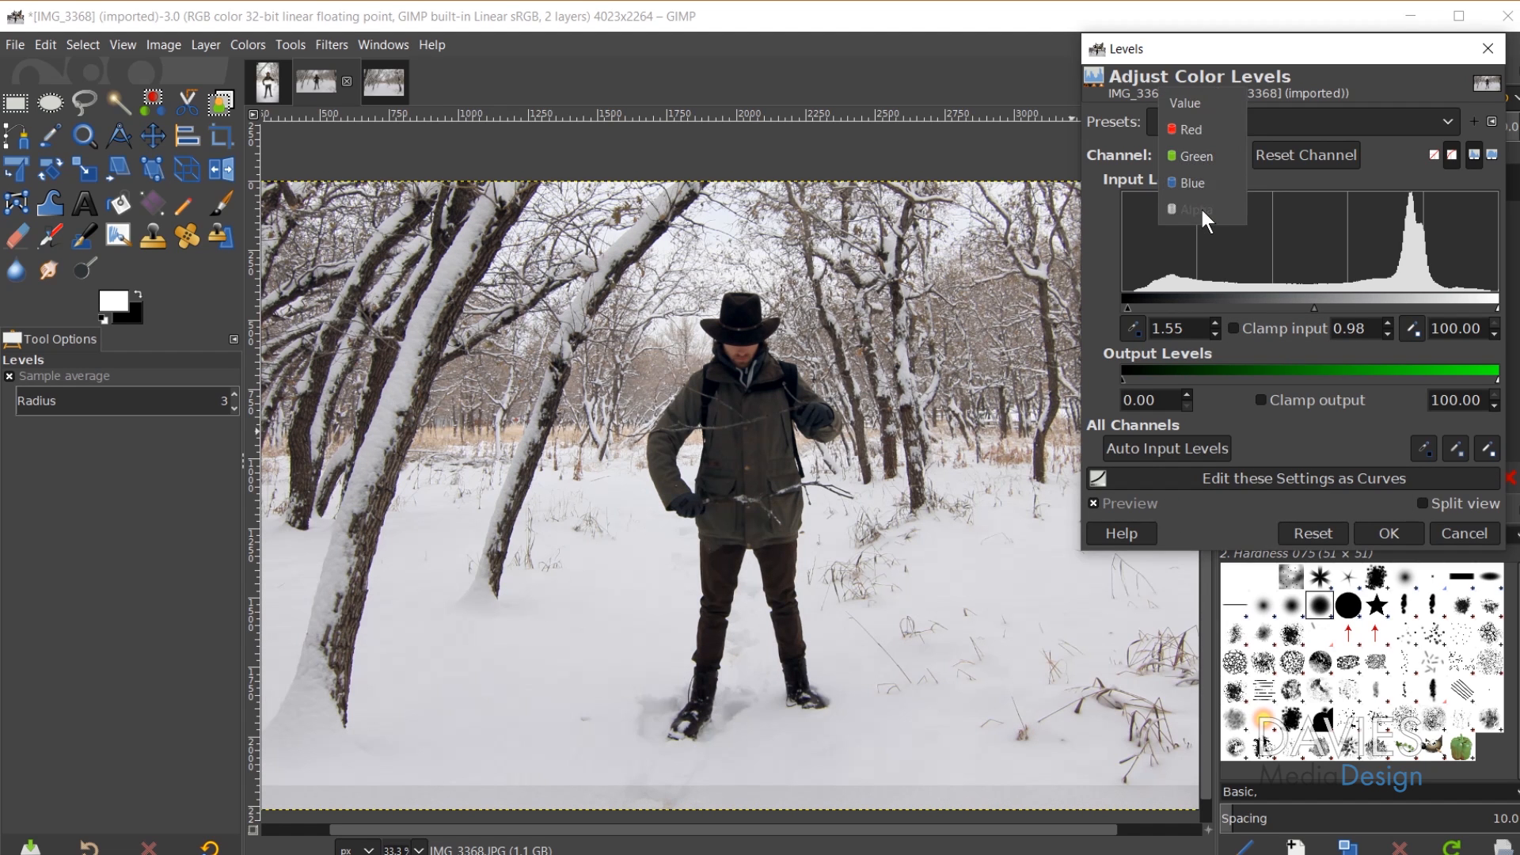
{"action": "left_click", "coordinate": [1203, 187]}
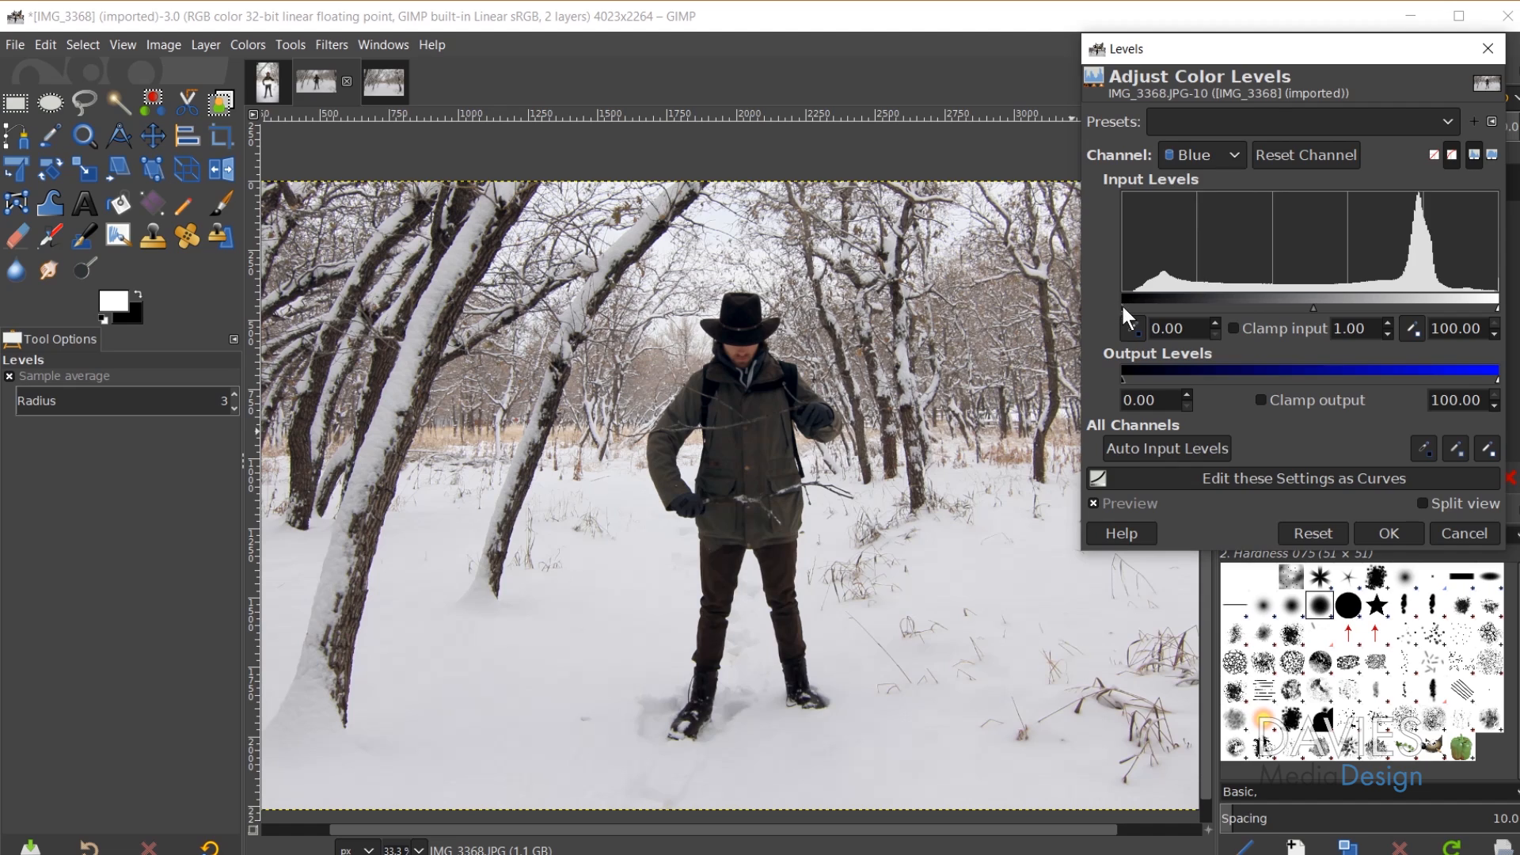
{"action": "left_click_drag", "start_coordinate": [1121, 305], "coordinate": [1133, 305]}
{"action": "left_click_drag", "start_coordinate": [1485, 306], "coordinate": [1482, 308]}
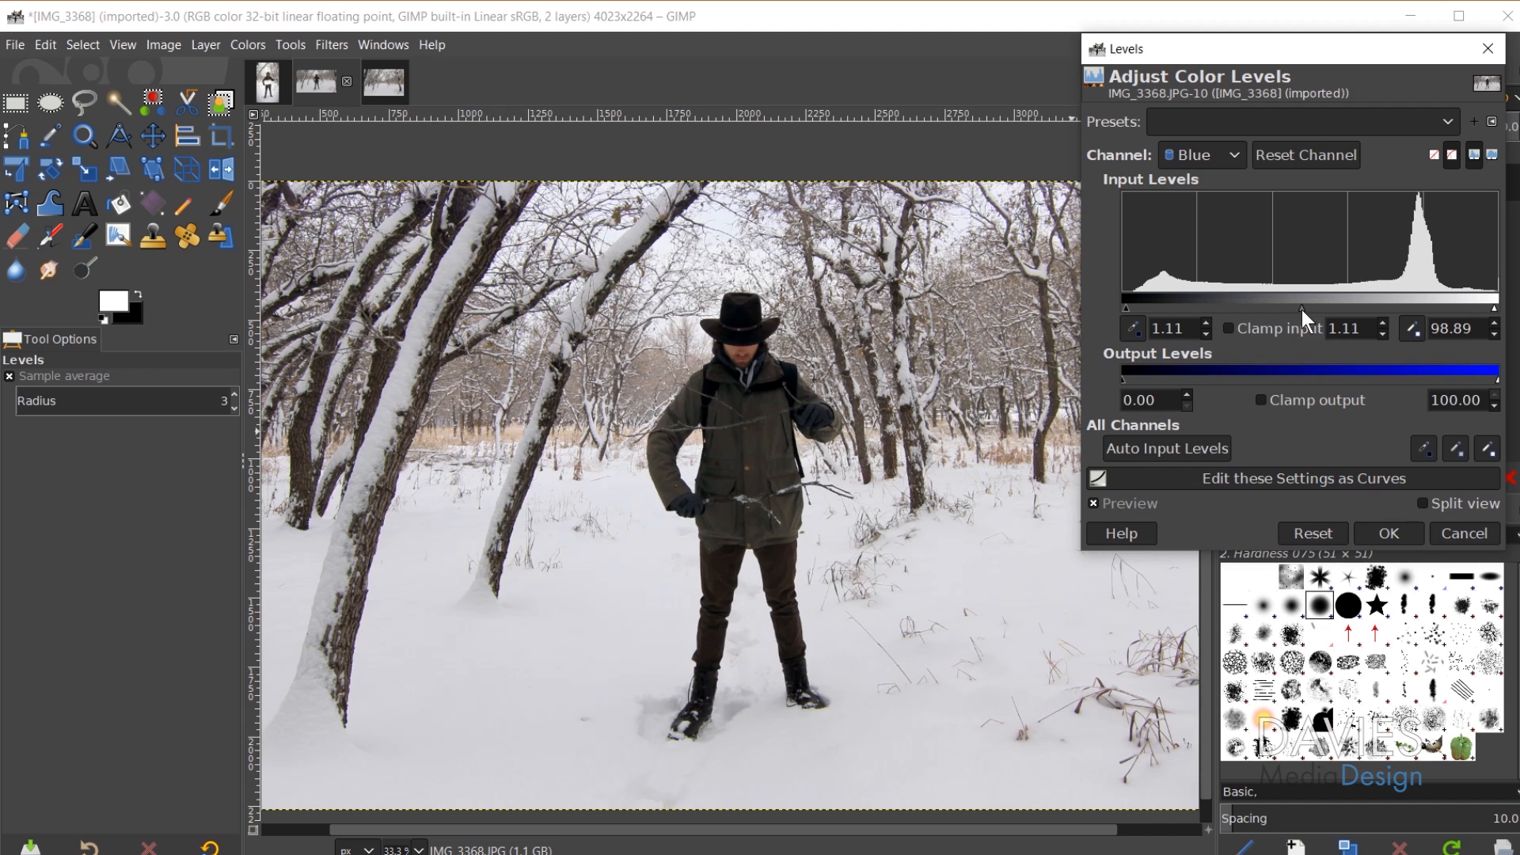
{"action": "left_click_drag", "start_coordinate": [1298, 310], "coordinate": [1303, 310]}
{"action": "left_click", "coordinate": [1109, 502]}
{"action": "left_click", "coordinate": [1108, 501]}
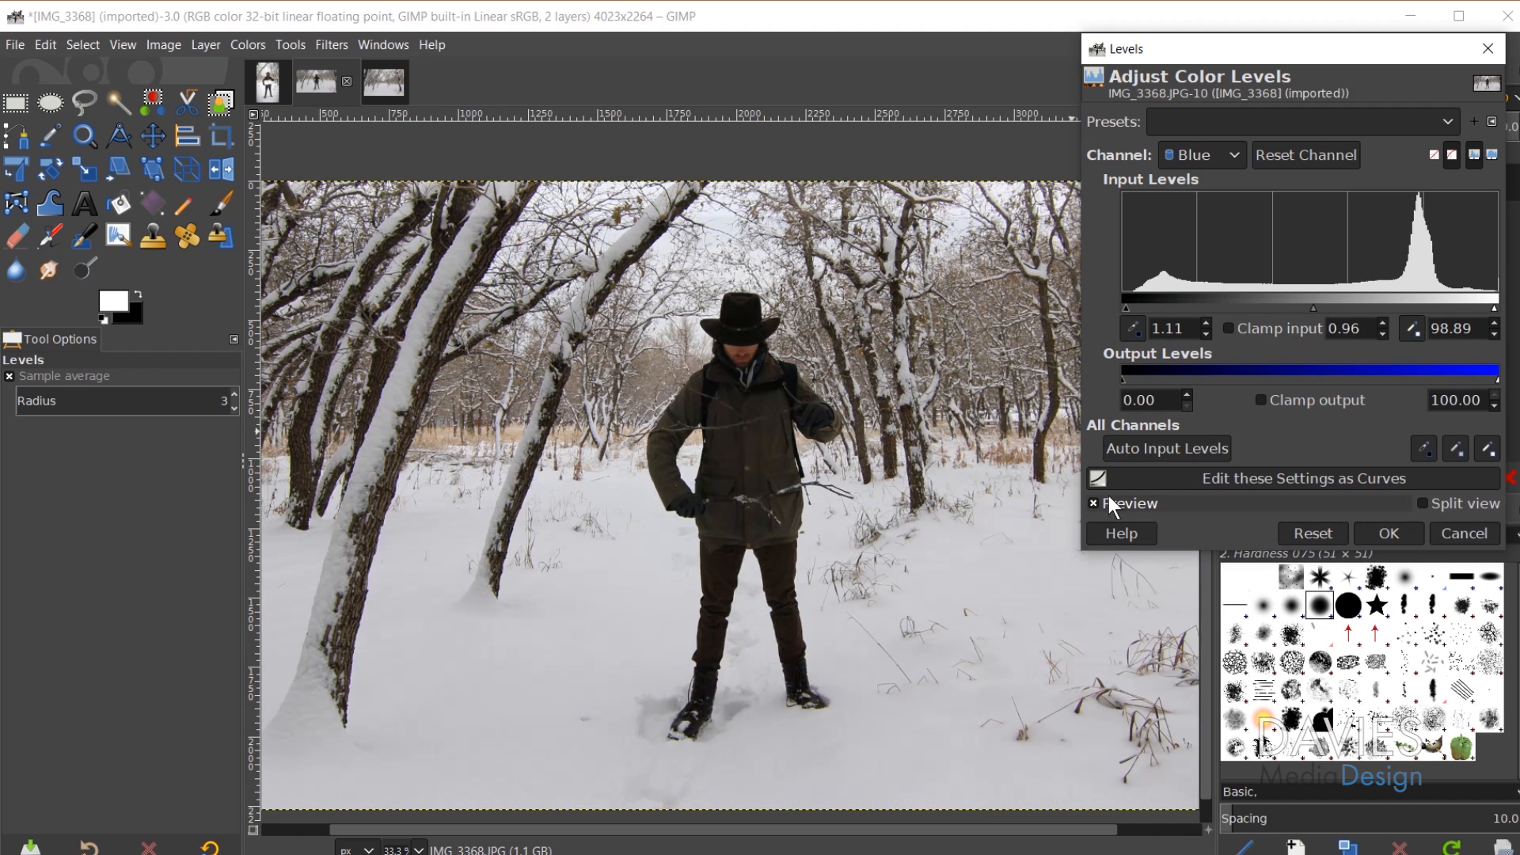
Step: Refine the Value channel's input levels to 0.88 low and 1.35 gamma, and apply the Levels adjustment
{"action": "left_click", "coordinate": [1213, 151]}
{"action": "left_click", "coordinate": [1211, 76]}
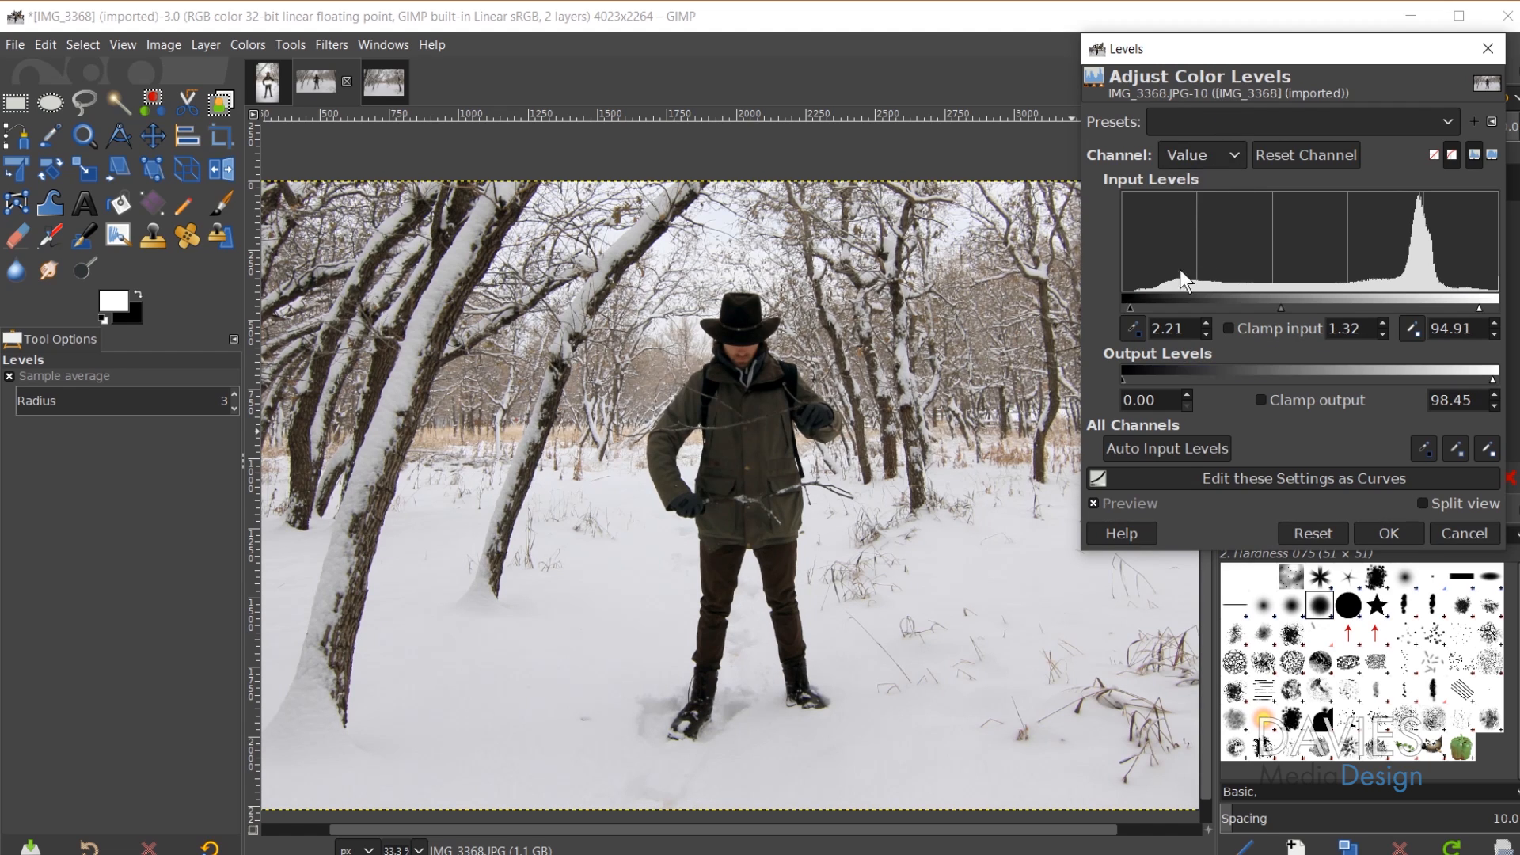
{"action": "left_click_drag", "start_coordinate": [1130, 305], "coordinate": [1125, 305]}
{"action": "left_click_drag", "start_coordinate": [1278, 305], "coordinate": [1278, 305]}
{"action": "scroll", "coordinate": [834, 599], "scroll_direction": "down", "scroll_amount": 1}
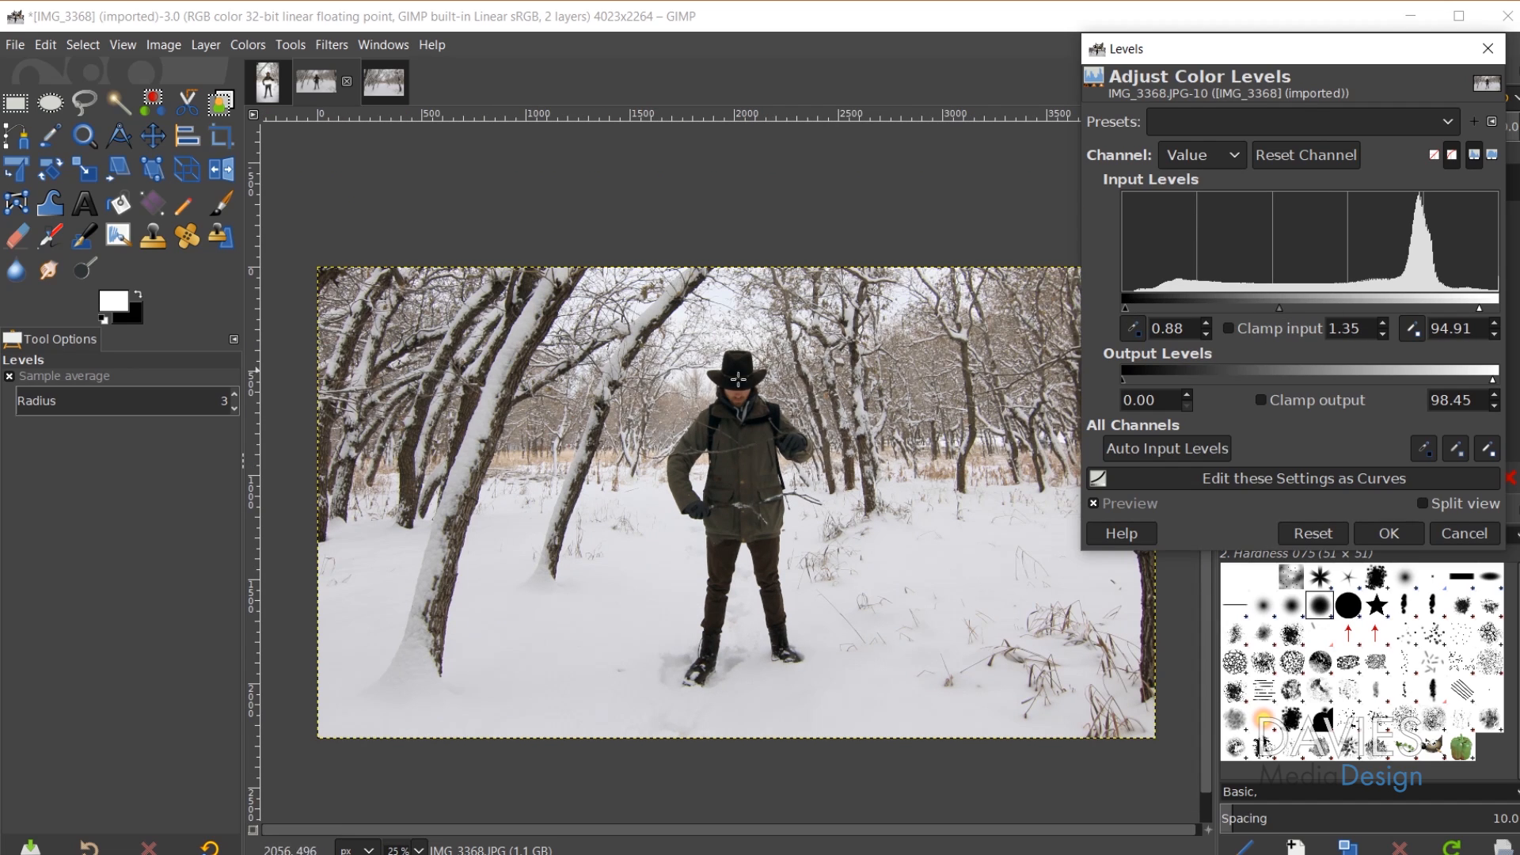
{"action": "left_click", "coordinate": [1372, 532]}
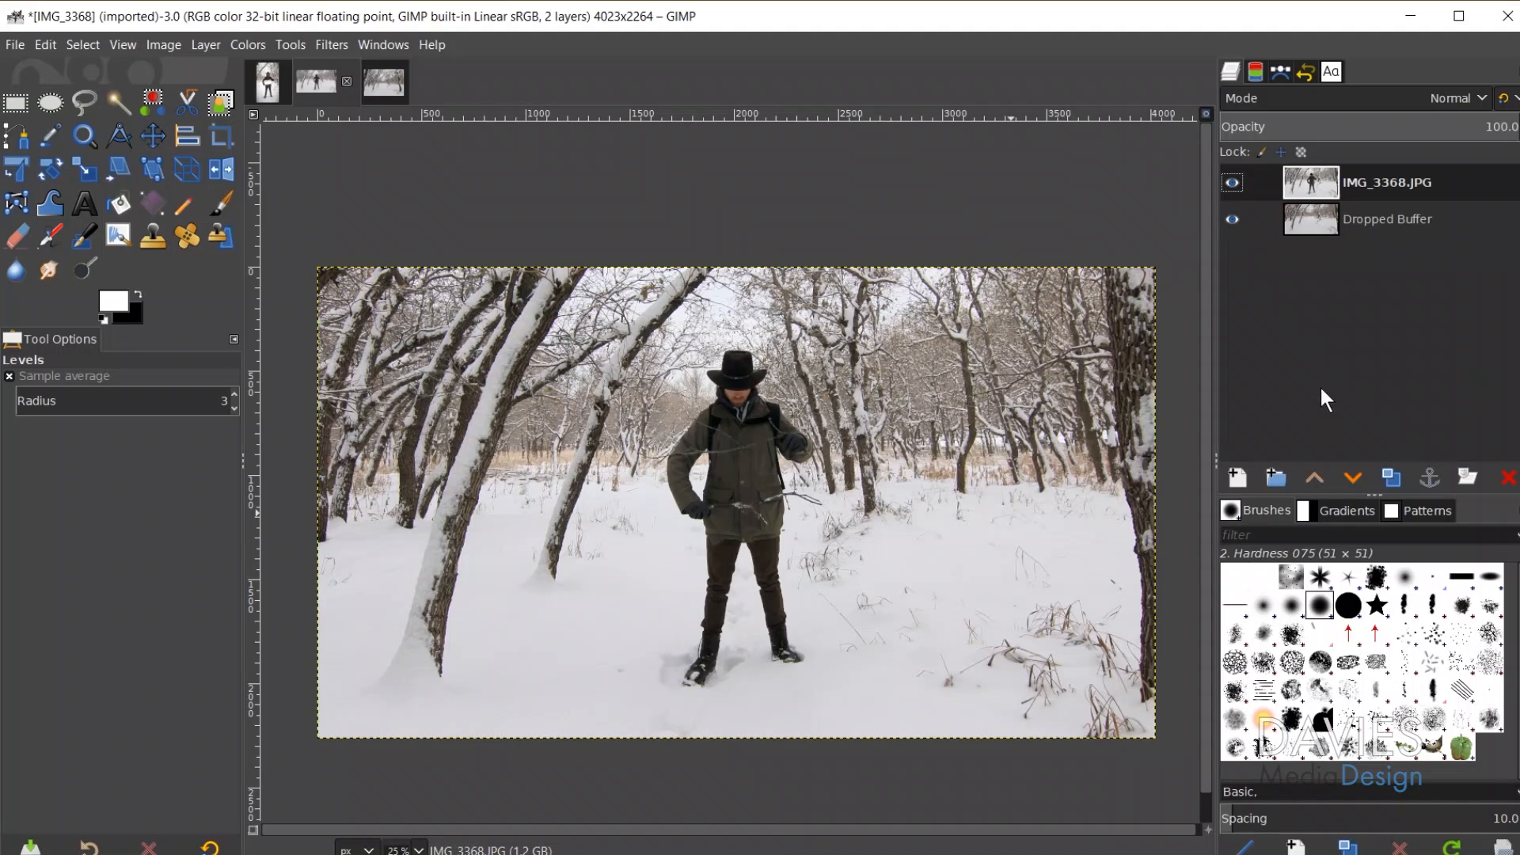
Step: Rename the Dropped Buffer layer as Background and the IMG_3368.JPG layer as Subject
{"action": "left_click", "coordinate": [1326, 234]}
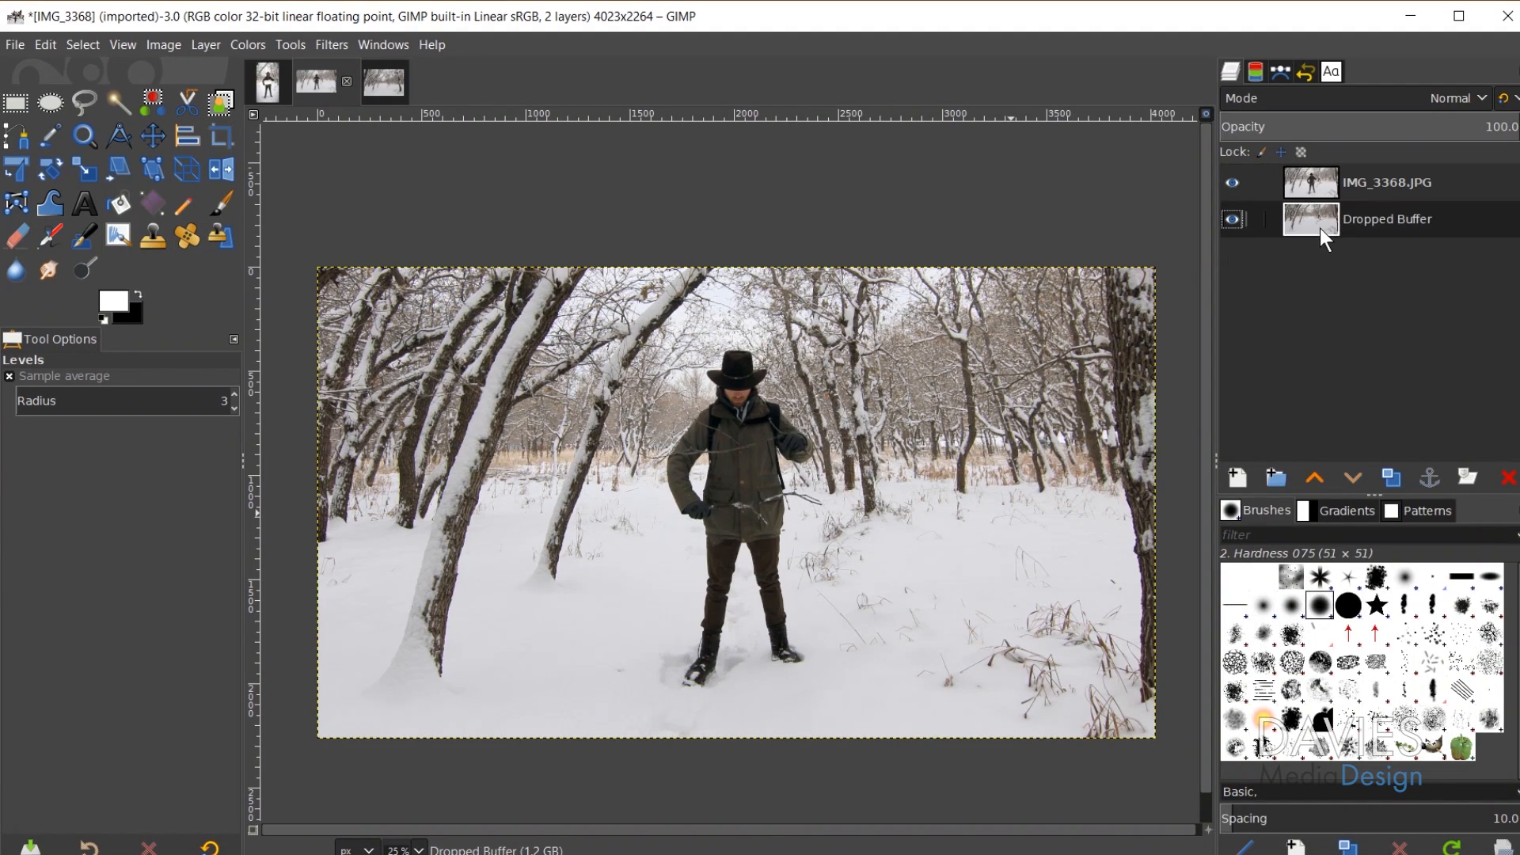
{"action": "double_click", "coordinate": [1376, 219]}
{"action": "type", "text": "B"}
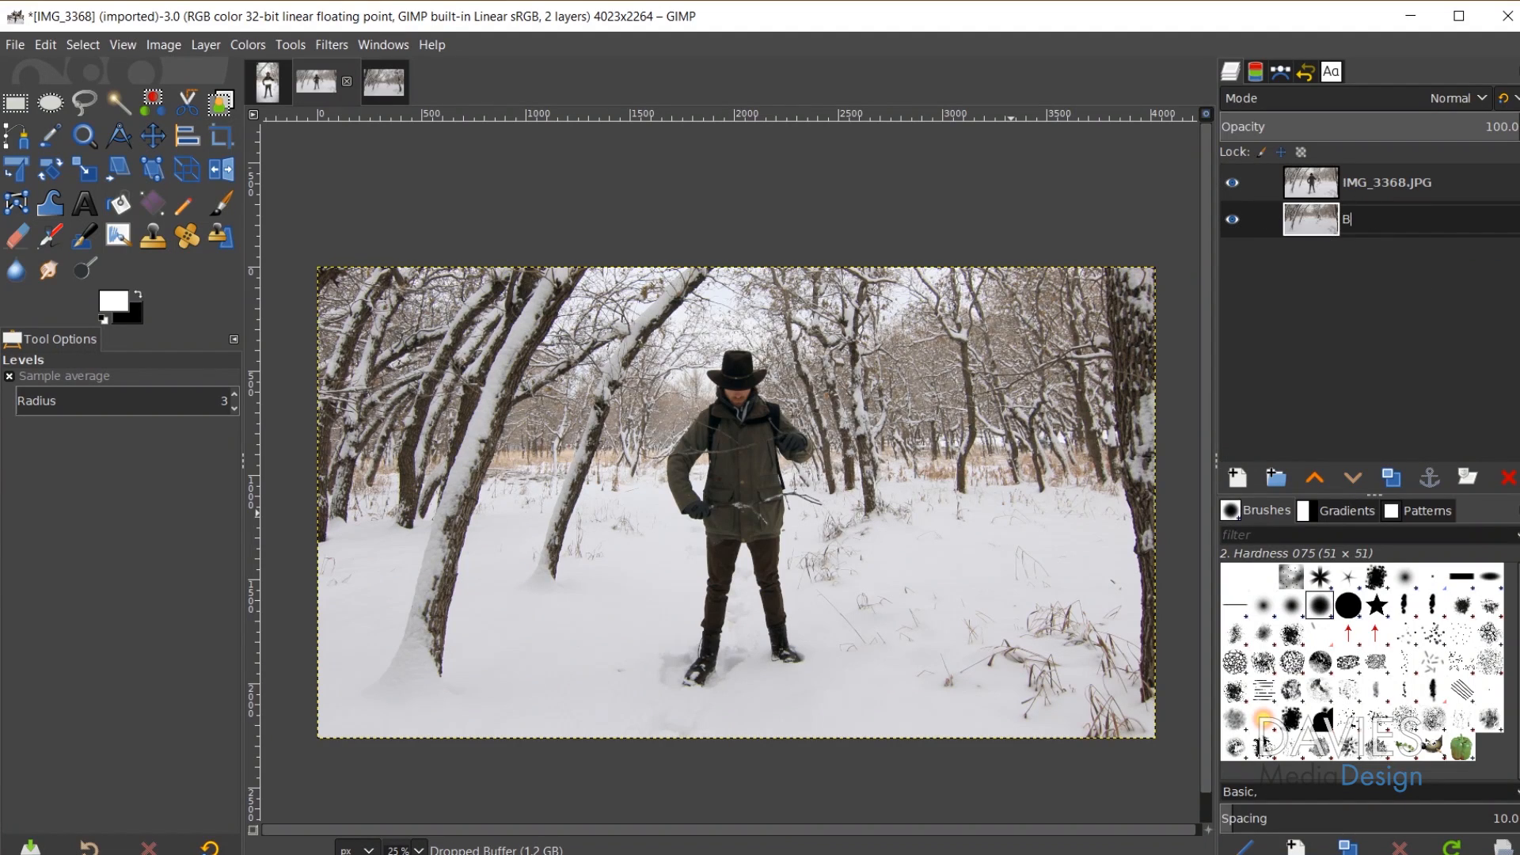
{"action": "type", "text": "ackground"}
{"action": "key", "text": "Return"}
{"action": "double_click", "coordinate": [1379, 183]}
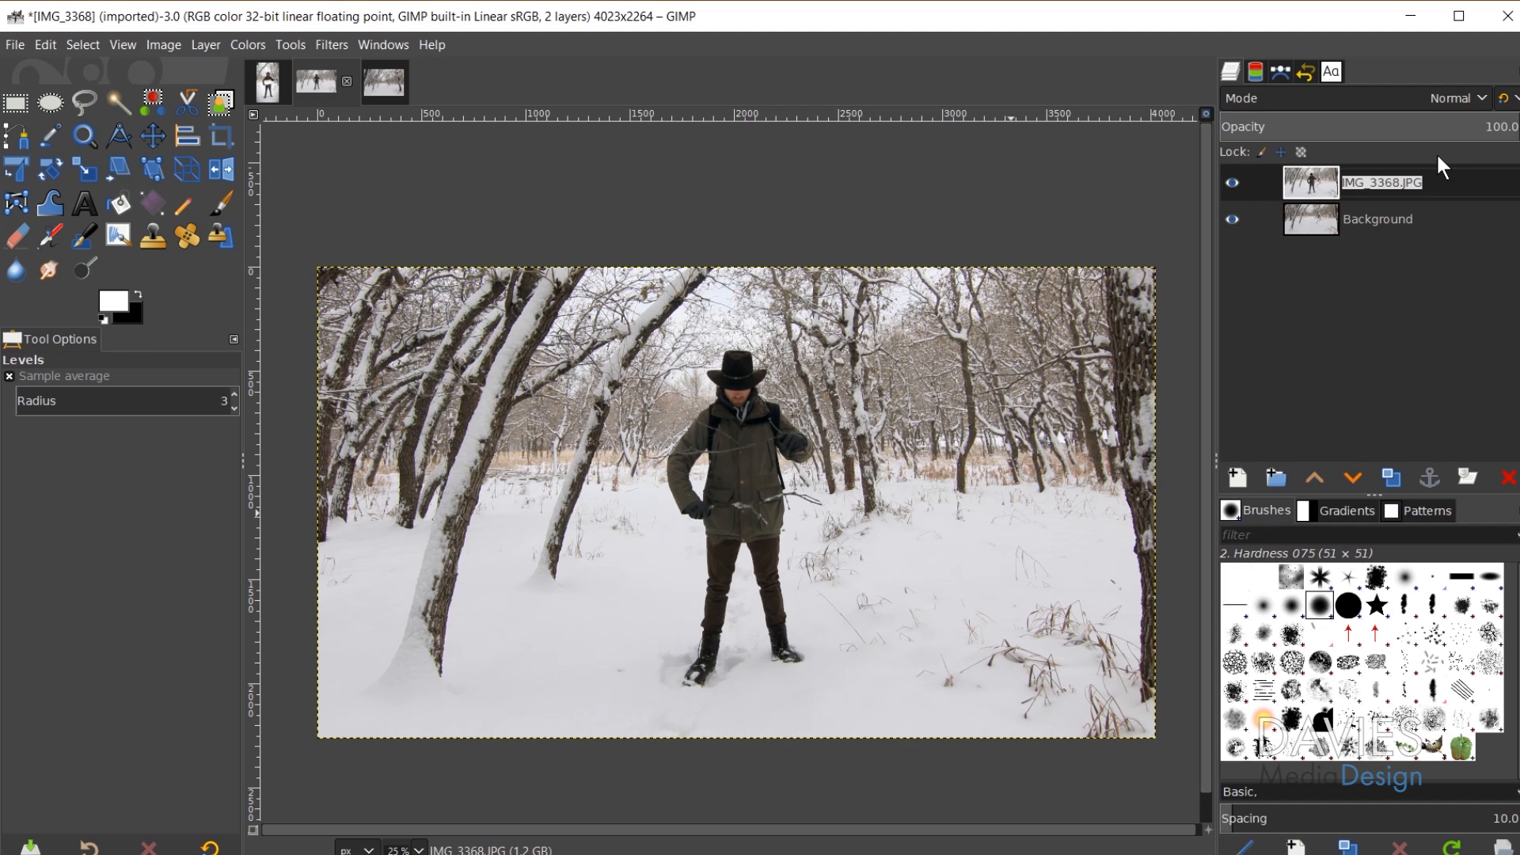
{"action": "type", "text": "Subject"}
{"action": "key", "text": "Return"}
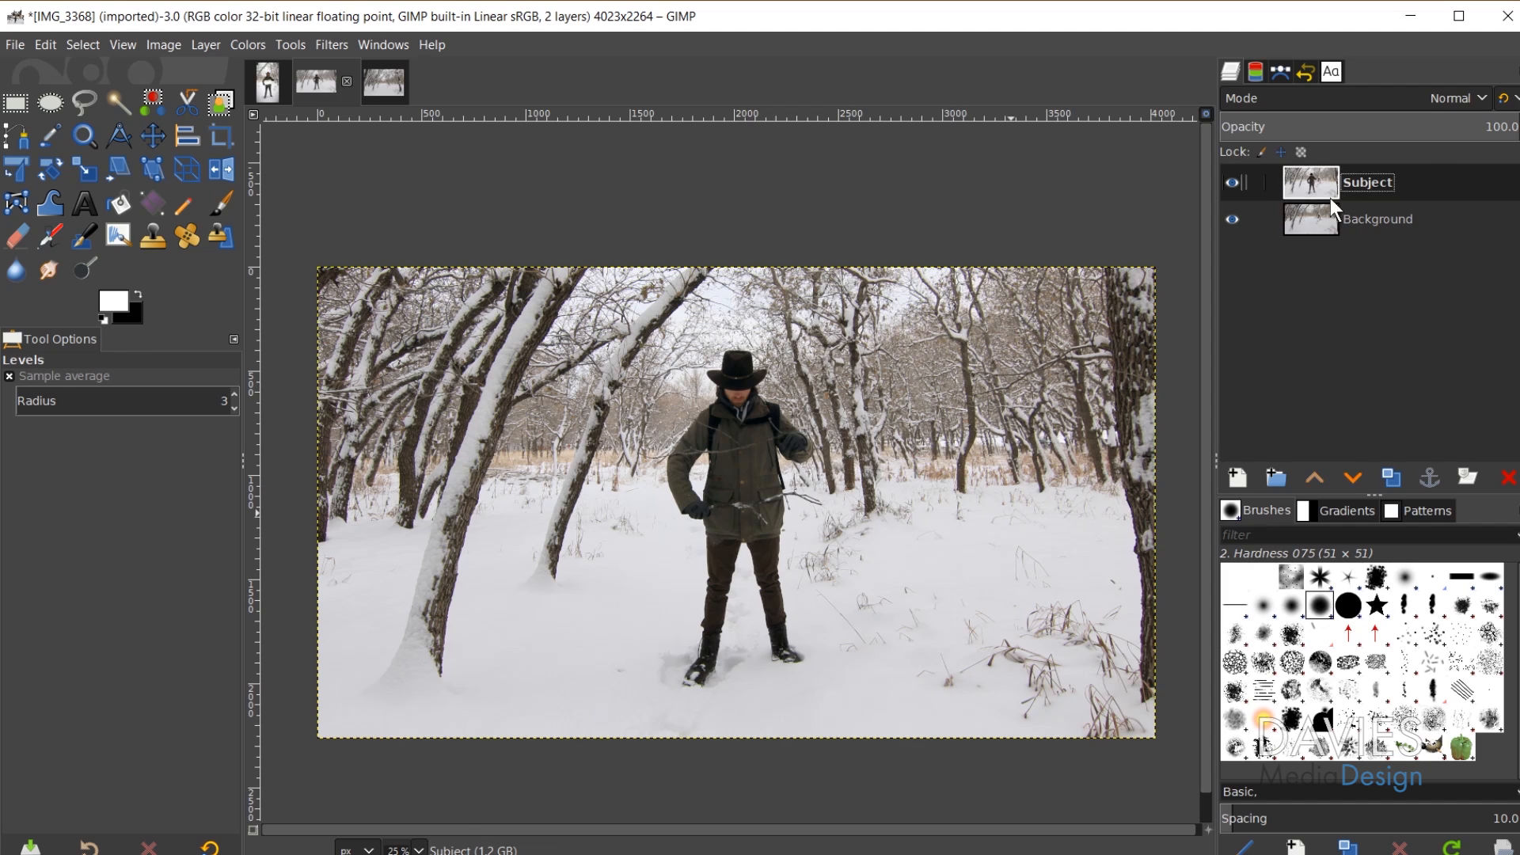
Step: Repeat the last Levels adjustment on the Background layer and toggle the Subject layer's visibility to compare the two
{"action": "left_click", "coordinate": [1322, 220]}
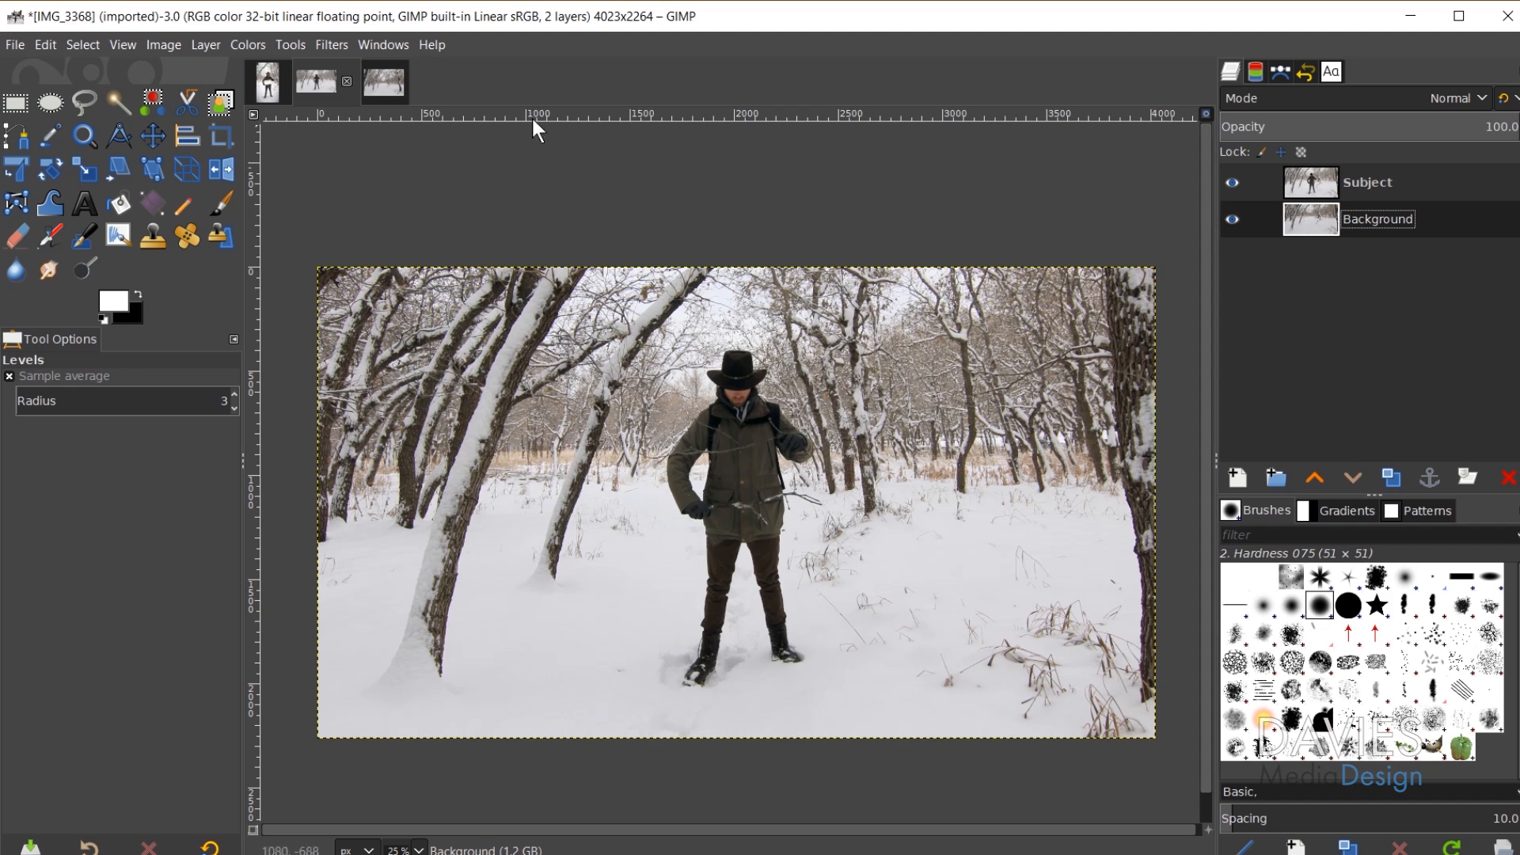
{"action": "left_click", "coordinate": [334, 44]}
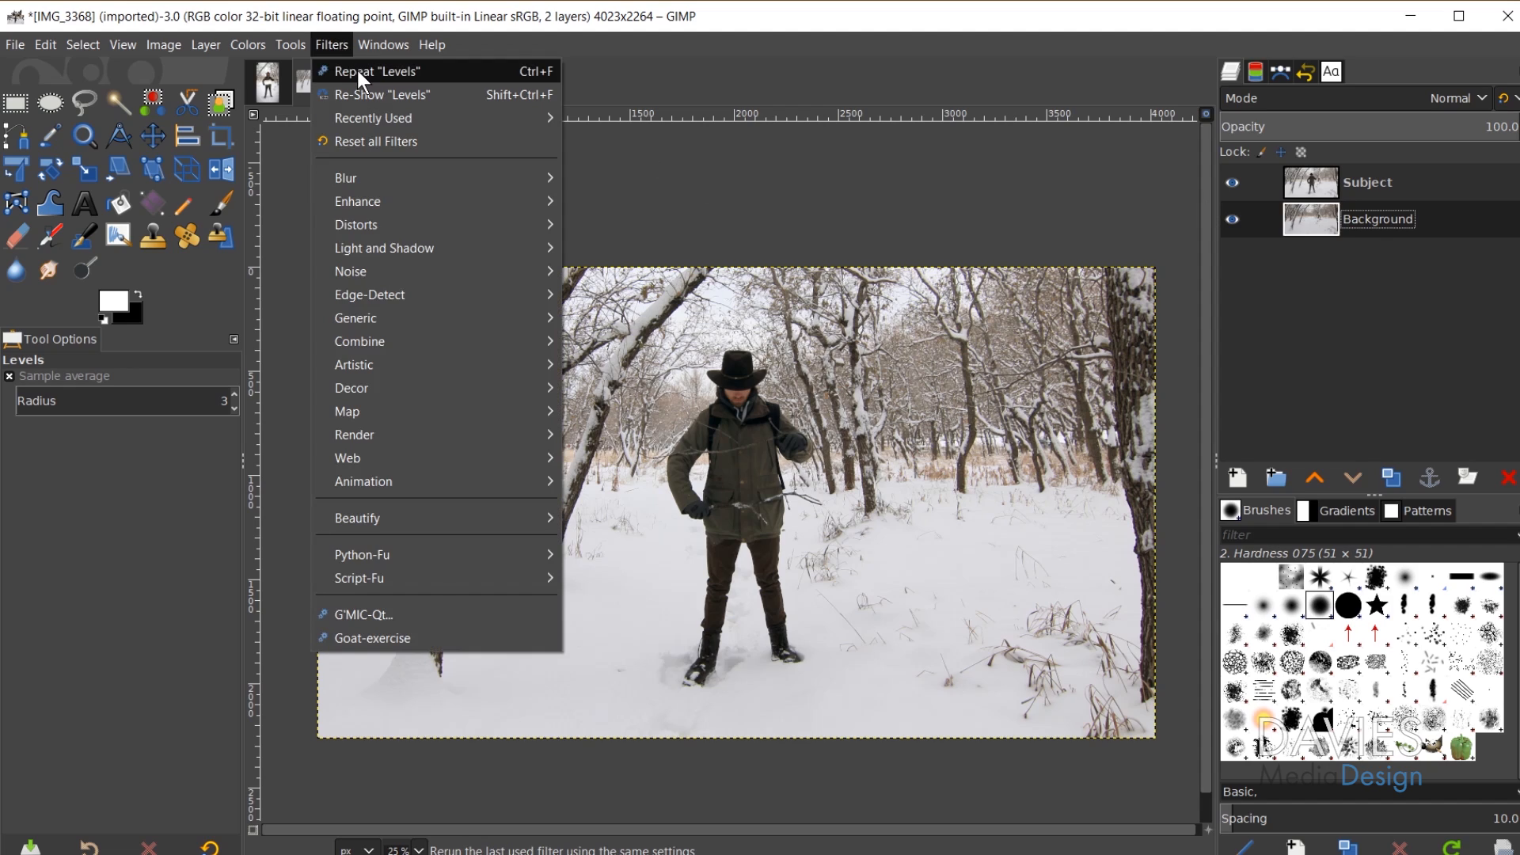
{"action": "left_click", "coordinate": [358, 70]}
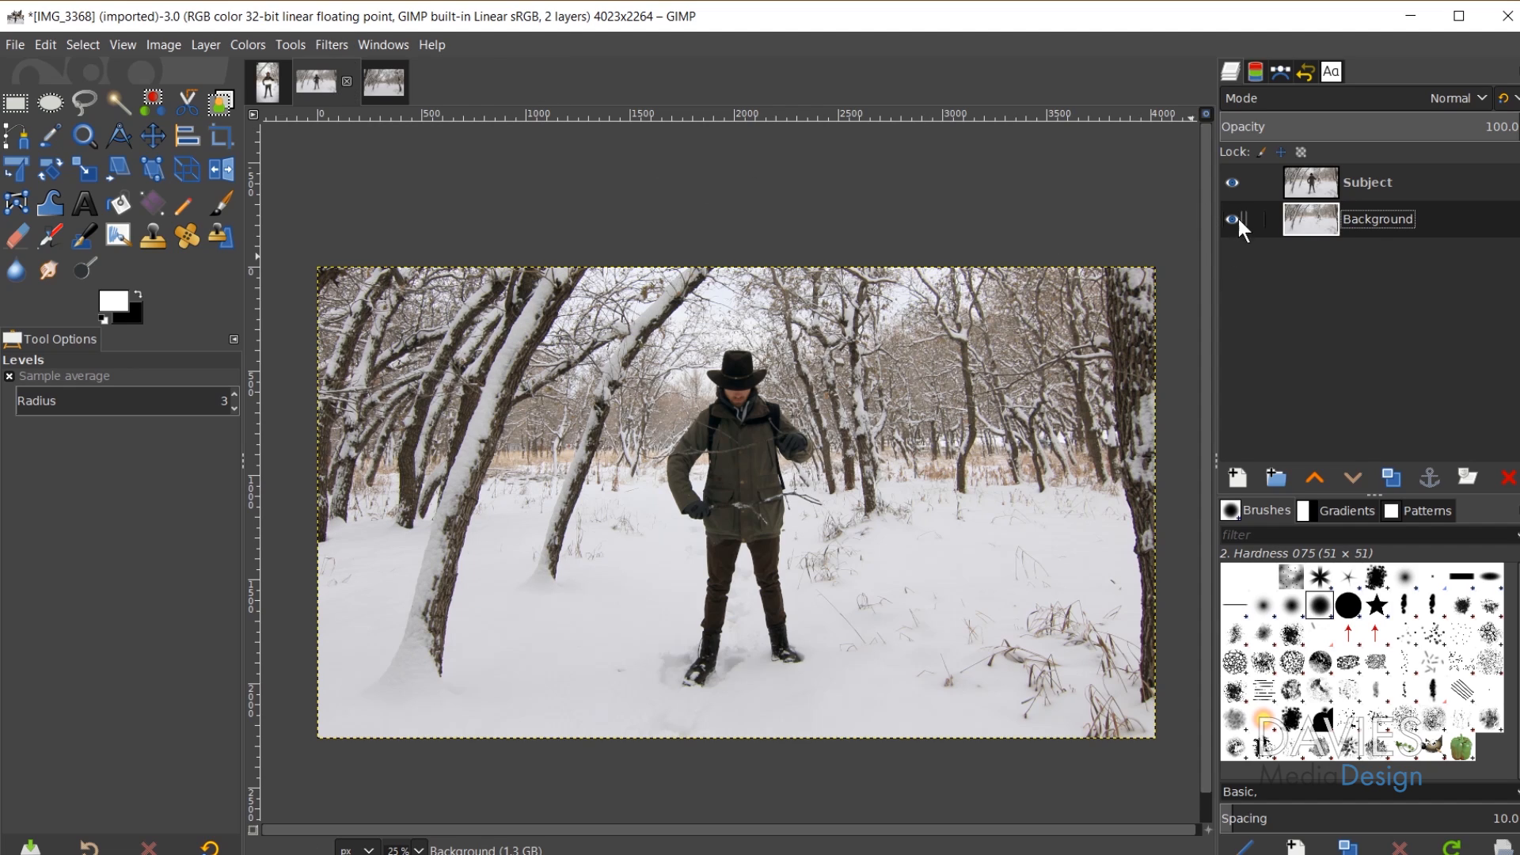
{"action": "left_click", "coordinate": [1233, 183]}
{"action": "left_click", "coordinate": [1235, 180]}
{"action": "left_click", "coordinate": [1235, 180]}
{"action": "left_click", "coordinate": [1235, 180]}
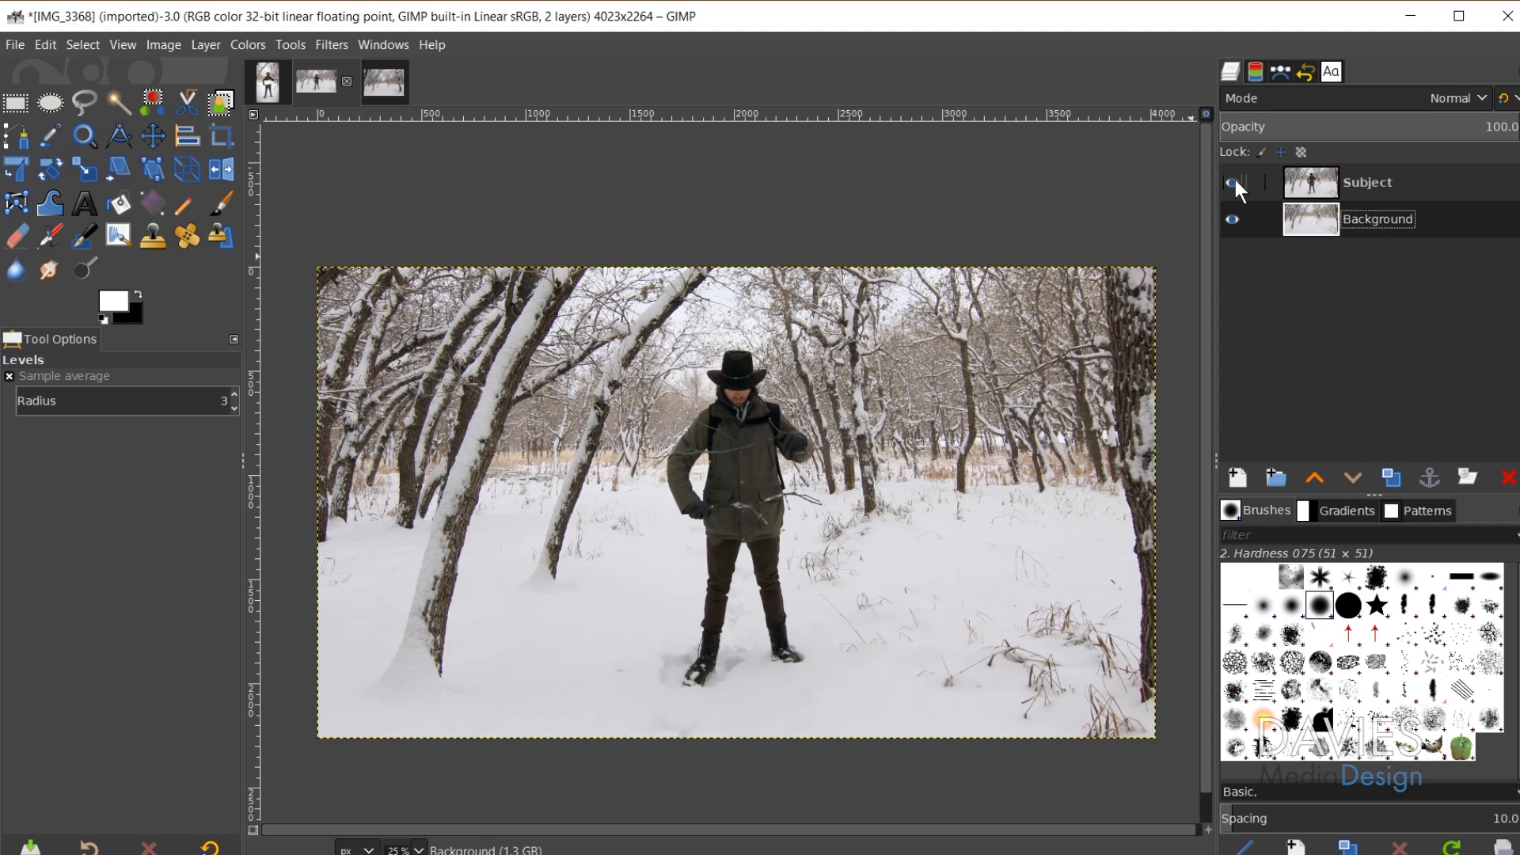
Step: Slightly lower the Subject layer's intended temperature with Color Temperature and apply it
{"action": "left_click", "coordinate": [1285, 179]}
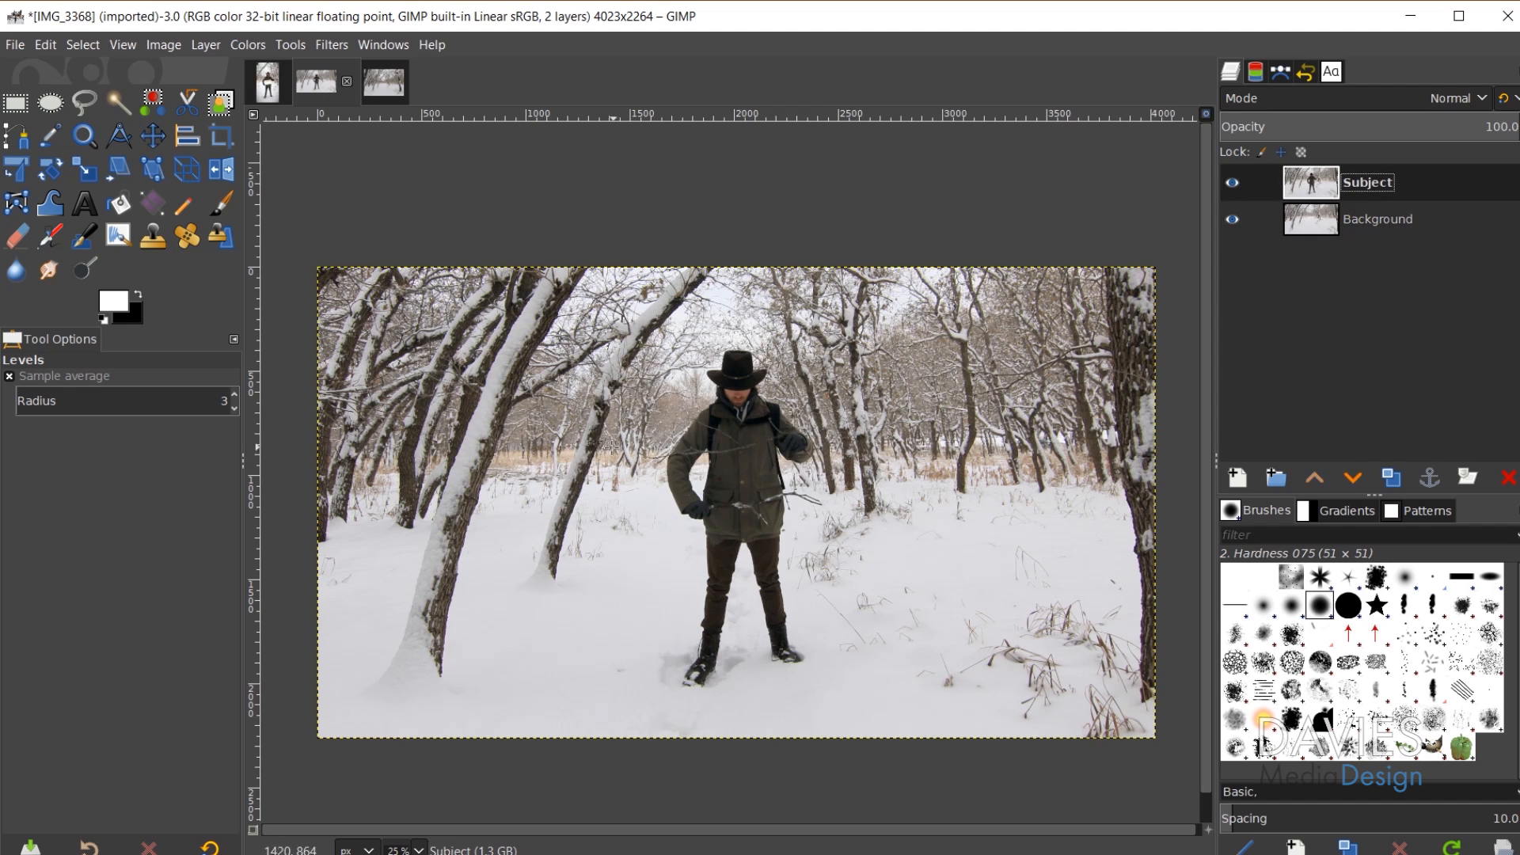
{"action": "left_click", "coordinate": [255, 41]}
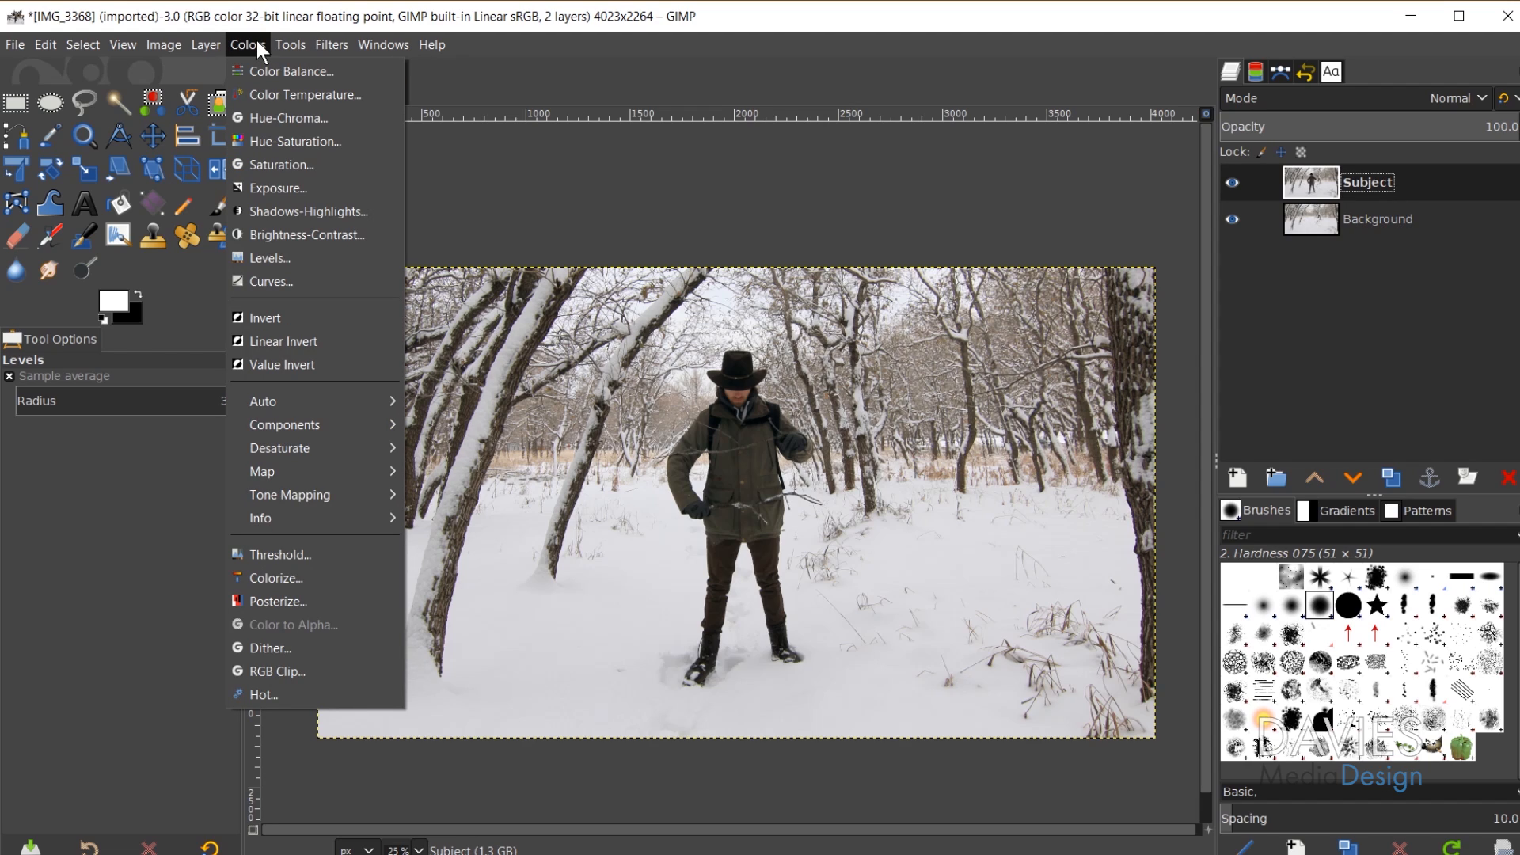
{"action": "left_click", "coordinate": [275, 98]}
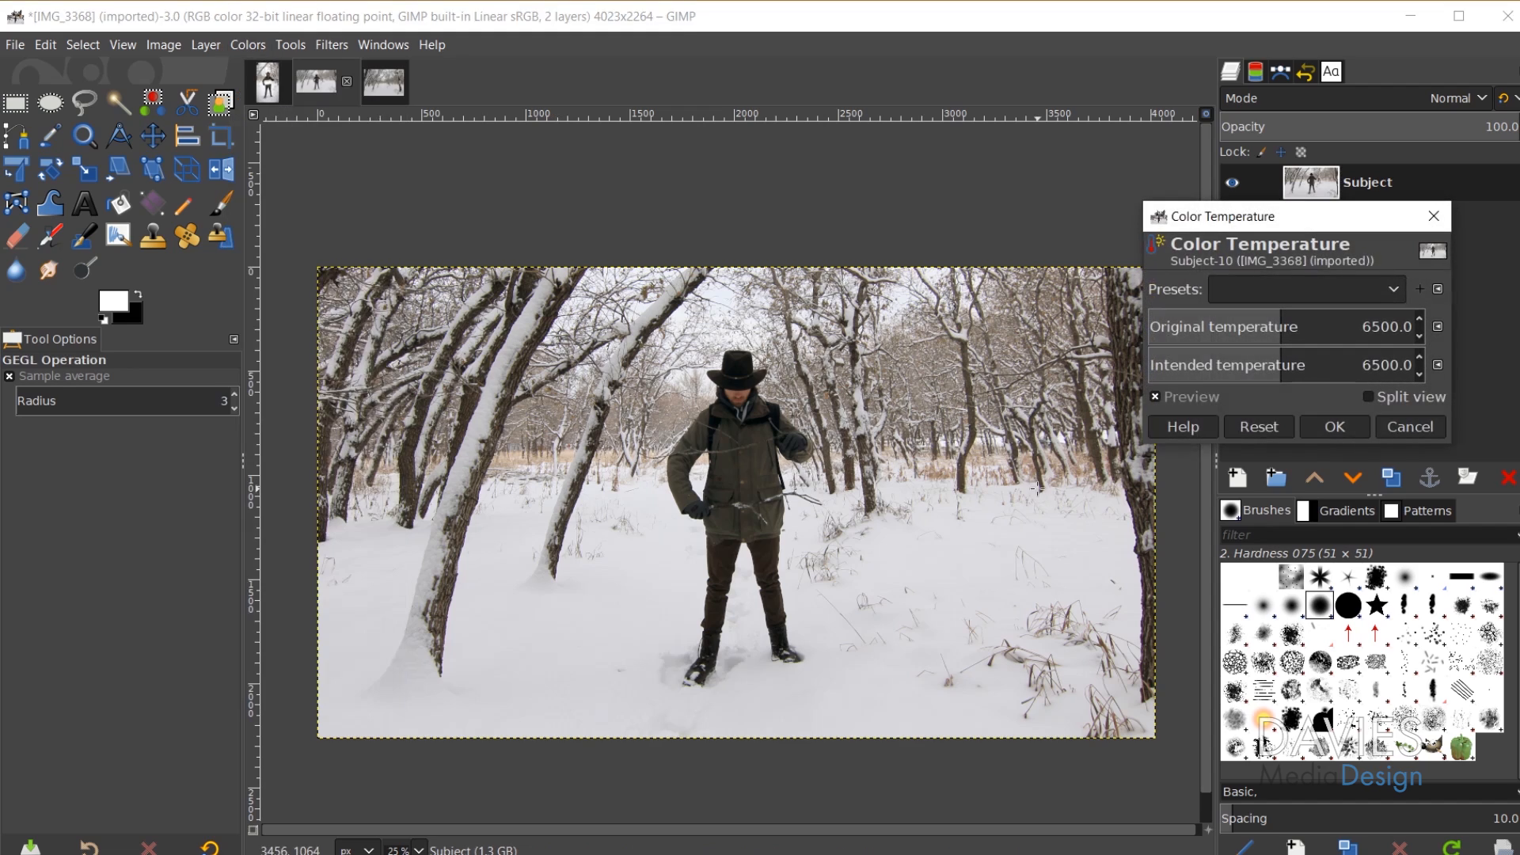
{"action": "left_click_drag", "start_coordinate": [1280, 355], "coordinate": [1274, 355]}
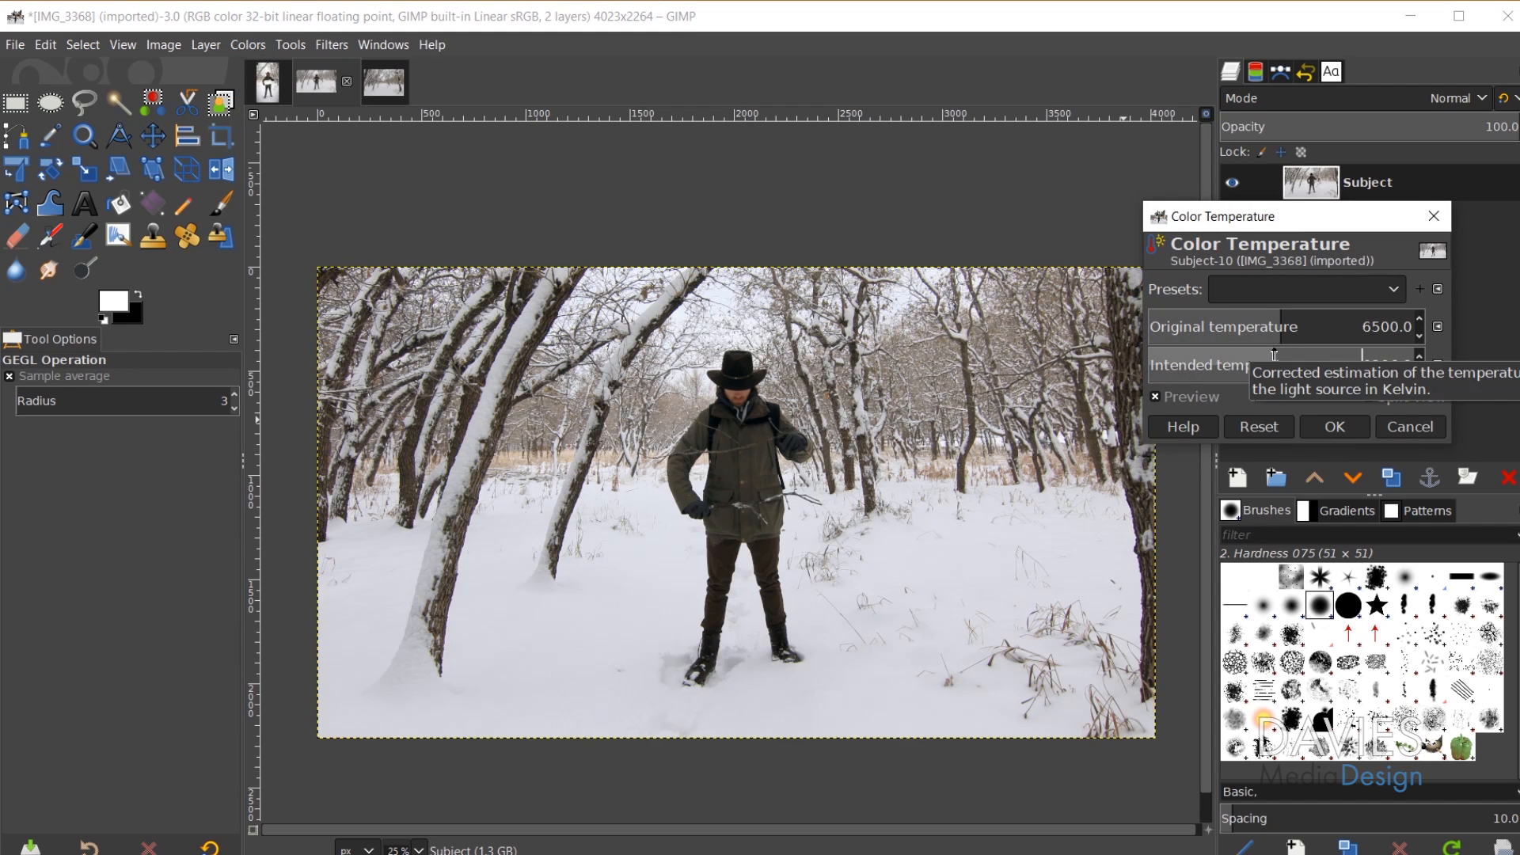
{"action": "left_click", "coordinate": [1347, 416]}
Step: Repeat the Color Temperature adjustment on the Background layer
{"action": "left_click", "coordinate": [1317, 222]}
{"action": "left_click", "coordinate": [333, 45]}
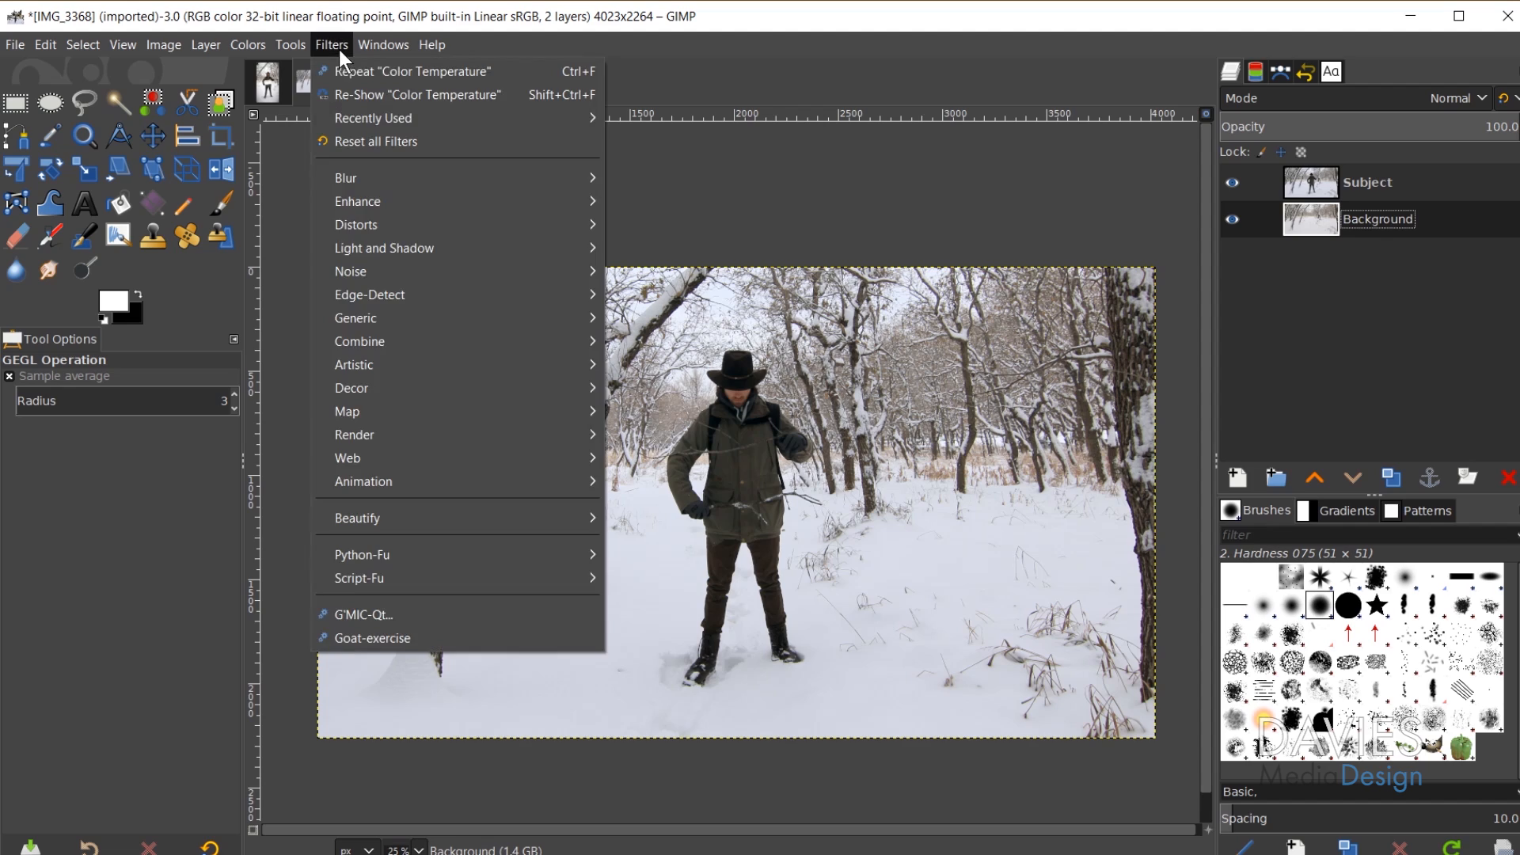
{"action": "left_click", "coordinate": [352, 73]}
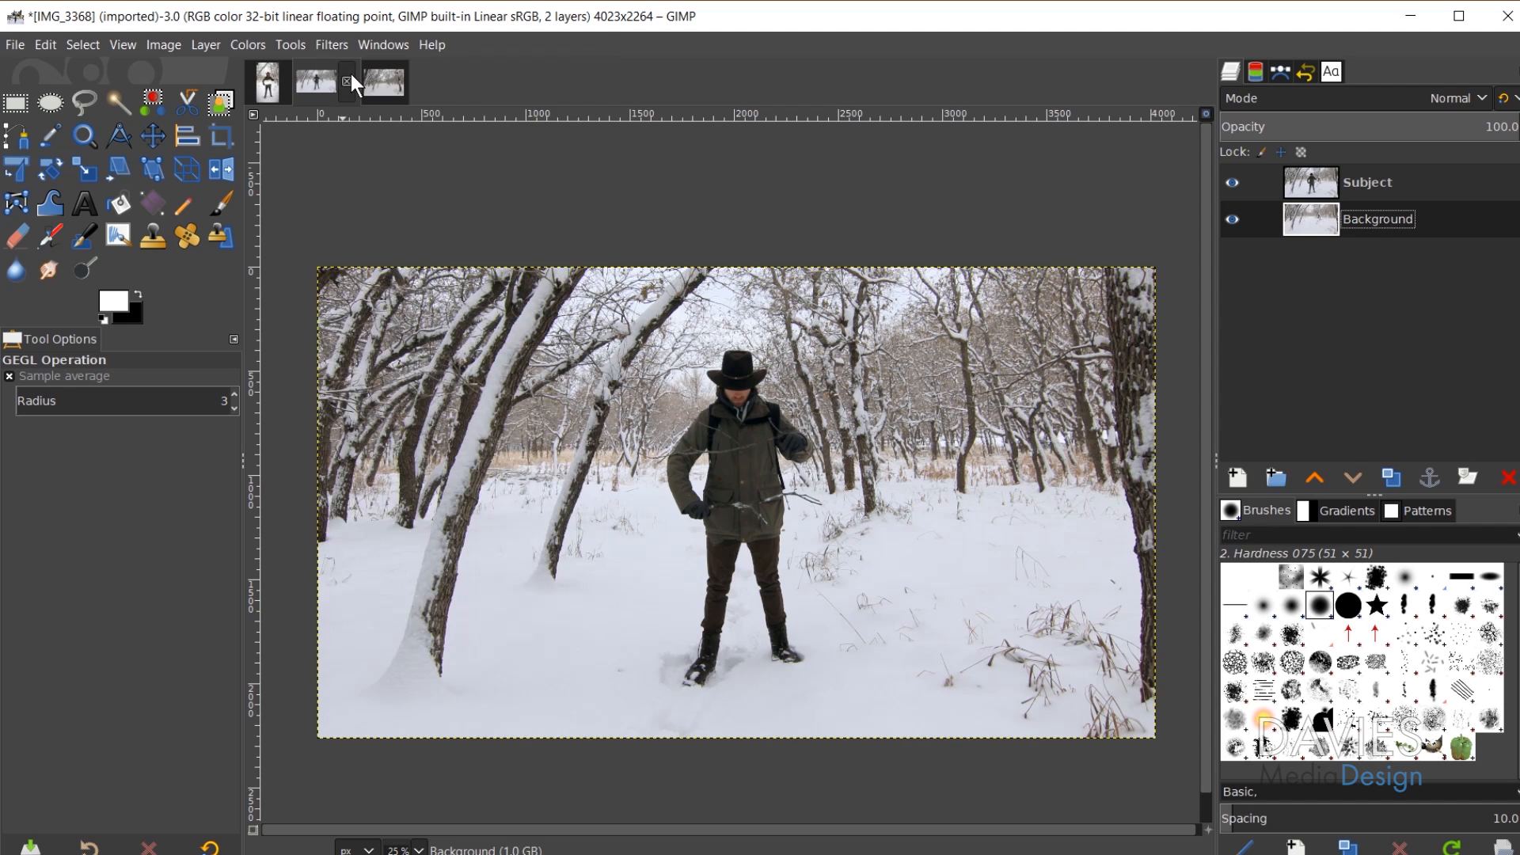
Step: Apply Shadows-Highlights to the Subject layer with shadows 46.30, highlights -22.84 and white point adjustment 1.790
{"action": "left_click", "coordinate": [1282, 180]}
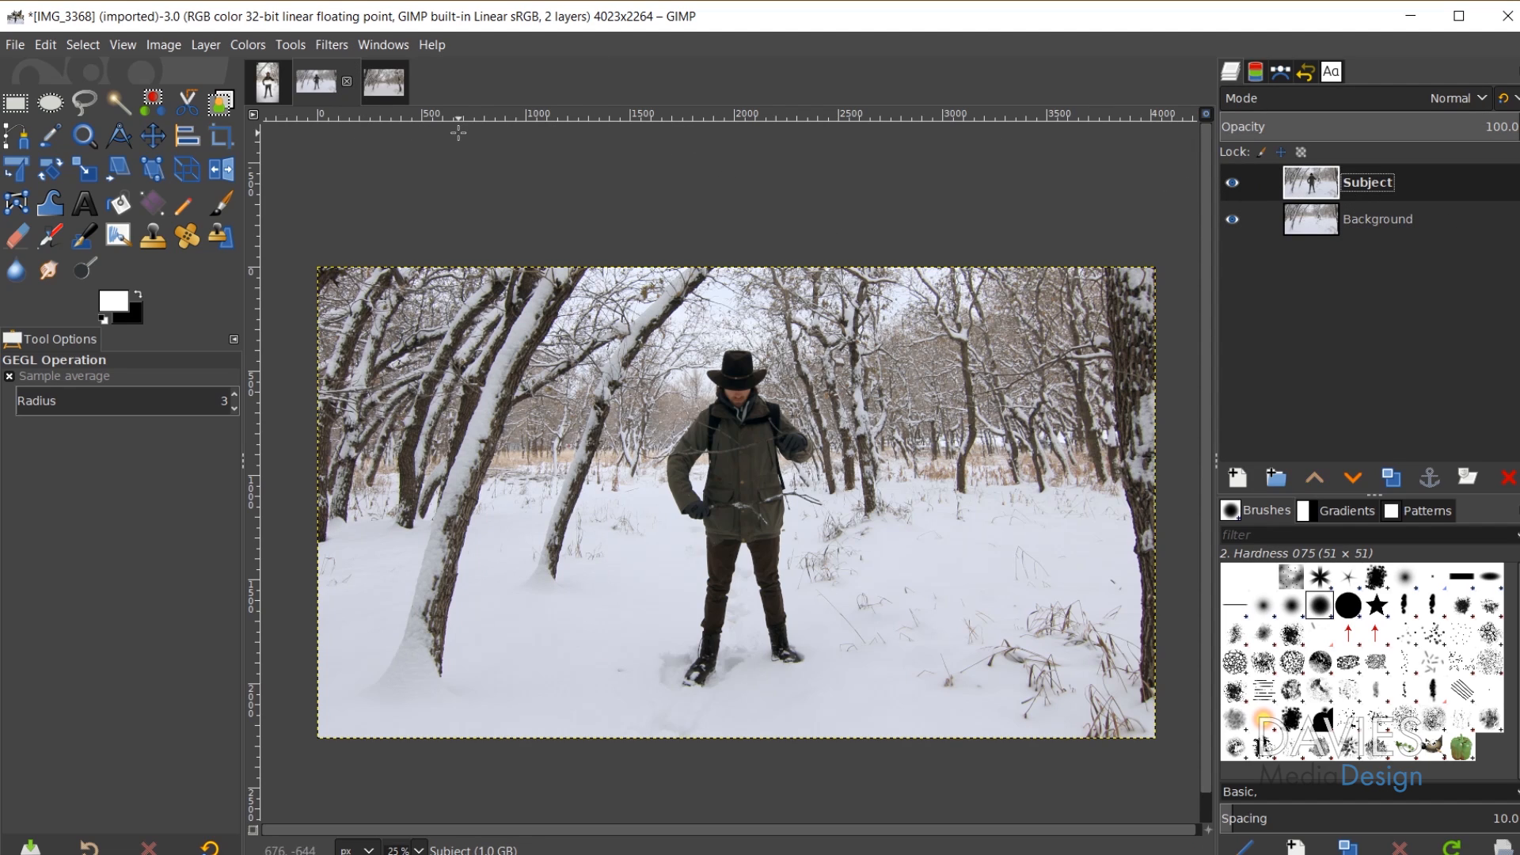
{"action": "left_click", "coordinate": [241, 43]}
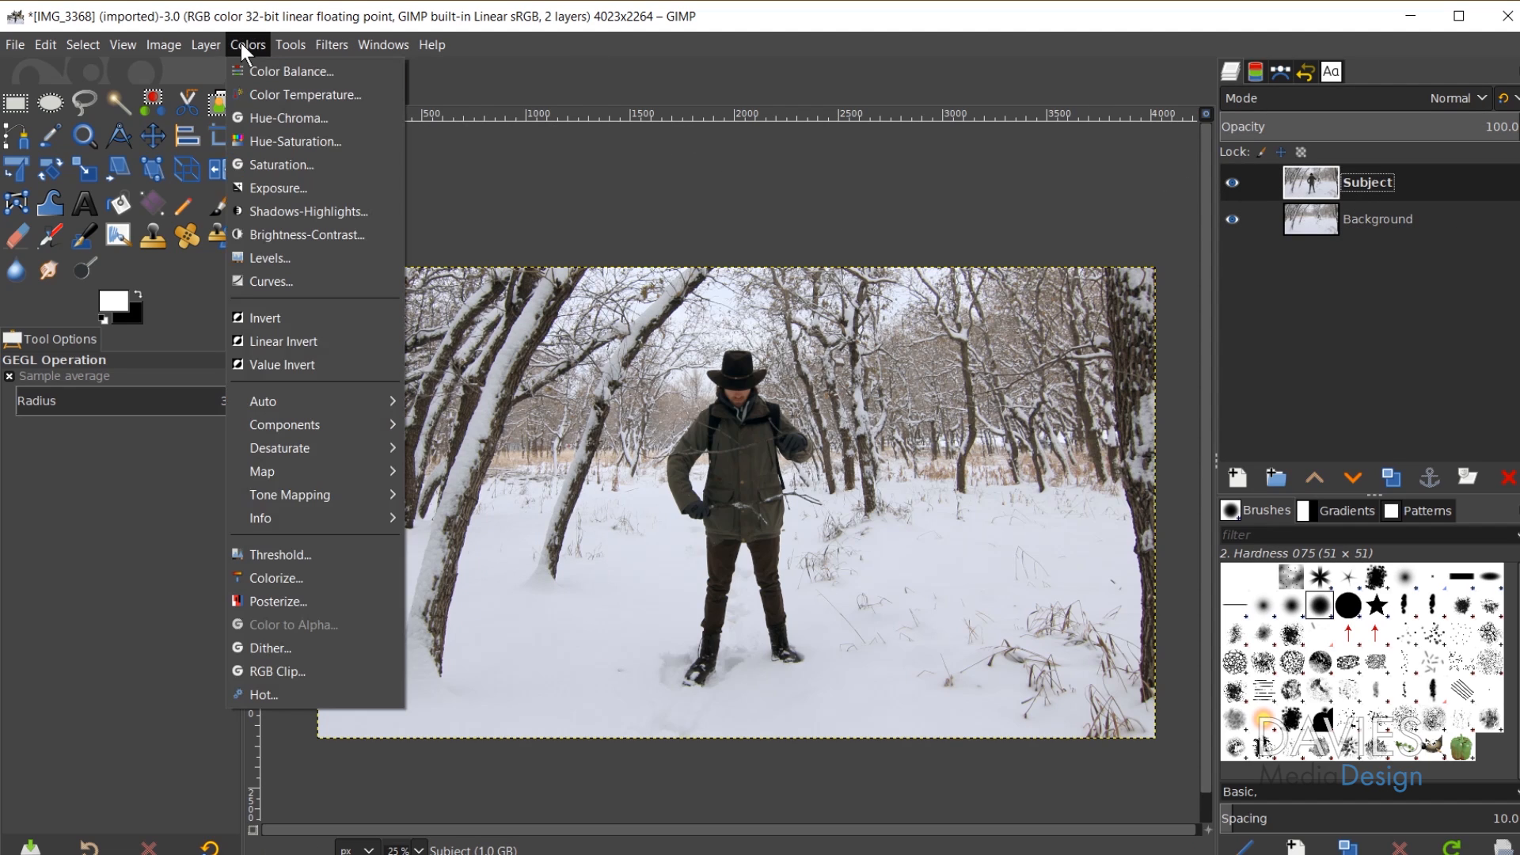
{"action": "left_click", "coordinate": [308, 211]}
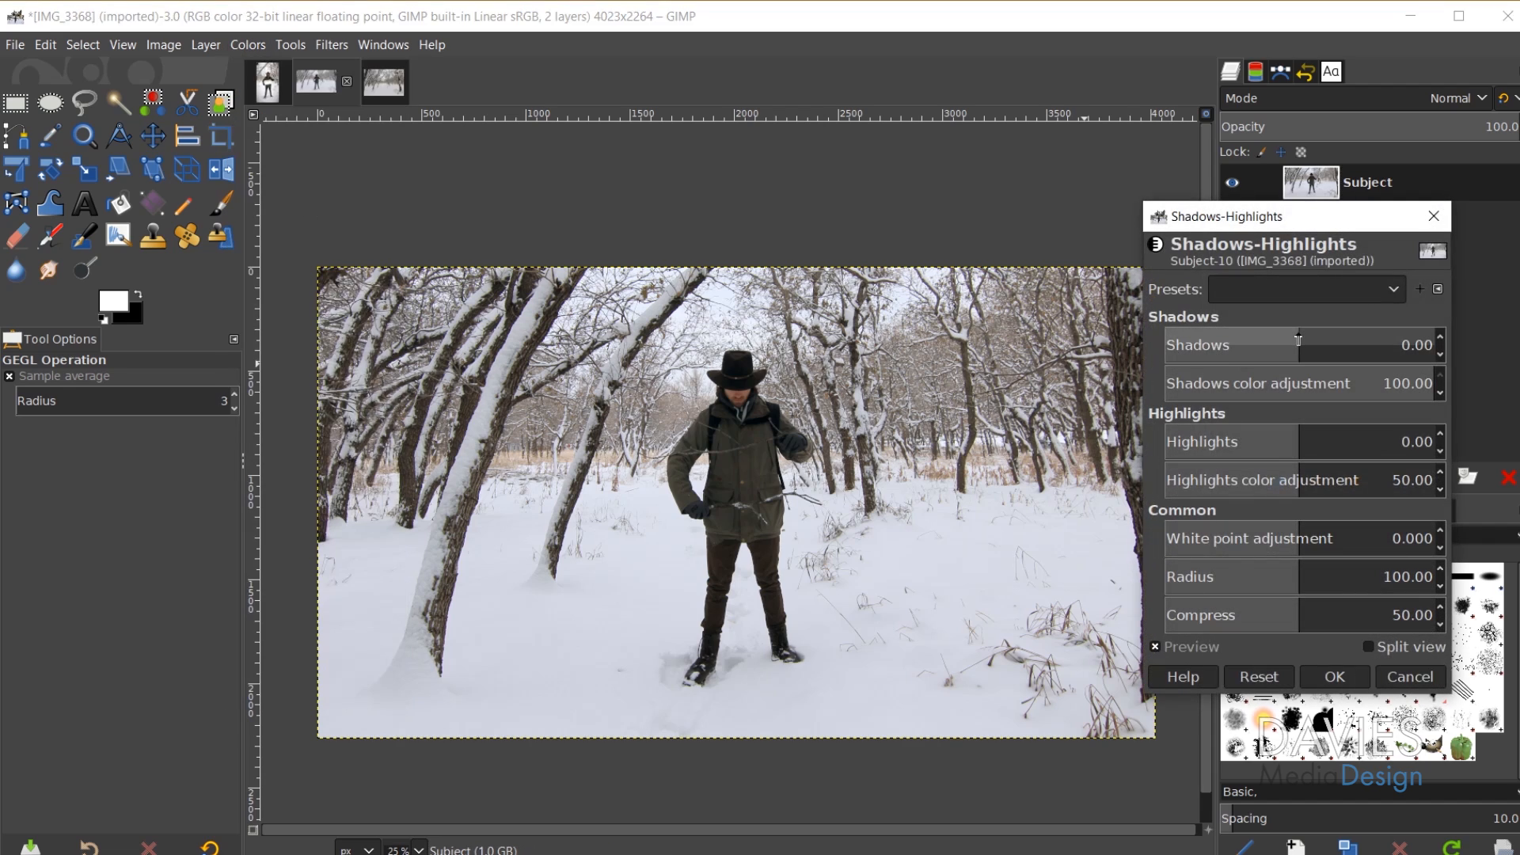
{"action": "left_click_drag", "start_coordinate": [1320, 340], "coordinate": [1361, 338]}
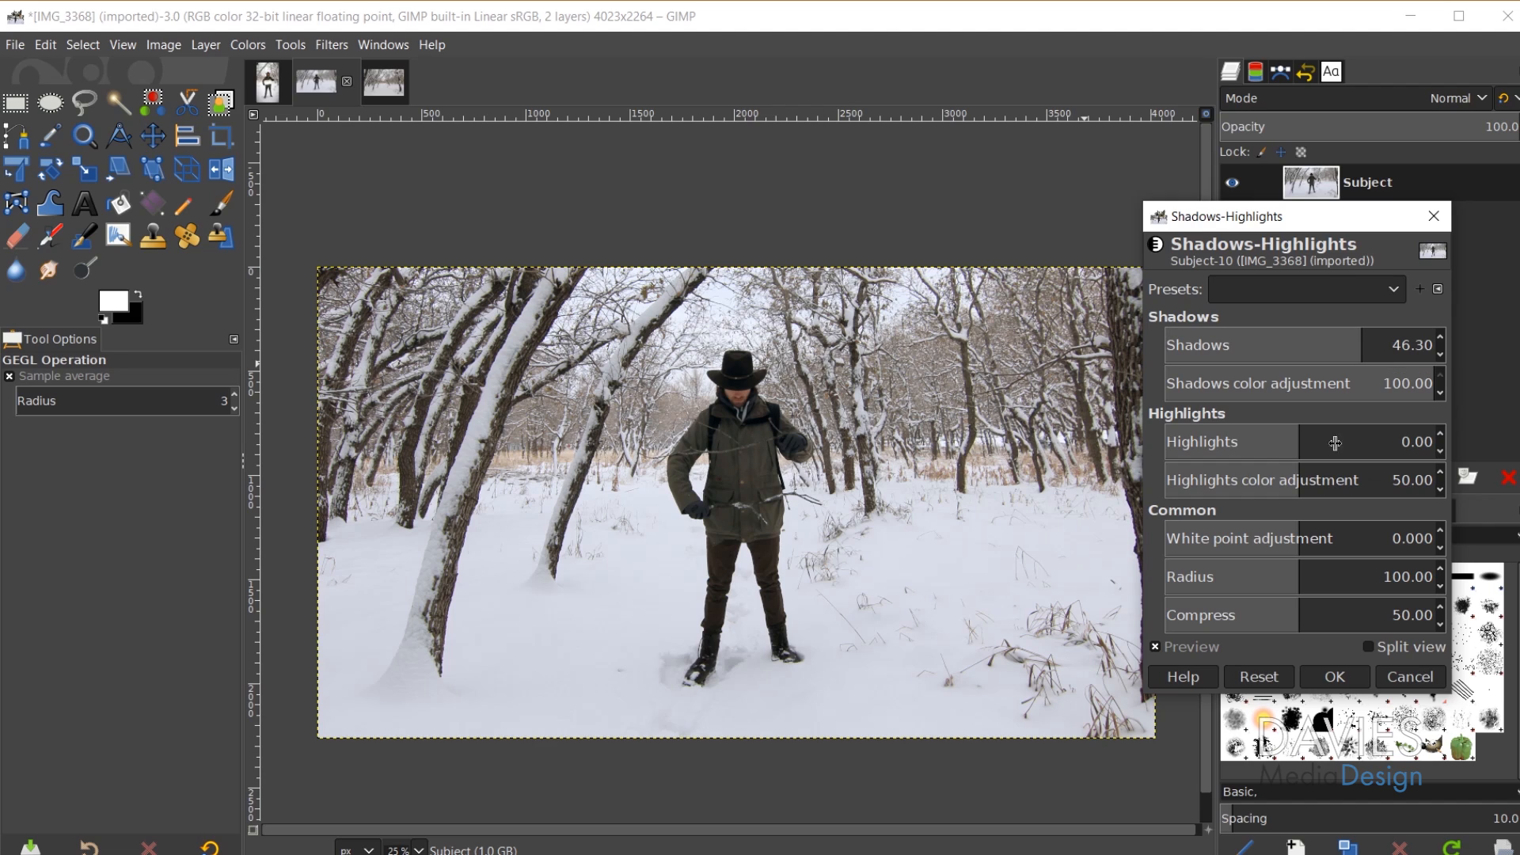
{"action": "left_click_drag", "start_coordinate": [1292, 441], "coordinate": [1268, 436]}
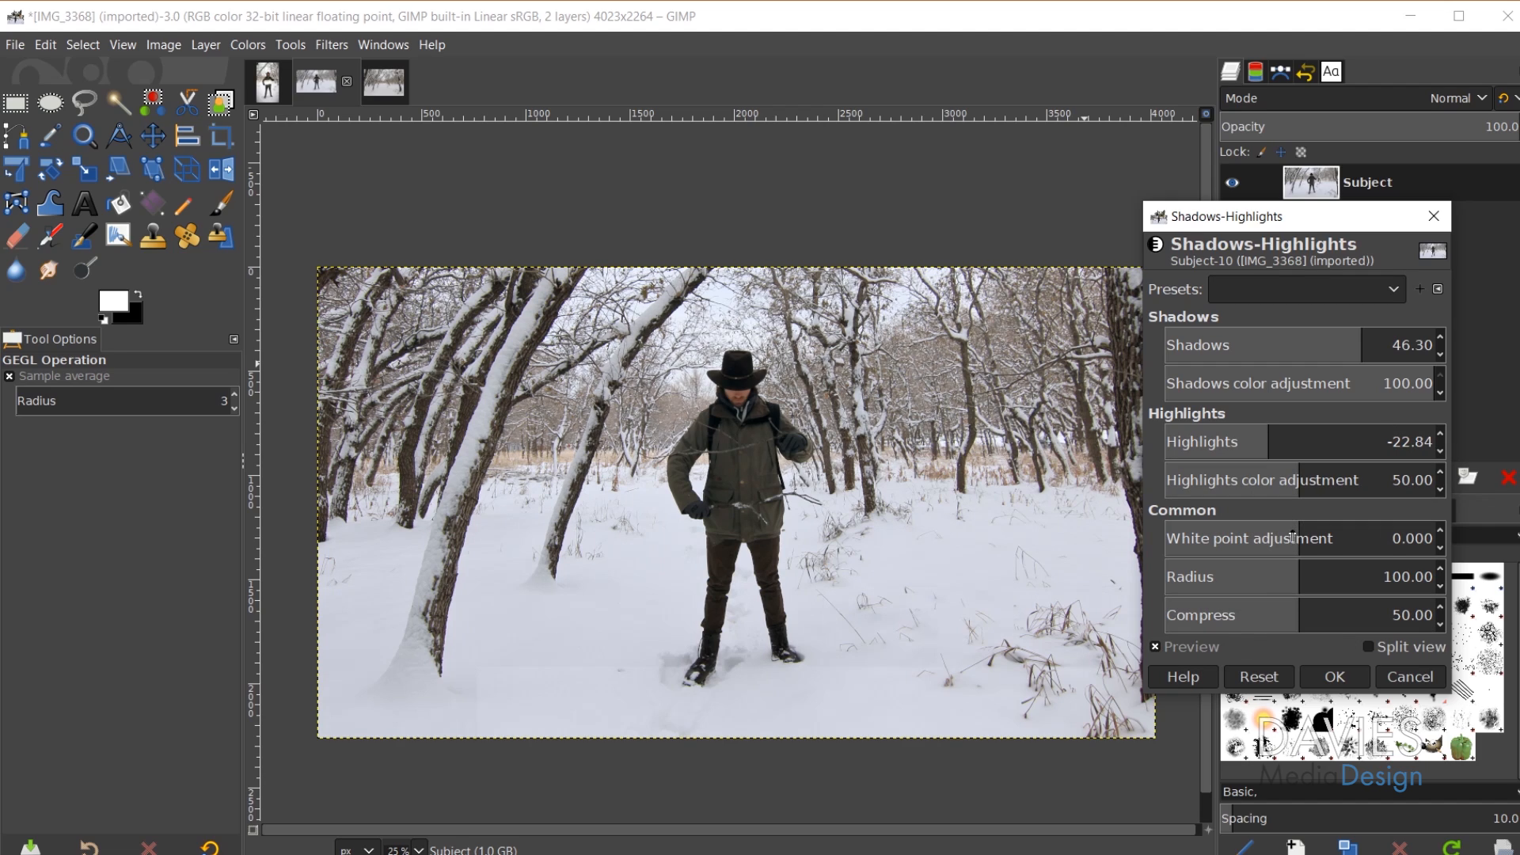
{"action": "left_click_drag", "start_coordinate": [1298, 537], "coordinate": [1324, 539]}
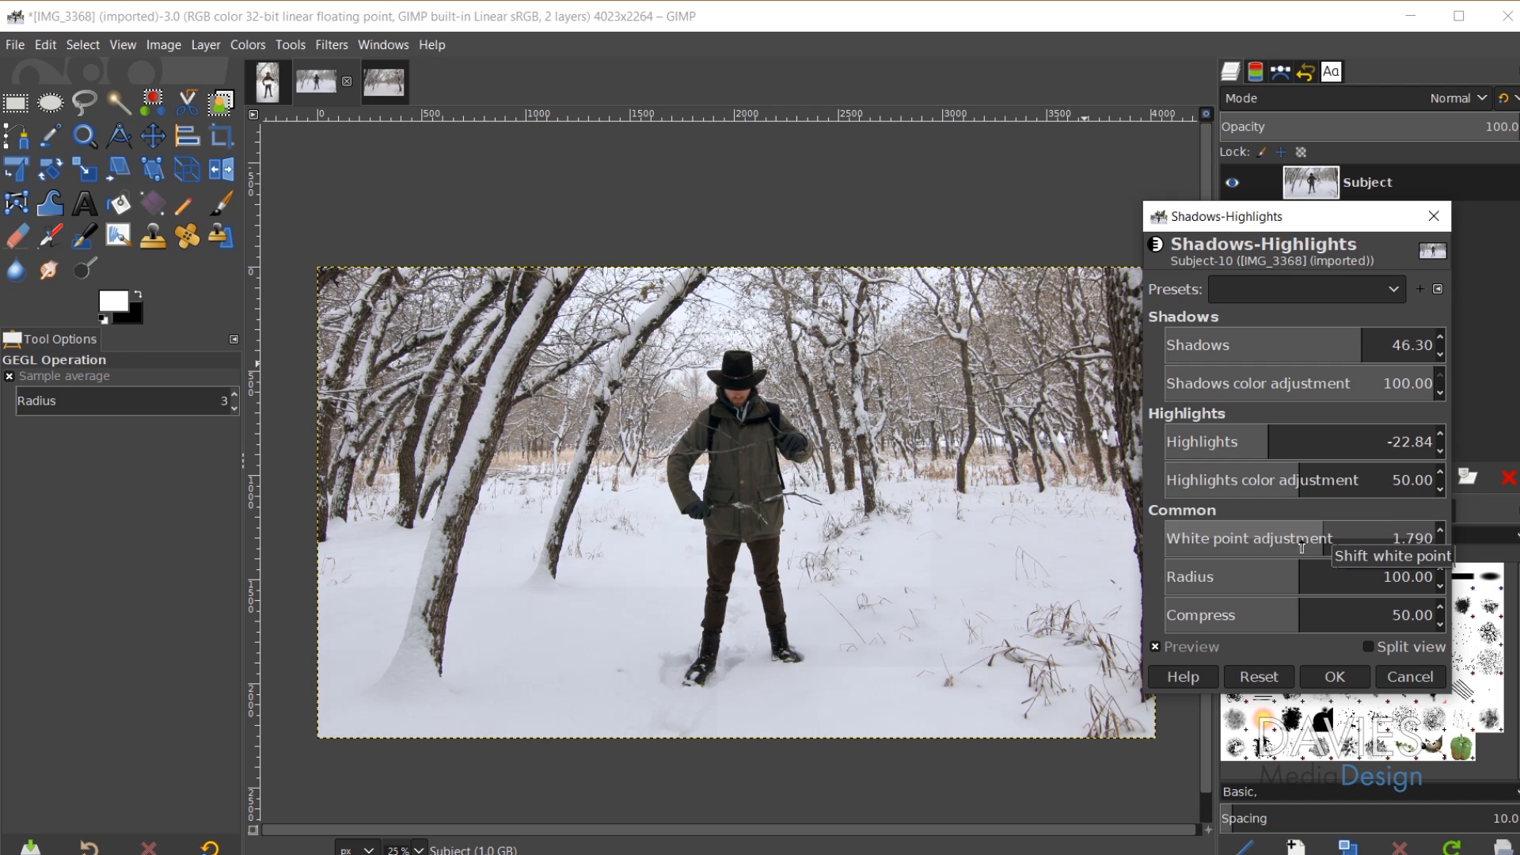
{"action": "left_click", "coordinate": [1342, 674]}
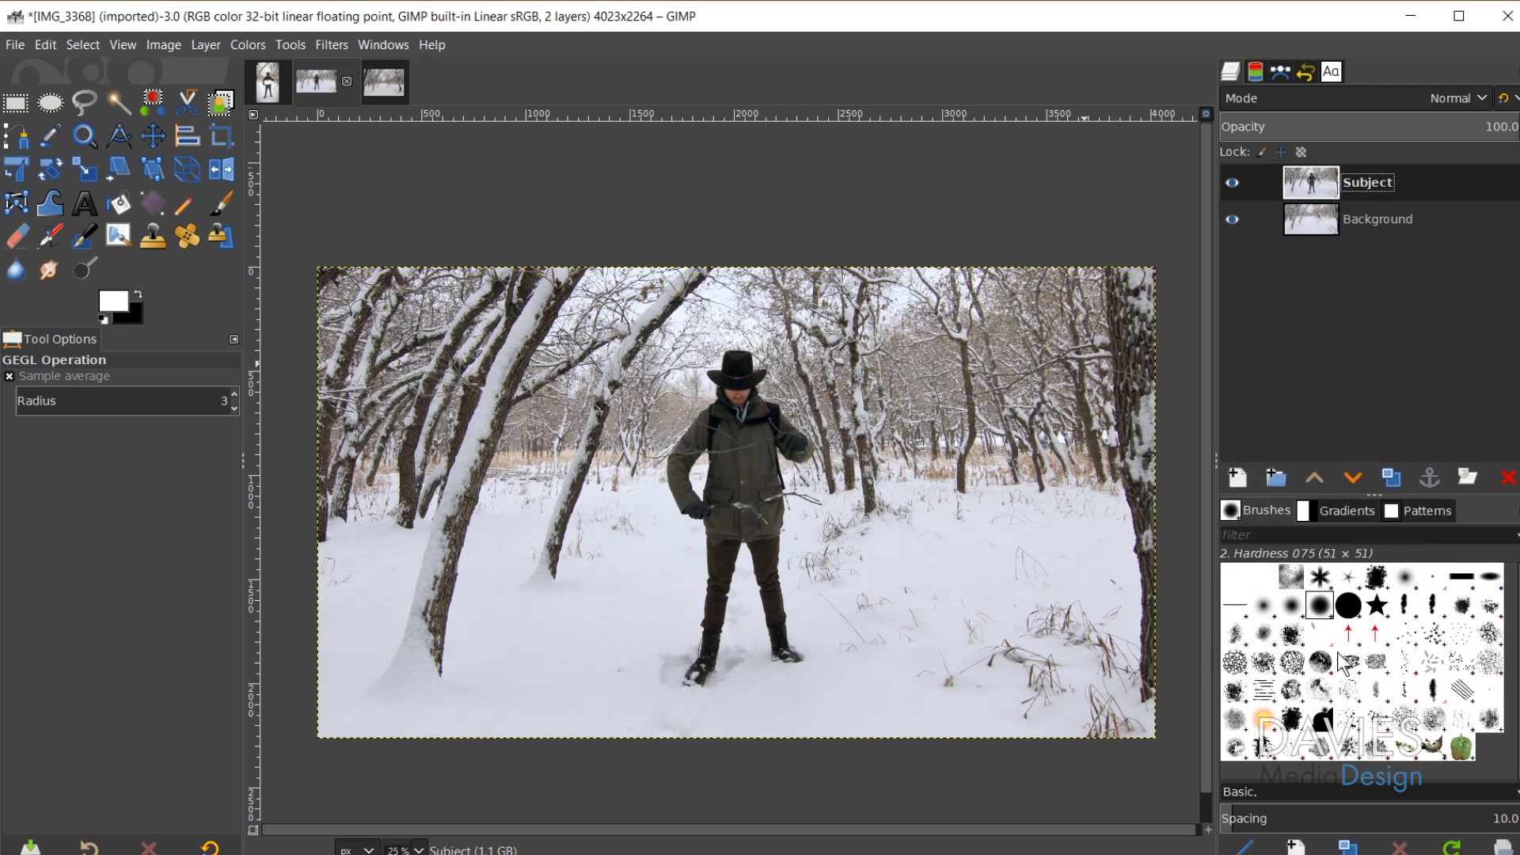
Step: Repeat the last Shadows-Highlights adjustment on the Background layer
{"action": "left_click", "coordinate": [1319, 220]}
{"action": "left_click", "coordinate": [332, 45]}
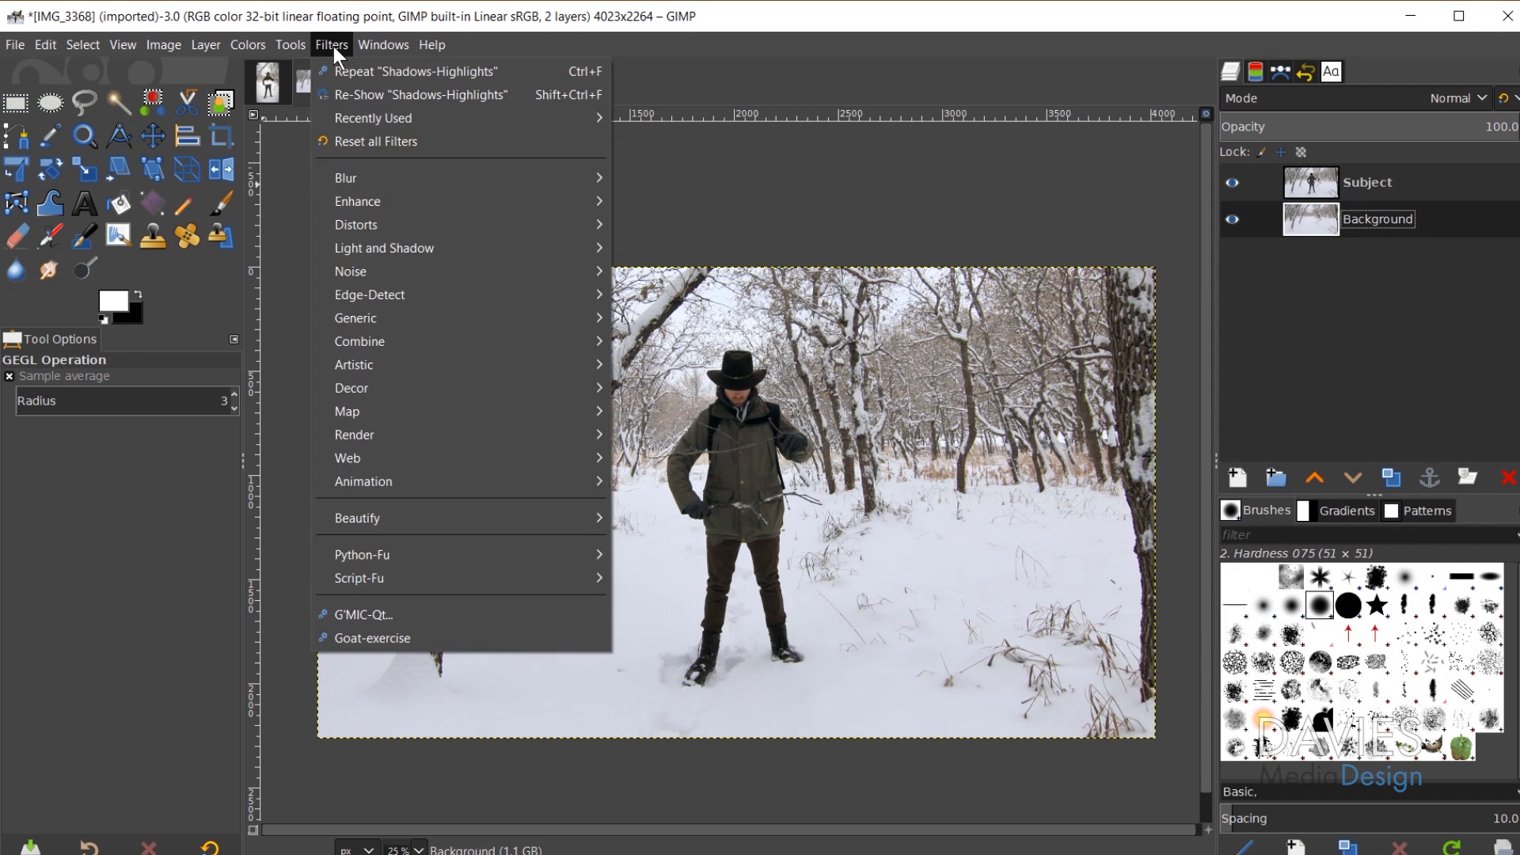
{"action": "left_click", "coordinate": [343, 68]}
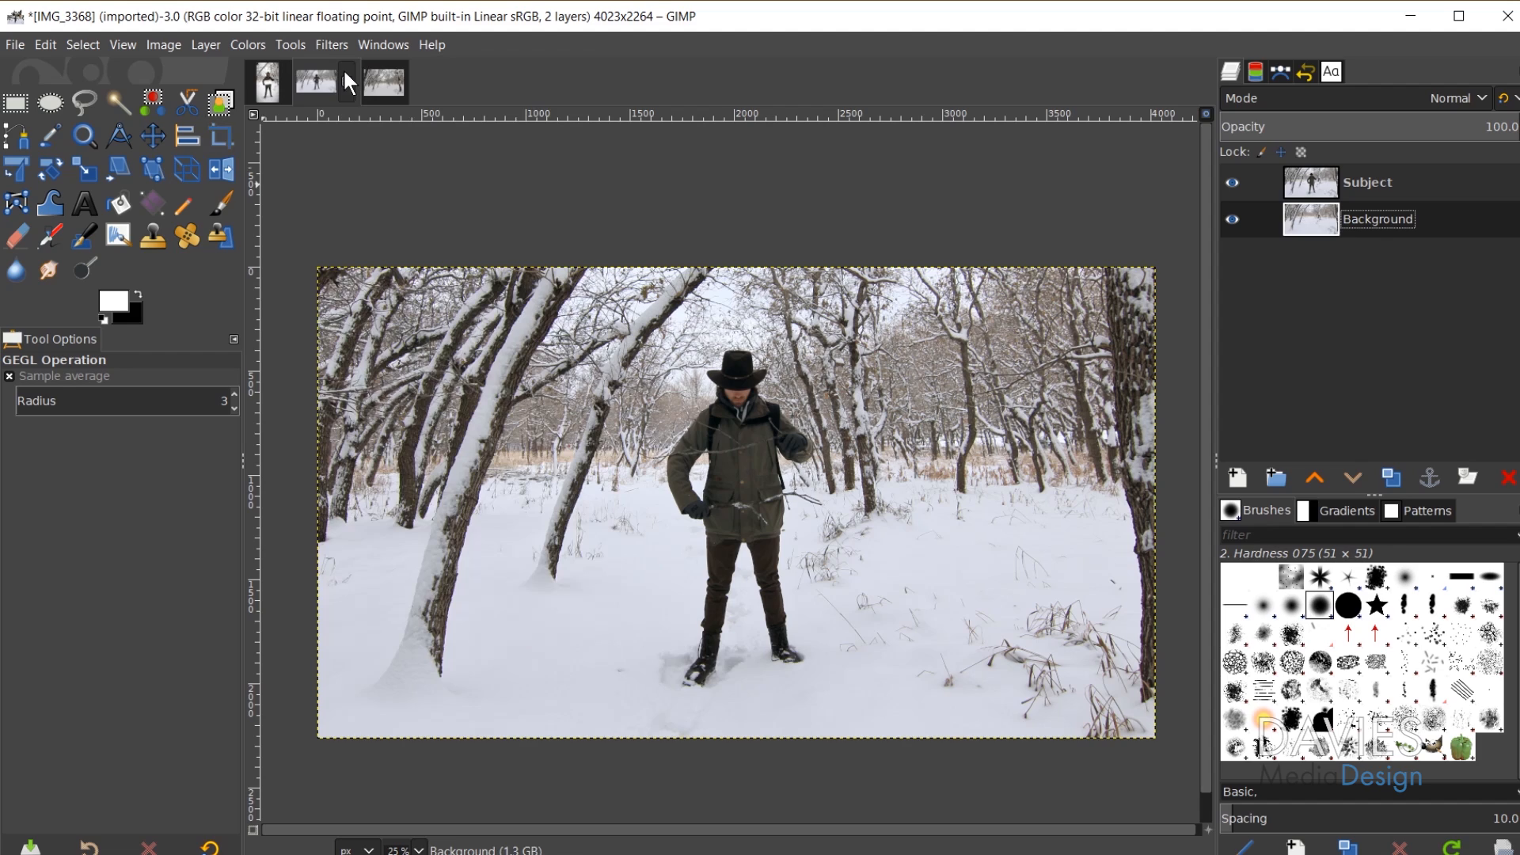
Step: Start a Hue-Saturation adjustment on the Subject layer and raise the red saturation to 12.3
{"action": "left_click", "coordinate": [1316, 186]}
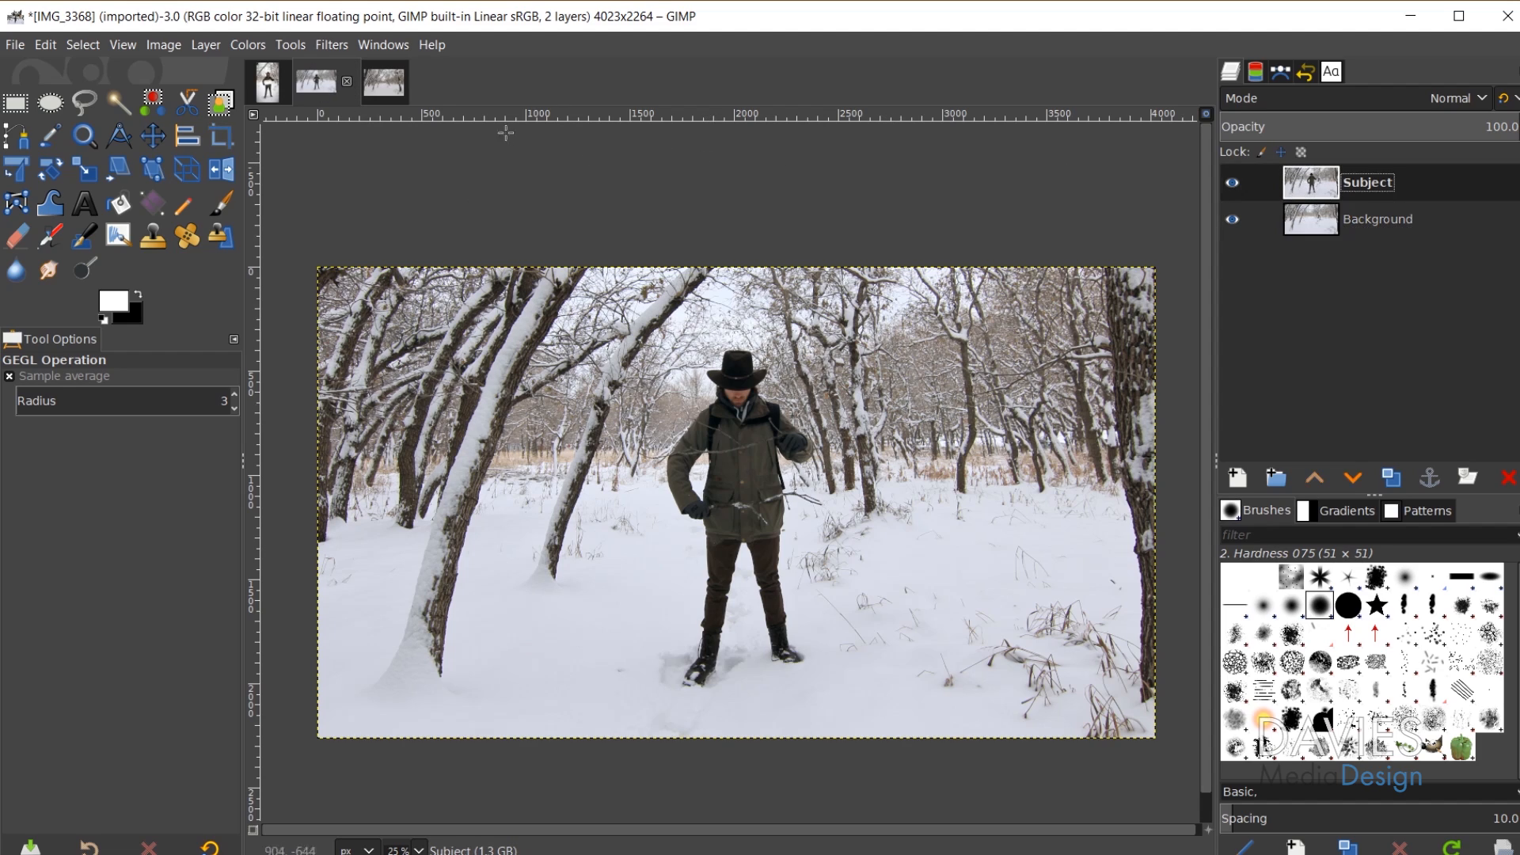
{"action": "left_click", "coordinate": [248, 45]}
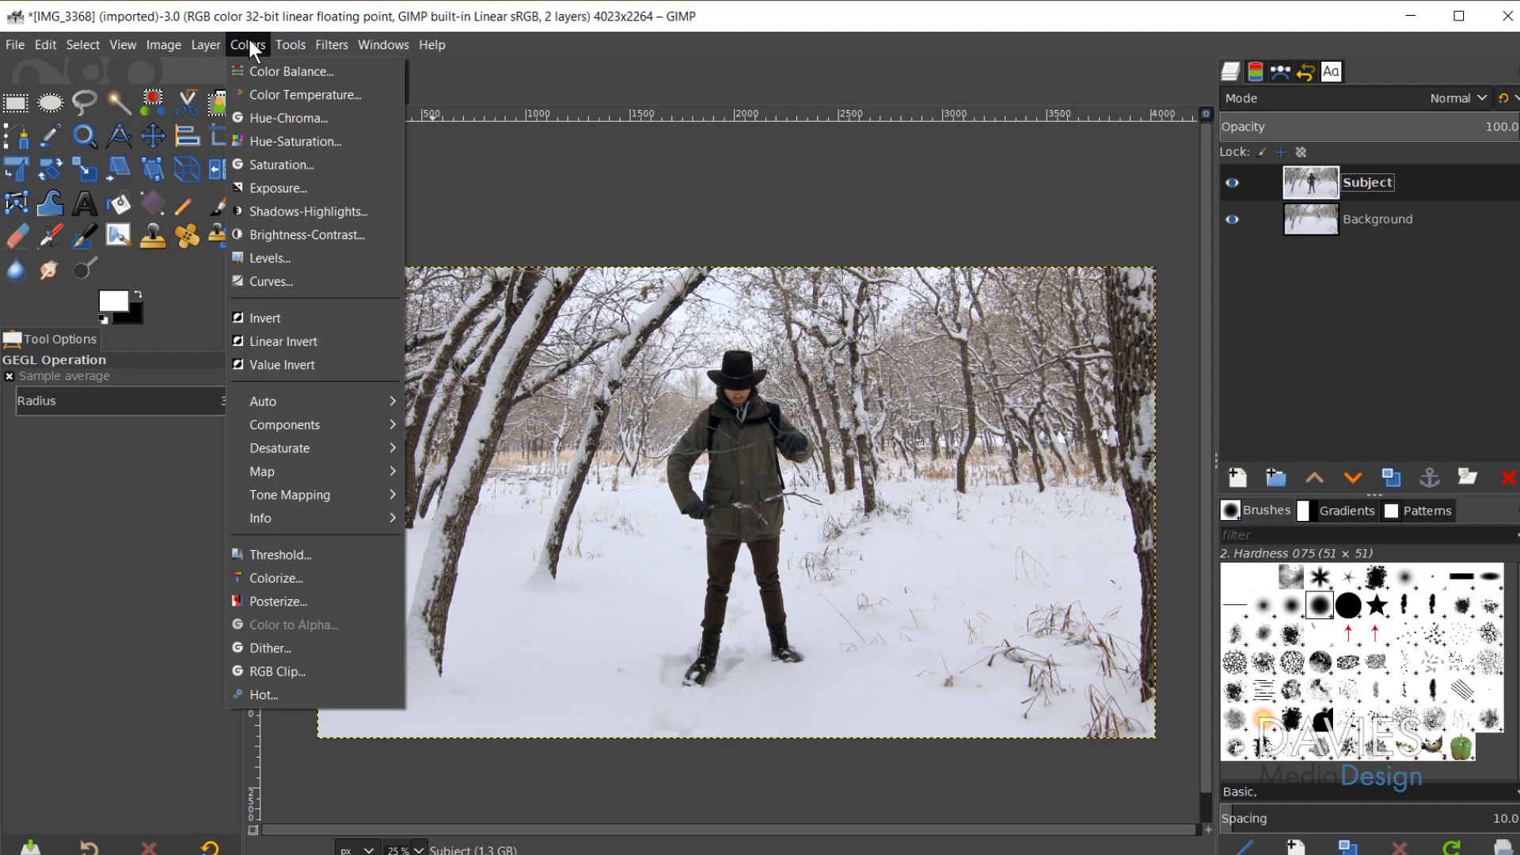
{"action": "left_click", "coordinate": [284, 143]}
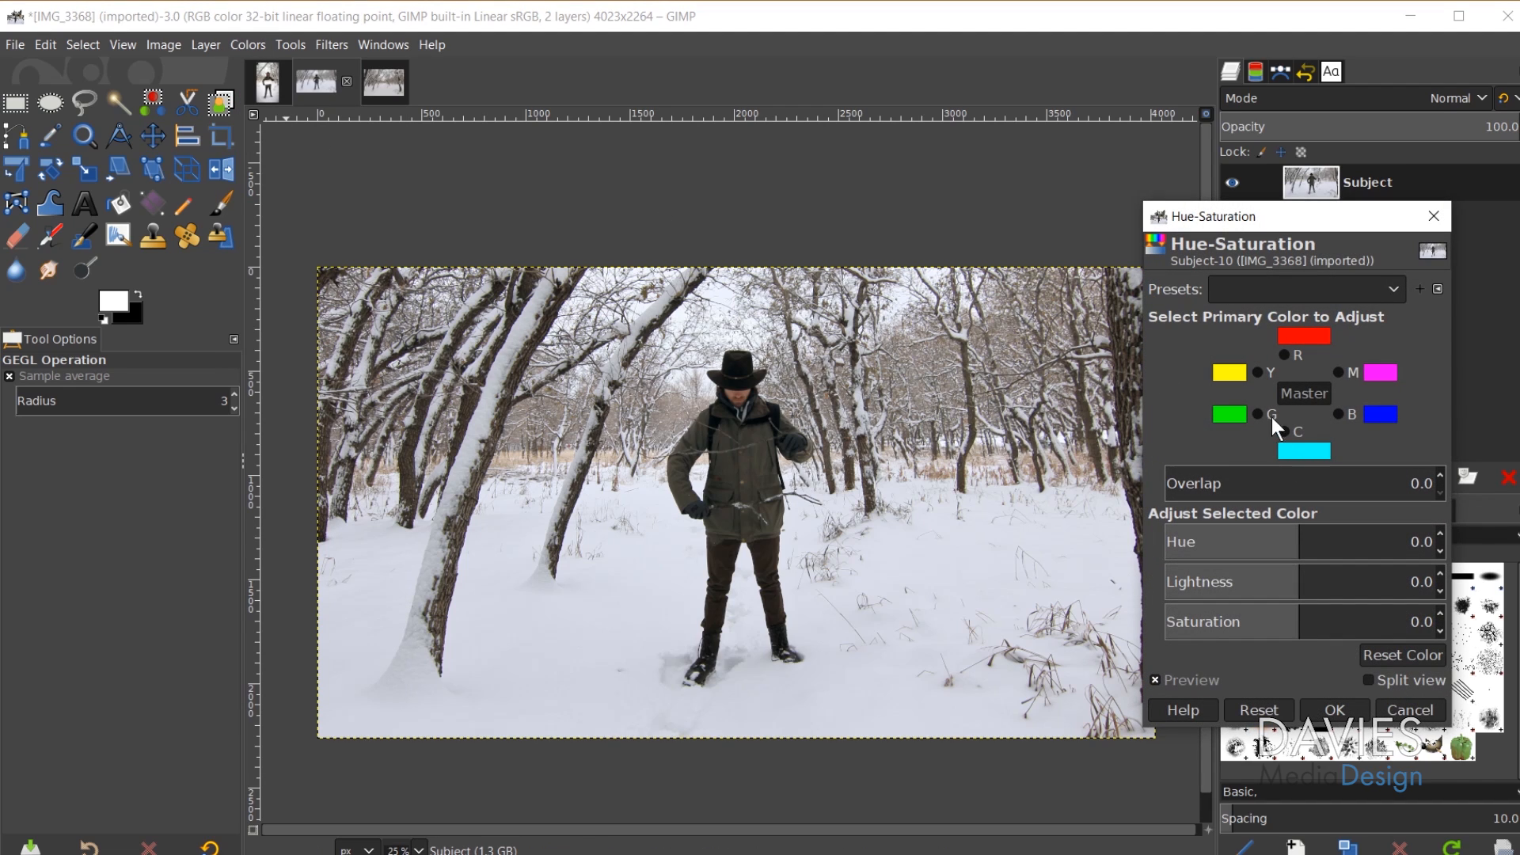
{"action": "left_click", "coordinate": [1283, 355]}
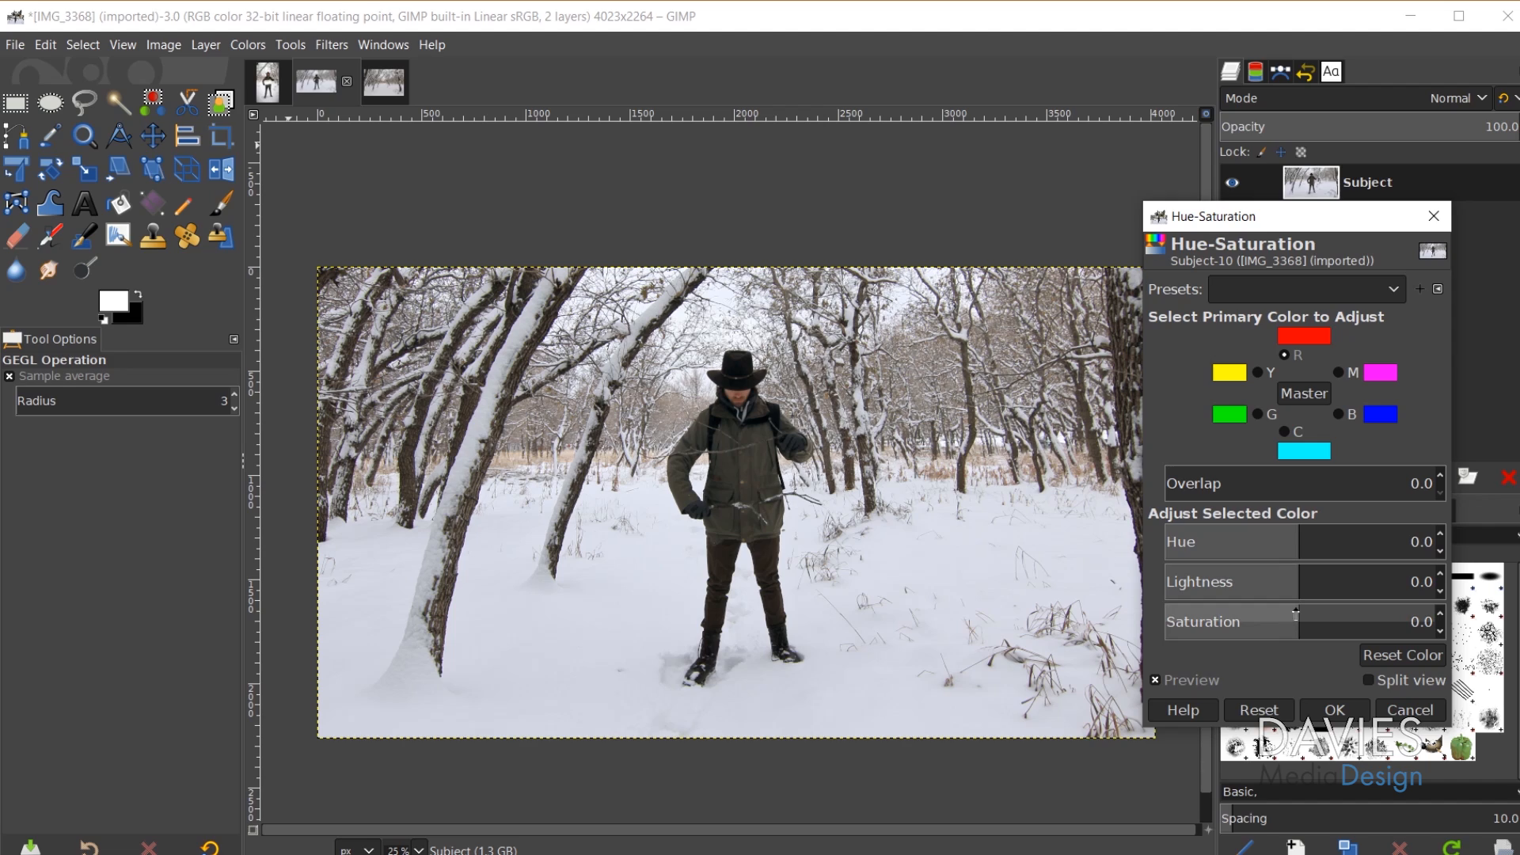
{"action": "mouse_move", "coordinate": [1296, 615]}
{"action": "left_mouse_down"}
{"action": "mouse_move", "coordinate": [1241, 615]}
{"action": "mouse_move", "coordinate": [1329, 607]}
{"action": "mouse_move", "coordinate": [1316, 608]}
{"action": "left_mouse_up"}
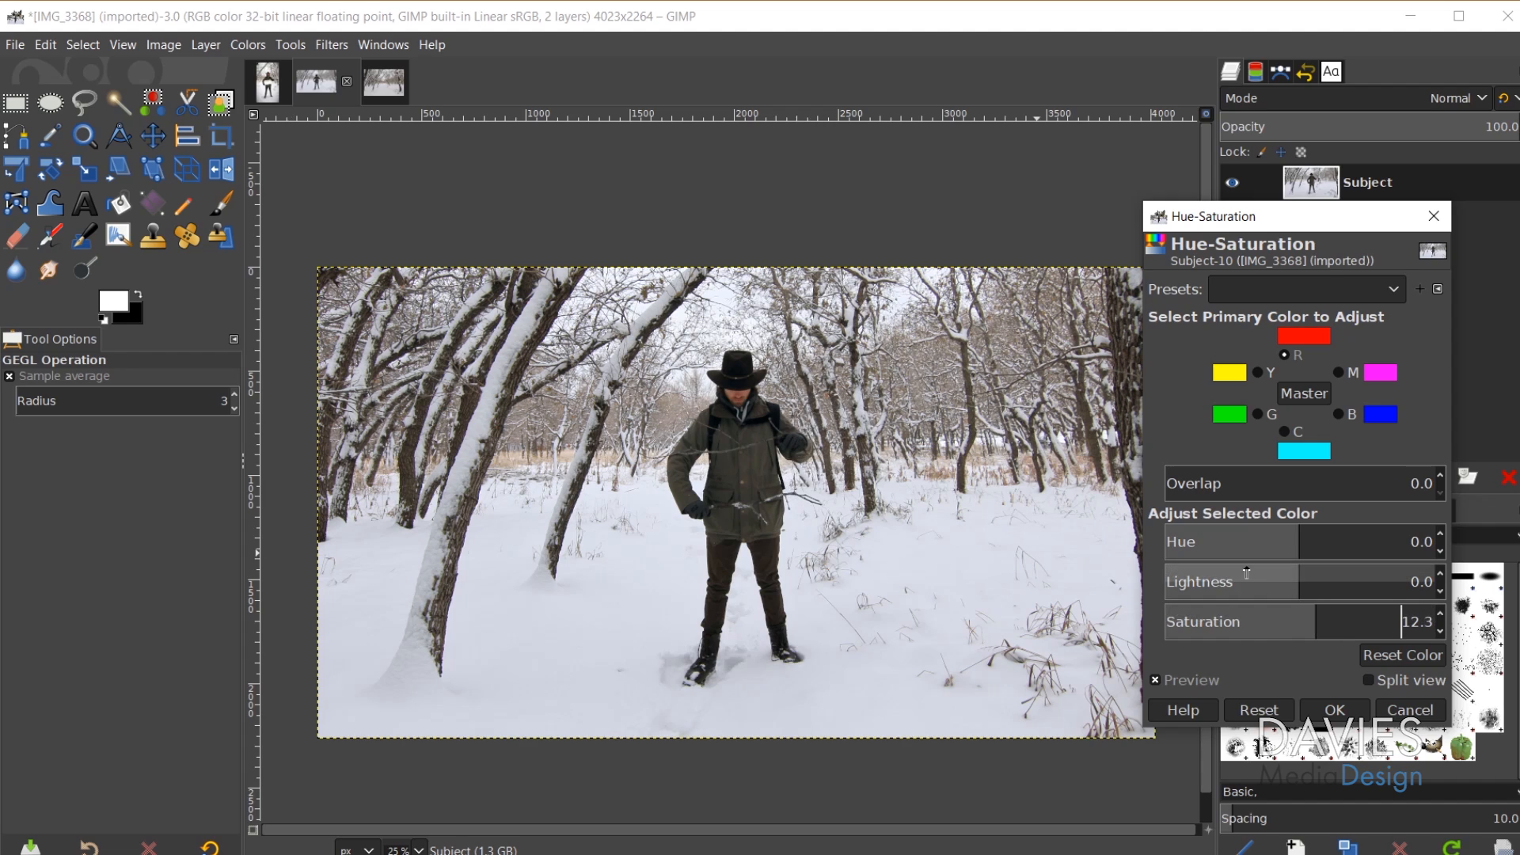
Step: Try different saturation amounts for the yellow and blue ranges and return both to neutral
{"action": "left_click", "coordinate": [1260, 369]}
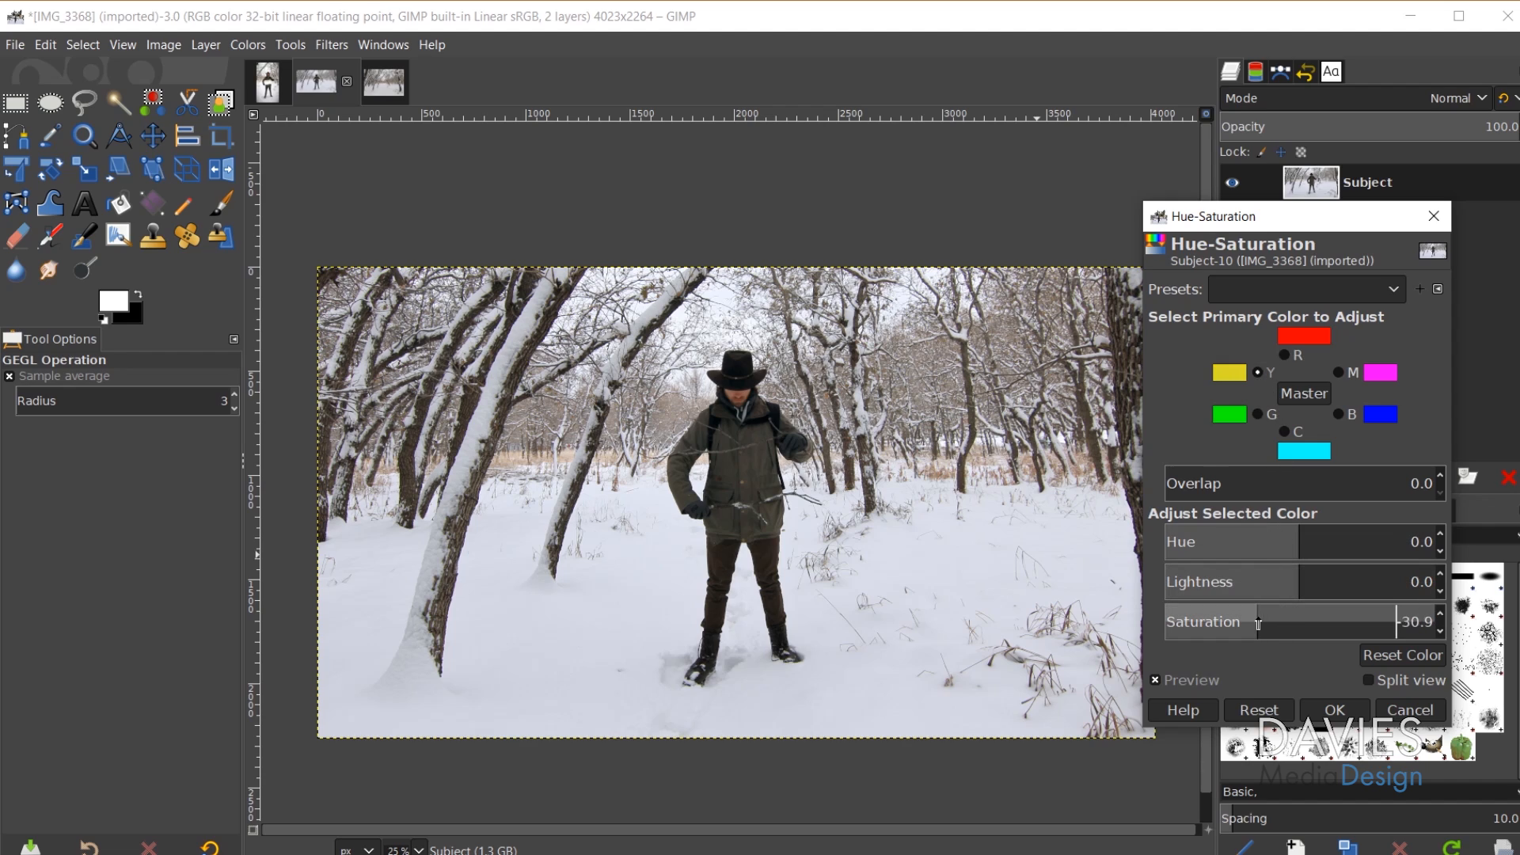
{"action": "left_click_drag", "start_coordinate": [1306, 631], "coordinate": [1363, 632]}
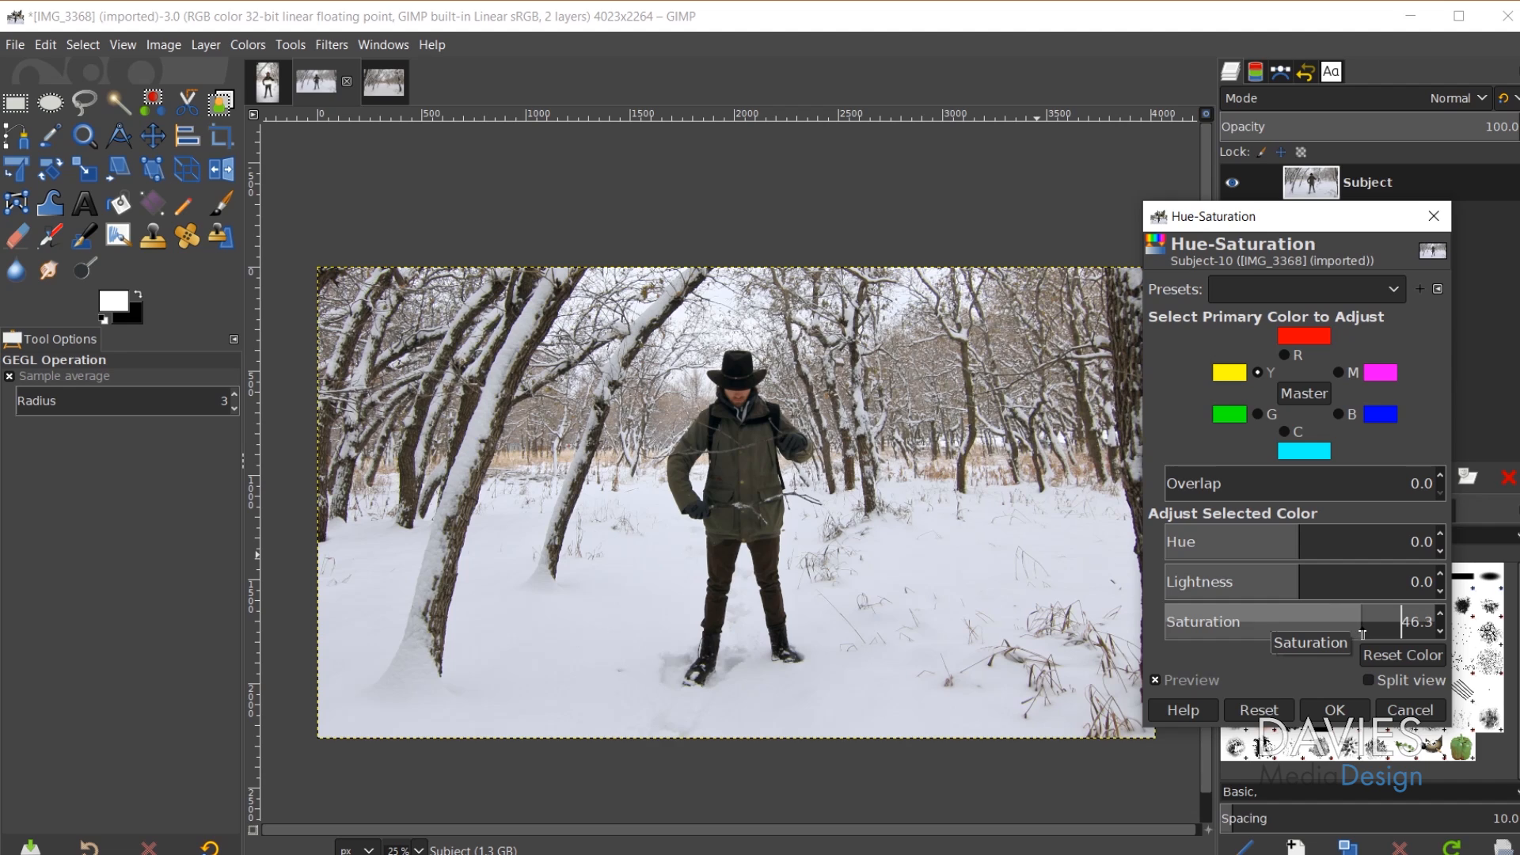
{"action": "left_click_drag", "start_coordinate": [1362, 633], "coordinate": [1327, 633]}
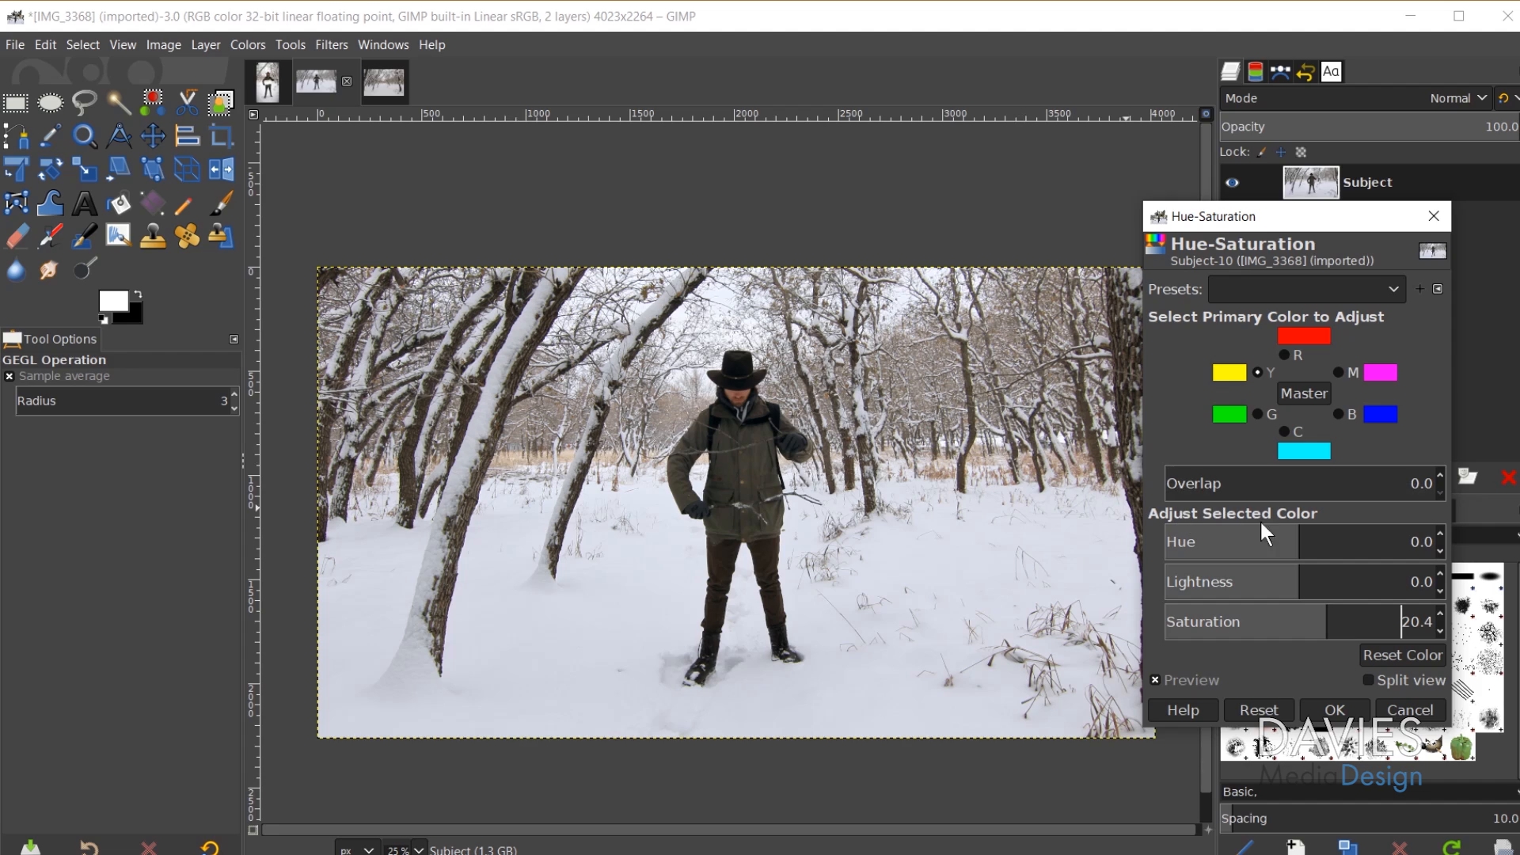
{"action": "mouse_move", "coordinate": [1327, 618]}
{"action": "left_mouse_down"}
{"action": "mouse_move", "coordinate": [1231, 621]}
{"action": "mouse_move", "coordinate": [1298, 621]}
{"action": "left_mouse_up"}
{"action": "left_click", "coordinate": [1283, 431]}
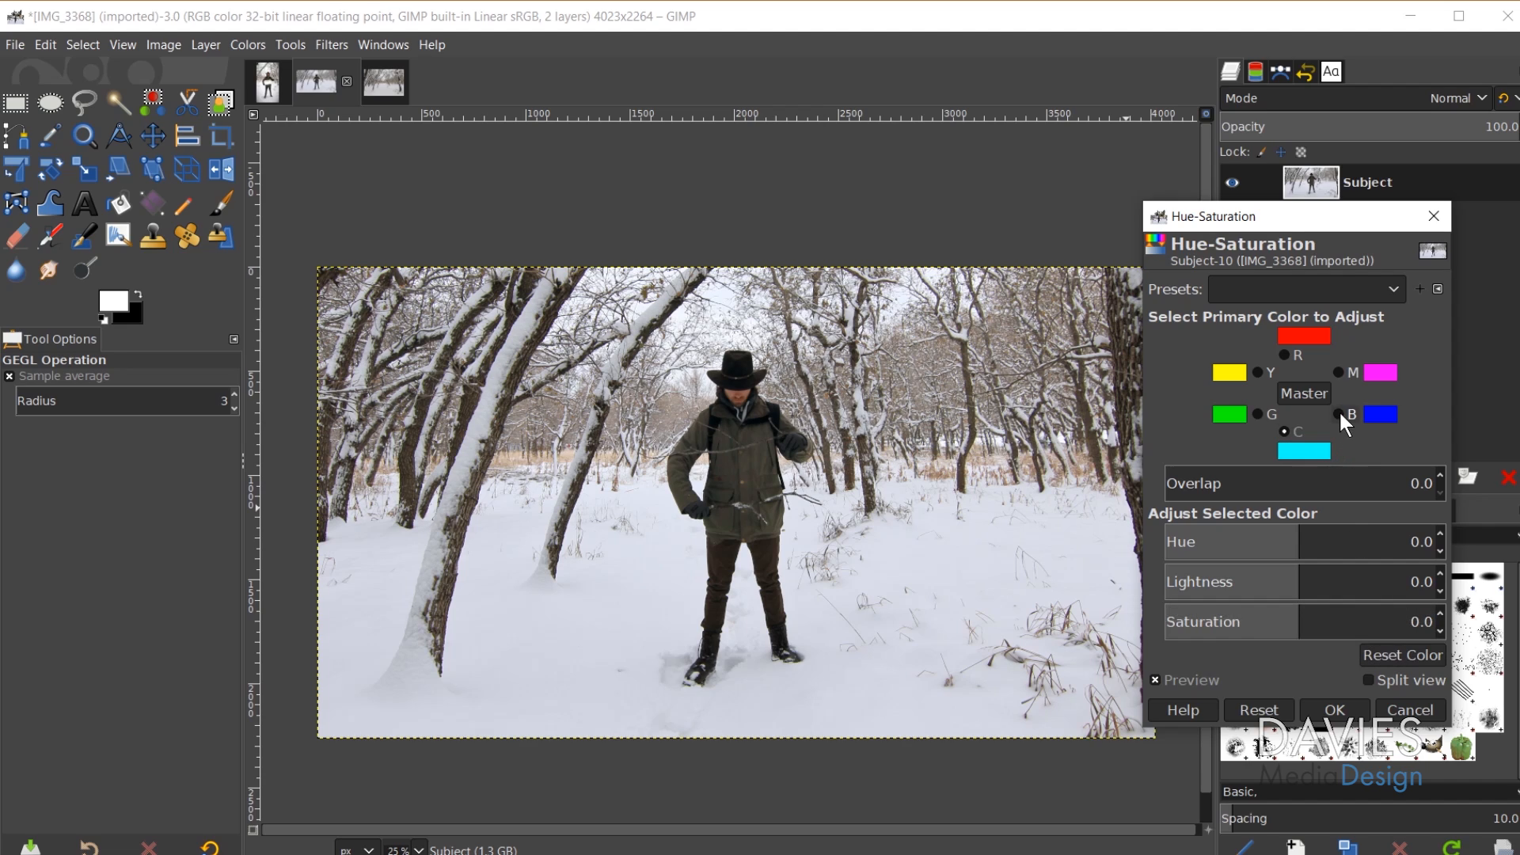
{"action": "left_click", "coordinate": [1338, 413]}
{"action": "mouse_move", "coordinate": [1299, 621]}
{"action": "left_mouse_down"}
{"action": "mouse_move", "coordinate": [1228, 631]}
{"action": "mouse_move", "coordinate": [1294, 628]}
{"action": "left_mouse_up"}
{"action": "left_click", "coordinate": [1430, 655]}
Step: Test the green saturation down to -100, return it to 0 and apply the Hue-Saturation adjustment to the Subject layer
{"action": "left_click", "coordinate": [1259, 416]}
{"action": "left_click", "coordinate": [1344, 615]}
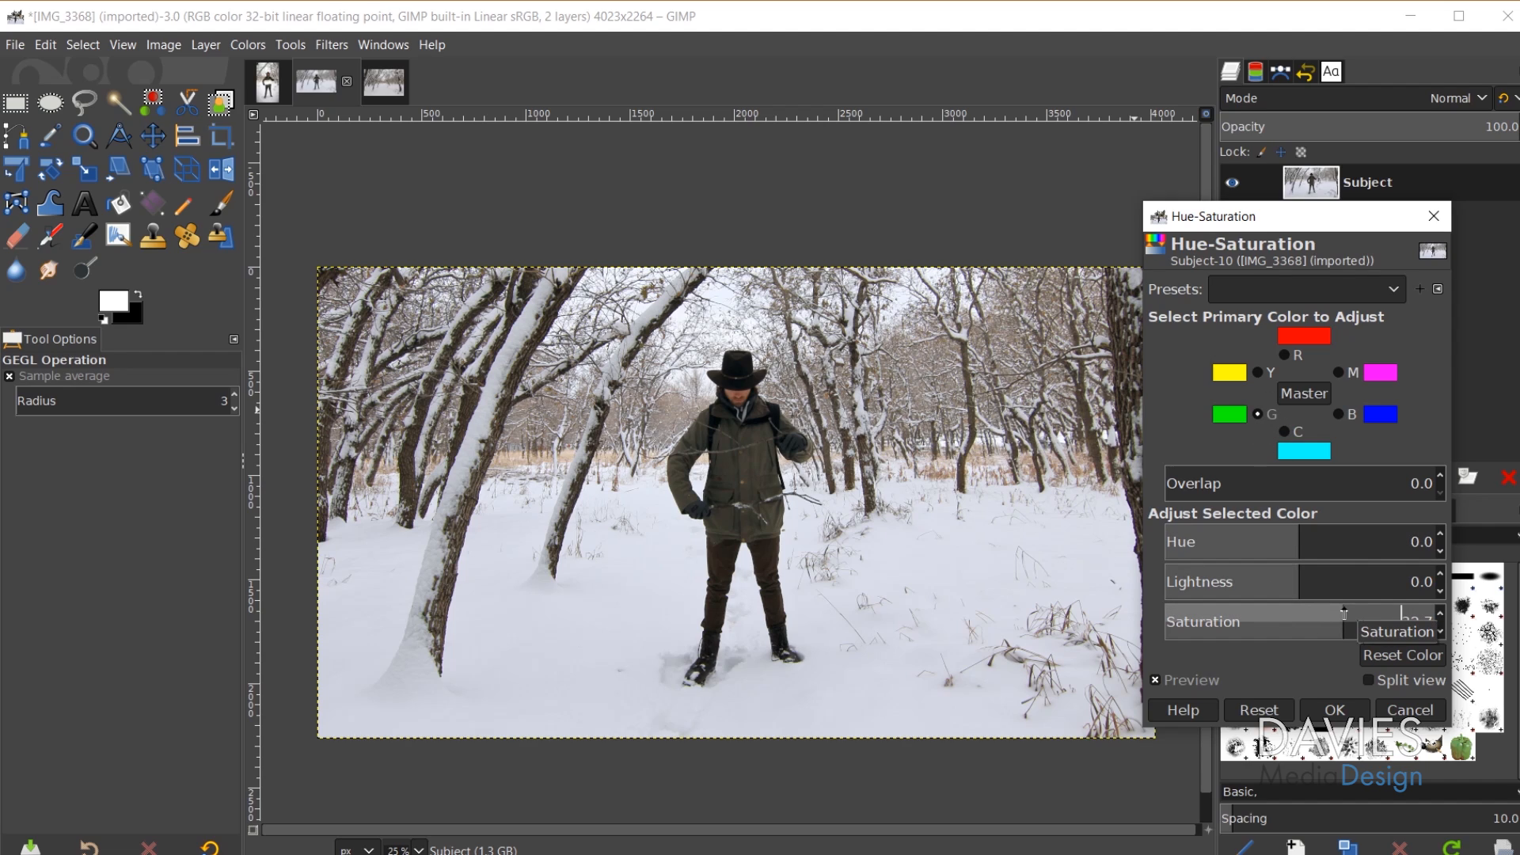
{"action": "left_click_drag", "start_coordinate": [1344, 615], "coordinate": [1140, 633]}
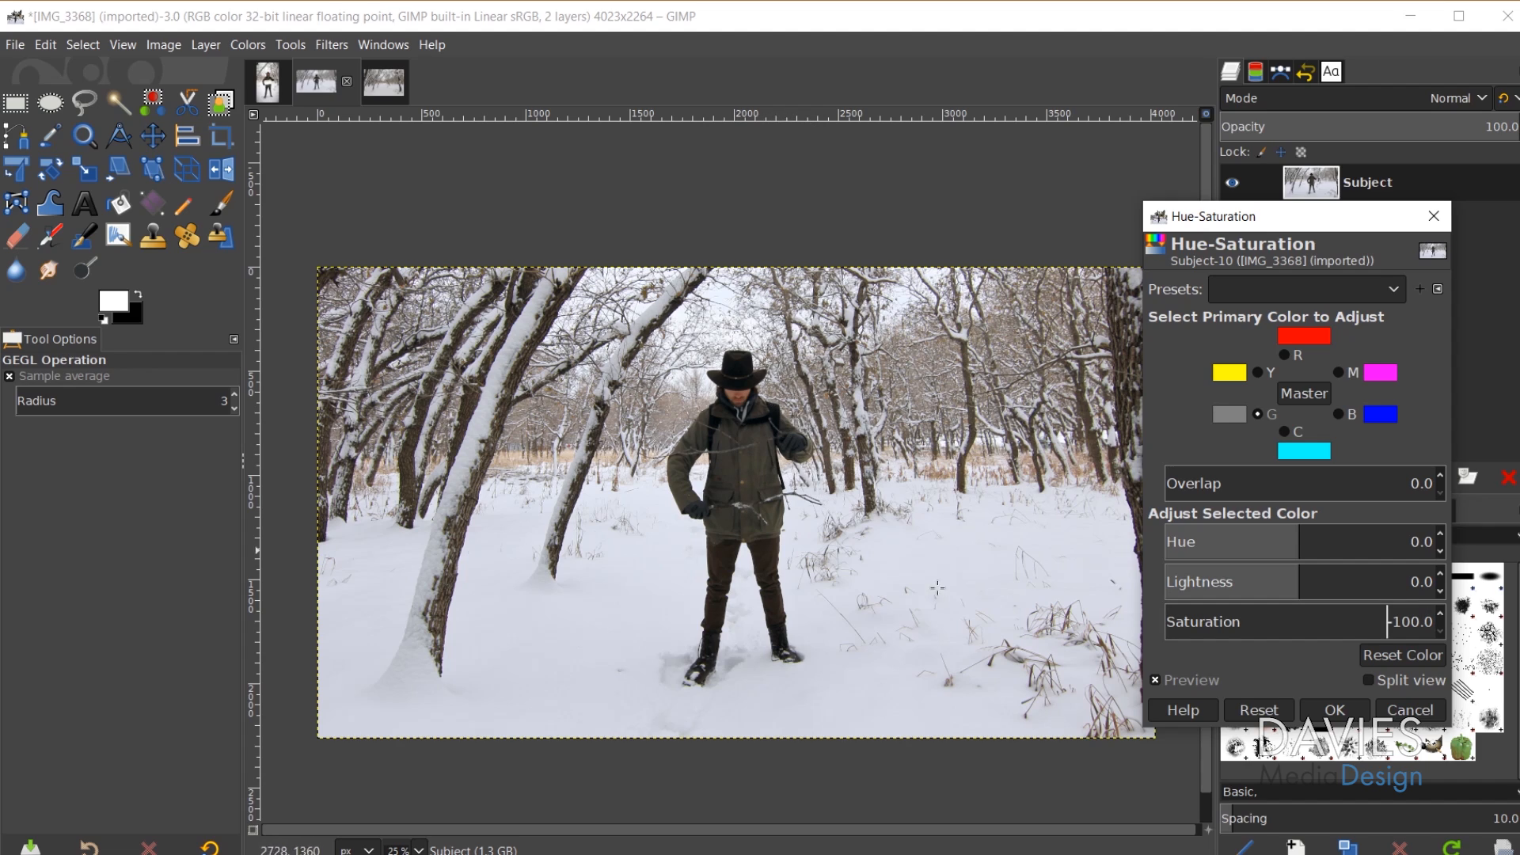
{"action": "left_click_drag", "start_coordinate": [1296, 623], "coordinate": [1306, 622]}
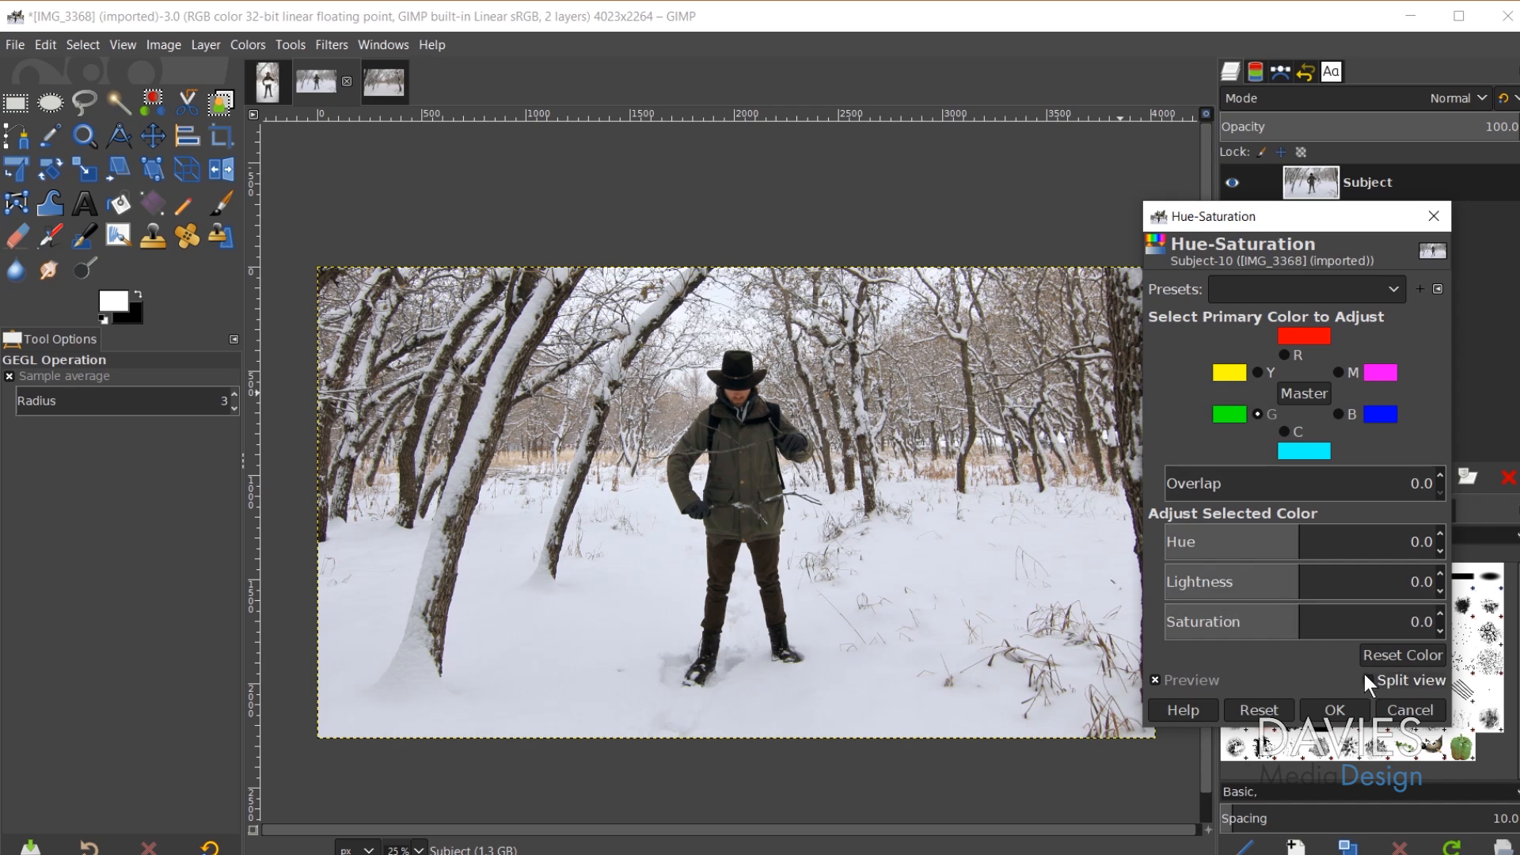
{"action": "left_click", "coordinate": [1346, 715]}
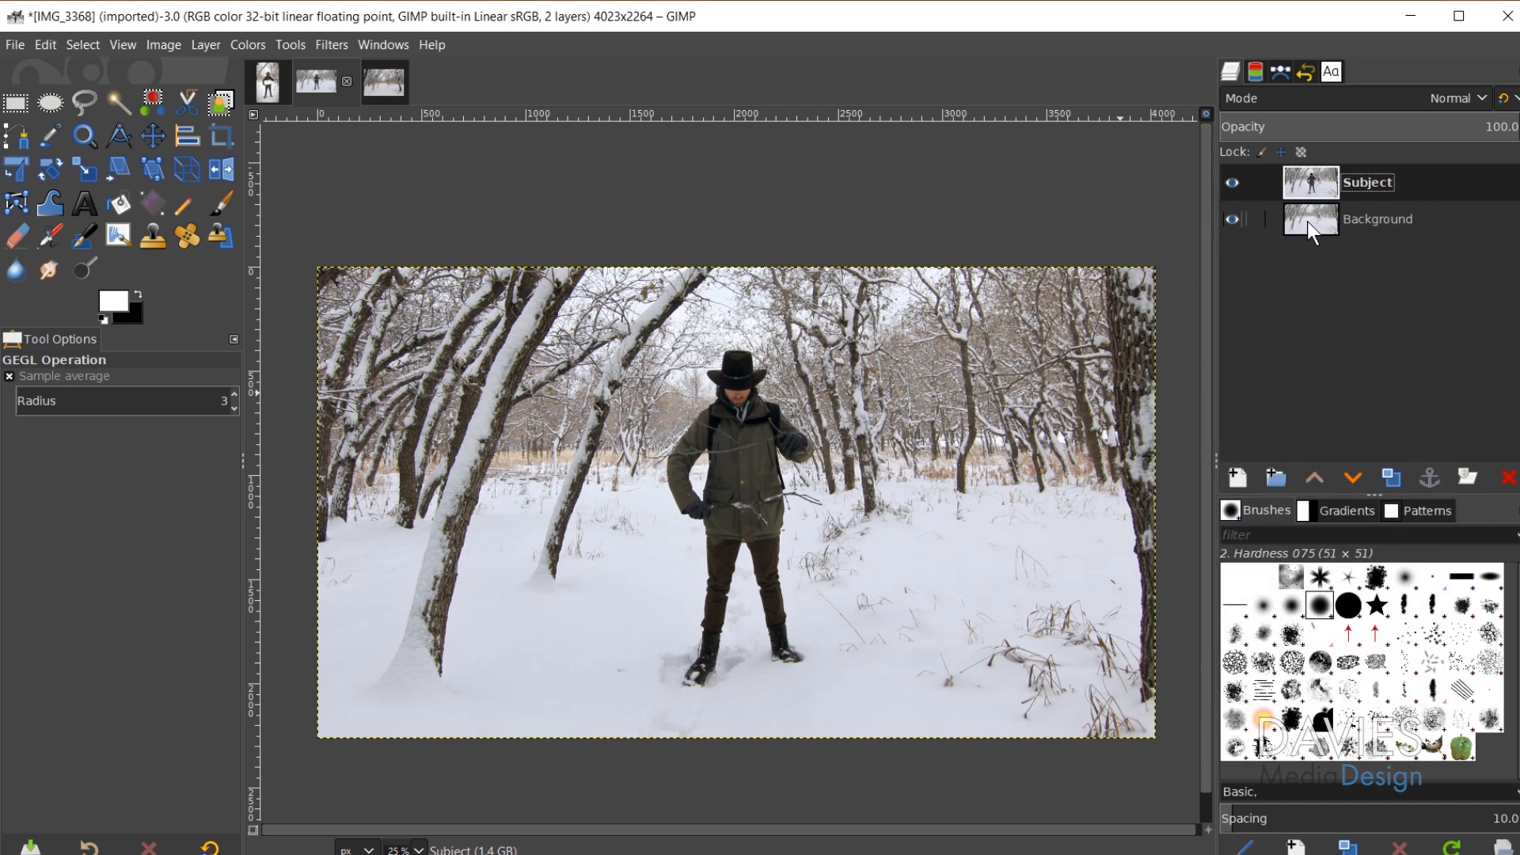
Step: Repeat the last Hue-Saturation adjustment on the Background layer and briefly show that layer alone to compare it with the Subject layer
{"action": "left_click", "coordinate": [1308, 221]}
{"action": "left_click", "coordinate": [322, 45]}
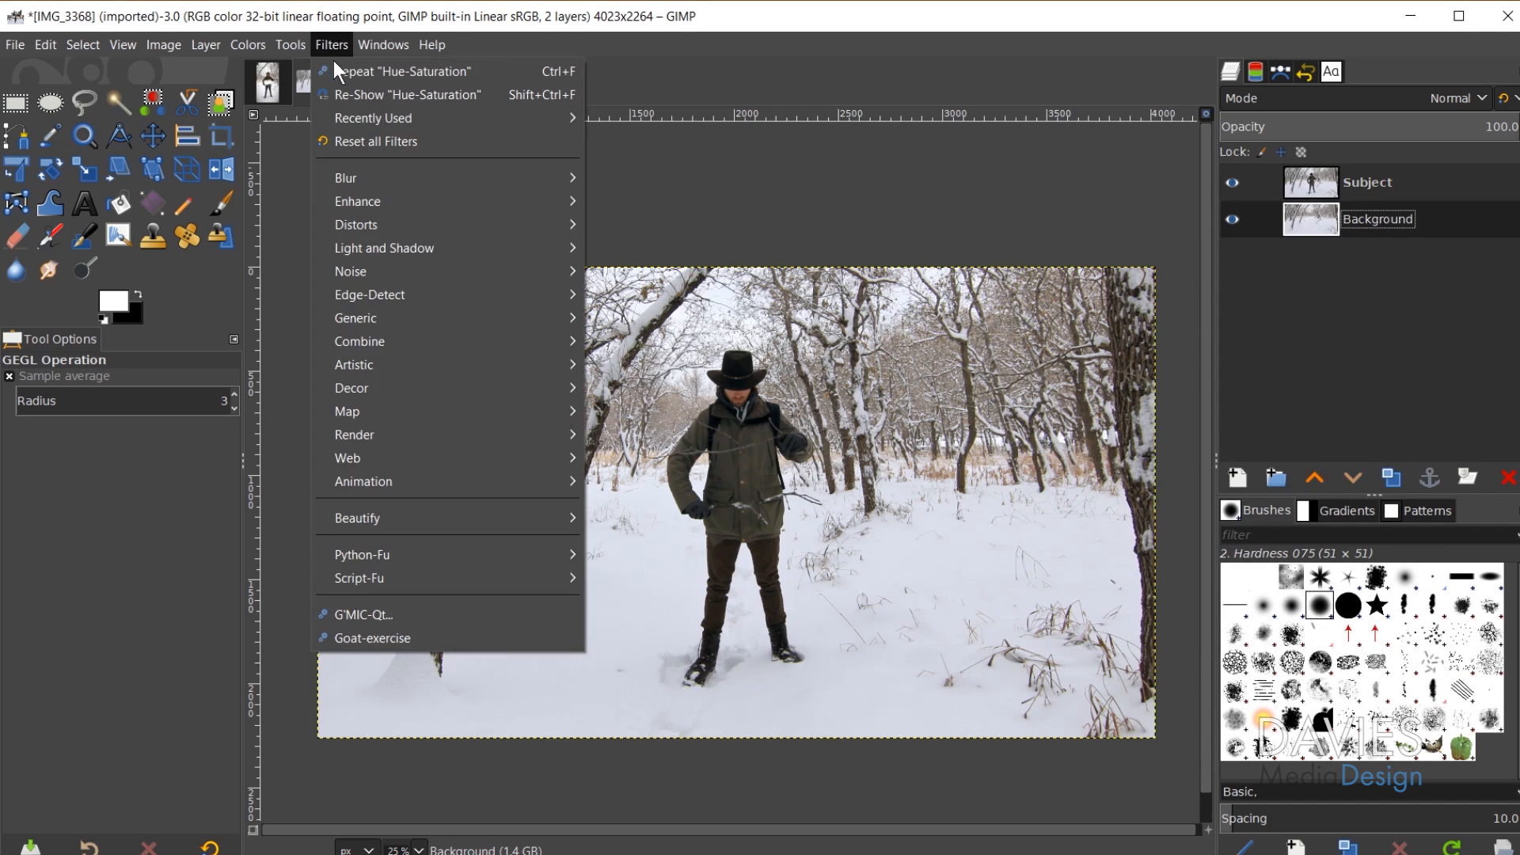
{"action": "left_click", "coordinate": [349, 75]}
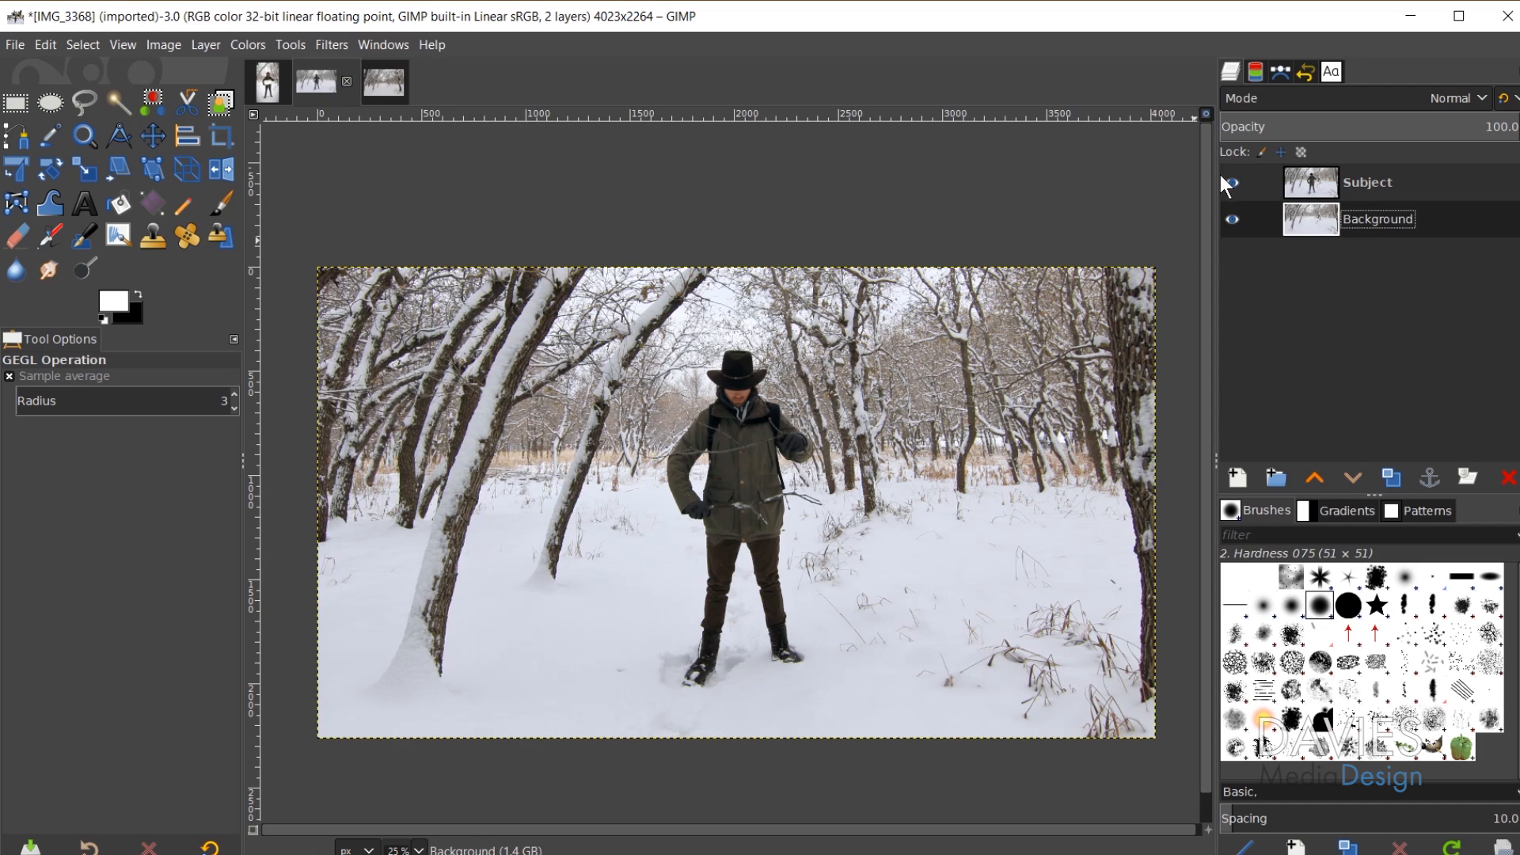
{"action": "left_click", "coordinate": [1231, 218], "text": "shift"}
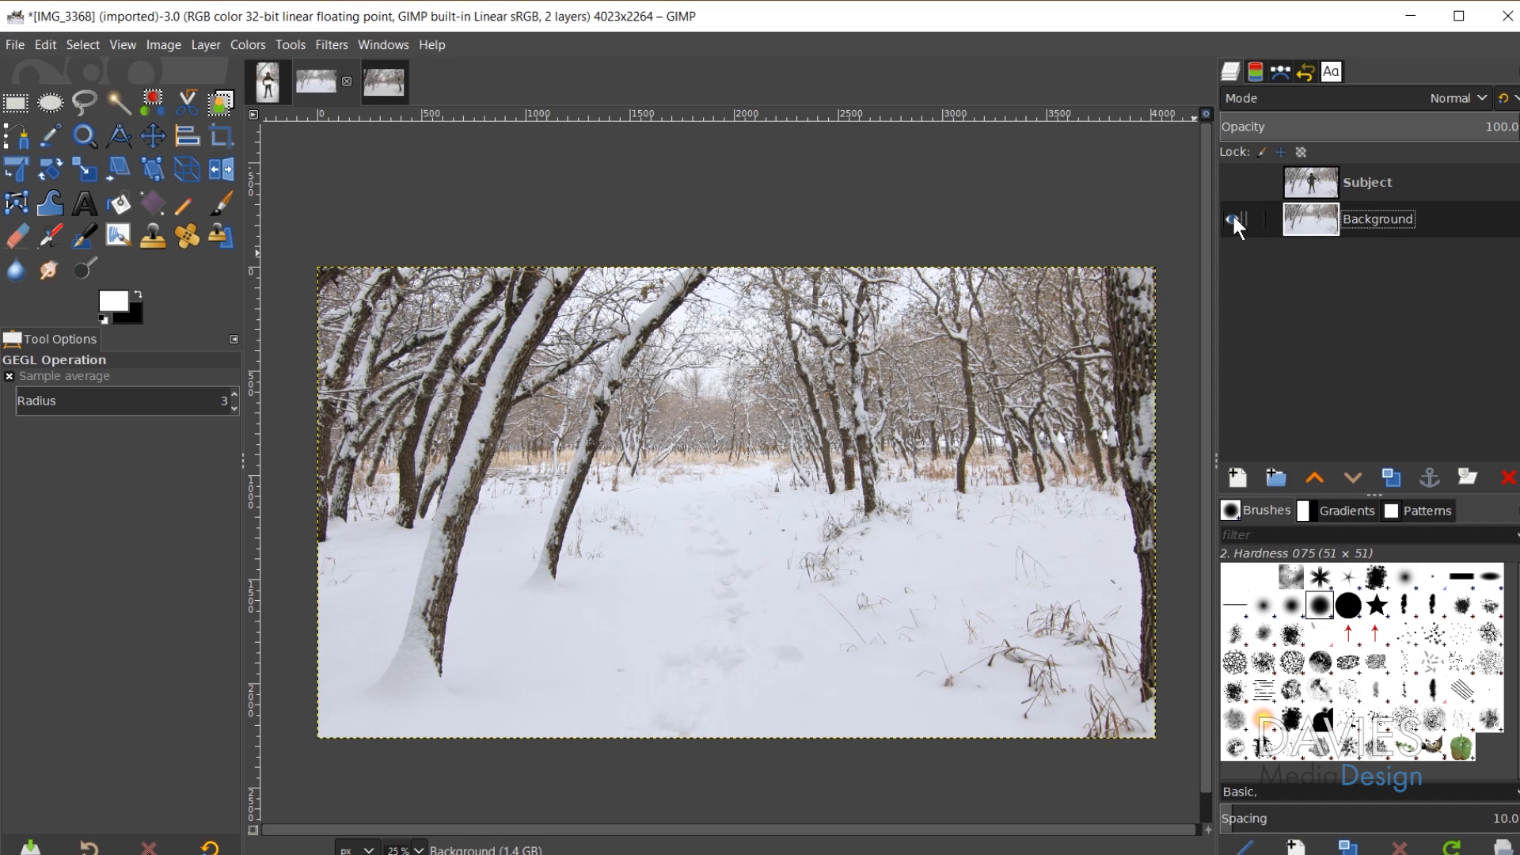
{"action": "left_click", "coordinate": [1234, 217], "text": "shift"}
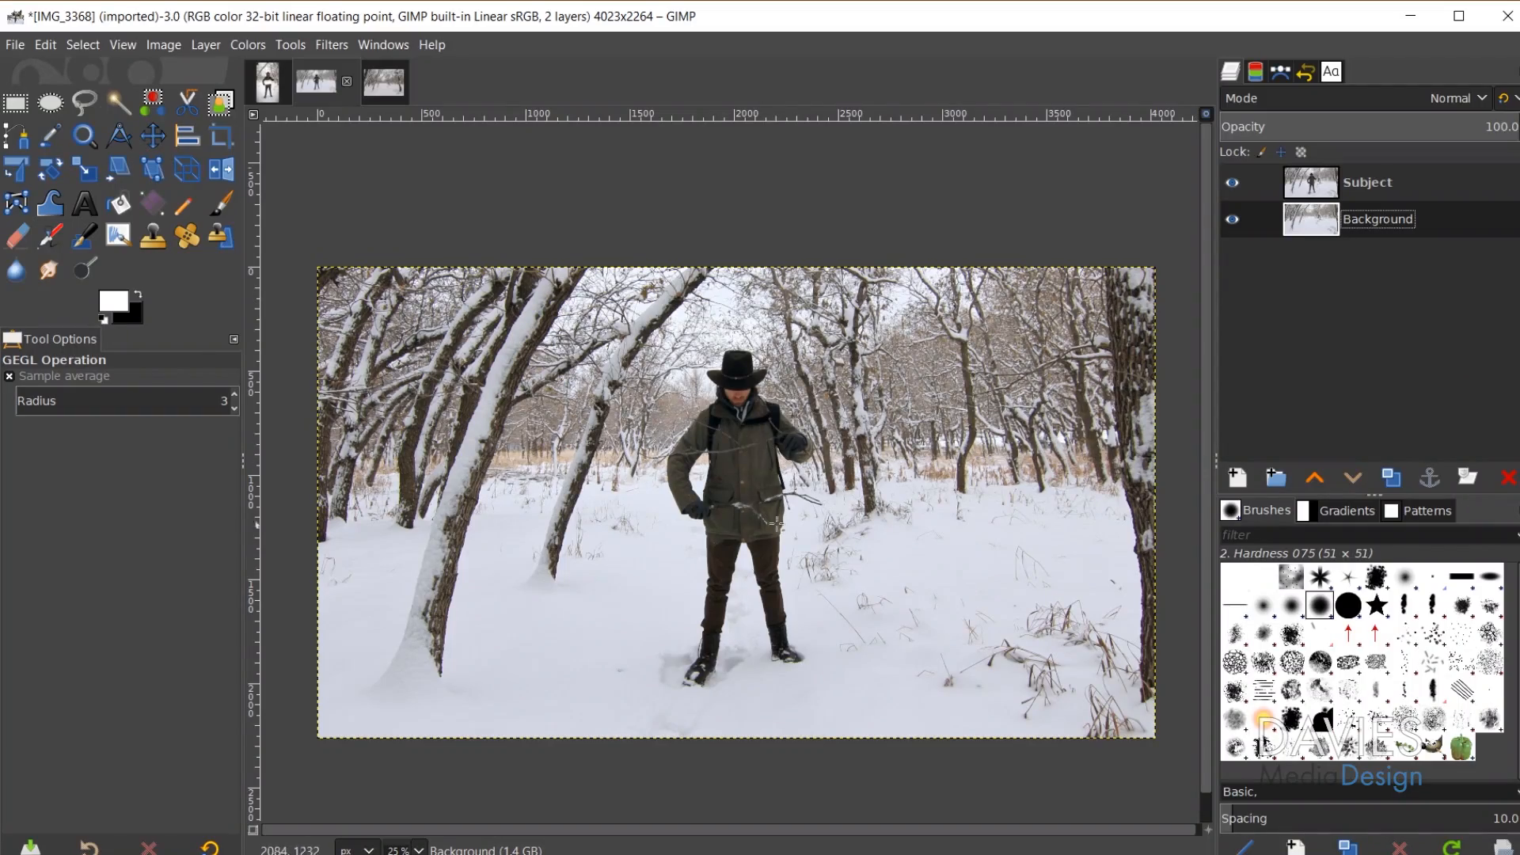
Step: Add a layer mask initialized to White (full opacity) to the Subject layer
{"action": "scroll", "coordinate": [717, 464], "scroll_direction": "up", "scroll_amount": 4}
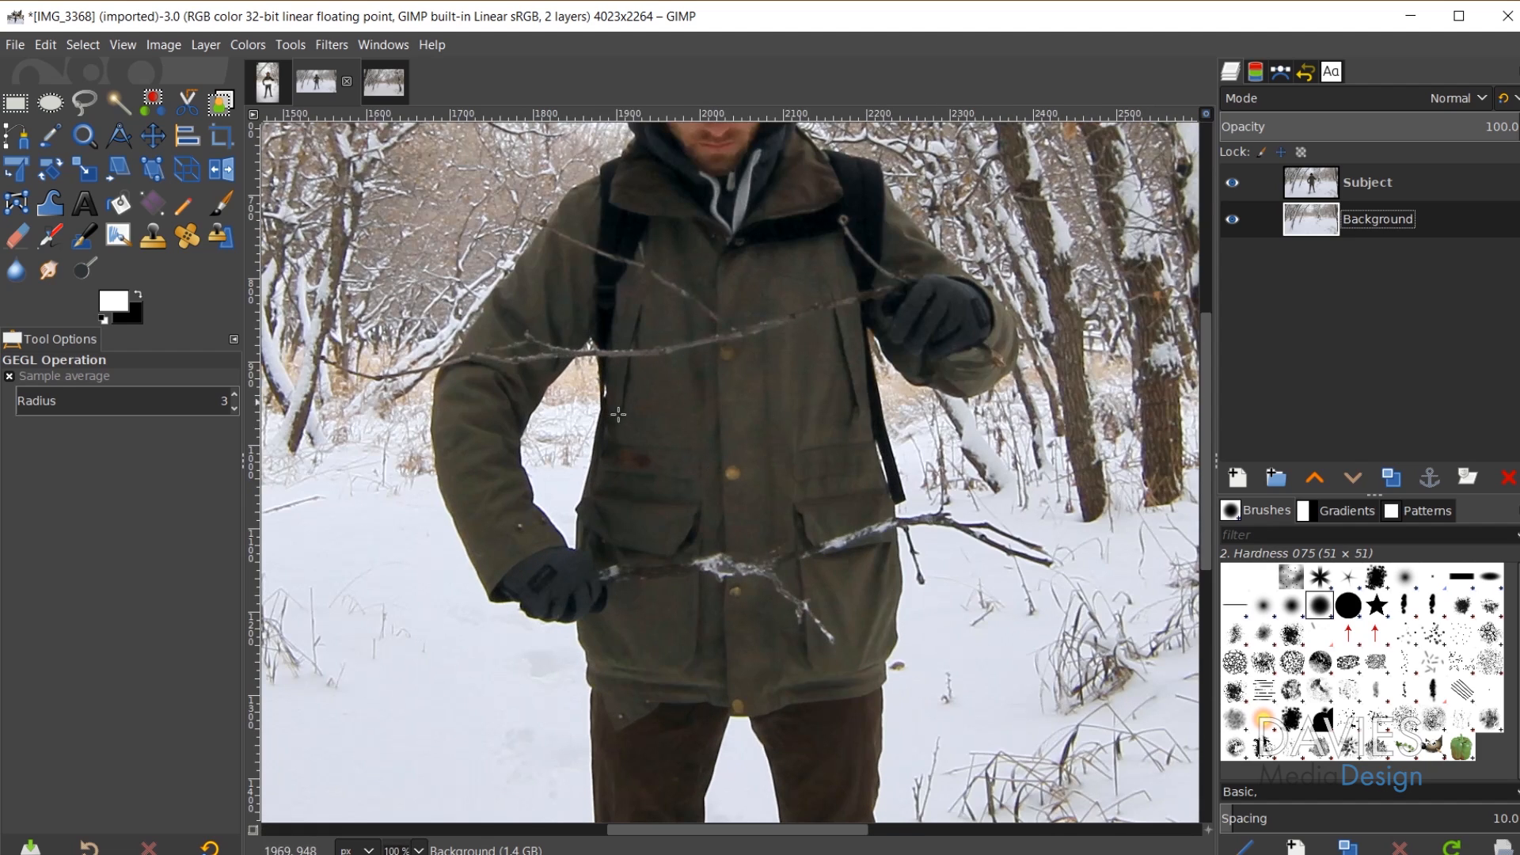
{"action": "left_click", "coordinate": [1321, 186]}
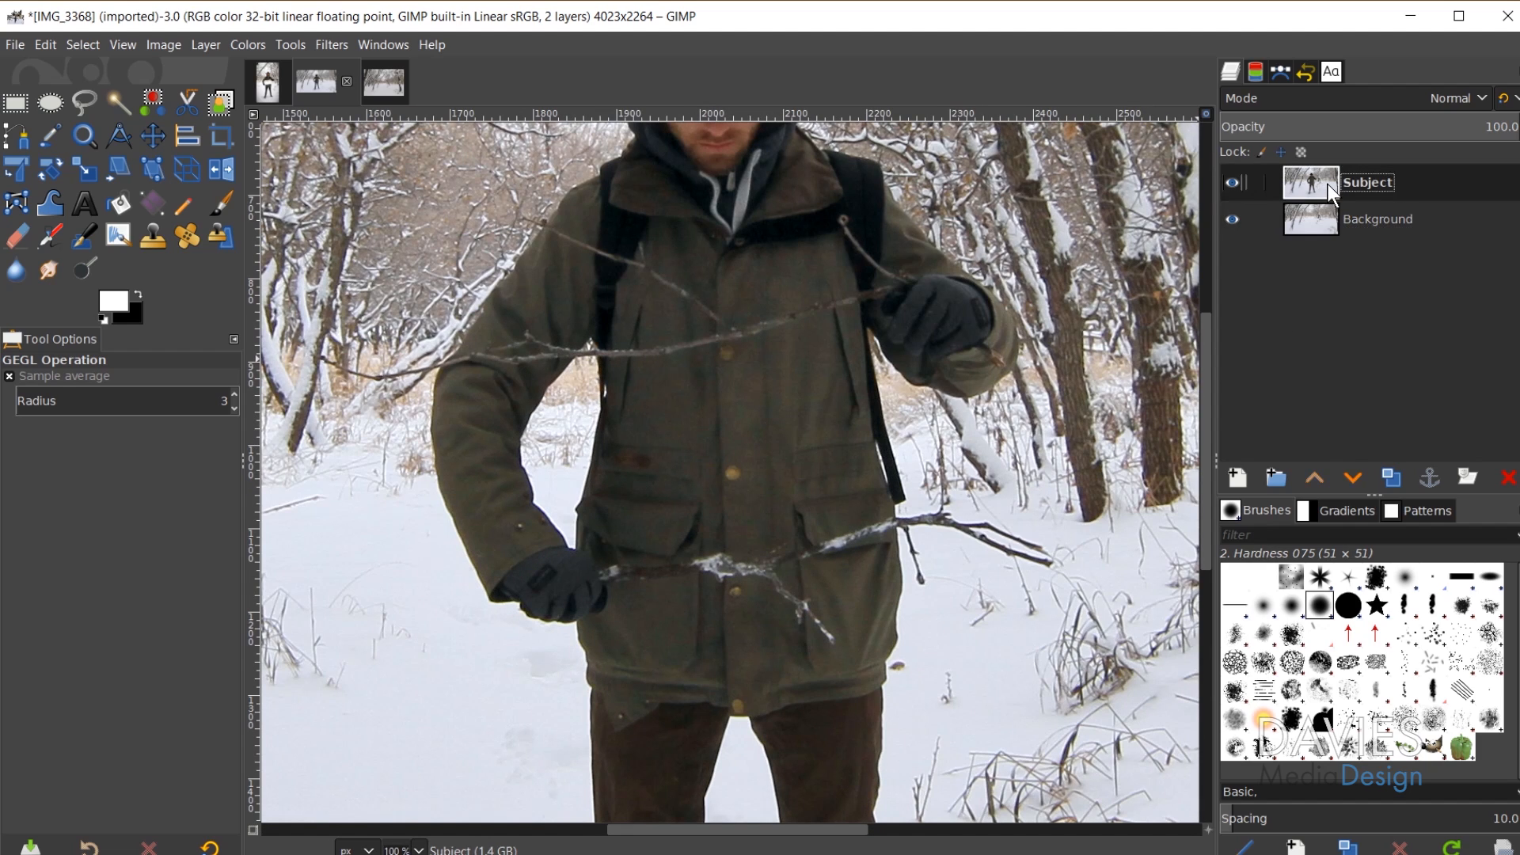
{"action": "right_click", "coordinate": [1320, 182]}
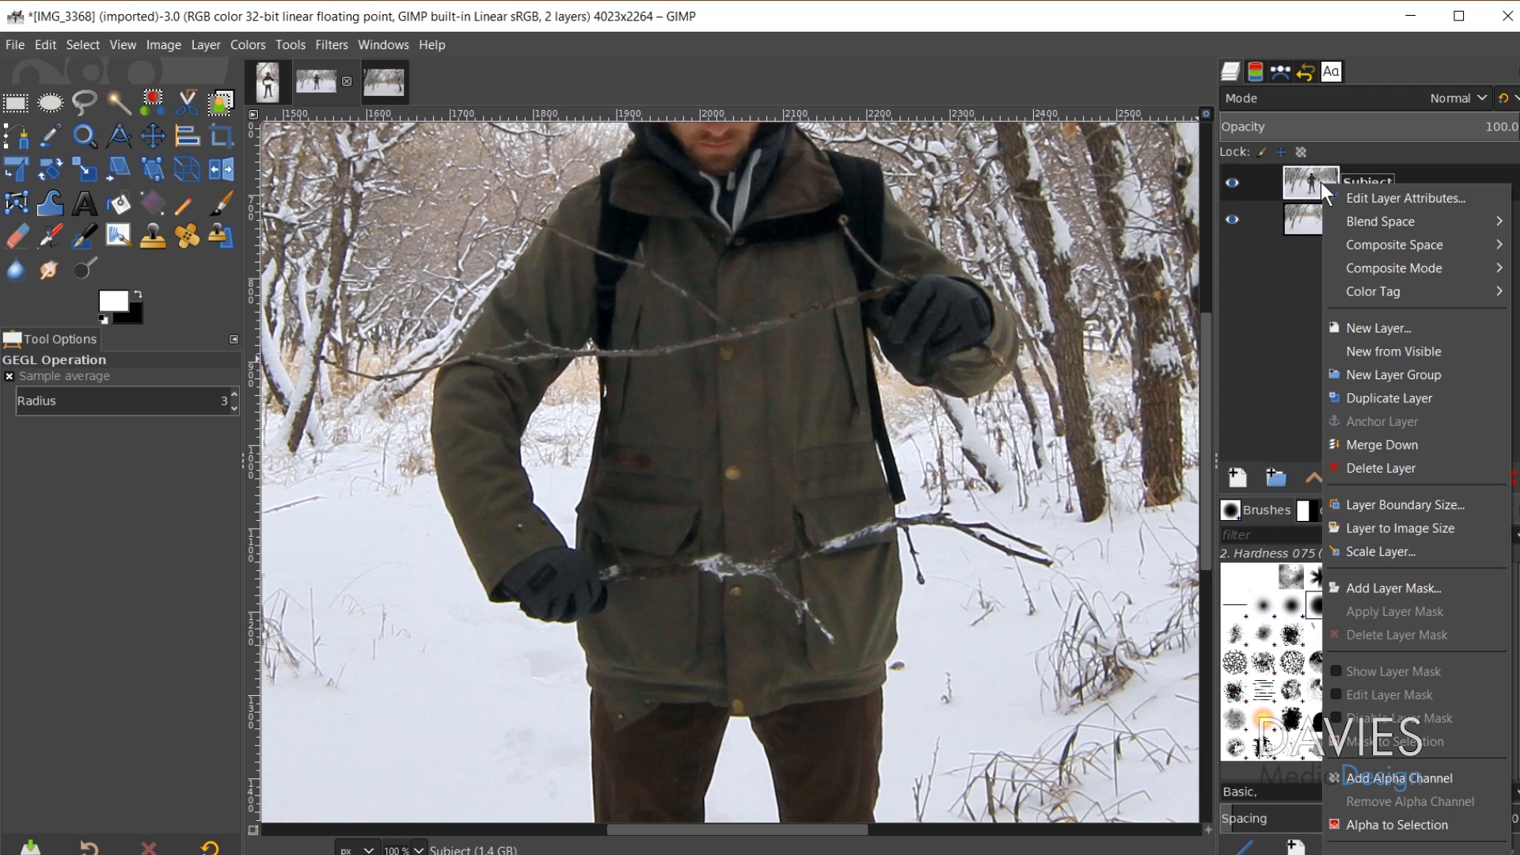
{"action": "left_click", "coordinate": [1386, 588]}
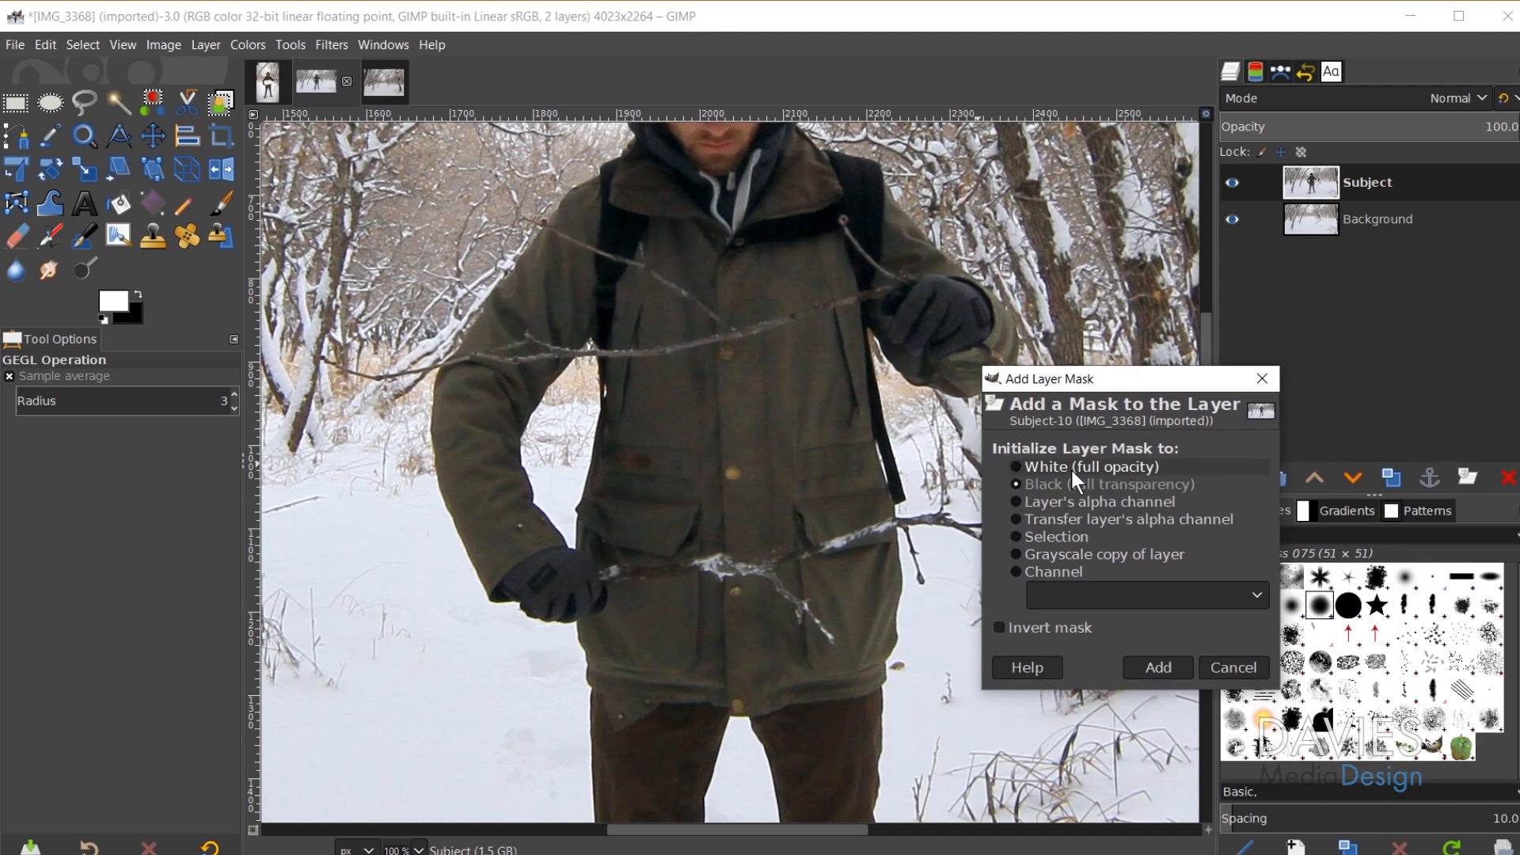
{"action": "left_click", "coordinate": [1070, 467]}
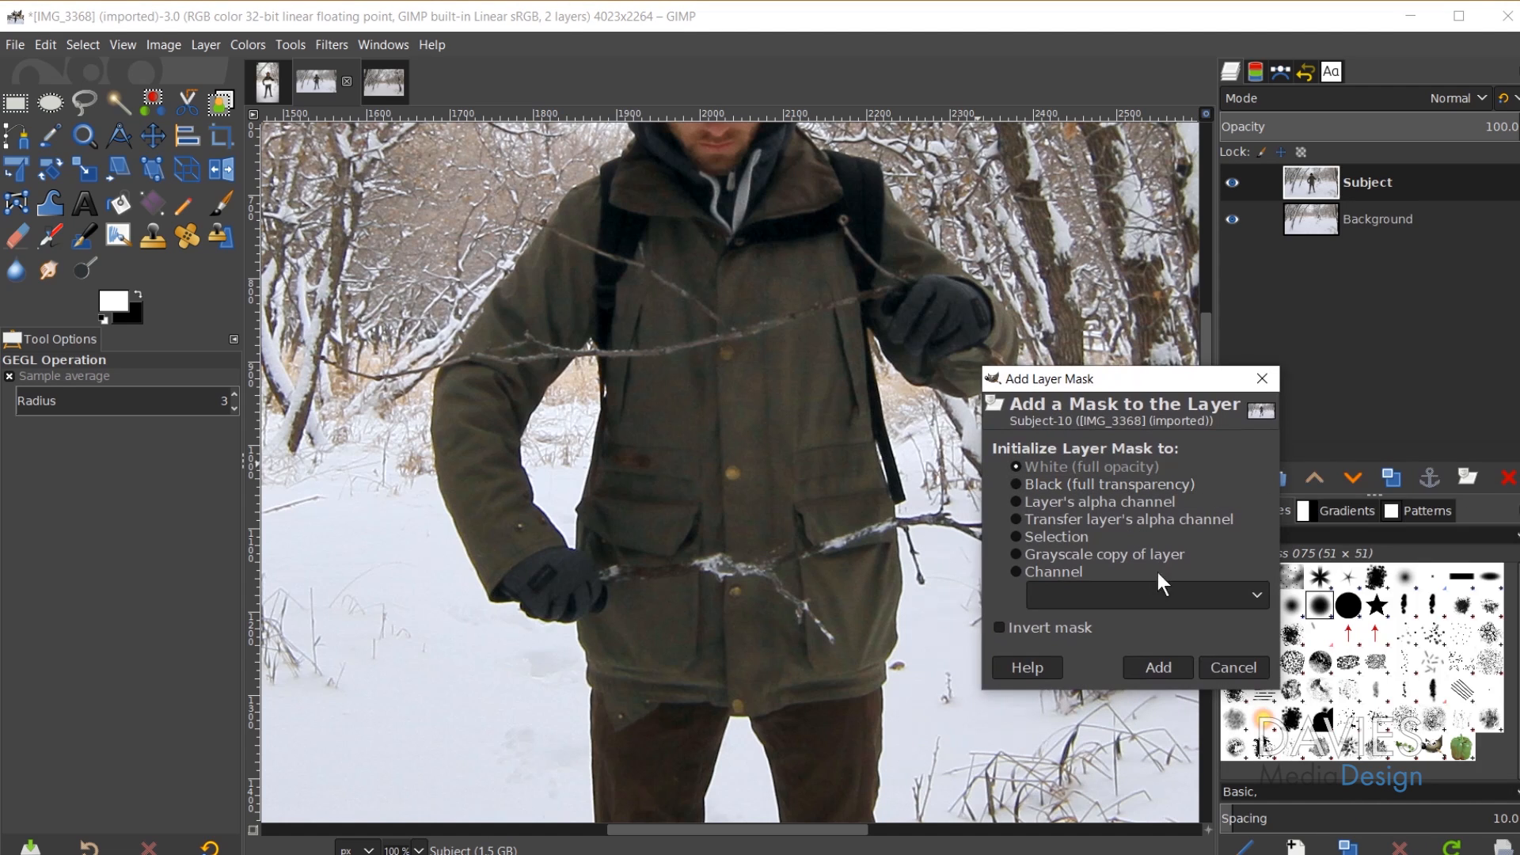
{"action": "left_click", "coordinate": [1157, 666]}
{"action": "key", "text": "minus"}
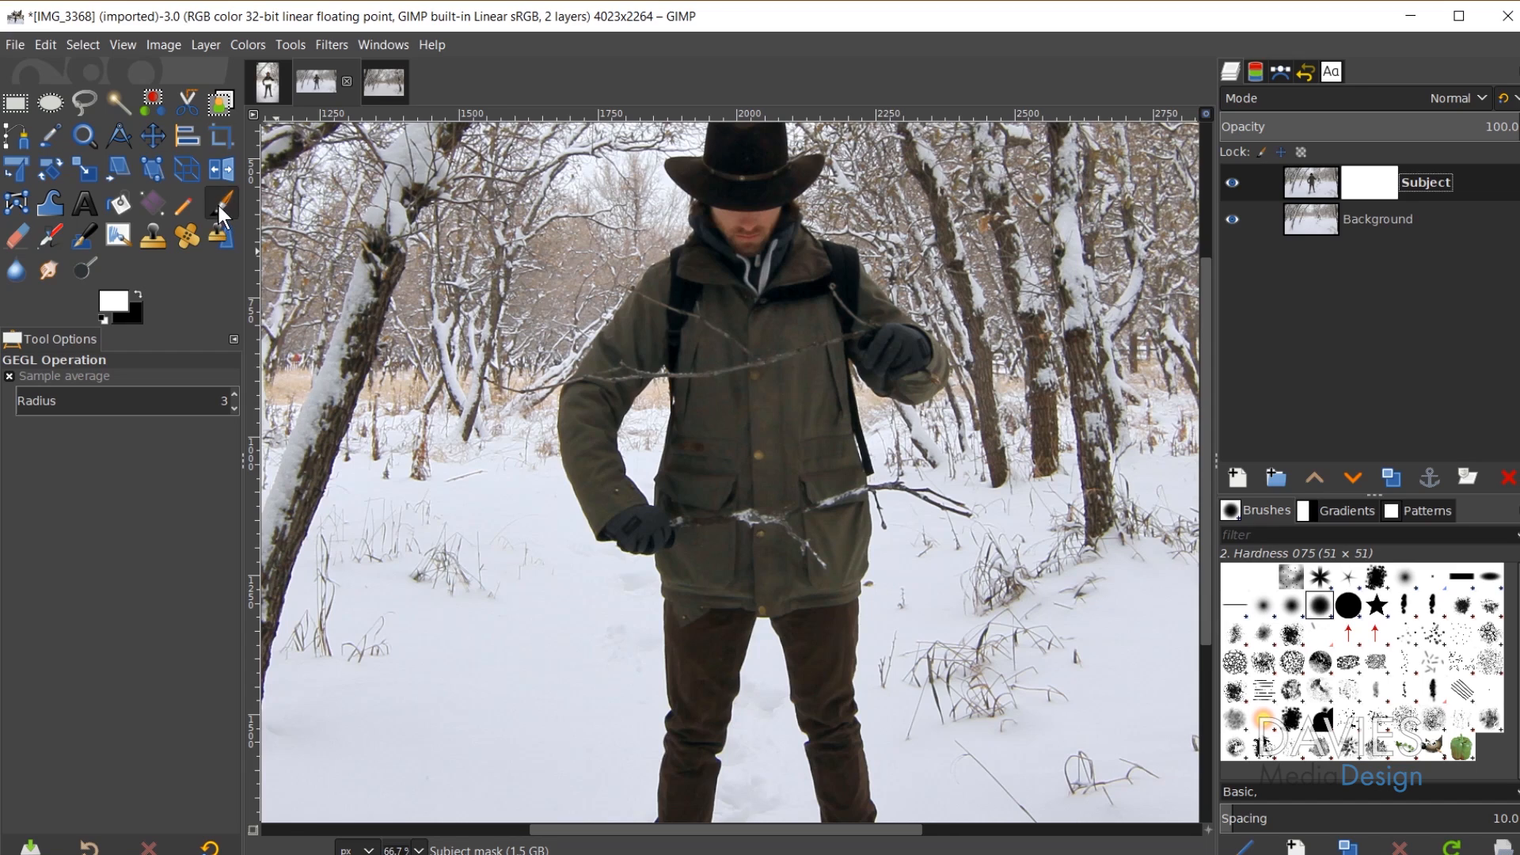
Step: With a black size 111 Paintbrush, paint on the Subject mask to hide the middle of the coat between the two branches
{"action": "left_click", "coordinate": [220, 205]}
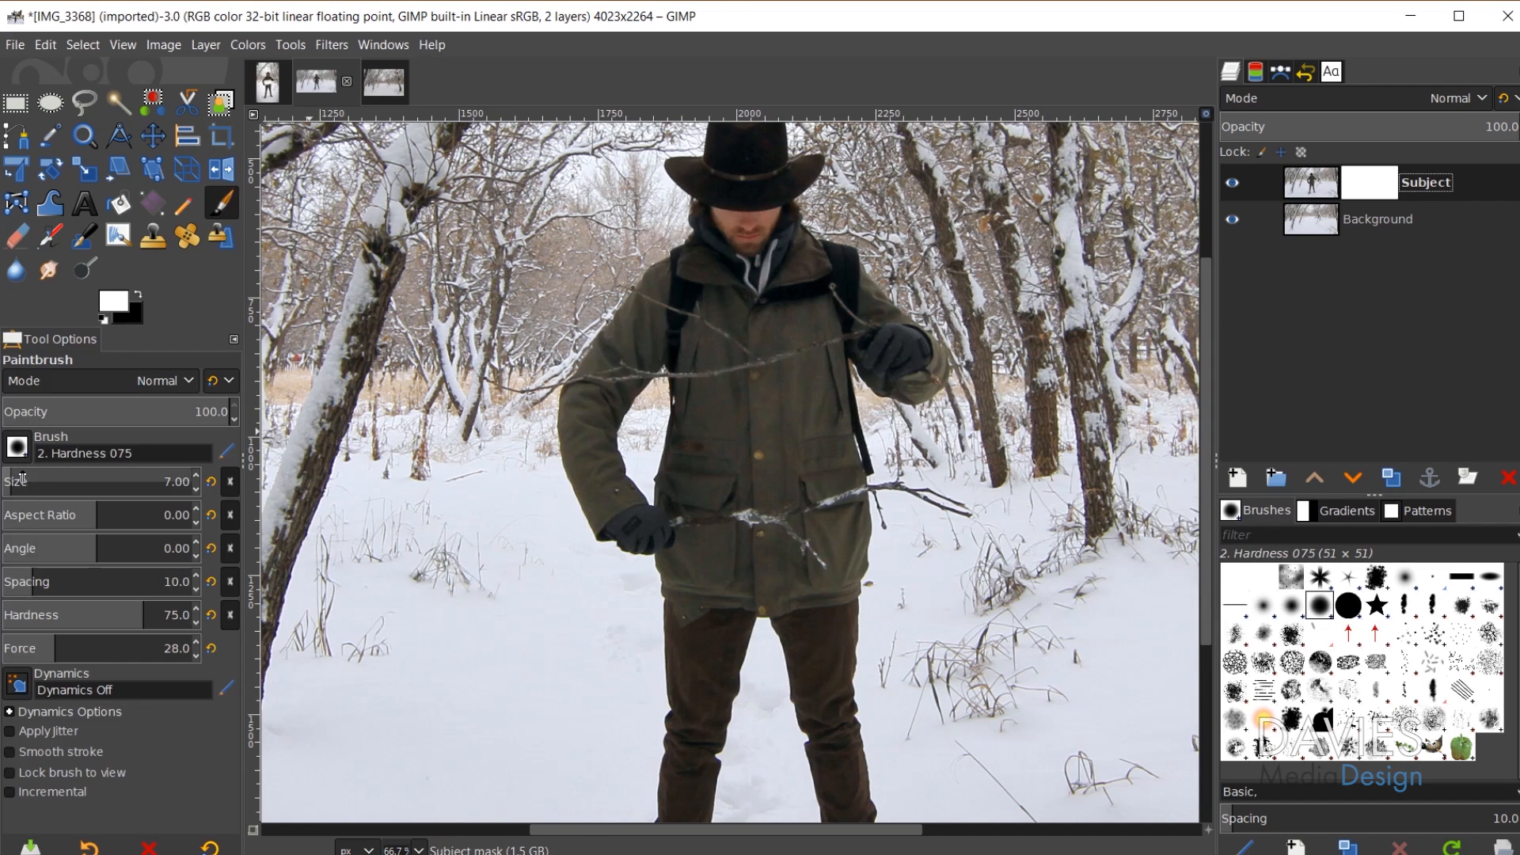
{"action": "left_click_drag", "start_coordinate": [25, 479], "coordinate": [53, 479]}
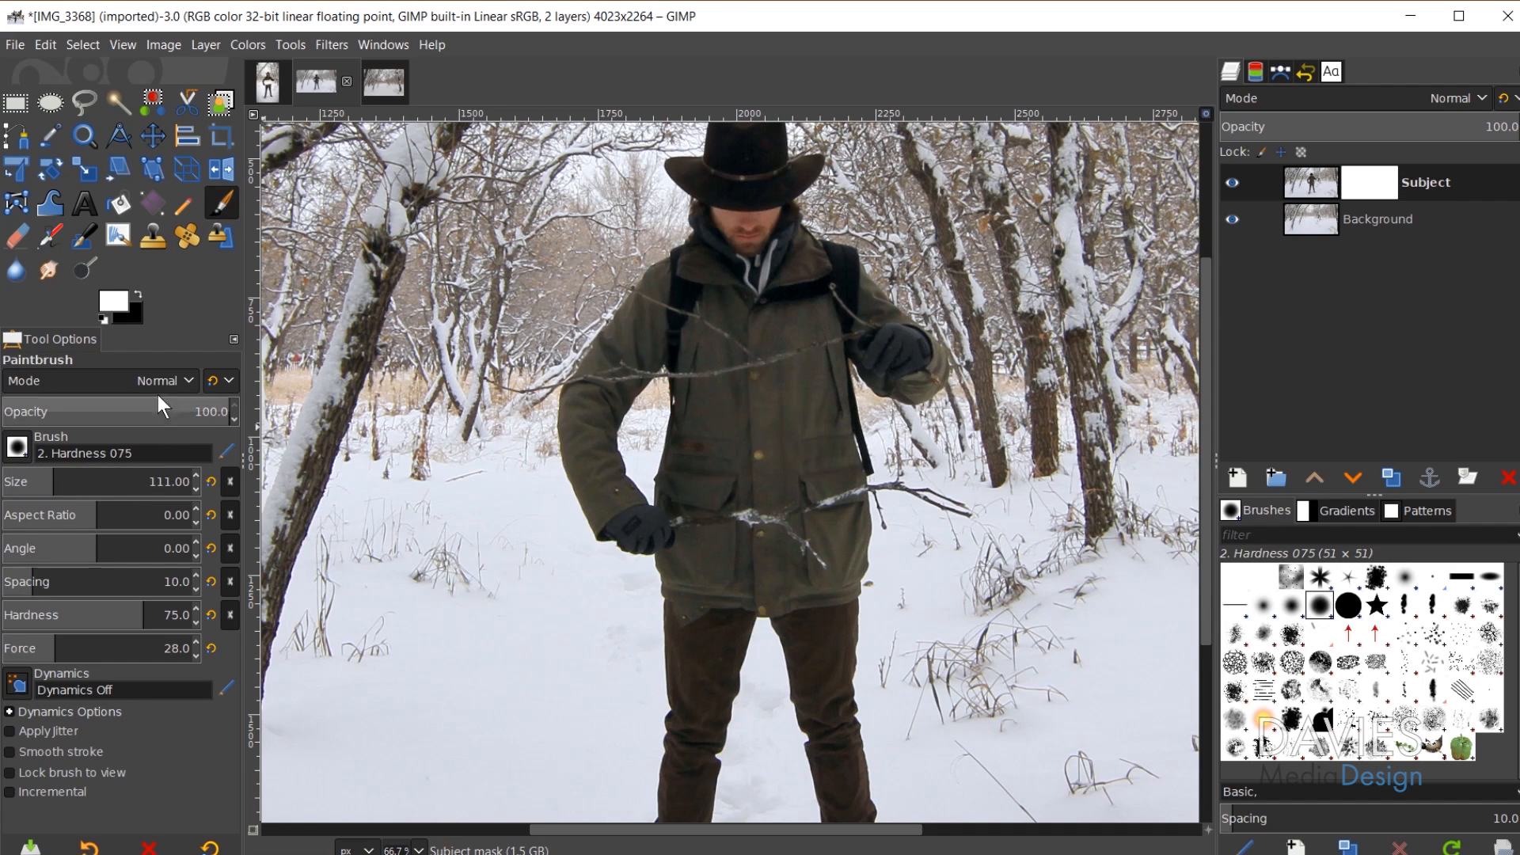
{"action": "left_click", "coordinate": [139, 293]}
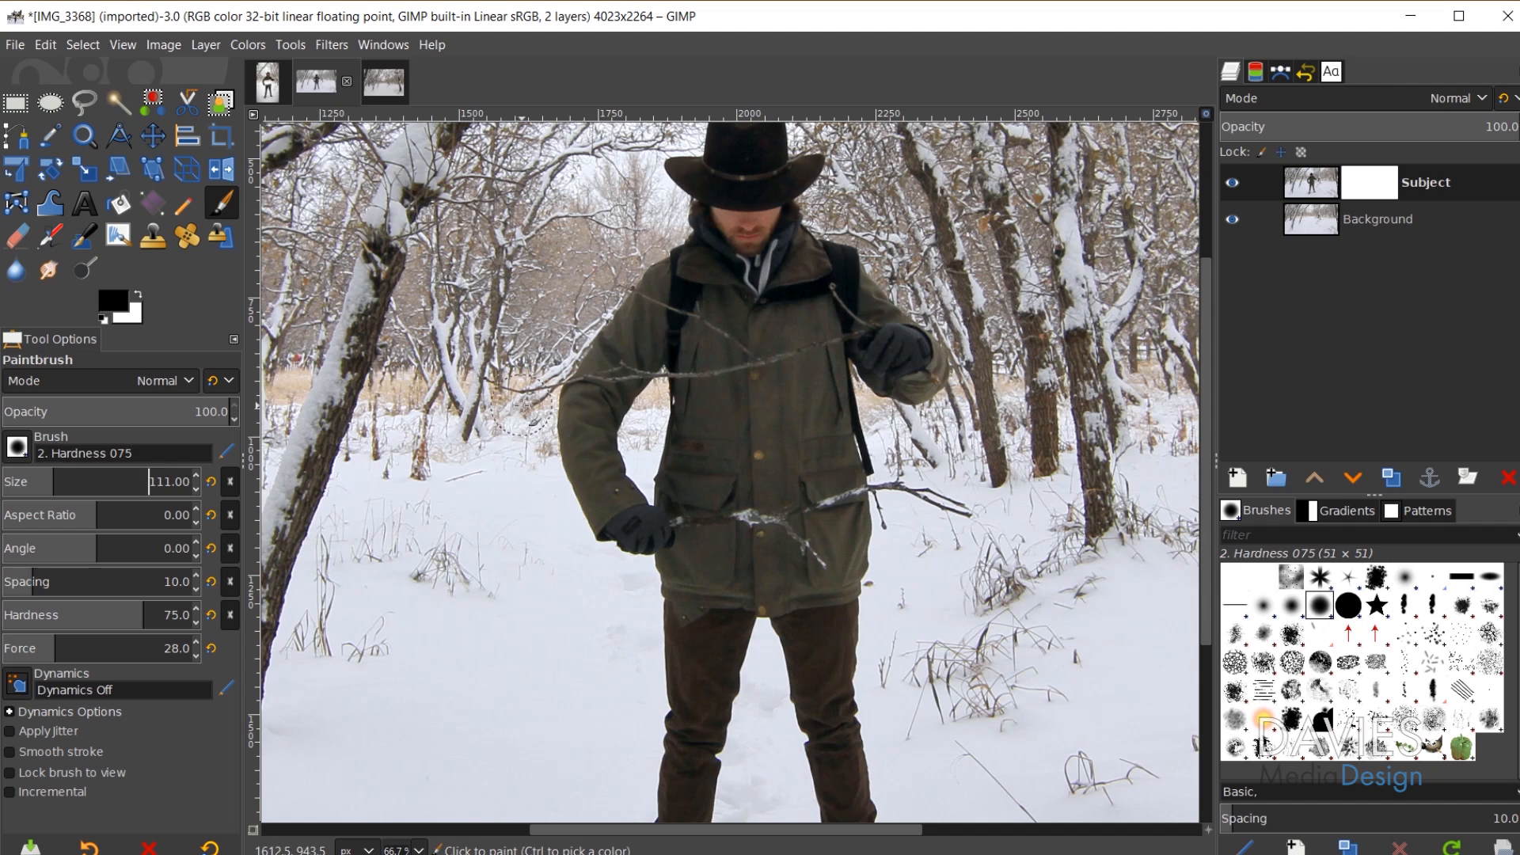
{"action": "scroll", "coordinate": [756, 463], "scroll_direction": "up", "scroll_amount": 2}
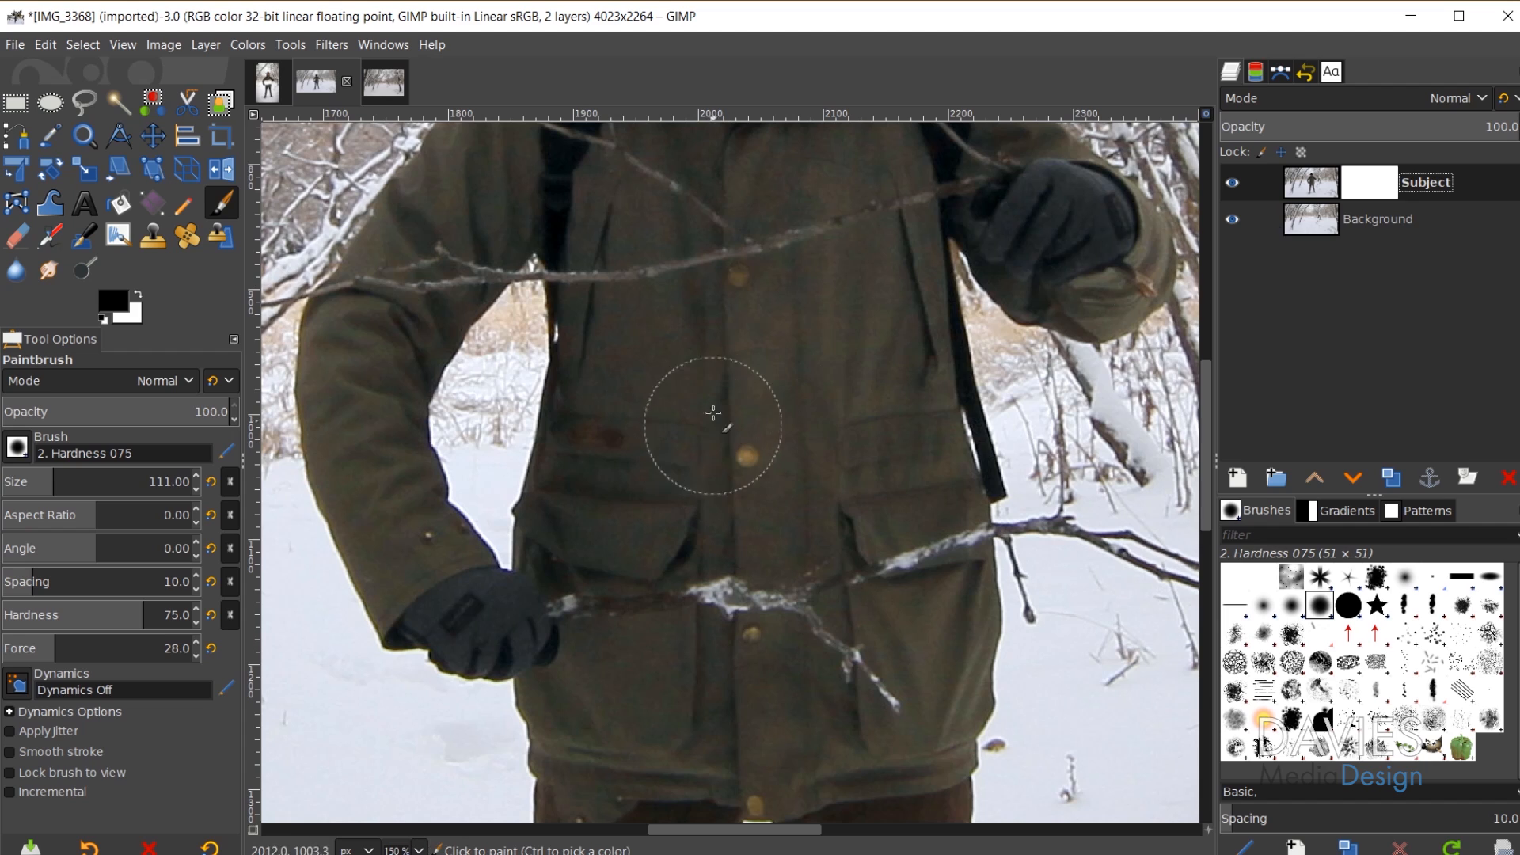
{"action": "mouse_move", "coordinate": [715, 417]}
{"action": "left_mouse_down"}
{"action": "mouse_move", "coordinate": [750, 412]}
{"action": "mouse_move", "coordinate": [715, 417]}
{"action": "mouse_move", "coordinate": [718, 393]}
{"action": "mouse_move", "coordinate": [767, 385]}
{"action": "mouse_move", "coordinate": [821, 418]}
{"action": "mouse_move", "coordinate": [732, 434]}
{"action": "mouse_move", "coordinate": [661, 419]}
{"action": "mouse_move", "coordinate": [668, 410]}
{"action": "mouse_move", "coordinate": [629, 438]}
{"action": "mouse_move", "coordinate": [641, 421]}
{"action": "mouse_move", "coordinate": [587, 407]}
{"action": "mouse_move", "coordinate": [593, 423]}
{"action": "mouse_move", "coordinate": [553, 431]}
{"action": "mouse_move", "coordinate": [617, 389]}
{"action": "mouse_move", "coordinate": [581, 432]}
{"action": "mouse_move", "coordinate": [763, 391]}
{"action": "mouse_move", "coordinate": [885, 388]}
{"action": "mouse_move", "coordinate": [851, 431]}
{"action": "mouse_move", "coordinate": [928, 395]}
{"action": "mouse_move", "coordinate": [903, 403]}
{"action": "mouse_move", "coordinate": [942, 430]}
{"action": "mouse_move", "coordinate": [889, 445]}
{"action": "mouse_move", "coordinate": [888, 381]}
{"action": "mouse_move", "coordinate": [941, 364]}
{"action": "mouse_move", "coordinate": [587, 372]}
{"action": "mouse_move", "coordinate": [657, 366]}
{"action": "mouse_move", "coordinate": [587, 445]}
{"action": "mouse_move", "coordinate": [644, 440]}
{"action": "mouse_move", "coordinate": [562, 458]}
{"action": "mouse_move", "coordinate": [755, 494]}
{"action": "mouse_move", "coordinate": [749, 471]}
{"action": "mouse_move", "coordinate": [798, 431]}
{"action": "mouse_move", "coordinate": [833, 489]}
{"action": "left_mouse_up"}
Step: Reduce the brush size to 55 and mask out more of the coat toward the lower branch
{"action": "key", "text": "bracketleft"}
{"action": "key", "text": "bracketleft"}
{"action": "key", "text": "bracketleft"}
{"action": "key", "text": "bracketleft"}
{"action": "key", "text": "bracketleft"}
{"action": "key", "text": "bracketleft"}
{"action": "key", "text": "bracketleft"}
{"action": "key", "text": "bracketleft"}
{"action": "key", "text": "bracketleft"}
{"action": "key", "text": "bracketleft"}
{"action": "key", "text": "bracketleft"}
{"action": "key", "text": "bracketleft"}
{"action": "key", "text": "bracketleft"}
{"action": "key", "text": "bracketleft"}
{"action": "key", "text": "bracketleft"}
{"action": "key", "text": "bracketleft"}
{"action": "key", "text": "bracketleft"}
{"action": "key", "text": "bracketleft"}
{"action": "key", "text": "bracketleft"}
{"action": "key", "text": "bracketleft"}
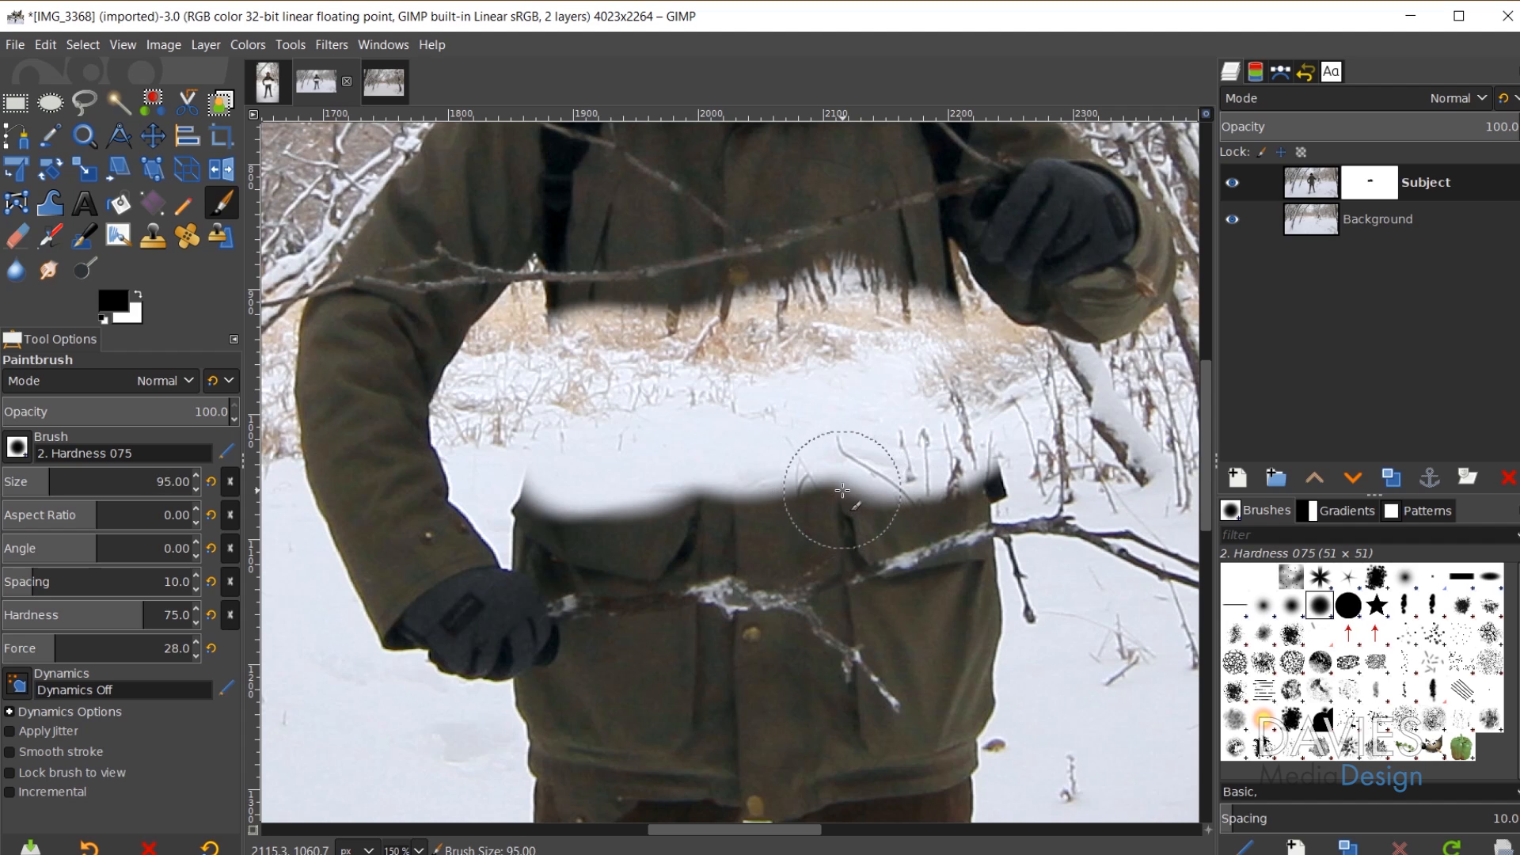
{"action": "key", "text": "bracketleft"}
{"action": "key", "text": "bracketleft"}
{"action": "key", "text": "bracketleft"}
{"action": "key", "text": "bracketleft"}
{"action": "key", "text": "bracketleft"}
{"action": "key", "text": "bracketleft"}
{"action": "key", "text": "bracketleft"}
{"action": "key", "text": "bracketleft"}
{"action": "mouse_move", "coordinate": [532, 499]}
{"action": "left_mouse_down"}
{"action": "mouse_move", "coordinate": [993, 487]}
{"action": "mouse_move", "coordinate": [529, 546]}
{"action": "left_mouse_up"}
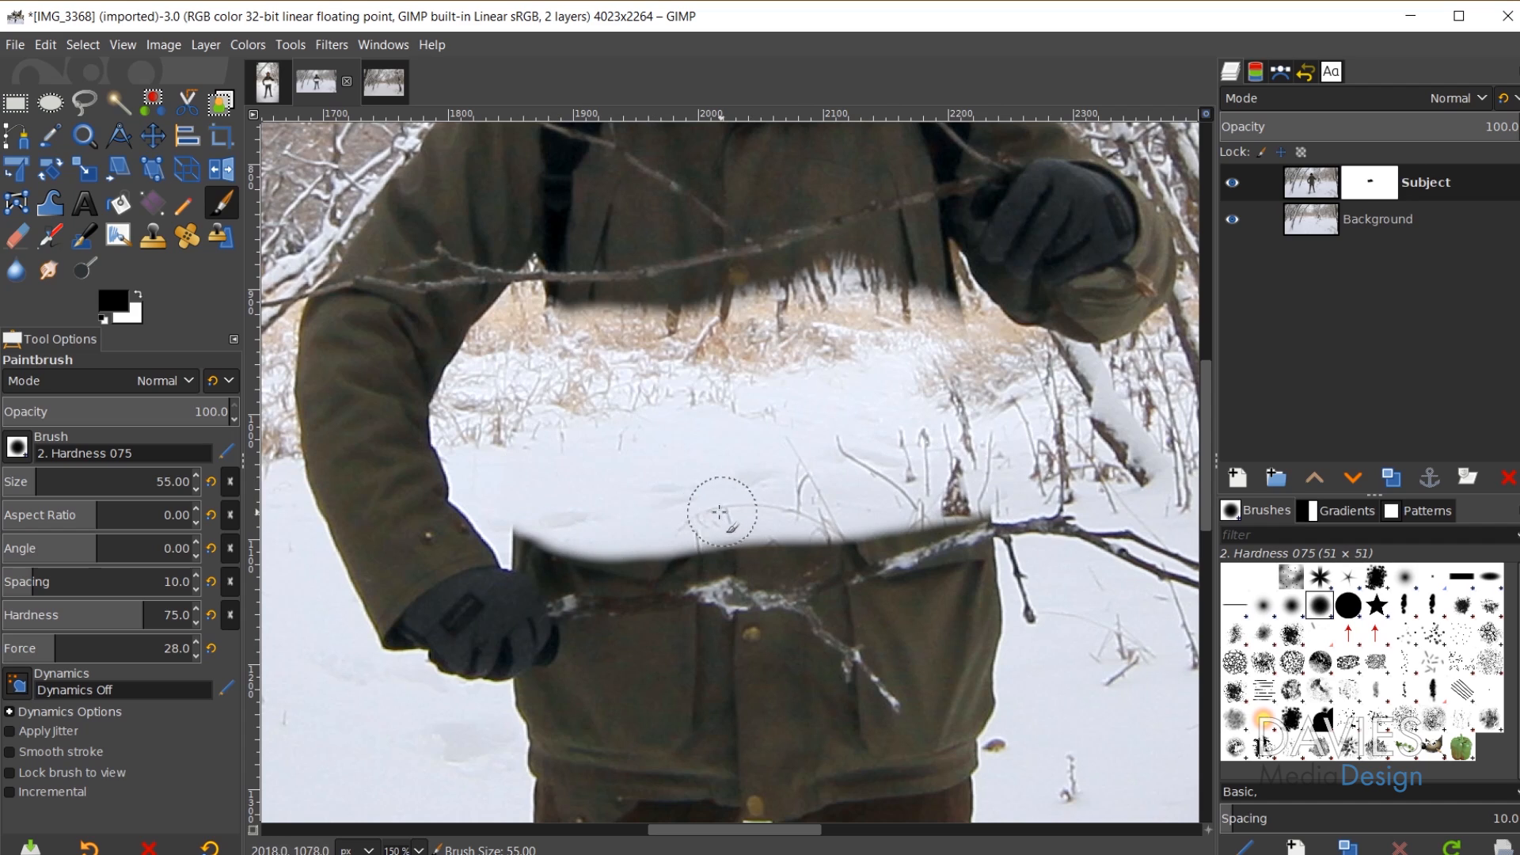
Step: Reduce the brush size to 31 and mask out more coat above the lower branch and beneath the upper branch
{"action": "key", "text": "bracketleft"}
{"action": "key", "text": "bracketleft"}
{"action": "key", "text": "bracketleft"}
{"action": "key", "text": "bracketleft"}
{"action": "key", "text": "bracketleft"}
{"action": "key", "text": "bracketleft"}
{"action": "key", "text": "bracketleft"}
{"action": "key", "text": "bracketleft"}
{"action": "key", "text": "bracketleft"}
{"action": "key", "text": "bracketleft"}
{"action": "key", "text": "bracketleft"}
{"action": "key", "text": "bracketleft"}
{"action": "key", "text": "bracketleft"}
{"action": "key", "text": "bracketleft"}
{"action": "key", "text": "bracketleft"}
{"action": "key", "text": "bracketleft"}
{"action": "key", "text": "bracketleft"}
{"action": "key", "text": "bracketleft"}
{"action": "key", "text": "bracketleft"}
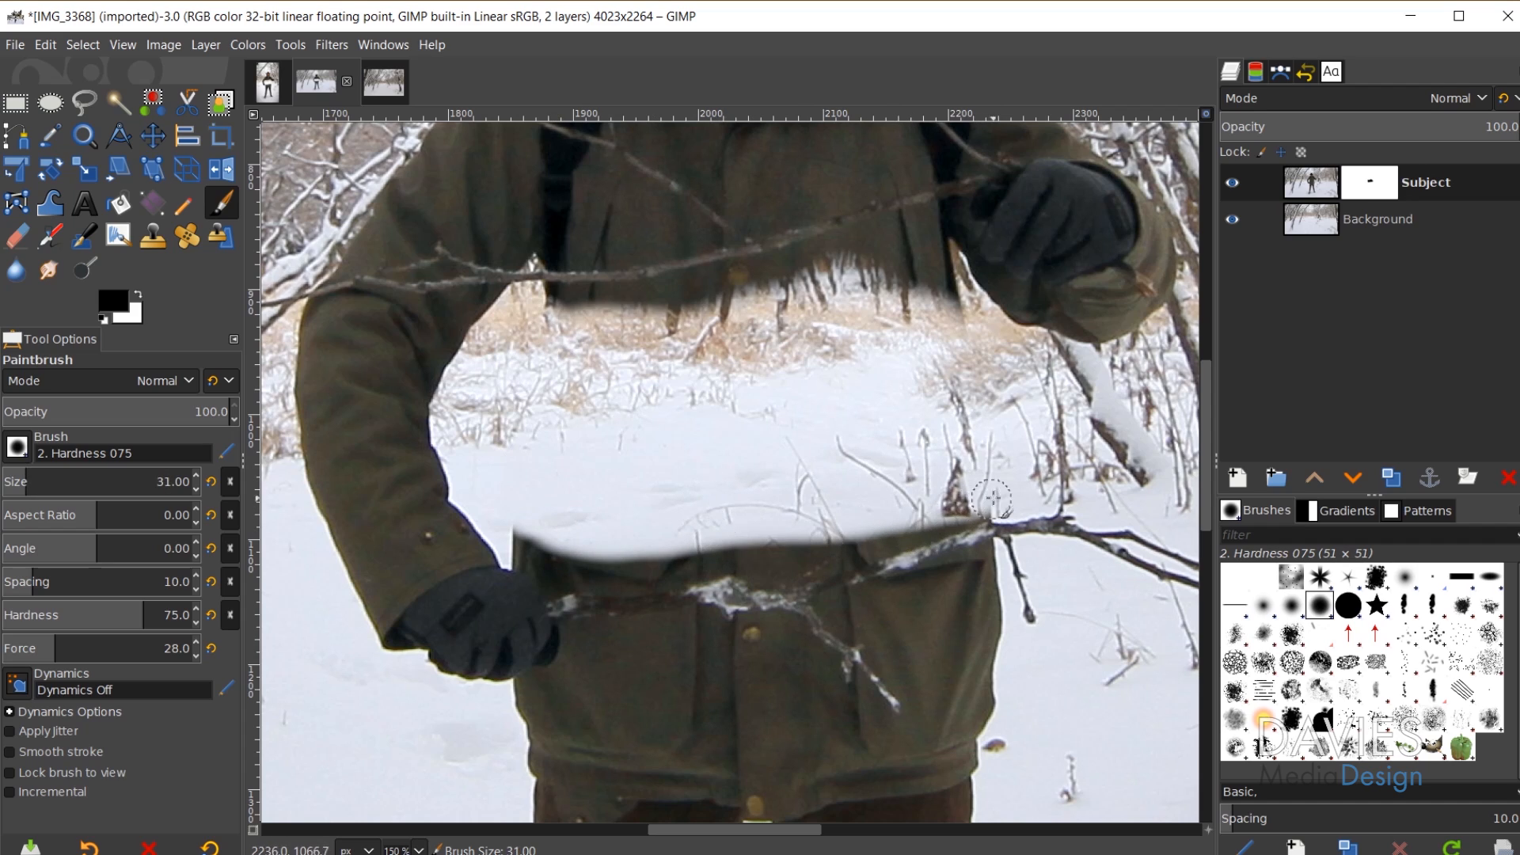
{"action": "mouse_move", "coordinate": [960, 506]}
{"action": "left_mouse_down"}
{"action": "mouse_move", "coordinate": [684, 547]}
{"action": "mouse_move", "coordinate": [510, 531]}
{"action": "left_mouse_up"}
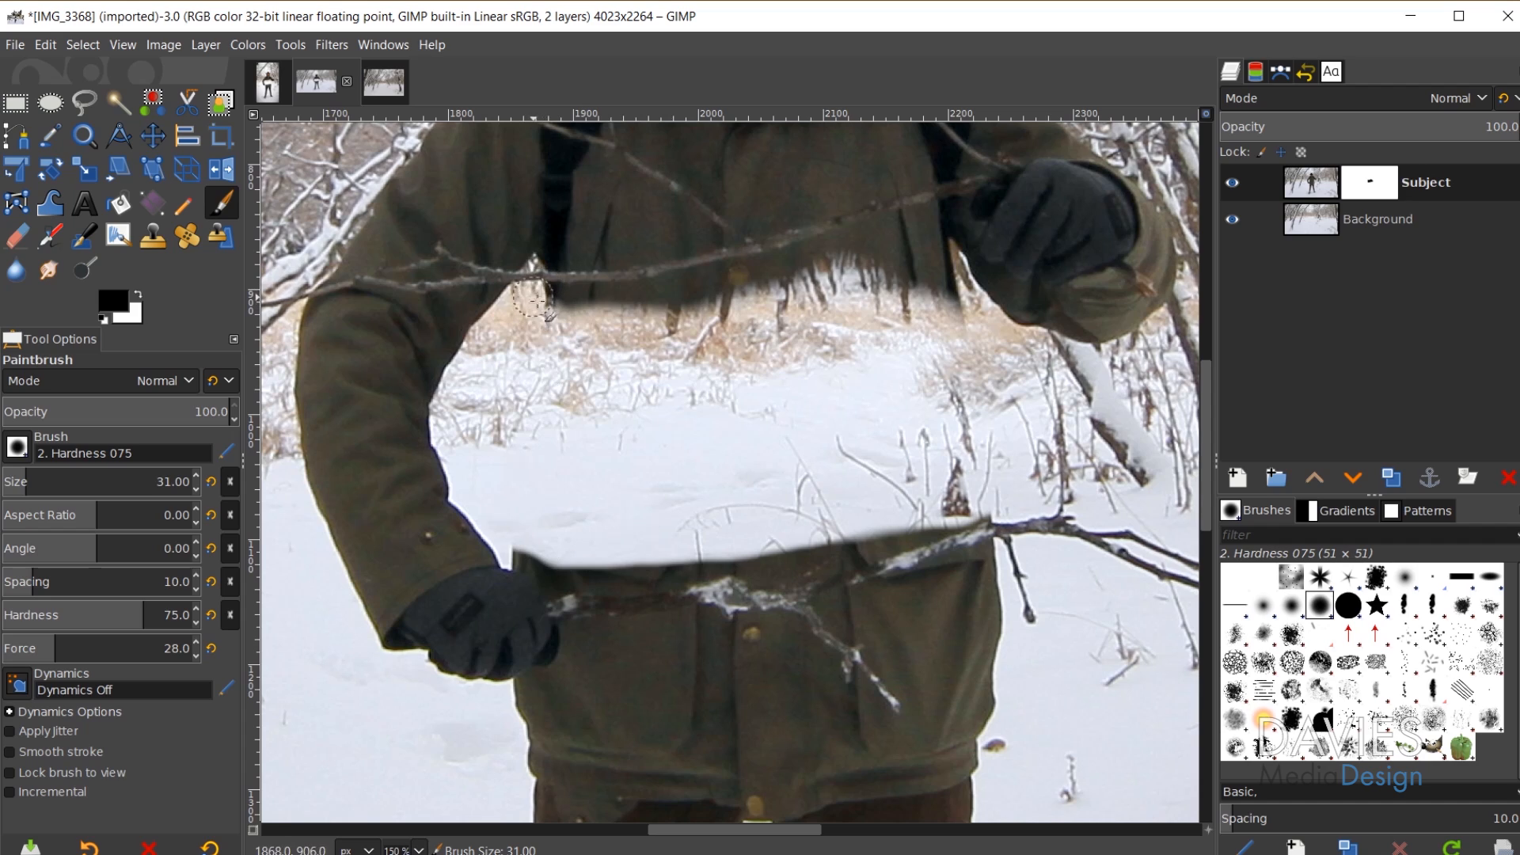
{"action": "mouse_move", "coordinate": [543, 309]}
{"action": "left_mouse_down"}
{"action": "mouse_move", "coordinate": [672, 306]}
{"action": "mouse_move", "coordinate": [851, 266]}
{"action": "mouse_move", "coordinate": [954, 305]}
{"action": "left_mouse_up"}
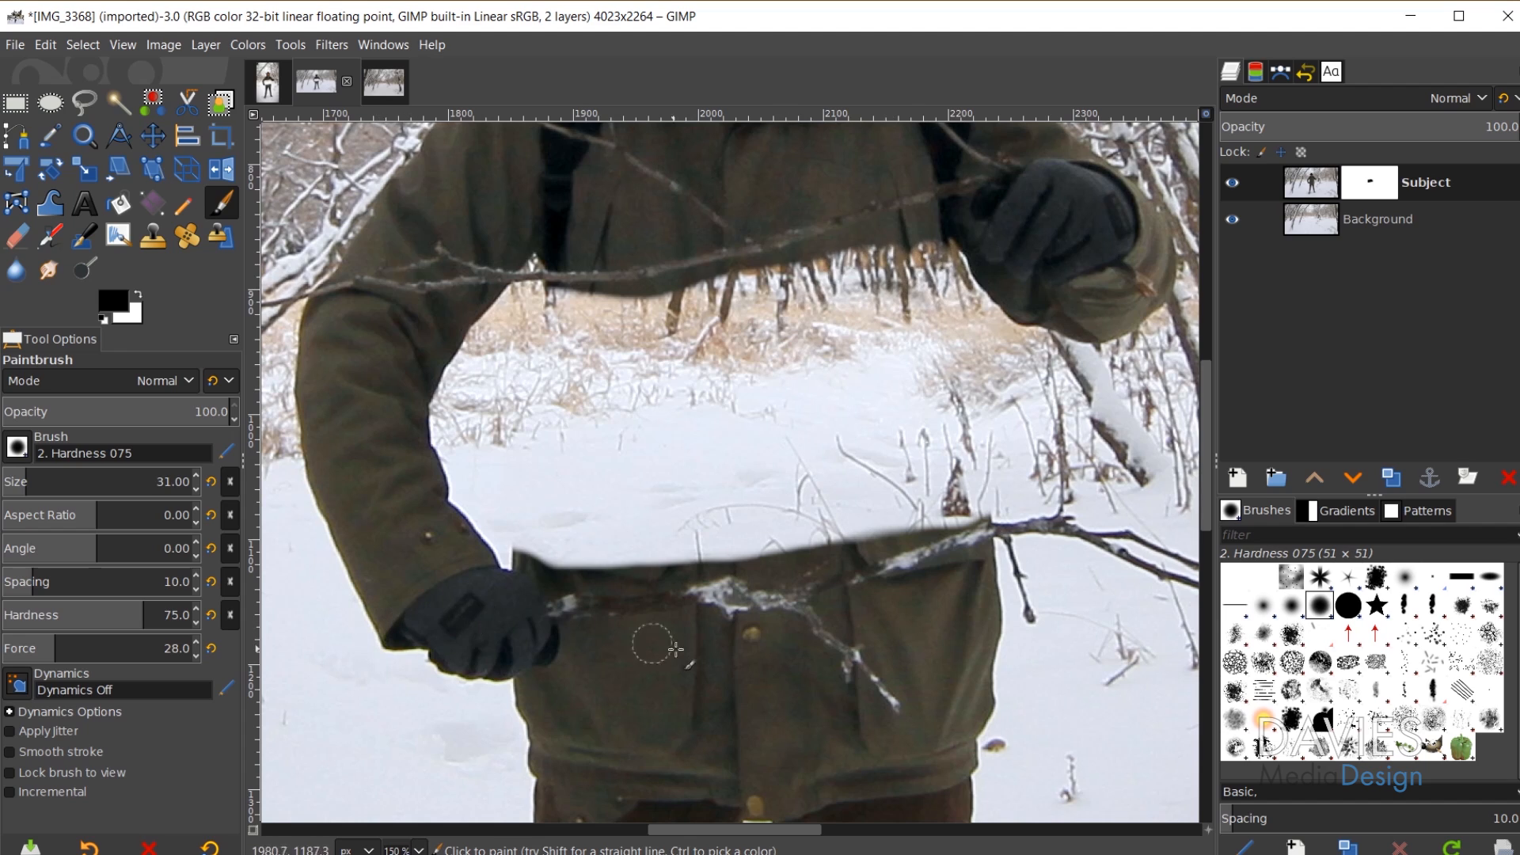
{"action": "scroll", "coordinate": [675, 649], "scroll_direction": "up", "scroll_amount": 1}
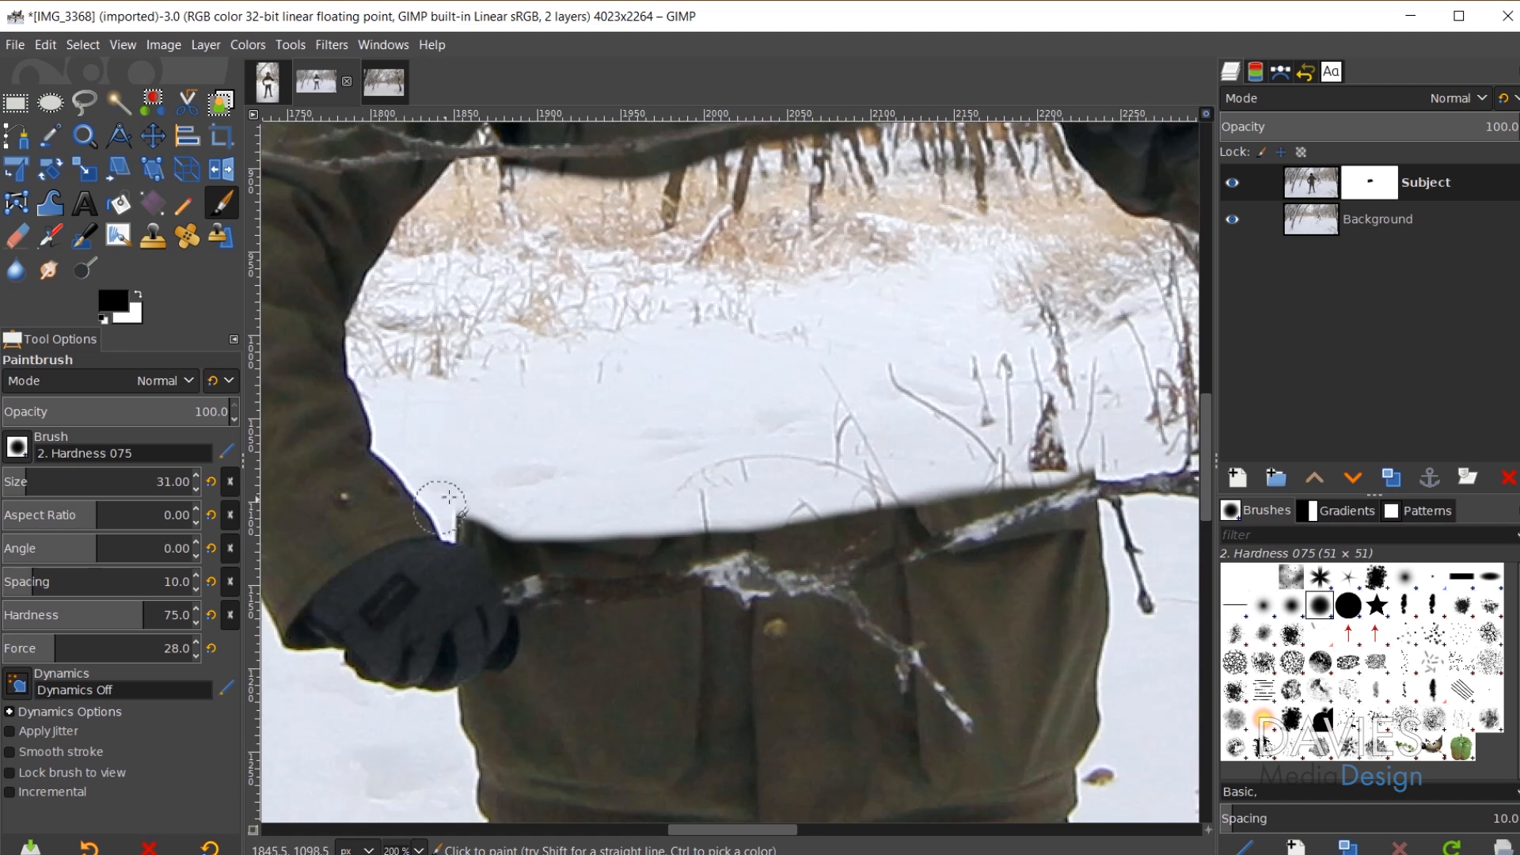
{"action": "mouse_move", "coordinate": [481, 515]}
{"action": "left_mouse_down"}
{"action": "mouse_move", "coordinate": [752, 504]}
{"action": "mouse_move", "coordinate": [1051, 447]}
{"action": "left_mouse_up"}
Step: Reduce the brush size to 15, then 12, and mask out the coat corner beside the glove holding the lower branch
{"action": "scroll", "coordinate": [509, 532], "scroll_direction": "up", "scroll_amount": 1}
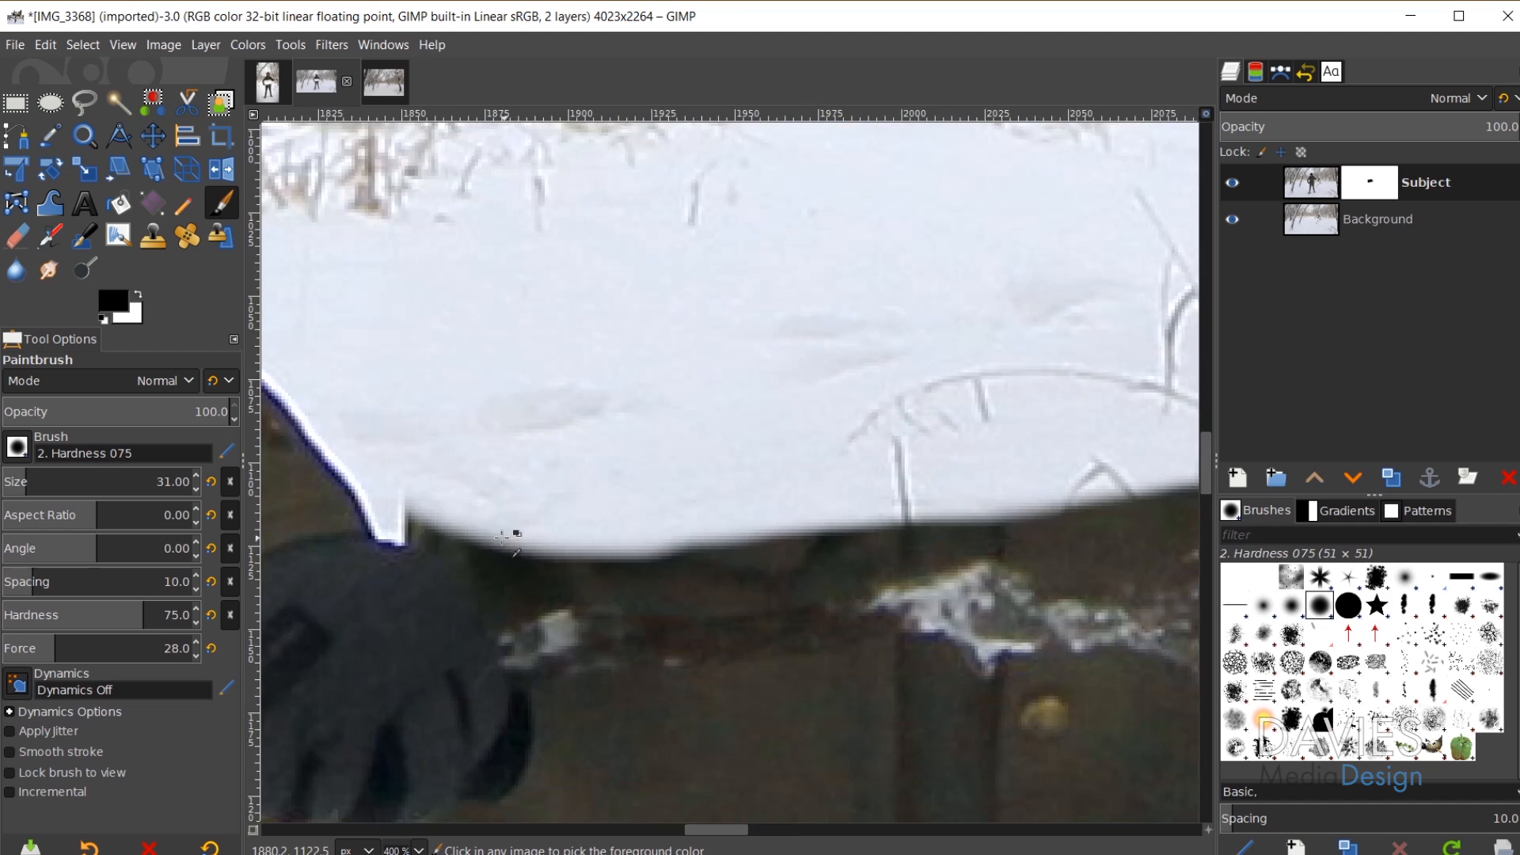
{"action": "key", "text": "bracketleft"}
{"action": "key", "text": "bracketleft"}
{"action": "key", "text": "bracketleft"}
{"action": "key", "text": "bracketleft"}
{"action": "key", "text": "bracketleft"}
{"action": "key", "text": "bracketleft"}
{"action": "key", "text": "bracketleft"}
{"action": "key", "text": "bracketleft"}
{"action": "key", "text": "bracketleft"}
{"action": "key", "text": "bracketleft"}
{"action": "key", "text": "bracketleft"}
{"action": "key", "text": "bracketleft"}
{"action": "key", "text": "bracketleft"}
{"action": "key", "text": "bracketleft"}
{"action": "key", "text": "bracketleft"}
{"action": "key", "text": "bracketleft"}
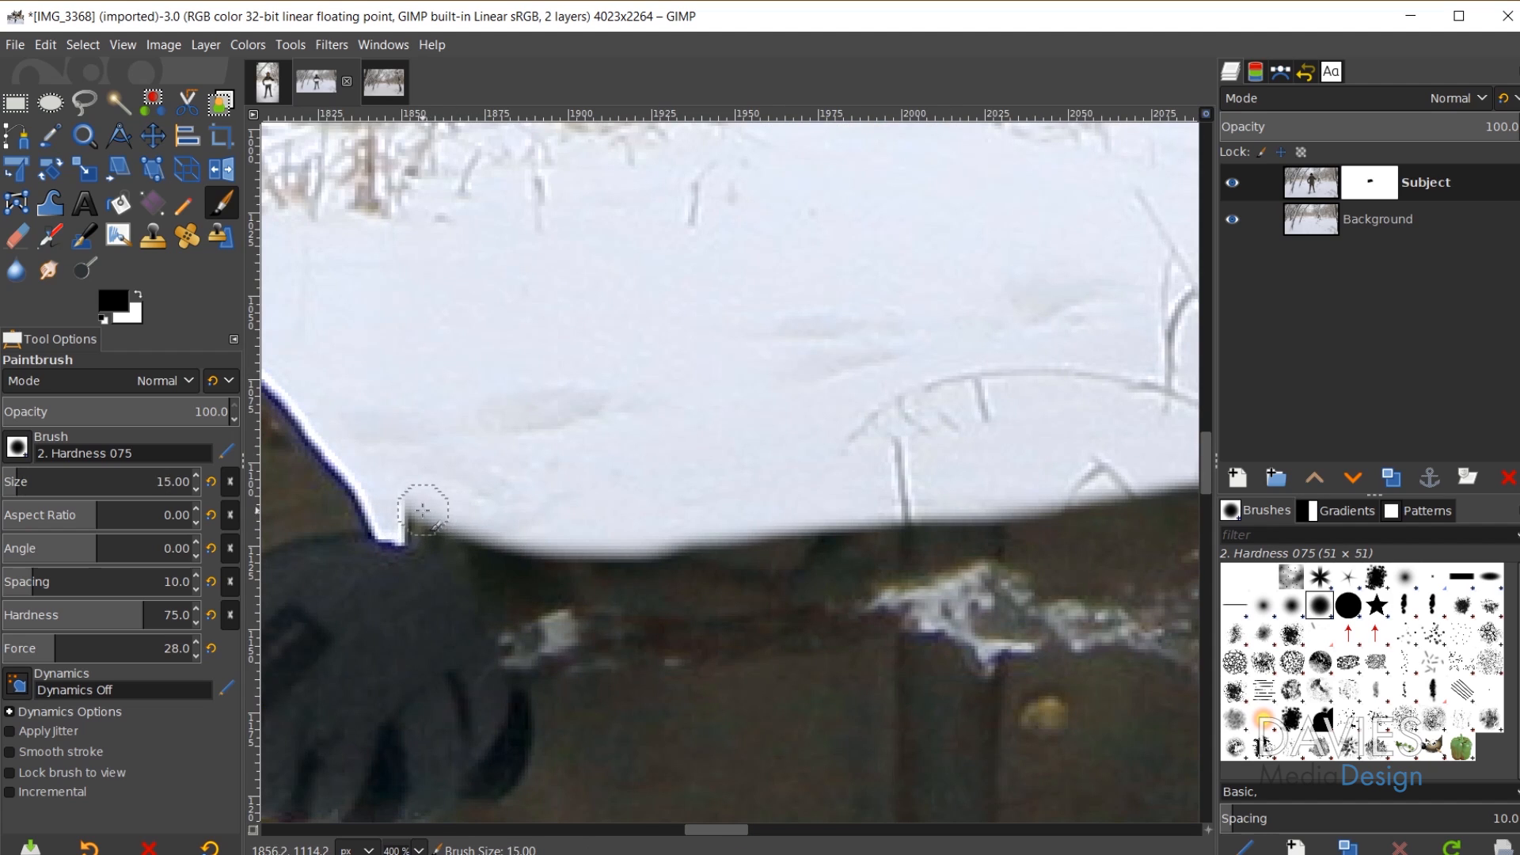
{"action": "mouse_move", "coordinate": [411, 474]}
{"action": "left_mouse_down"}
{"action": "mouse_move", "coordinate": [408, 522]}
{"action": "mouse_move", "coordinate": [465, 527]}
{"action": "mouse_move", "coordinate": [407, 528]}
{"action": "mouse_move", "coordinate": [446, 545]}
{"action": "mouse_move", "coordinate": [404, 529]}
{"action": "mouse_move", "coordinate": [458, 555]}
{"action": "mouse_move", "coordinate": [502, 617]}
{"action": "mouse_move", "coordinate": [462, 524]}
{"action": "mouse_move", "coordinate": [626, 528]}
{"action": "left_mouse_up"}
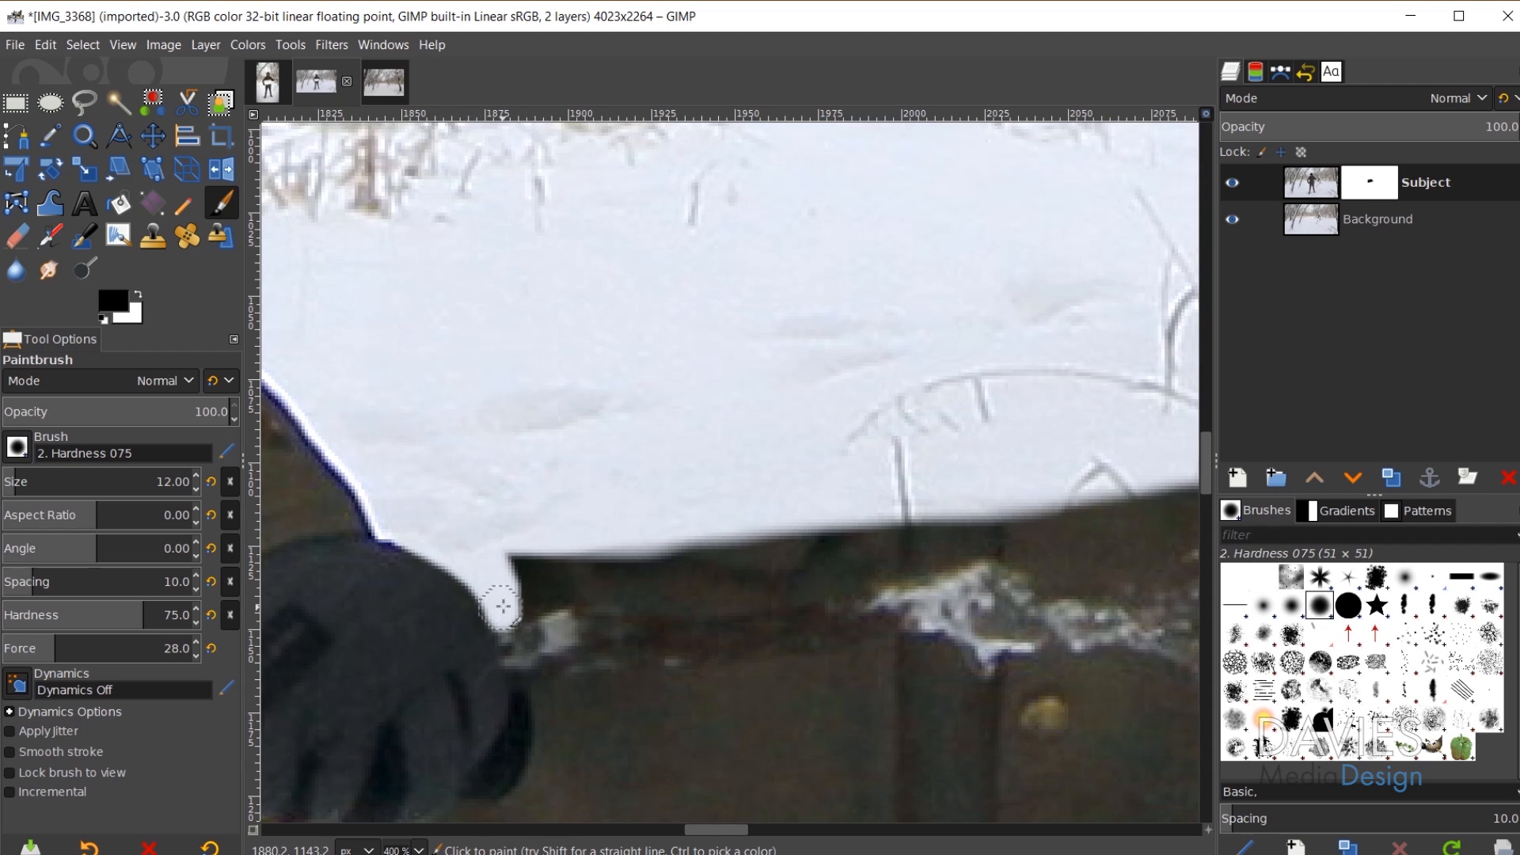
Step: Mask out the strip of coat along the upper edge of the lower branch with the size 12 brush
{"action": "scroll", "coordinate": [638, 639], "scroll_direction": "down", "scroll_amount": 3}
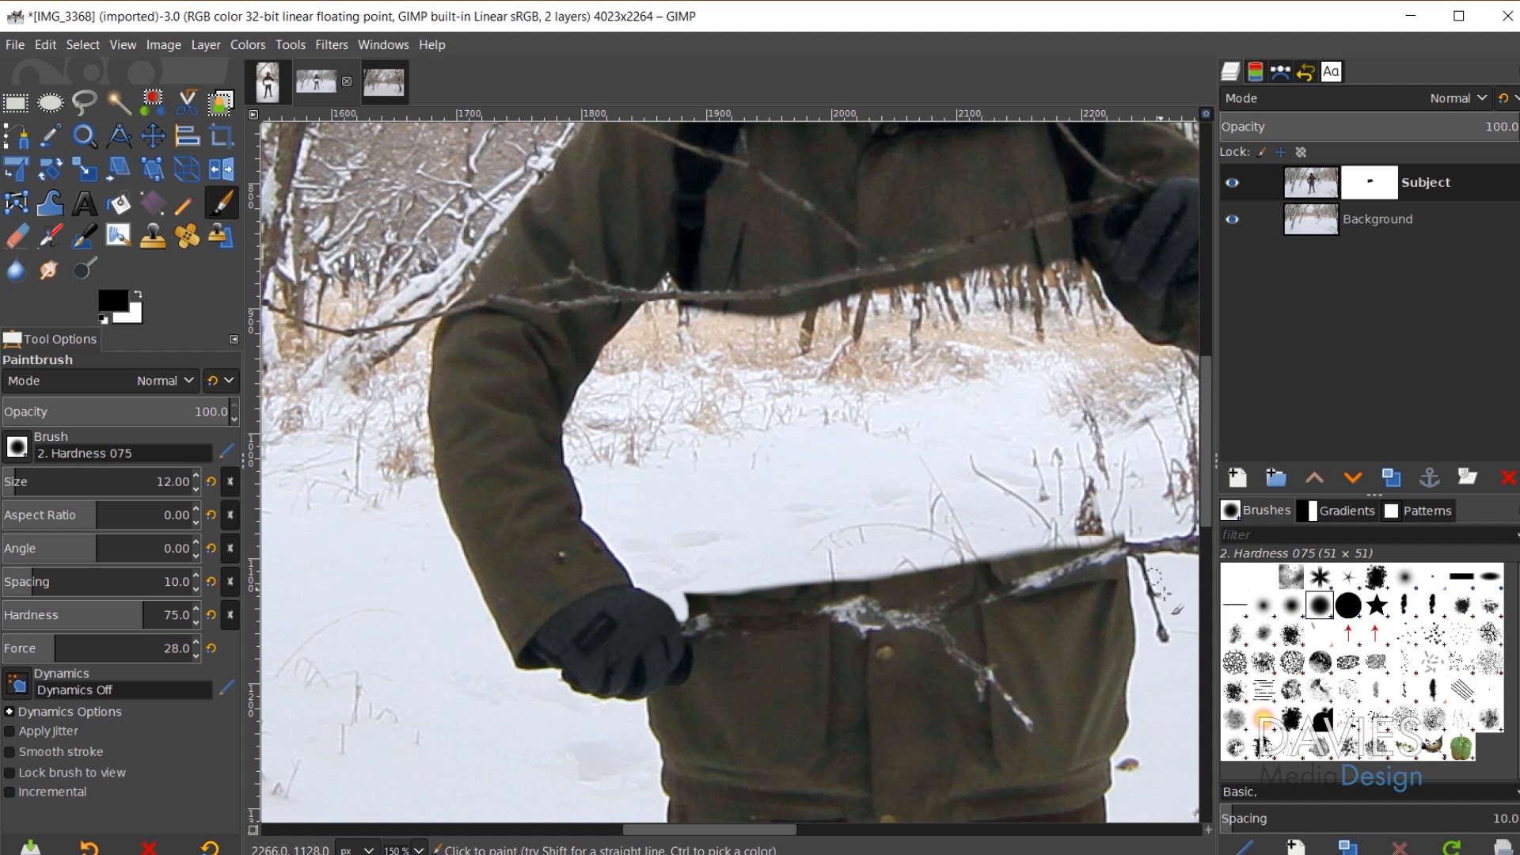
{"action": "scroll", "coordinate": [740, 615], "scroll_direction": "up", "scroll_amount": 3}
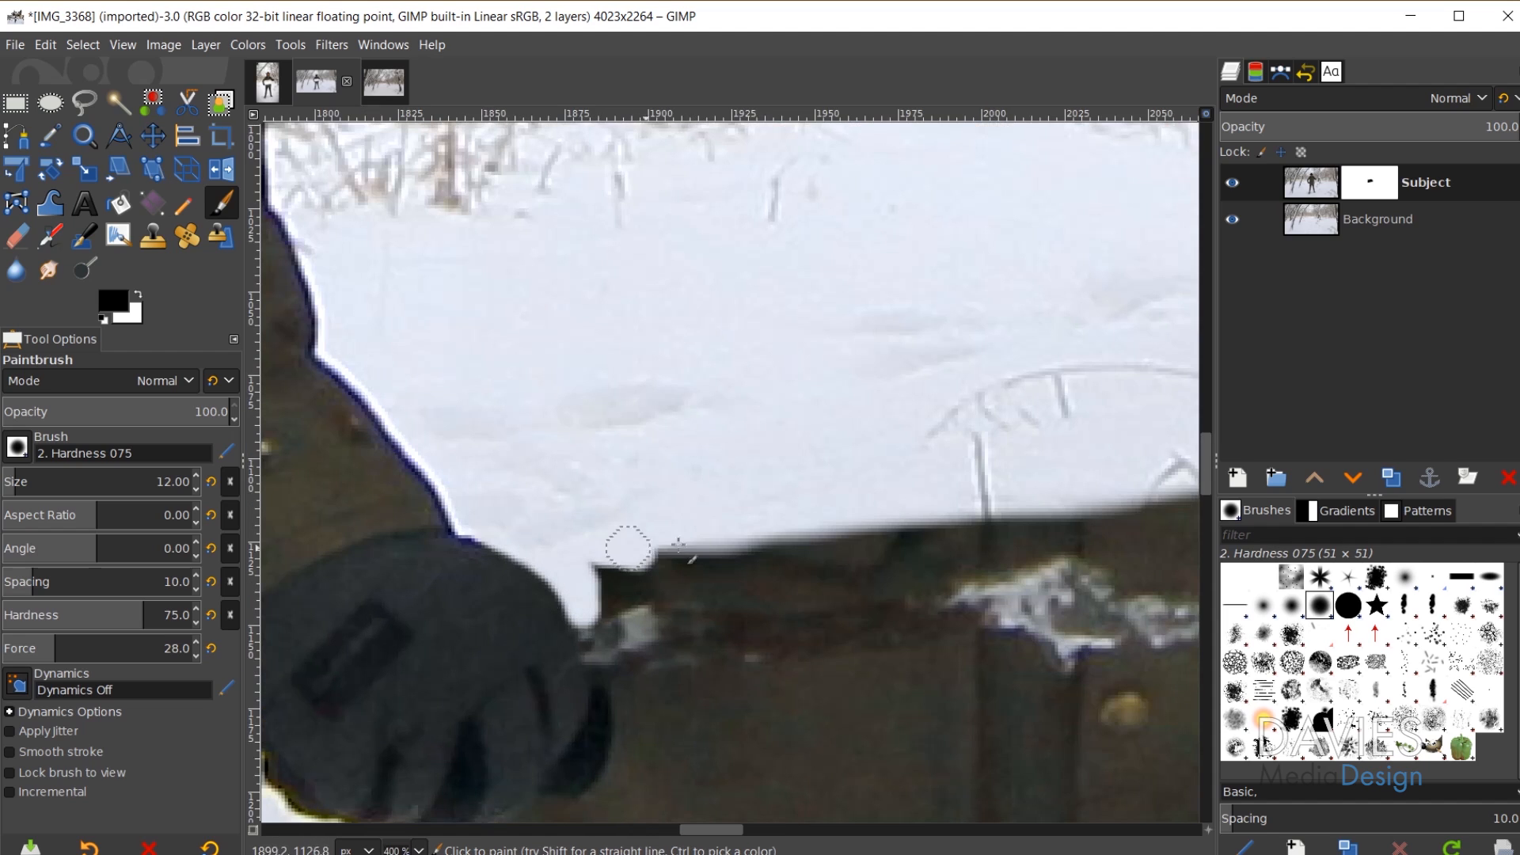
{"action": "mouse_move", "coordinate": [678, 545]}
{"action": "left_mouse_down"}
{"action": "mouse_move", "coordinate": [586, 556]}
{"action": "mouse_move", "coordinate": [590, 594]}
{"action": "mouse_move", "coordinate": [701, 578]}
{"action": "mouse_move", "coordinate": [604, 577]}
{"action": "mouse_move", "coordinate": [718, 573]}
{"action": "mouse_move", "coordinate": [658, 580]}
{"action": "mouse_move", "coordinate": [815, 597]}
{"action": "mouse_move", "coordinate": [940, 584]}
{"action": "mouse_move", "coordinate": [1065, 528]}
{"action": "mouse_move", "coordinate": [800, 561]}
{"action": "mouse_move", "coordinate": [1014, 503]}
{"action": "mouse_move", "coordinate": [831, 540]}
{"action": "mouse_move", "coordinate": [978, 522]}
{"action": "left_mouse_up"}
{"action": "left_click_drag", "start_coordinate": [1007, 555], "coordinate": [396, 537]}
{"action": "mouse_move", "coordinate": [475, 479]}
{"action": "left_mouse_down"}
{"action": "mouse_move", "coordinate": [345, 478]}
{"action": "mouse_move", "coordinate": [637, 478]}
{"action": "mouse_move", "coordinate": [748, 456]}
{"action": "mouse_move", "coordinate": [477, 482]}
{"action": "mouse_move", "coordinate": [737, 439]}
{"action": "mouse_move", "coordinate": [467, 469]}
{"action": "mouse_move", "coordinate": [515, 437]}
{"action": "left_mouse_up"}
{"action": "mouse_move", "coordinate": [558, 427]}
{"action": "left_mouse_down"}
{"action": "mouse_move", "coordinate": [906, 356]}
{"action": "mouse_move", "coordinate": [896, 373]}
{"action": "mouse_move", "coordinate": [919, 376]}
{"action": "mouse_move", "coordinate": [744, 443]}
{"action": "mouse_move", "coordinate": [647, 460]}
{"action": "mouse_move", "coordinate": [887, 370]}
{"action": "left_mouse_up"}
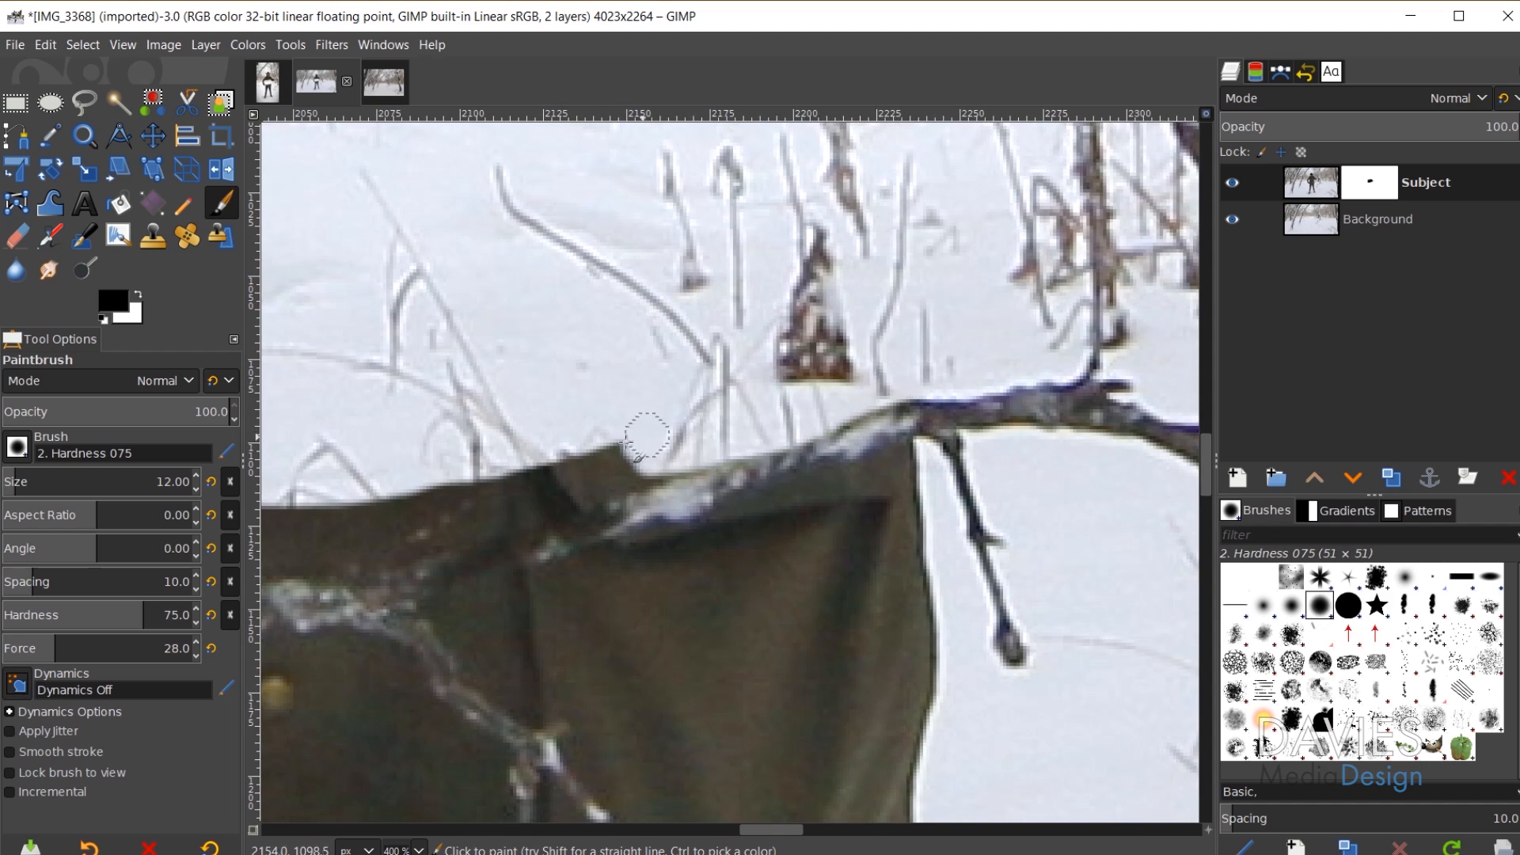
{"action": "mouse_move", "coordinate": [626, 443]}
{"action": "left_mouse_down"}
{"action": "mouse_move", "coordinate": [560, 484]}
{"action": "mouse_move", "coordinate": [773, 344]}
{"action": "mouse_move", "coordinate": [882, 411]}
{"action": "left_mouse_up"}
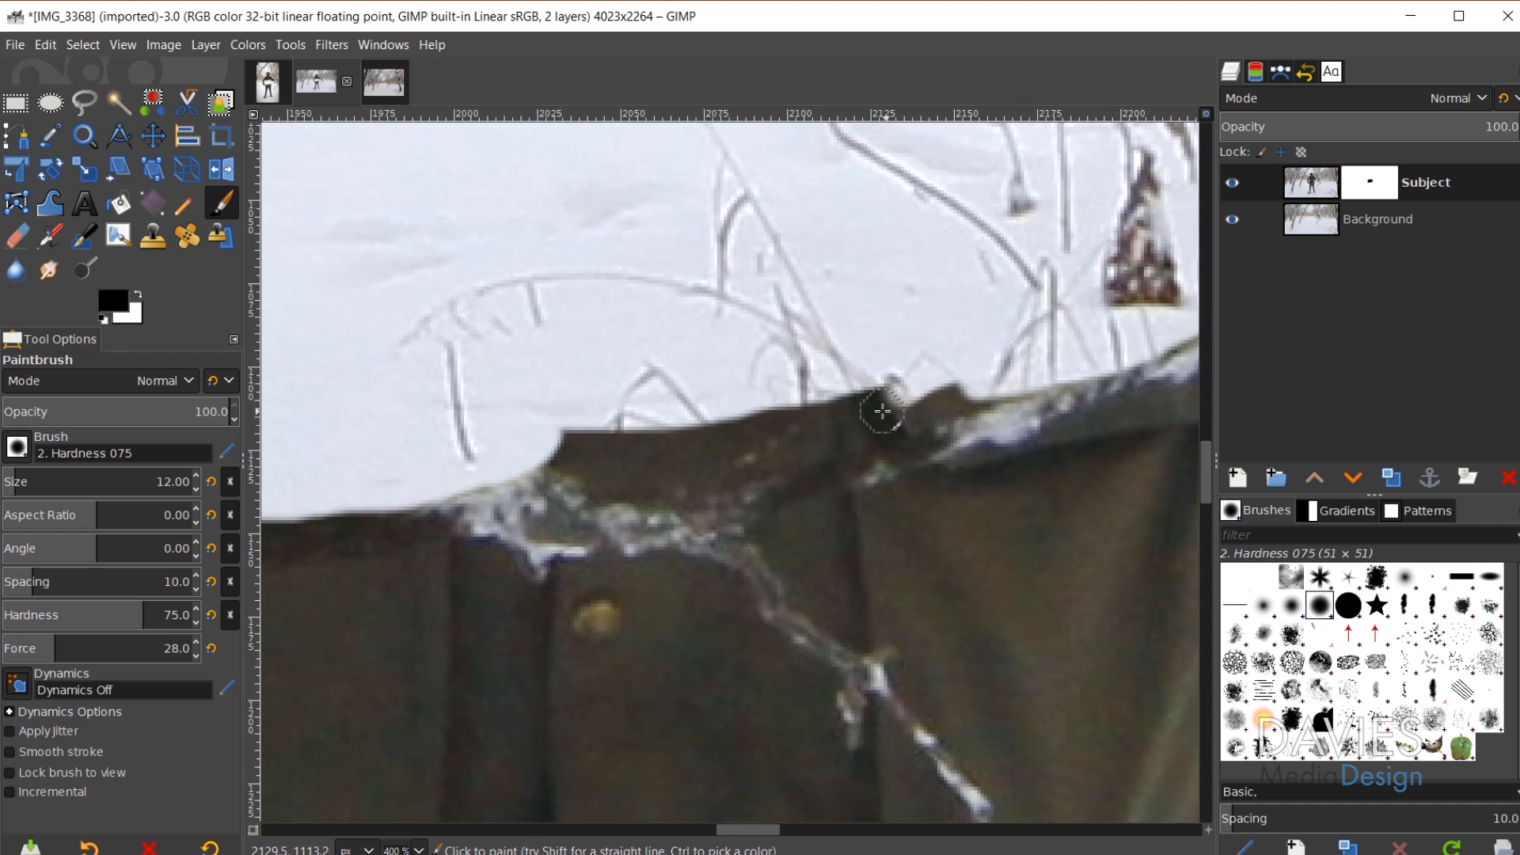
{"action": "mouse_move", "coordinate": [529, 436]}
{"action": "left_mouse_down"}
{"action": "mouse_move", "coordinate": [971, 363]}
{"action": "mouse_move", "coordinate": [968, 378]}
{"action": "mouse_move", "coordinate": [773, 412]}
{"action": "left_mouse_up"}
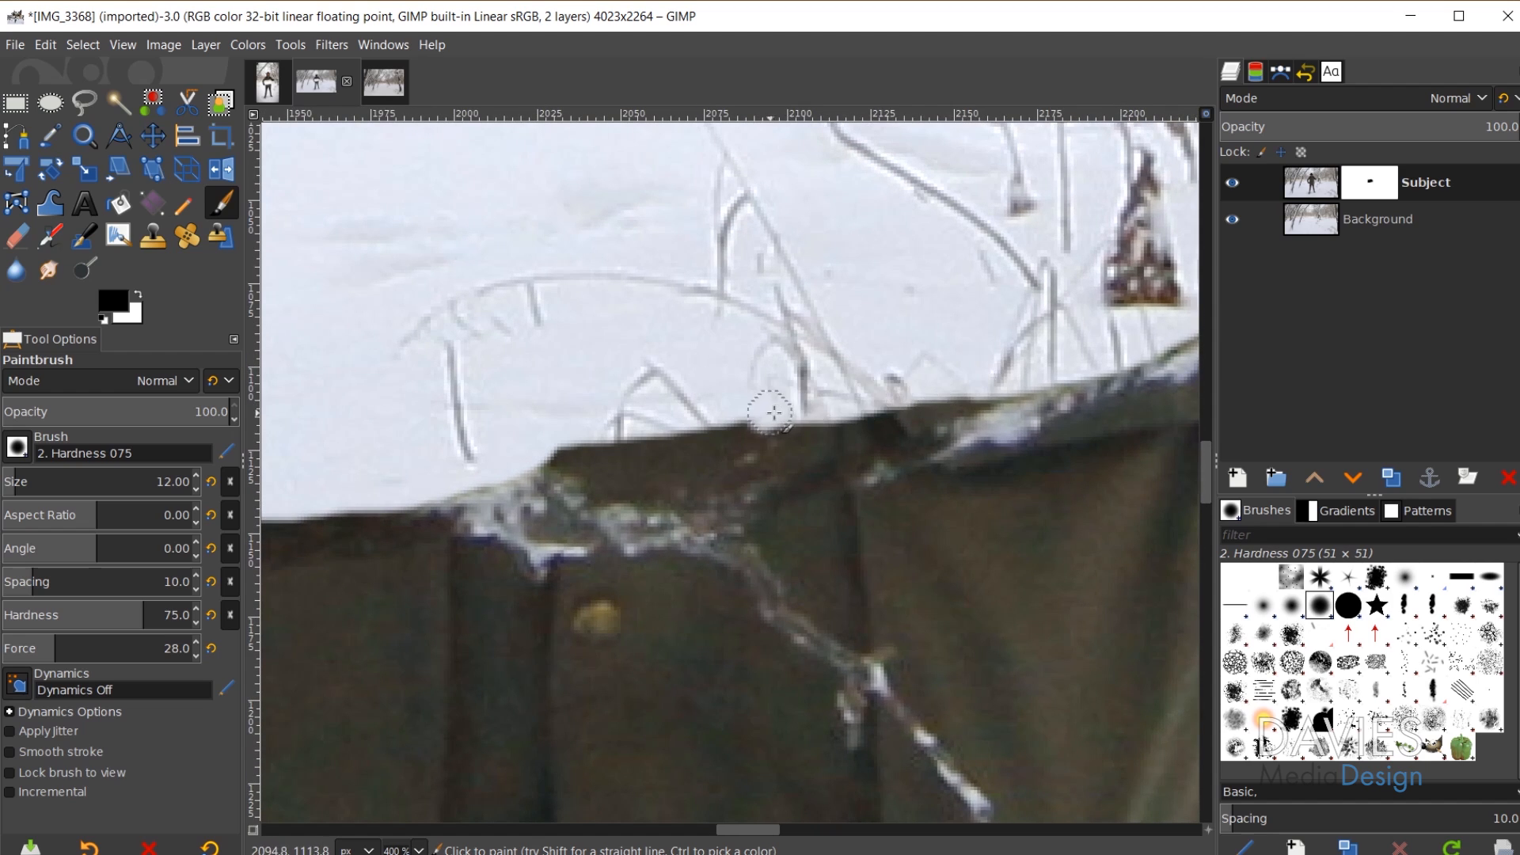
Step: Touch up the lower branch's upper edge with white, and mask out the remaining coat above it with black
{"action": "key", "text": "x"}
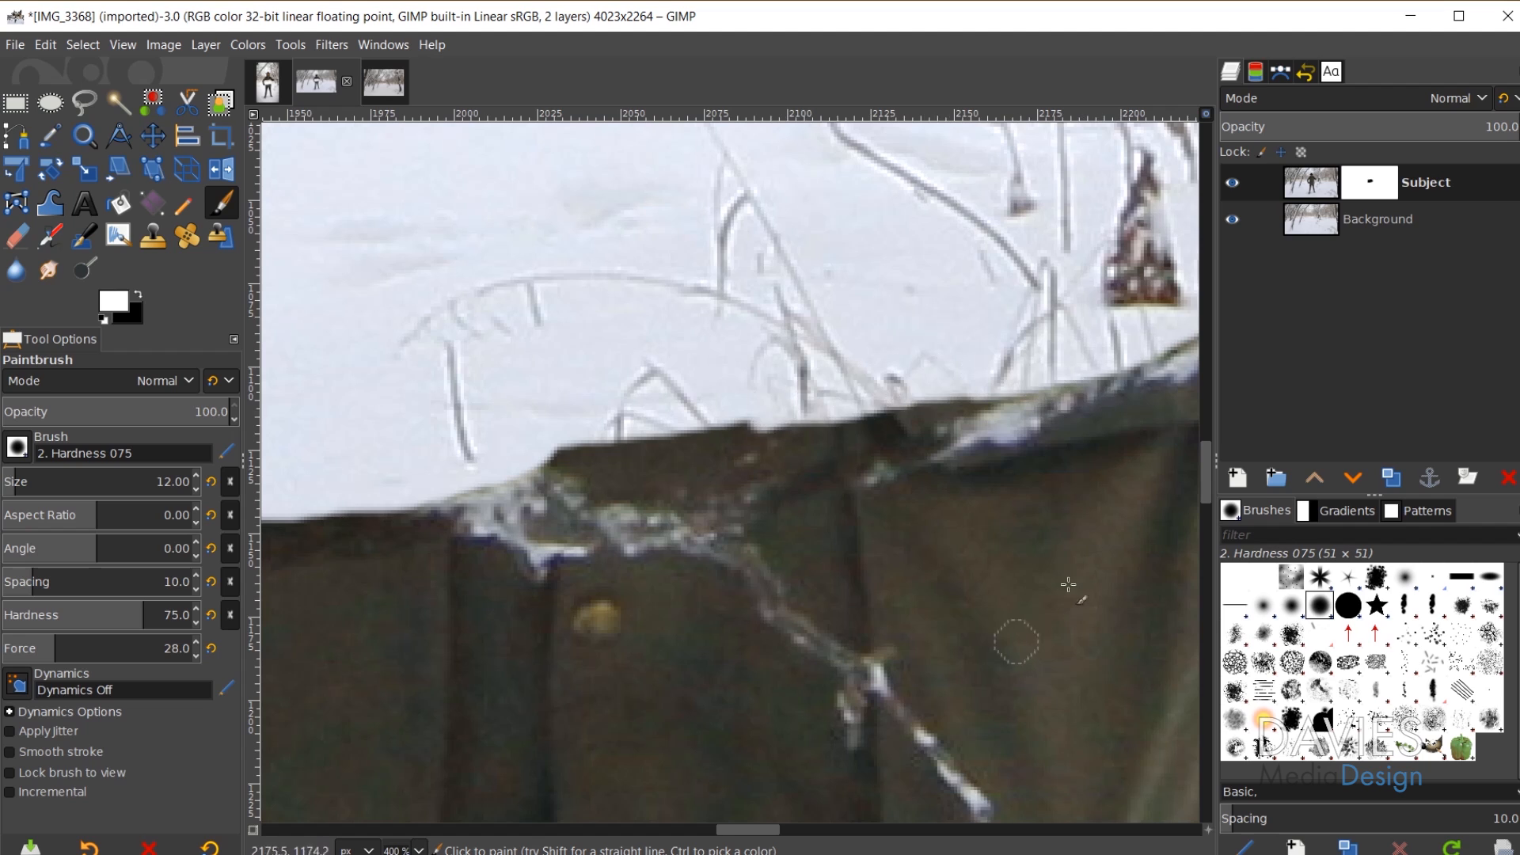
{"action": "left_click_drag", "start_coordinate": [1100, 484], "coordinate": [871, 634]}
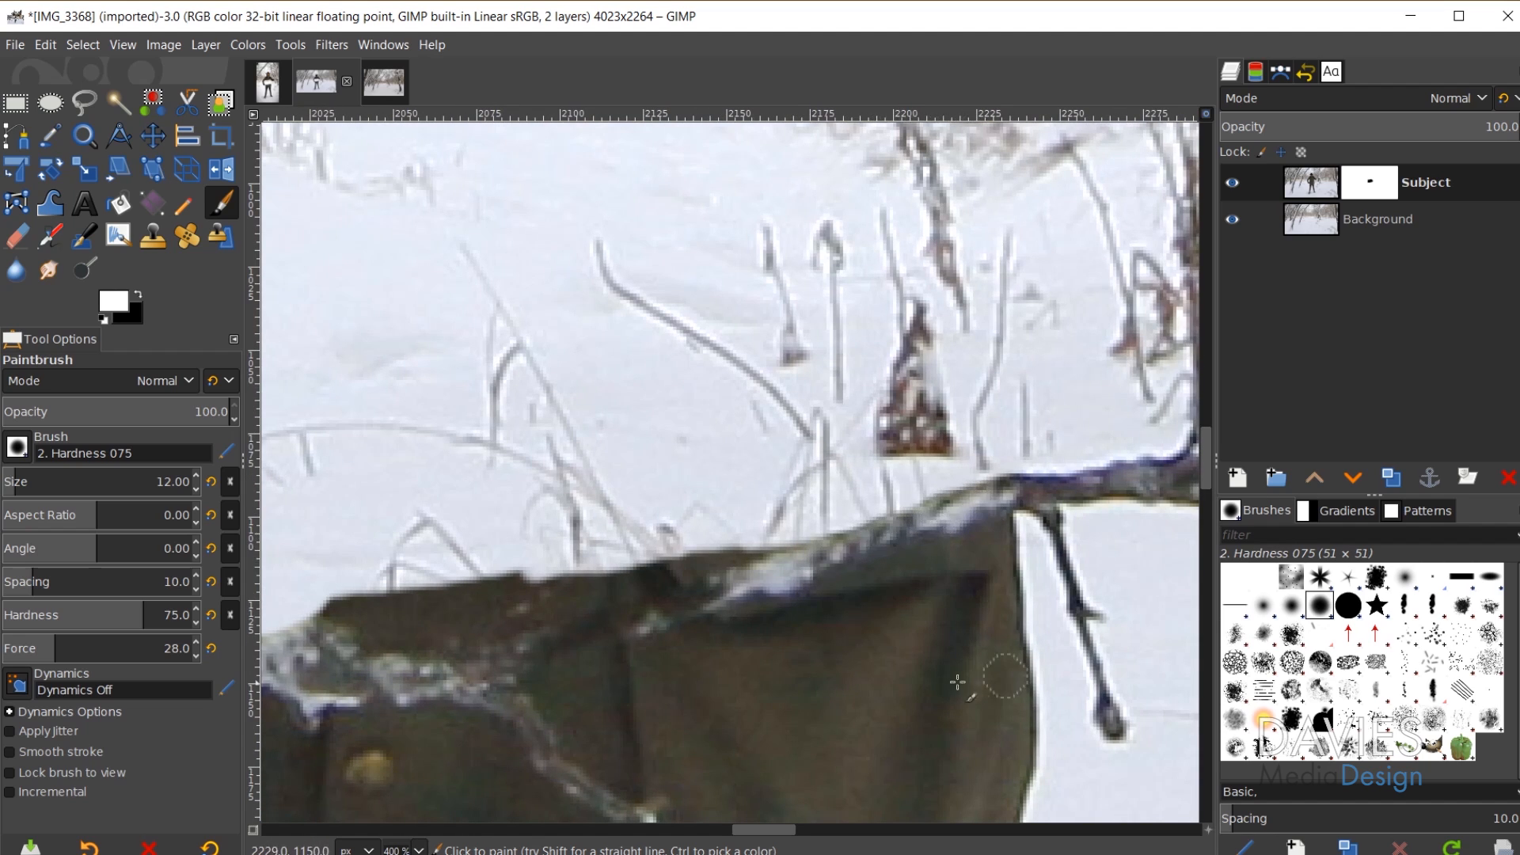
{"action": "key", "text": "x"}
{"action": "left_click_drag", "start_coordinate": [585, 526], "coordinate": [892, 489]}
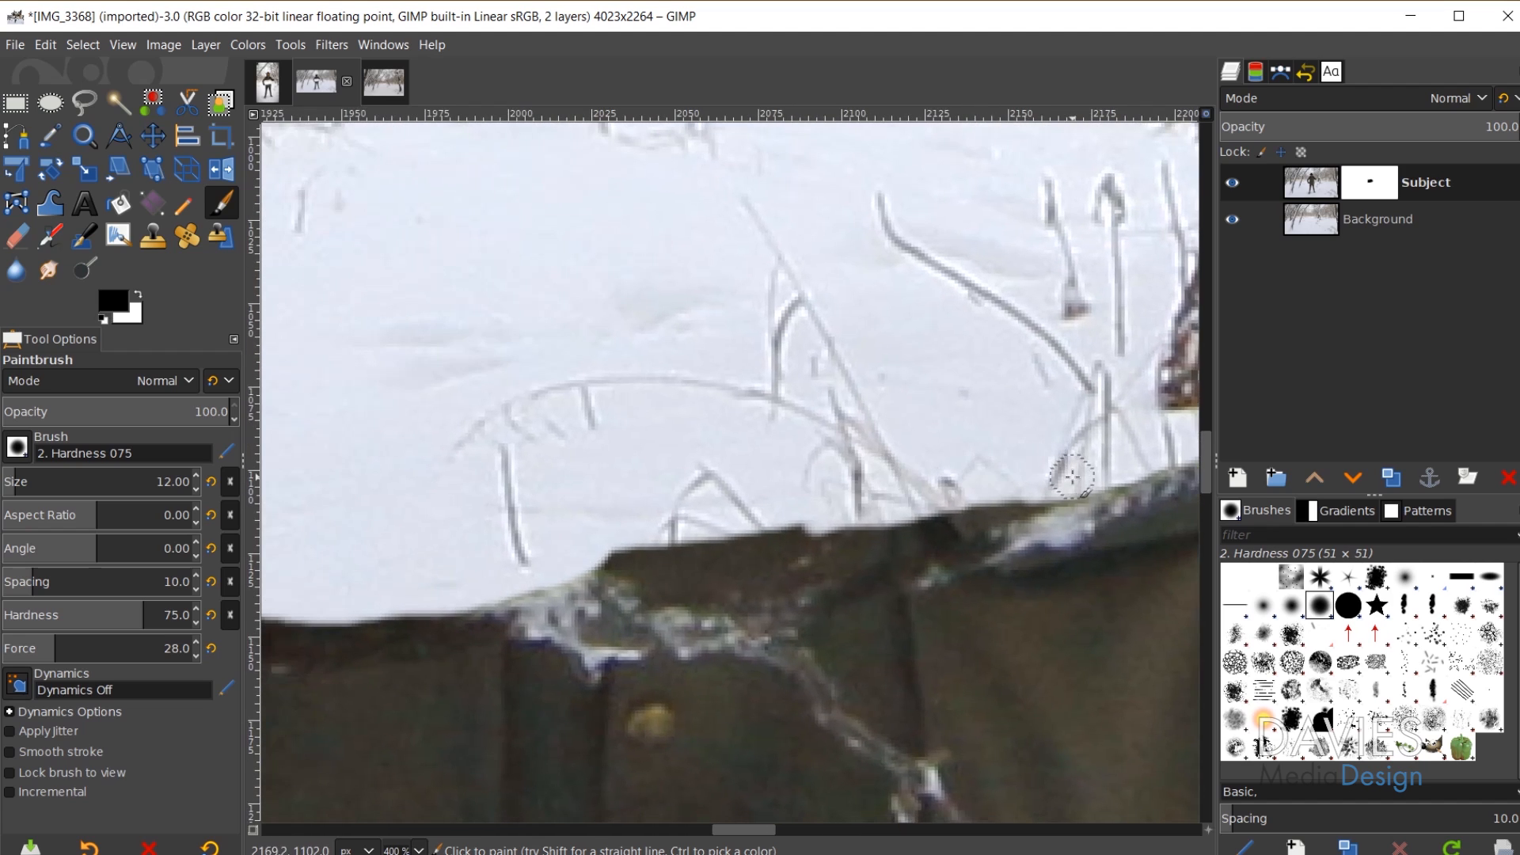
{"action": "mouse_move", "coordinate": [1038, 490]}
{"action": "left_mouse_down"}
{"action": "mouse_move", "coordinate": [712, 572]}
{"action": "mouse_move", "coordinate": [618, 576]}
{"action": "mouse_move", "coordinate": [826, 530]}
{"action": "left_mouse_up"}
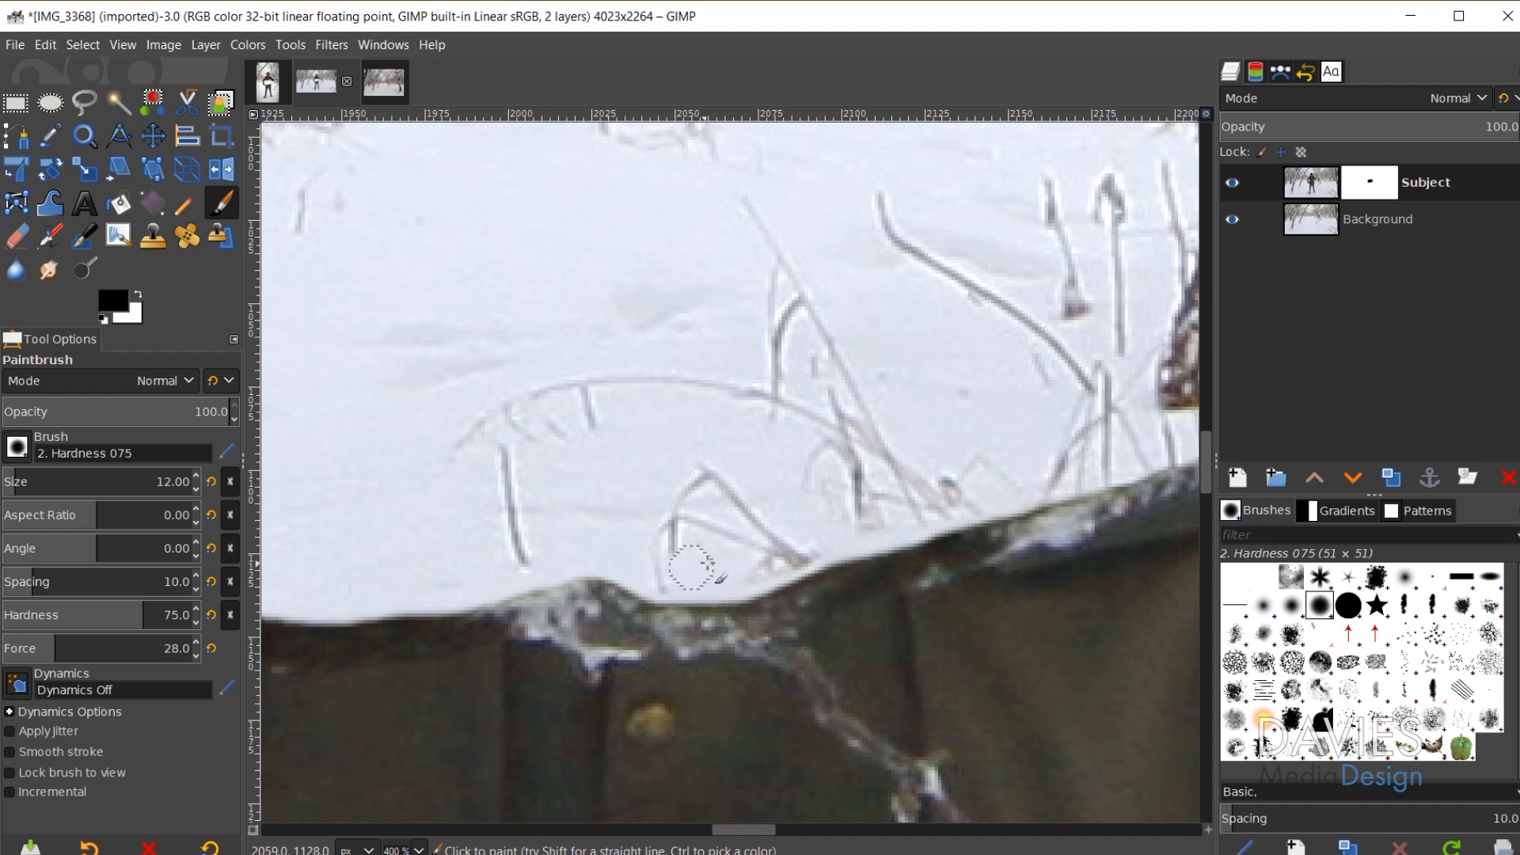
Step: Mask out the coat just below the upper branch, beside the glove holding it, with the size 12 brush
{"action": "scroll", "coordinate": [576, 531], "scroll_direction": "down", "scroll_amount": 4}
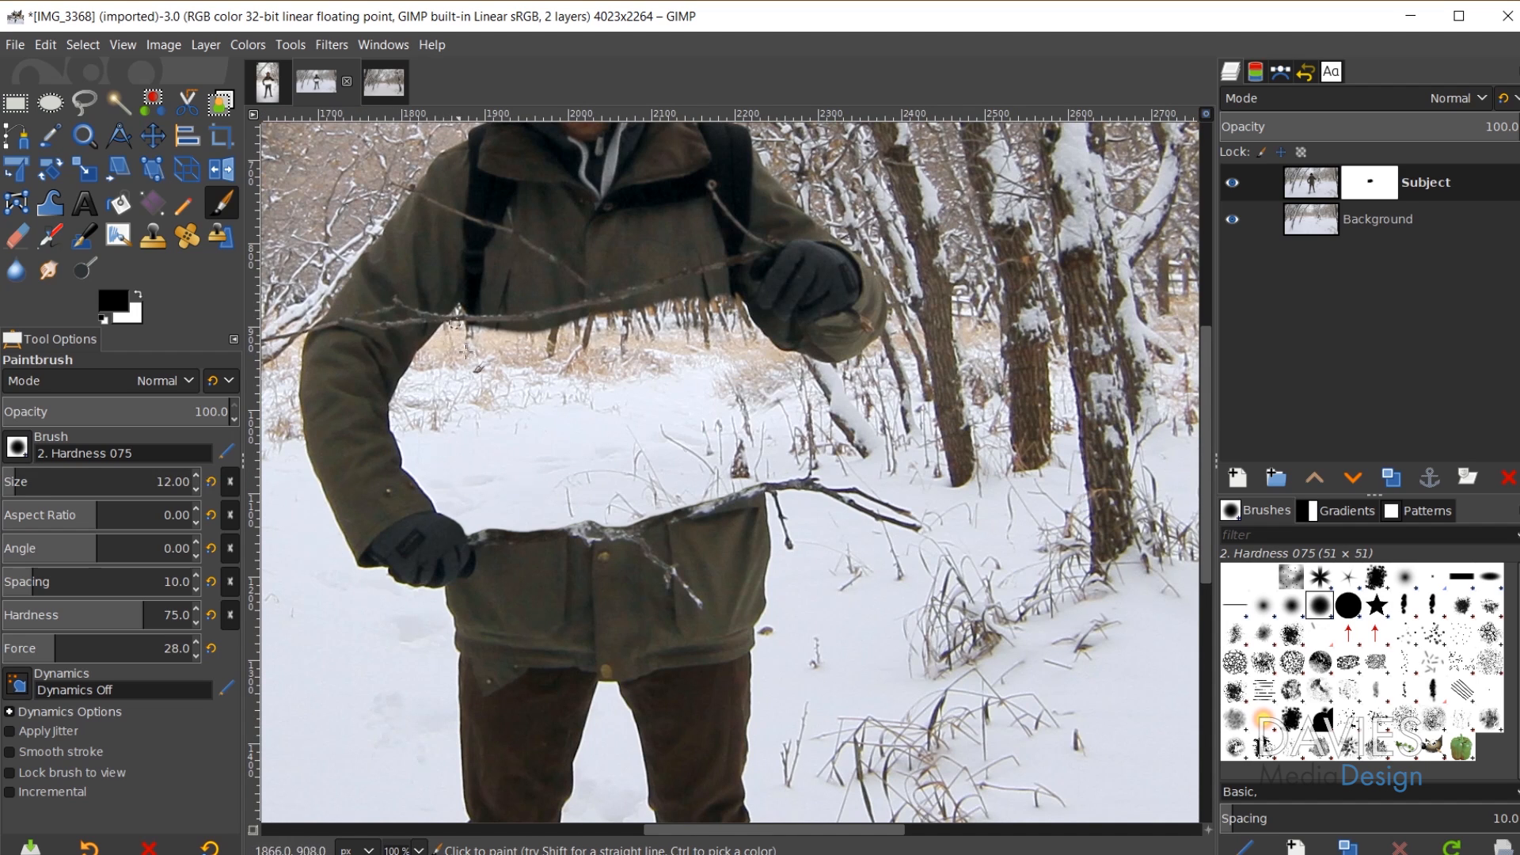
{"action": "scroll", "coordinate": [561, 535], "scroll_direction": "up", "scroll_amount": 5}
{"action": "scroll", "coordinate": [538, 674], "scroll_direction": "down", "scroll_amount": 5}
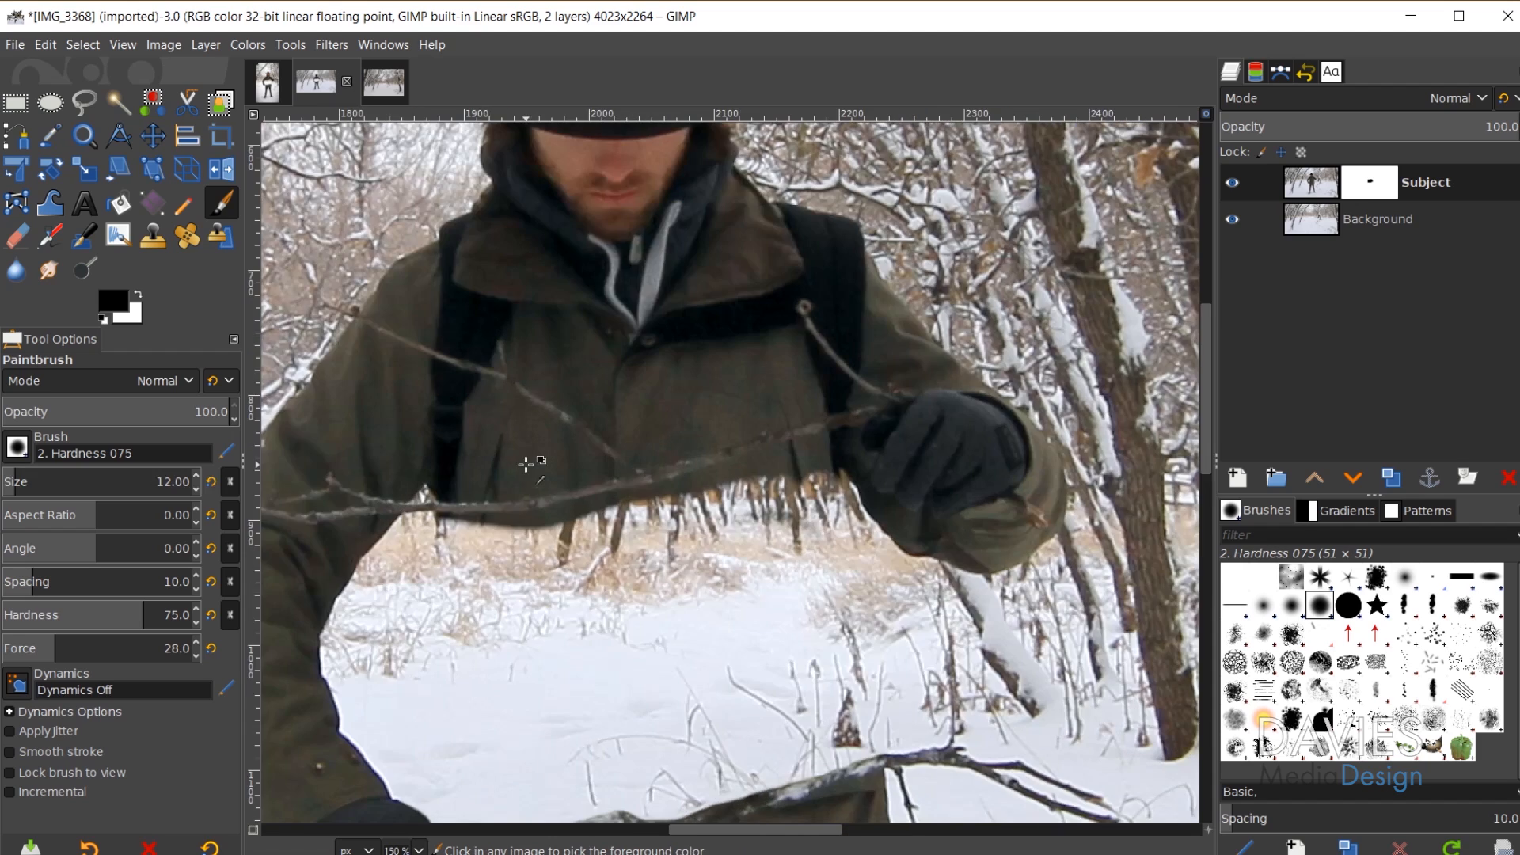
{"action": "scroll", "coordinate": [481, 509], "scroll_direction": "up", "scroll_amount": 2}
{"action": "scroll", "coordinate": [526, 543], "scroll_direction": "up", "scroll_amount": 1}
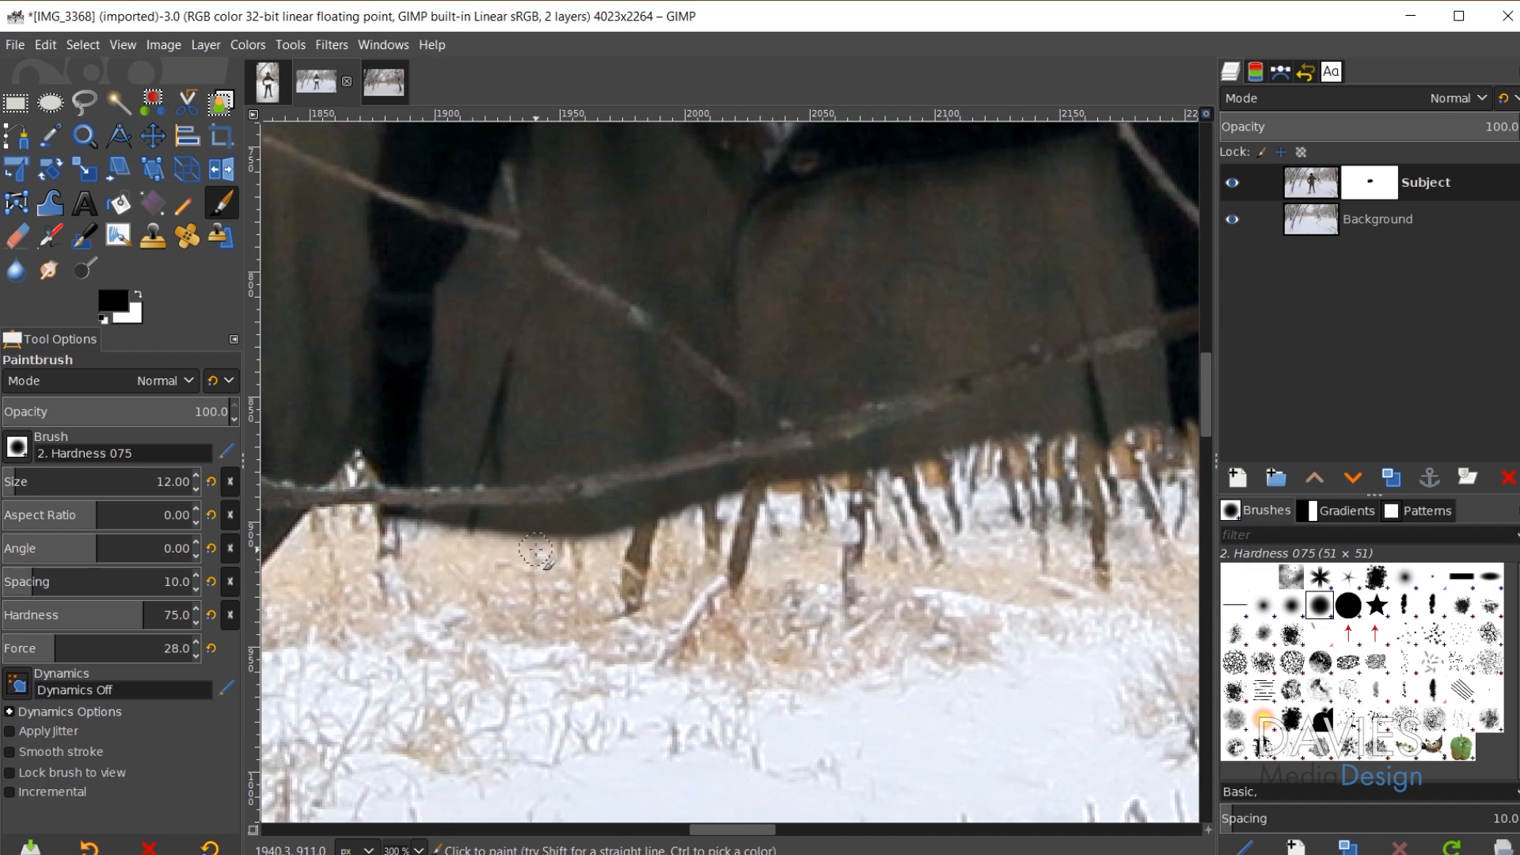
{"action": "mouse_move", "coordinate": [677, 524]}
{"action": "left_mouse_down"}
{"action": "mouse_move", "coordinate": [519, 577]}
{"action": "mouse_move", "coordinate": [602, 561]}
{"action": "left_mouse_up"}
{"action": "left_click_drag", "start_coordinate": [1108, 565], "coordinate": [778, 641]}
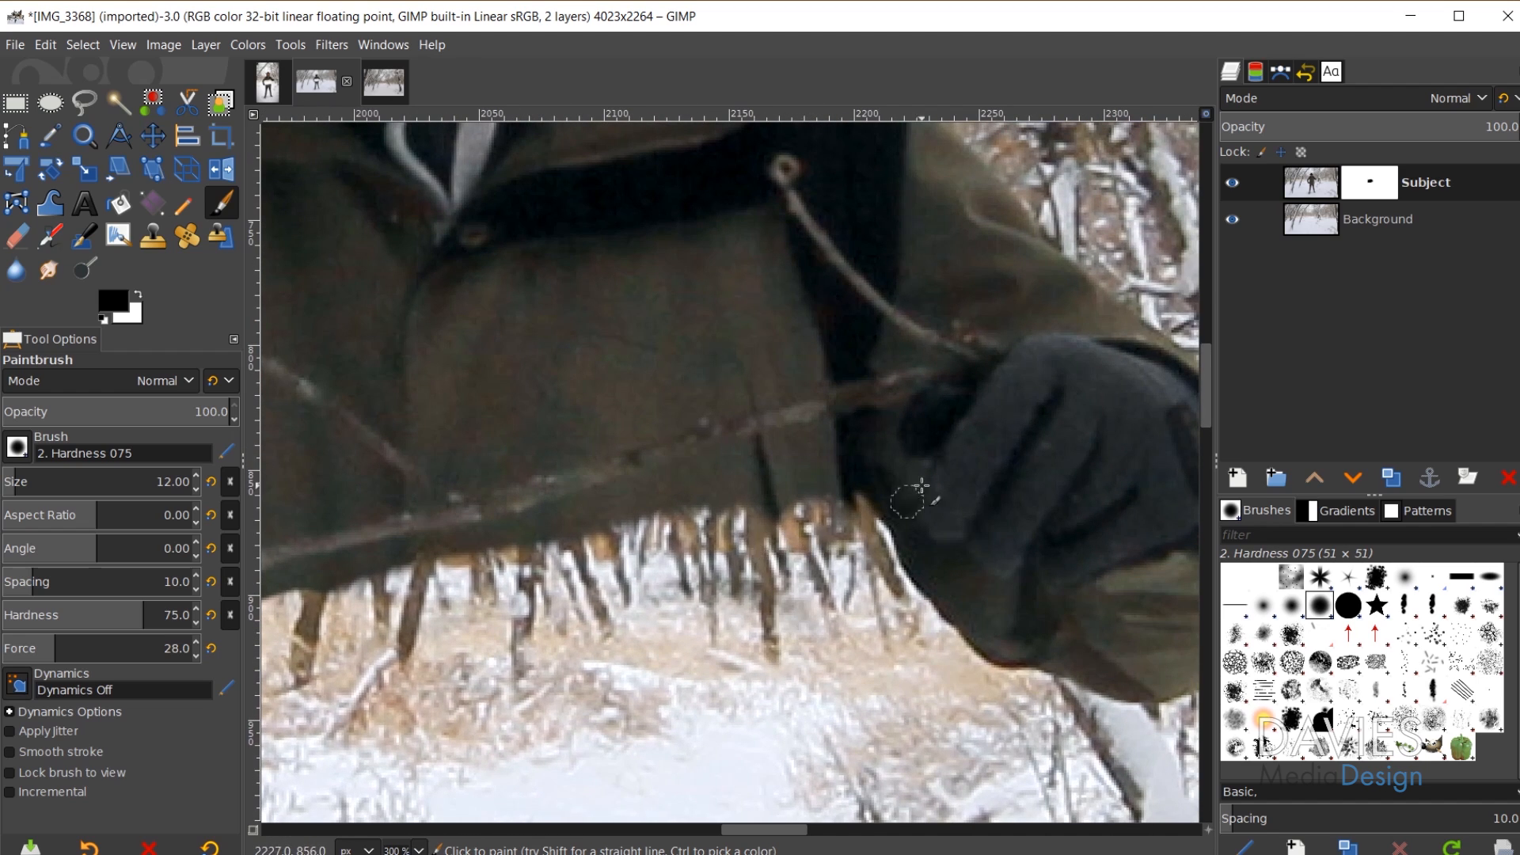
{"action": "scroll", "coordinate": [941, 501], "scroll_direction": "up", "scroll_amount": 1}
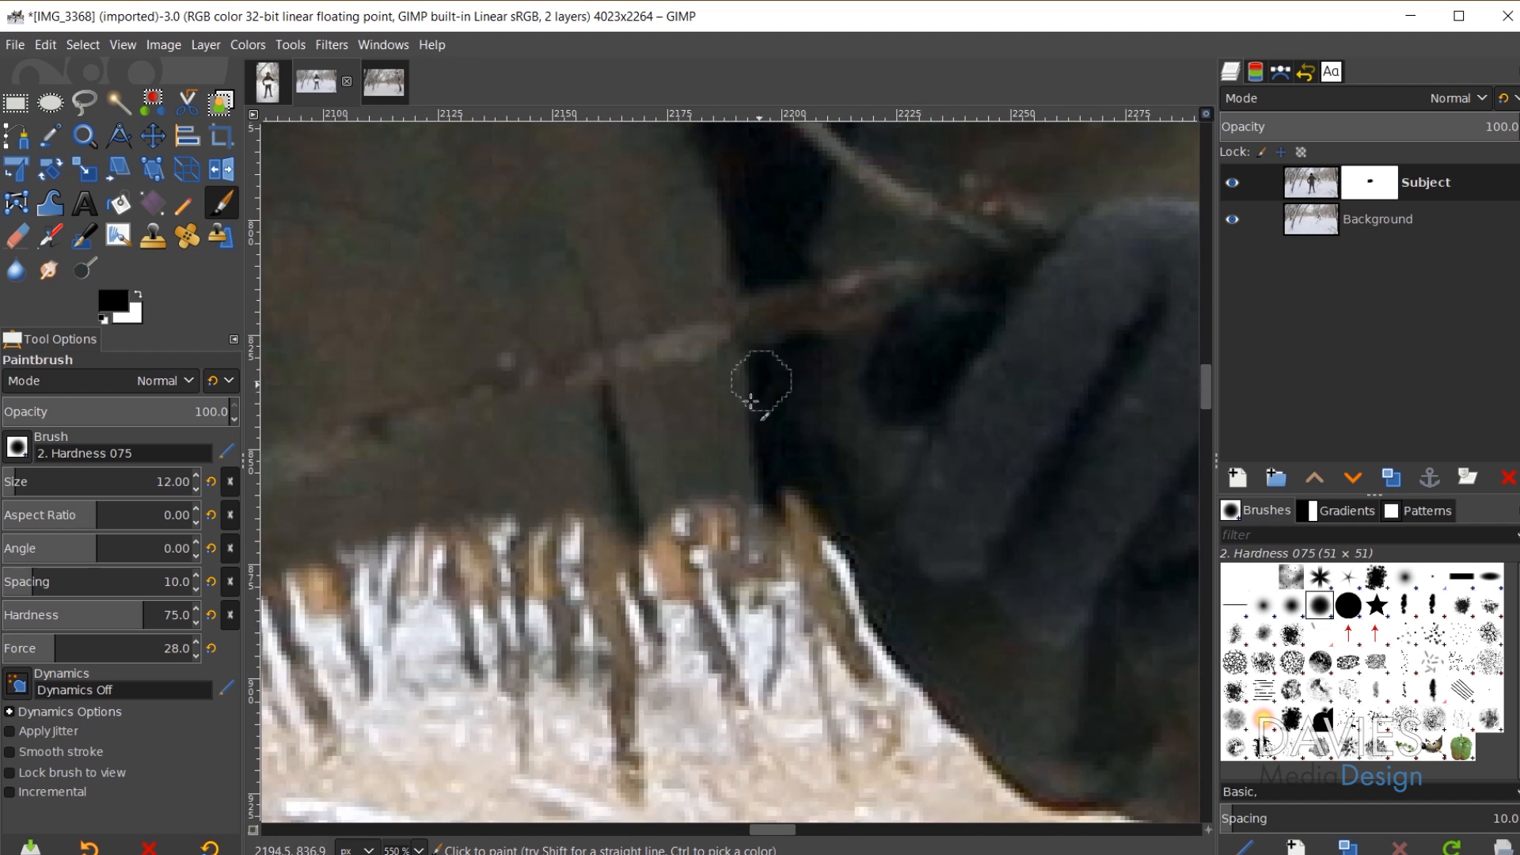
{"action": "scroll", "coordinate": [764, 409], "scroll_direction": "down", "scroll_amount": 1}
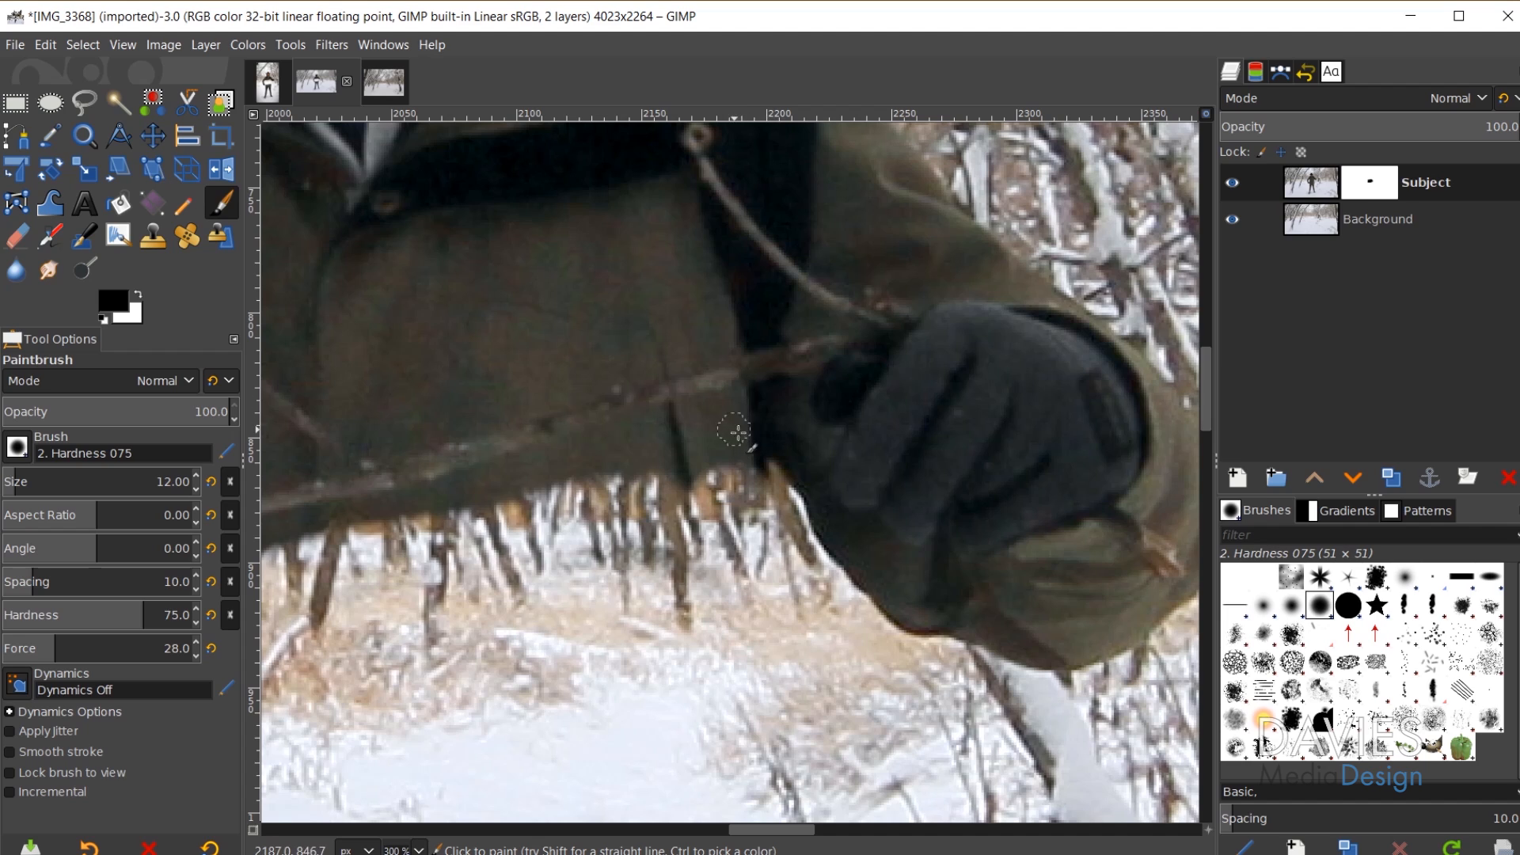
{"action": "scroll", "coordinate": [767, 366], "scroll_direction": "up", "scroll_amount": 3}
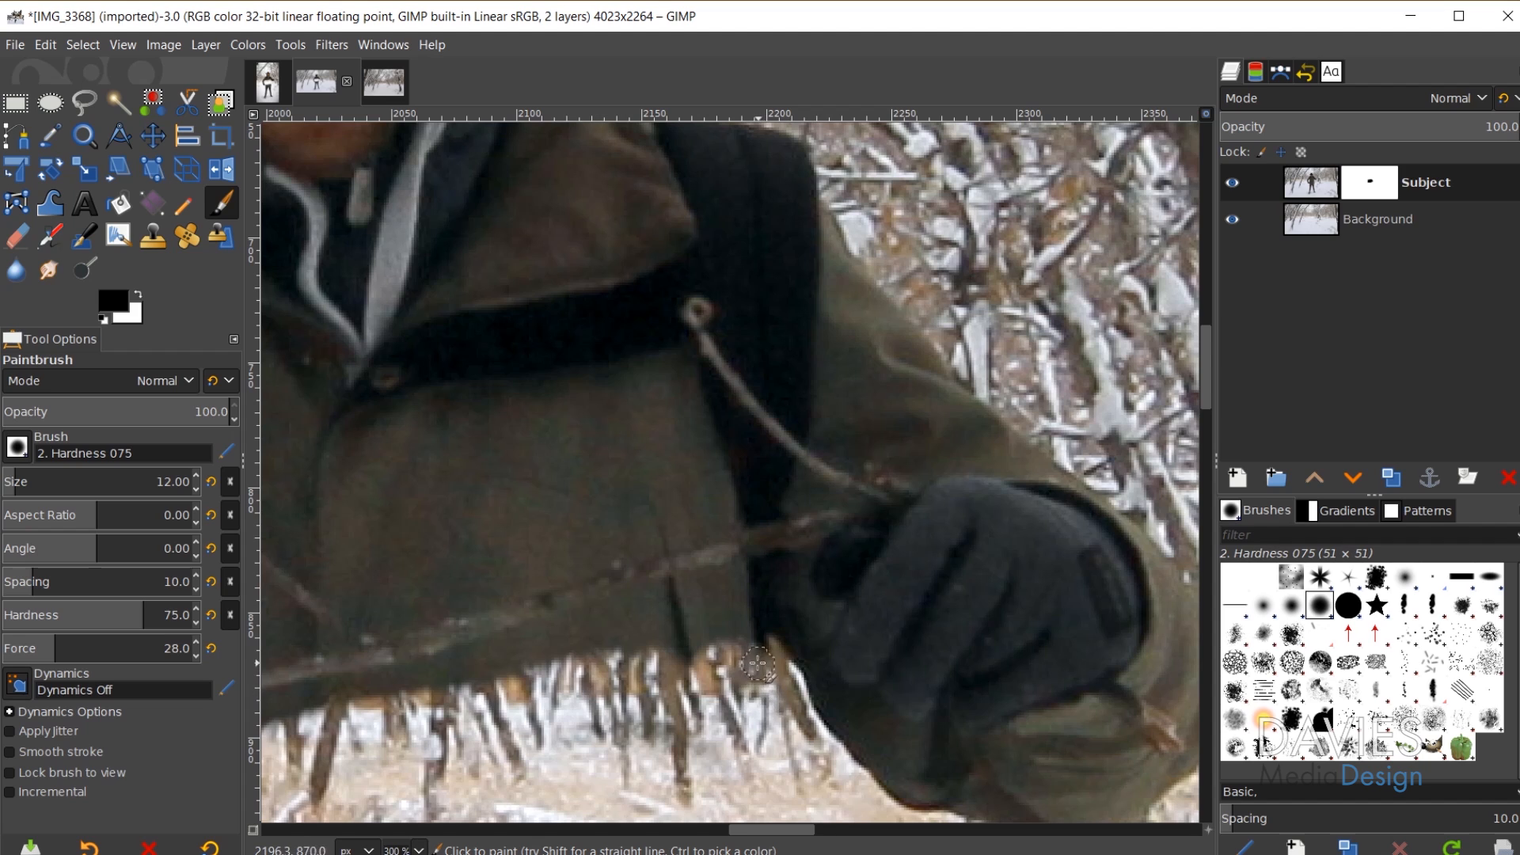
{"action": "scroll", "coordinate": [758, 682], "scroll_direction": "up", "scroll_amount": 4}
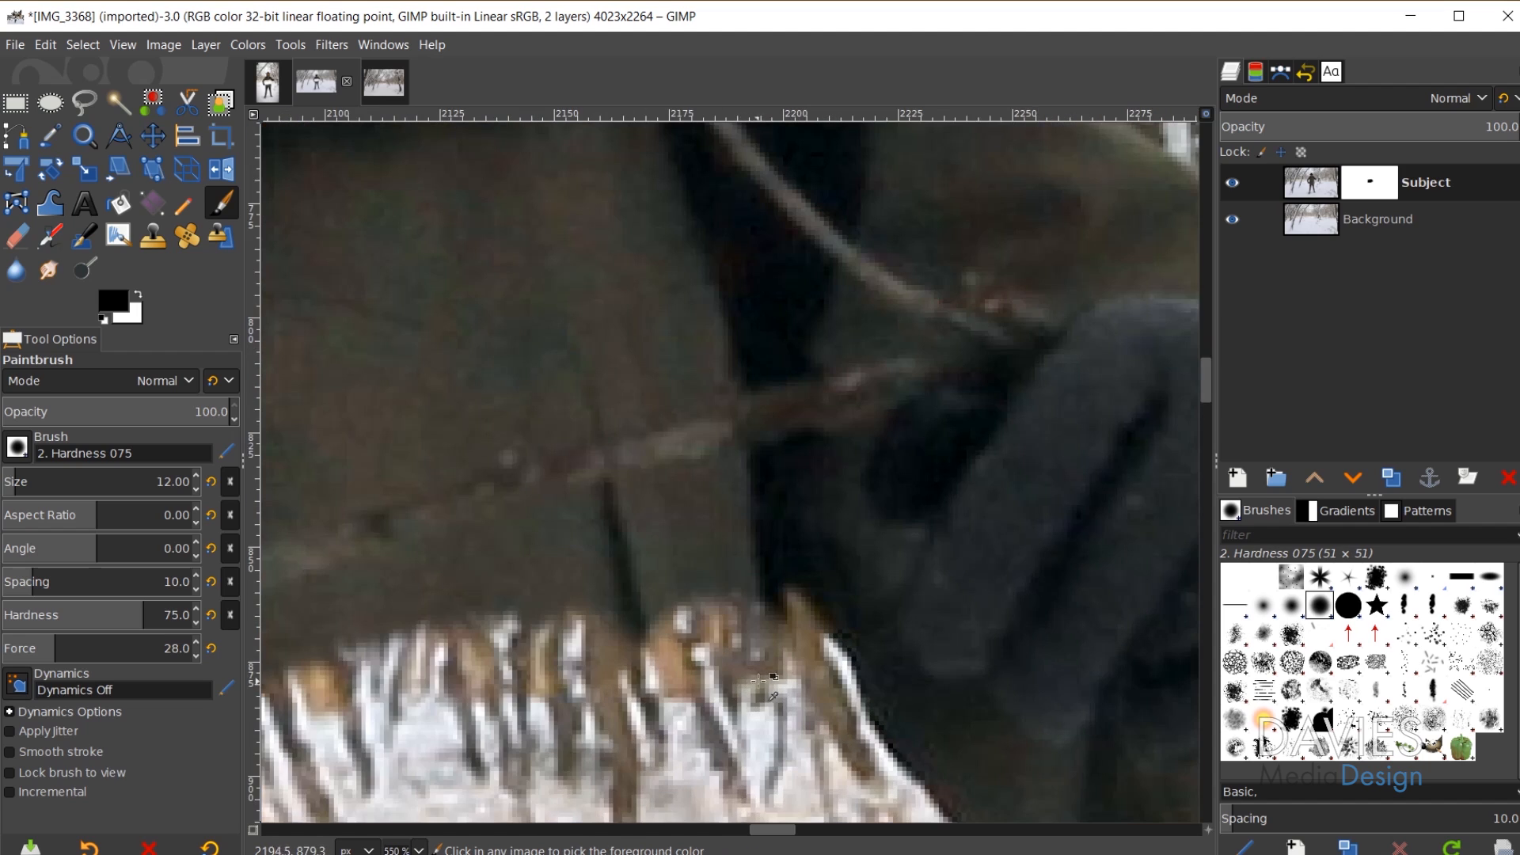
{"action": "scroll", "coordinate": [713, 428], "scroll_direction": "down", "scroll_amount": 1}
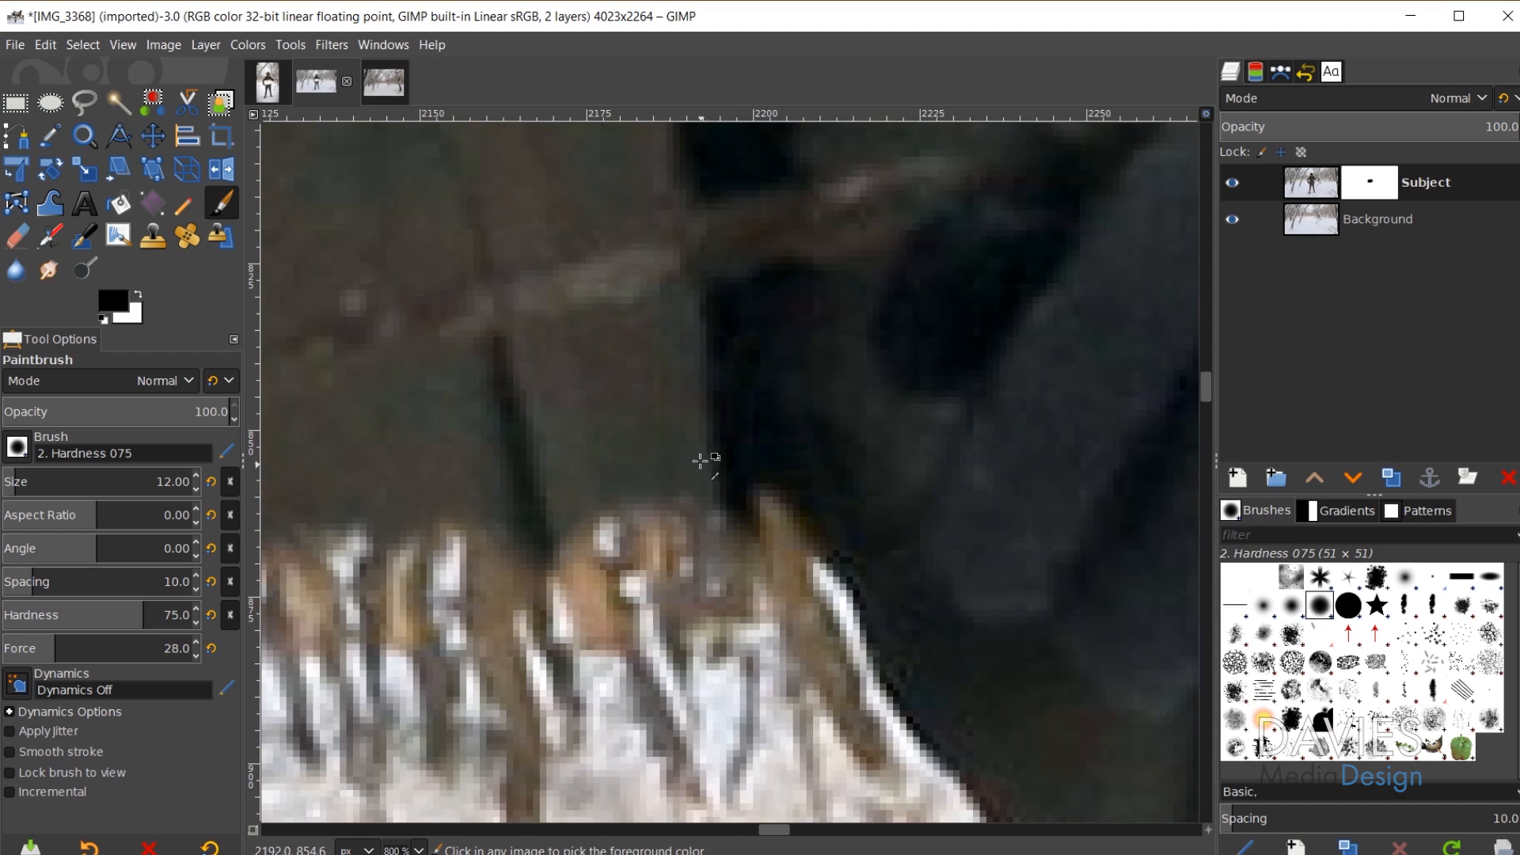
{"action": "mouse_move", "coordinate": [705, 458]}
{"action": "left_mouse_down"}
{"action": "mouse_move", "coordinate": [687, 532]}
{"action": "mouse_move", "coordinate": [669, 449]}
{"action": "mouse_move", "coordinate": [679, 560]}
{"action": "mouse_move", "coordinate": [662, 461]}
{"action": "mouse_move", "coordinate": [680, 338]}
{"action": "left_mouse_up"}
{"action": "scroll", "coordinate": [680, 338], "scroll_direction": "down", "scroll_amount": 6}
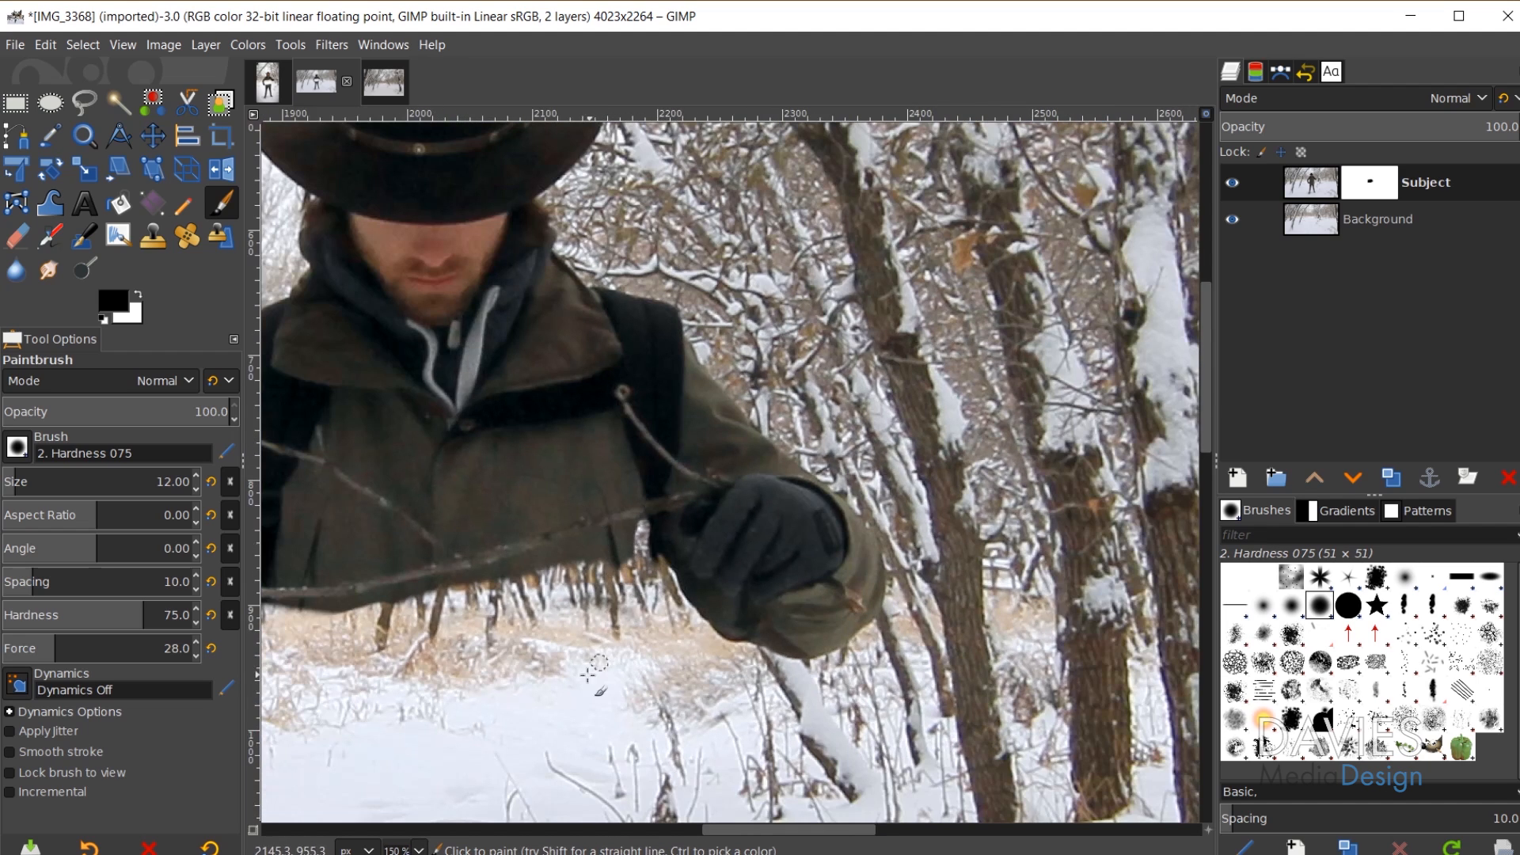
{"action": "scroll", "coordinate": [587, 674], "scroll_direction": "up", "scroll_amount": 6}
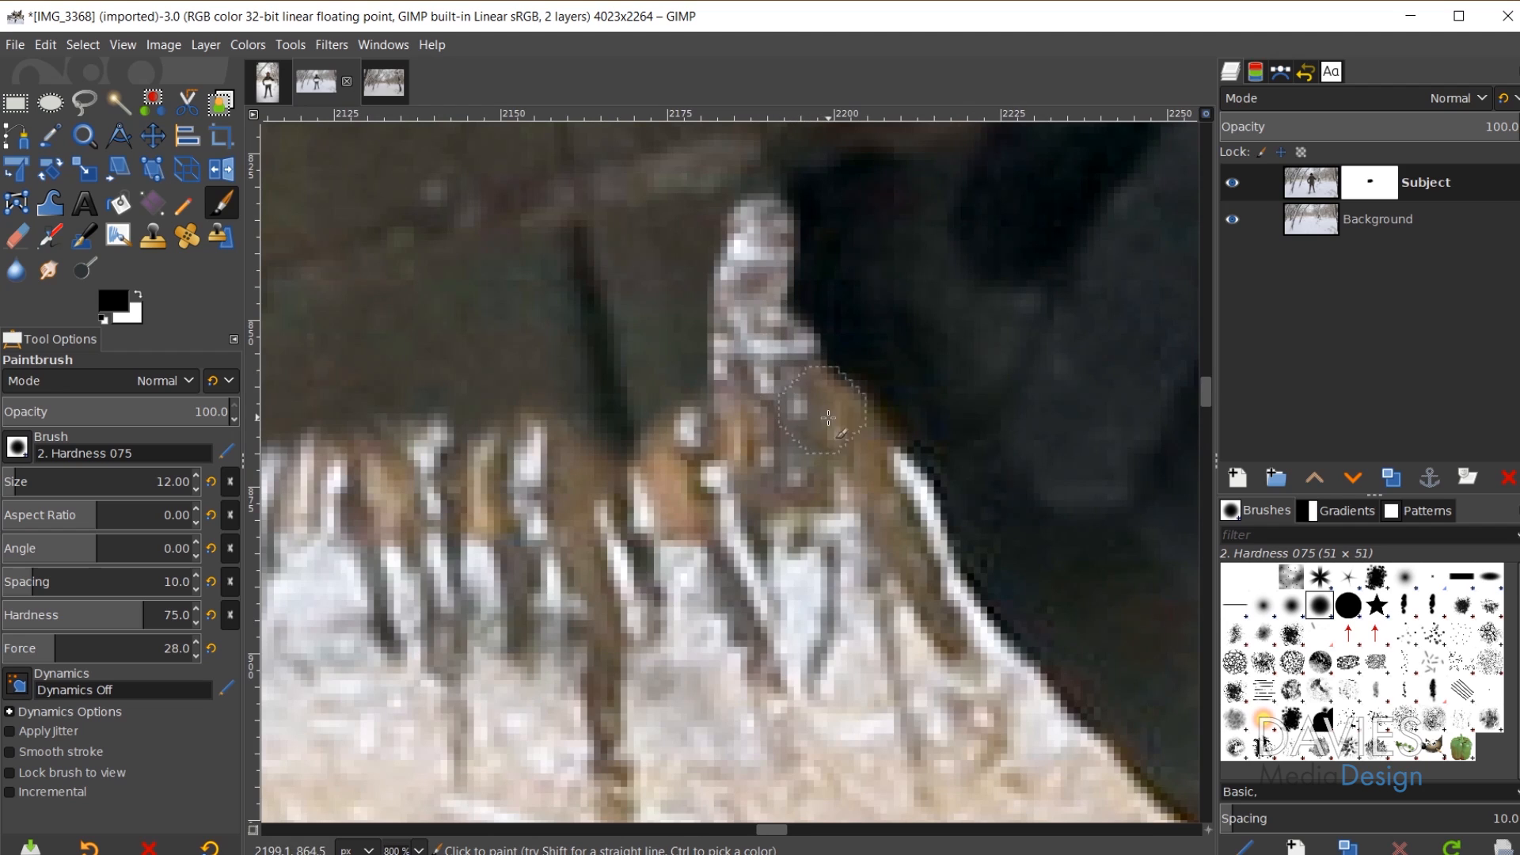
{"action": "left_click_drag", "start_coordinate": [828, 418], "coordinate": [791, 253]}
Step: Increase the brush size to 14 and mask out the remaining coat along the entire underside of the upper branch
{"action": "scroll", "coordinate": [819, 607], "scroll_direction": "down", "scroll_amount": 3}
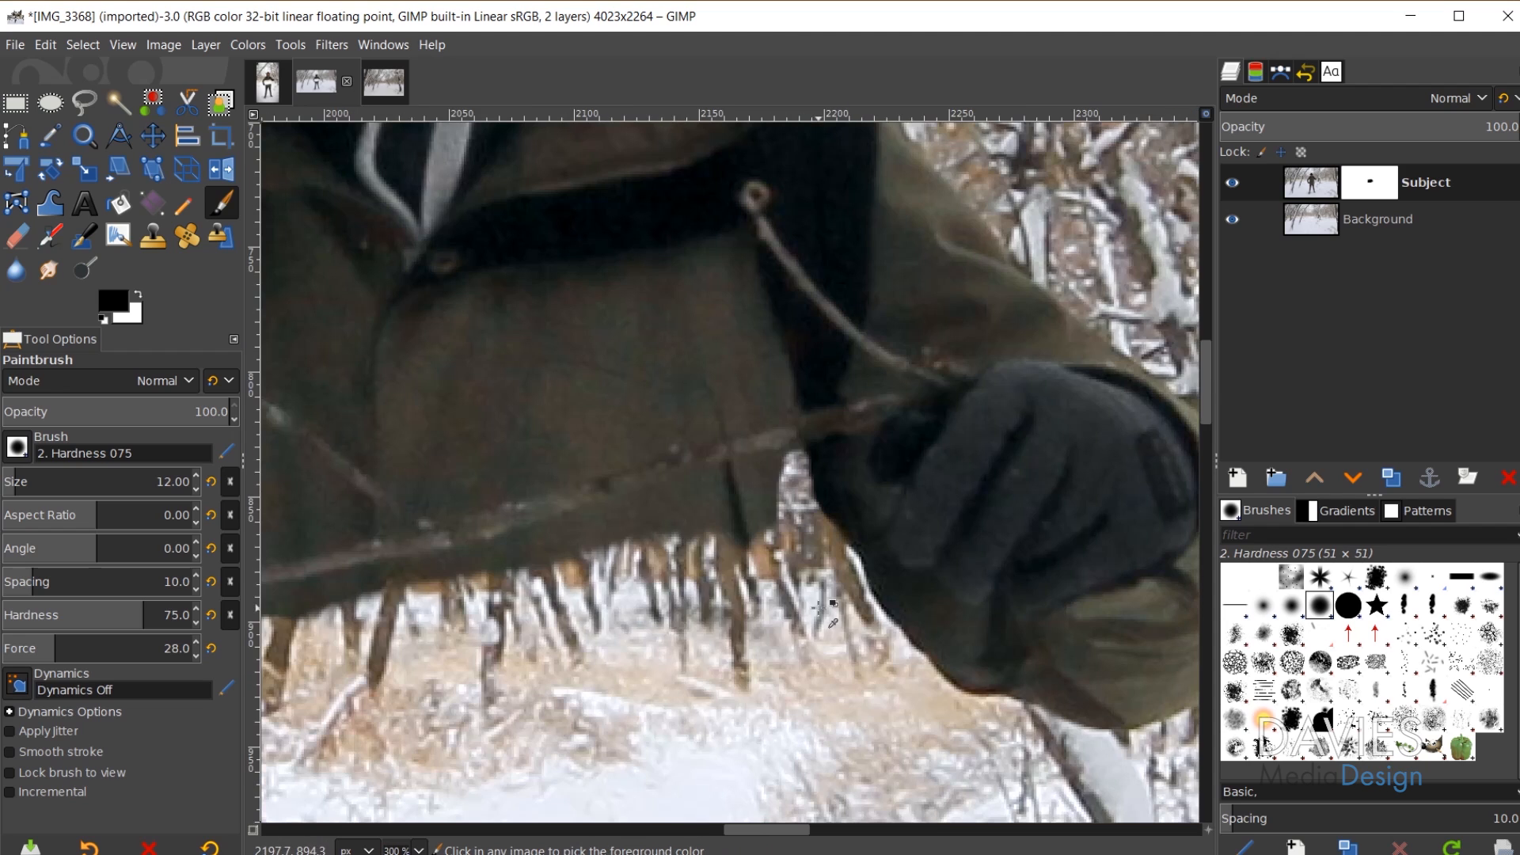
{"action": "scroll", "coordinate": [831, 611], "scroll_direction": "up", "scroll_amount": 3}
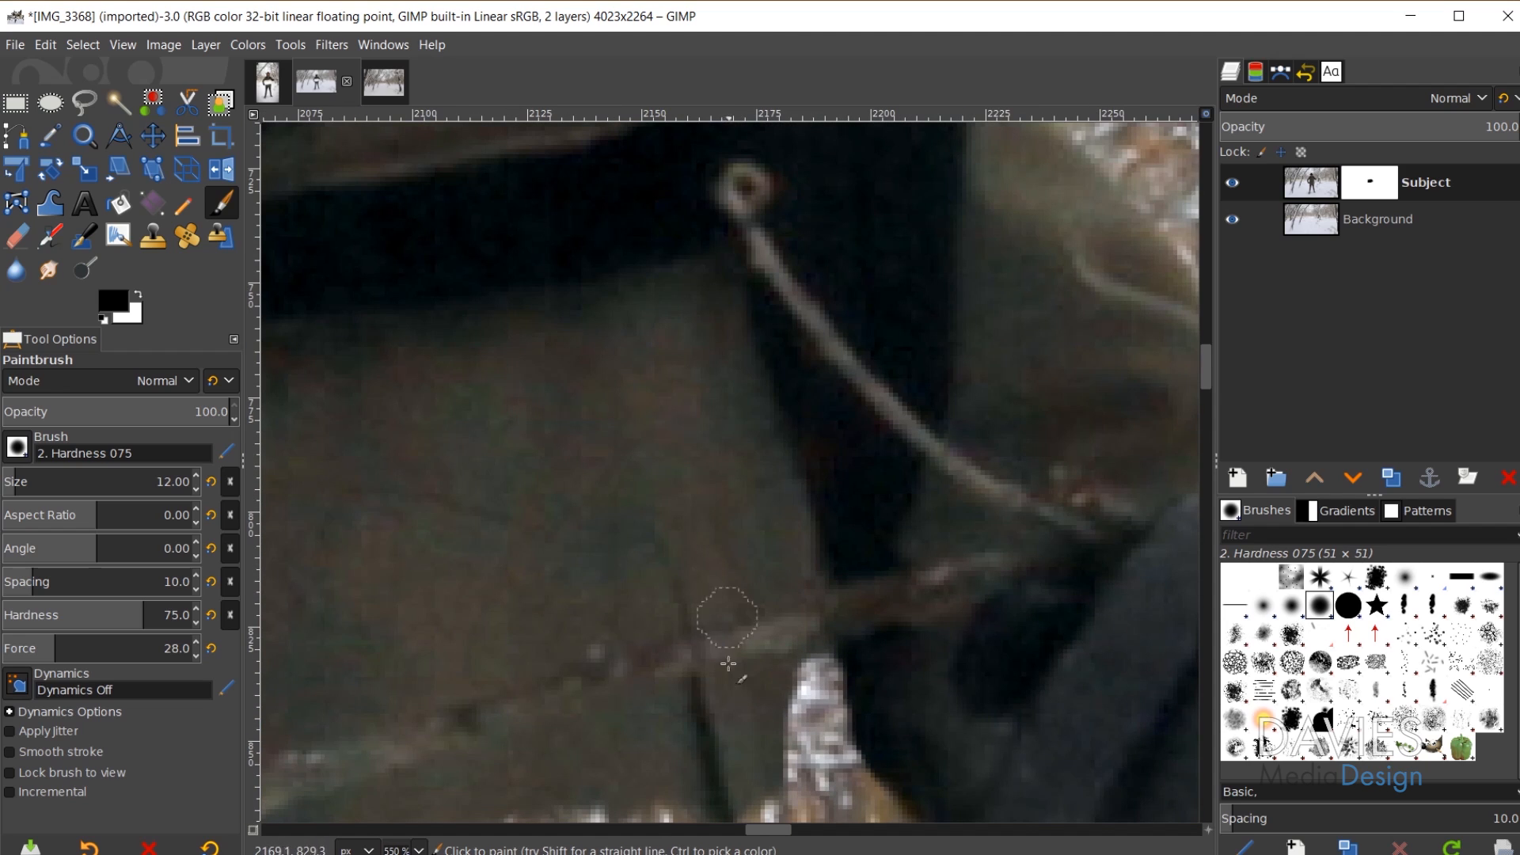
{"action": "scroll", "coordinate": [671, 594], "scroll_direction": "down", "scroll_amount": 2}
{"action": "mouse_move", "coordinate": [732, 499]}
{"action": "left_mouse_down"}
{"action": "mouse_move", "coordinate": [782, 444]}
{"action": "mouse_move", "coordinate": [648, 511]}
{"action": "mouse_move", "coordinate": [795, 400]}
{"action": "mouse_move", "coordinate": [768, 388]}
{"action": "mouse_move", "coordinate": [703, 450]}
{"action": "mouse_move", "coordinate": [579, 470]}
{"action": "left_mouse_up"}
{"action": "key", "text": "bracketright"}
{"action": "key", "text": "bracketright"}
{"action": "mouse_move", "coordinate": [819, 372]}
{"action": "left_mouse_down"}
{"action": "mouse_move", "coordinate": [797, 349]}
{"action": "mouse_move", "coordinate": [660, 385]}
{"action": "mouse_move", "coordinate": [764, 342]}
{"action": "mouse_move", "coordinate": [744, 335]}
{"action": "mouse_move", "coordinate": [623, 385]}
{"action": "mouse_move", "coordinate": [572, 430]}
{"action": "left_mouse_up"}
{"action": "left_click_drag", "start_coordinate": [571, 430], "coordinate": [882, 419]}
{"action": "mouse_move", "coordinate": [881, 419]}
{"action": "left_mouse_down"}
{"action": "mouse_move", "coordinate": [871, 395]}
{"action": "mouse_move", "coordinate": [847, 399]}
{"action": "mouse_move", "coordinate": [892, 428]}
{"action": "mouse_move", "coordinate": [752, 448]}
{"action": "left_mouse_up"}
{"action": "mouse_move", "coordinate": [752, 448]}
{"action": "left_mouse_down"}
{"action": "mouse_move", "coordinate": [1007, 402]}
{"action": "mouse_move", "coordinate": [1036, 364]}
{"action": "mouse_move", "coordinate": [757, 451]}
{"action": "mouse_move", "coordinate": [897, 475]}
{"action": "mouse_move", "coordinate": [637, 495]}
{"action": "mouse_move", "coordinate": [697, 474]}
{"action": "left_mouse_up"}
{"action": "left_click_drag", "start_coordinate": [705, 547], "coordinate": [995, 582]}
{"action": "mouse_move", "coordinate": [910, 538]}
{"action": "left_mouse_down"}
{"action": "mouse_move", "coordinate": [1018, 496]}
{"action": "mouse_move", "coordinate": [709, 602]}
{"action": "left_mouse_up"}
{"action": "left_click_drag", "start_coordinate": [821, 698], "coordinate": [987, 628]}
{"action": "mouse_move", "coordinate": [414, 568]}
{"action": "left_mouse_down"}
{"action": "mouse_move", "coordinate": [440, 523]}
{"action": "mouse_move", "coordinate": [608, 529]}
{"action": "mouse_move", "coordinate": [964, 496]}
{"action": "mouse_move", "coordinate": [1033, 459]}
{"action": "mouse_move", "coordinate": [609, 546]}
{"action": "left_mouse_up"}
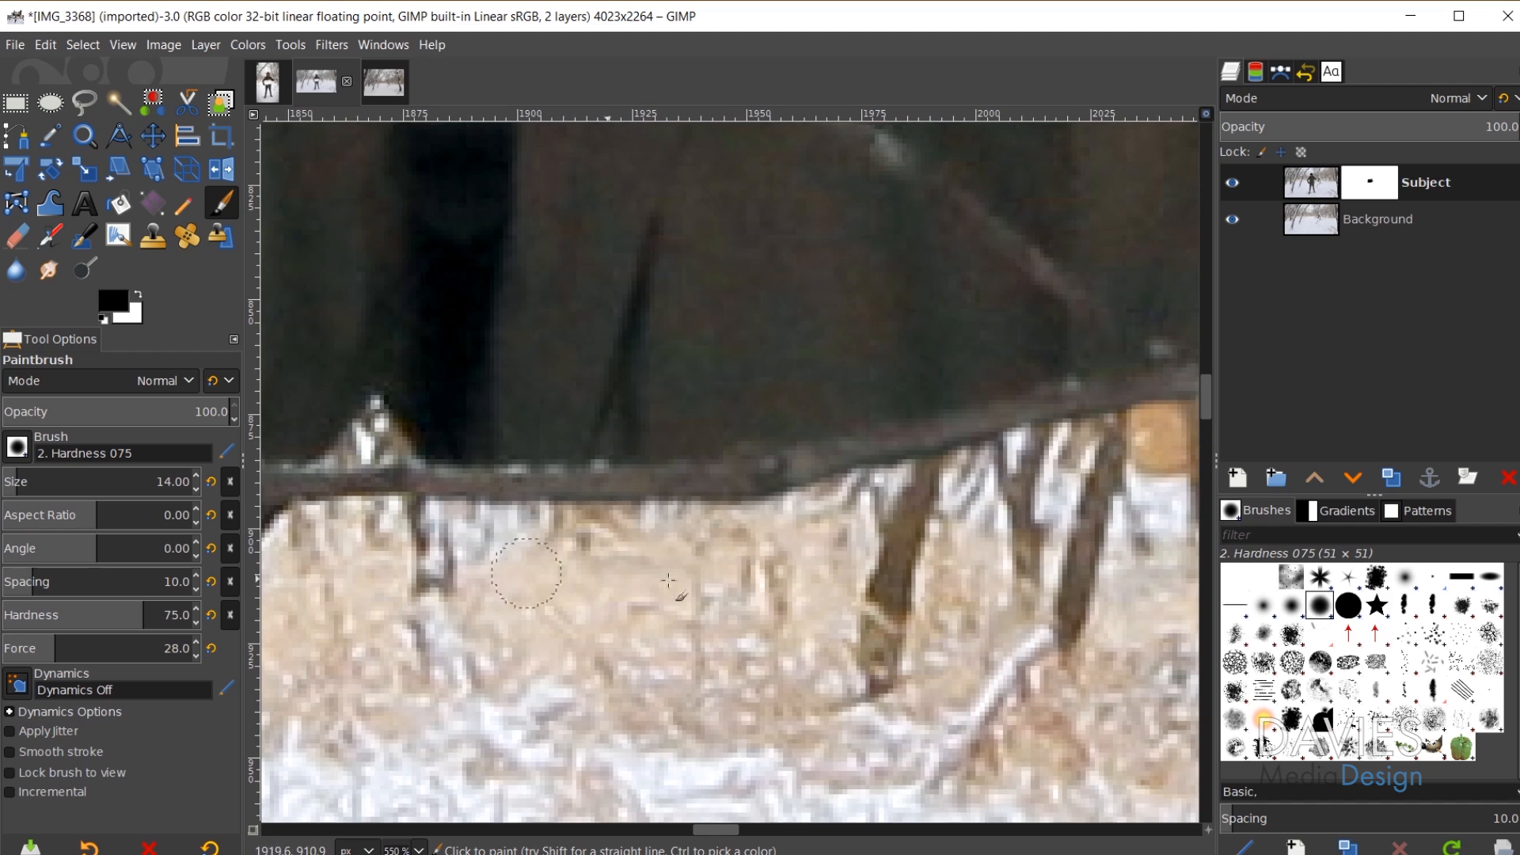
{"action": "mouse_move", "coordinate": [1029, 447]}
{"action": "left_mouse_down"}
{"action": "mouse_move", "coordinate": [1049, 458]}
{"action": "mouse_move", "coordinate": [982, 453]}
{"action": "mouse_move", "coordinate": [899, 487]}
{"action": "mouse_move", "coordinate": [736, 507]}
{"action": "left_mouse_up"}
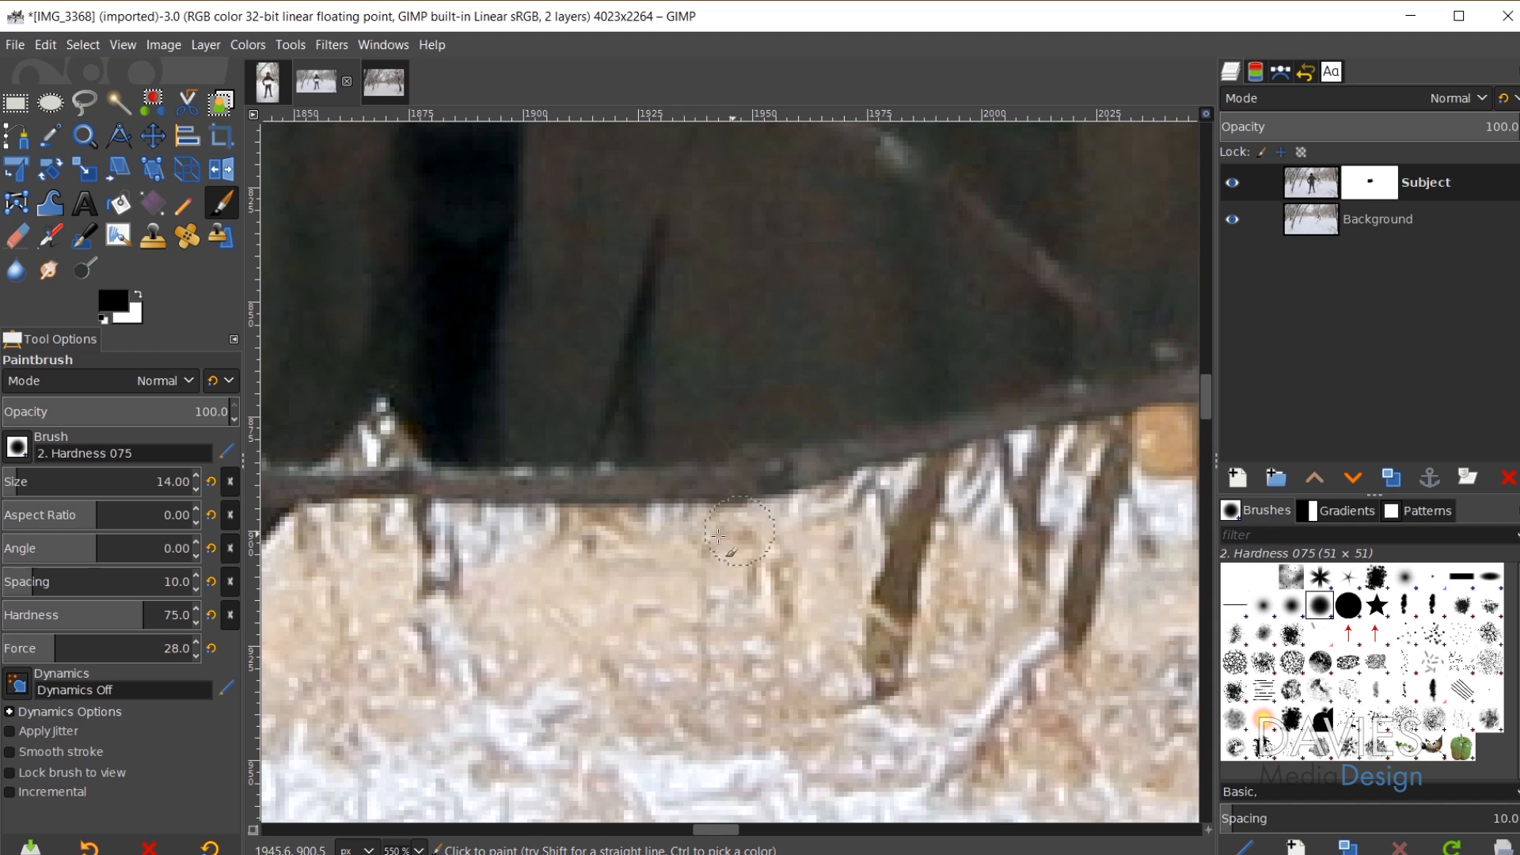
{"action": "scroll", "coordinate": [995, 671], "scroll_direction": "down", "scroll_amount": 3}
{"action": "scroll", "coordinate": [981, 725], "scroll_direction": "down", "scroll_amount": 2}
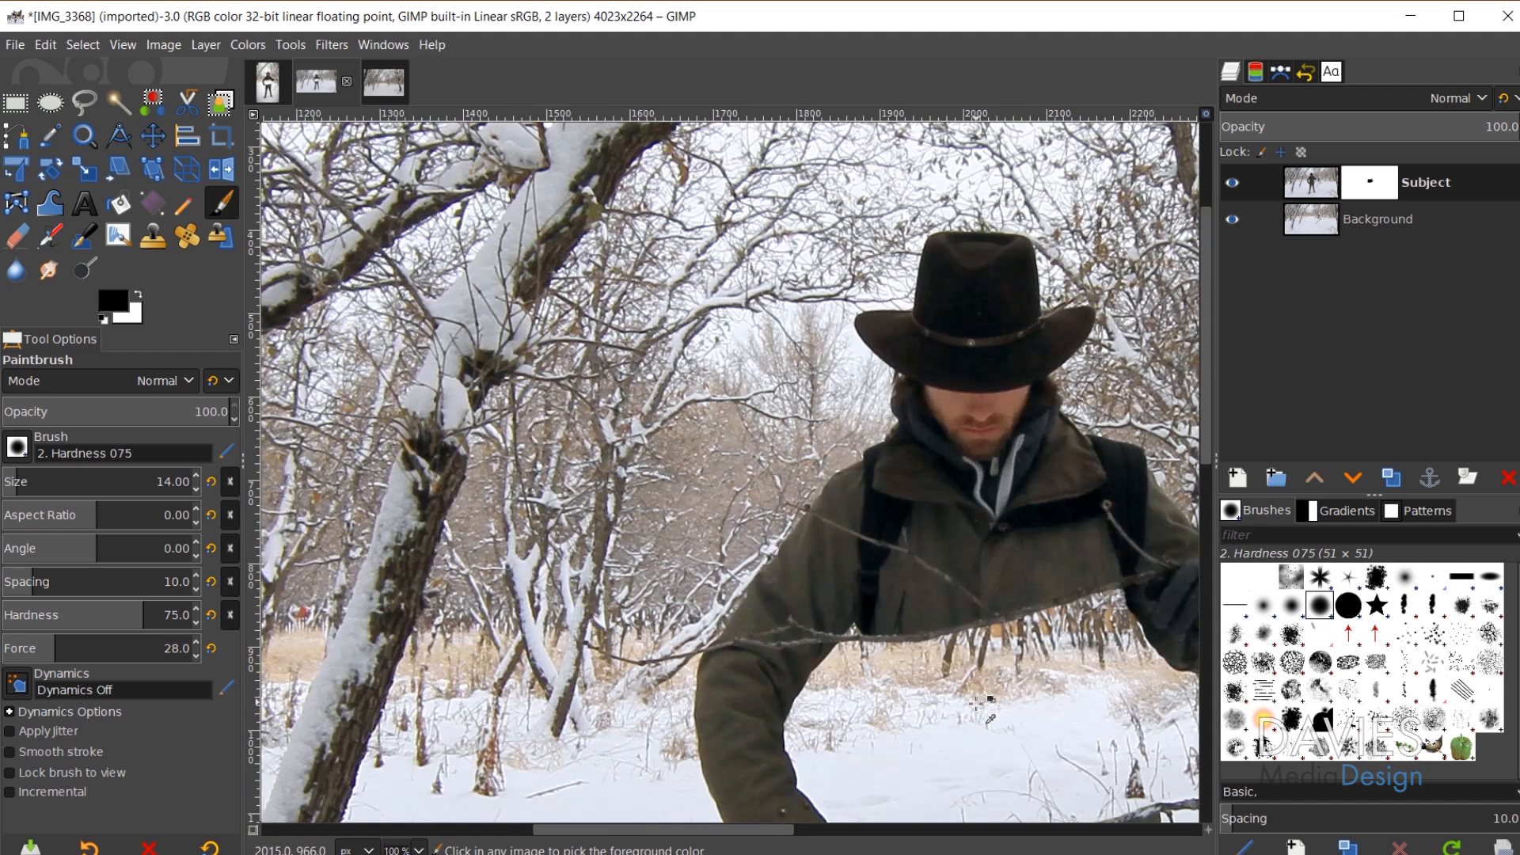
{"action": "left_click_drag", "start_coordinate": [667, 829], "coordinate": [762, 831]}
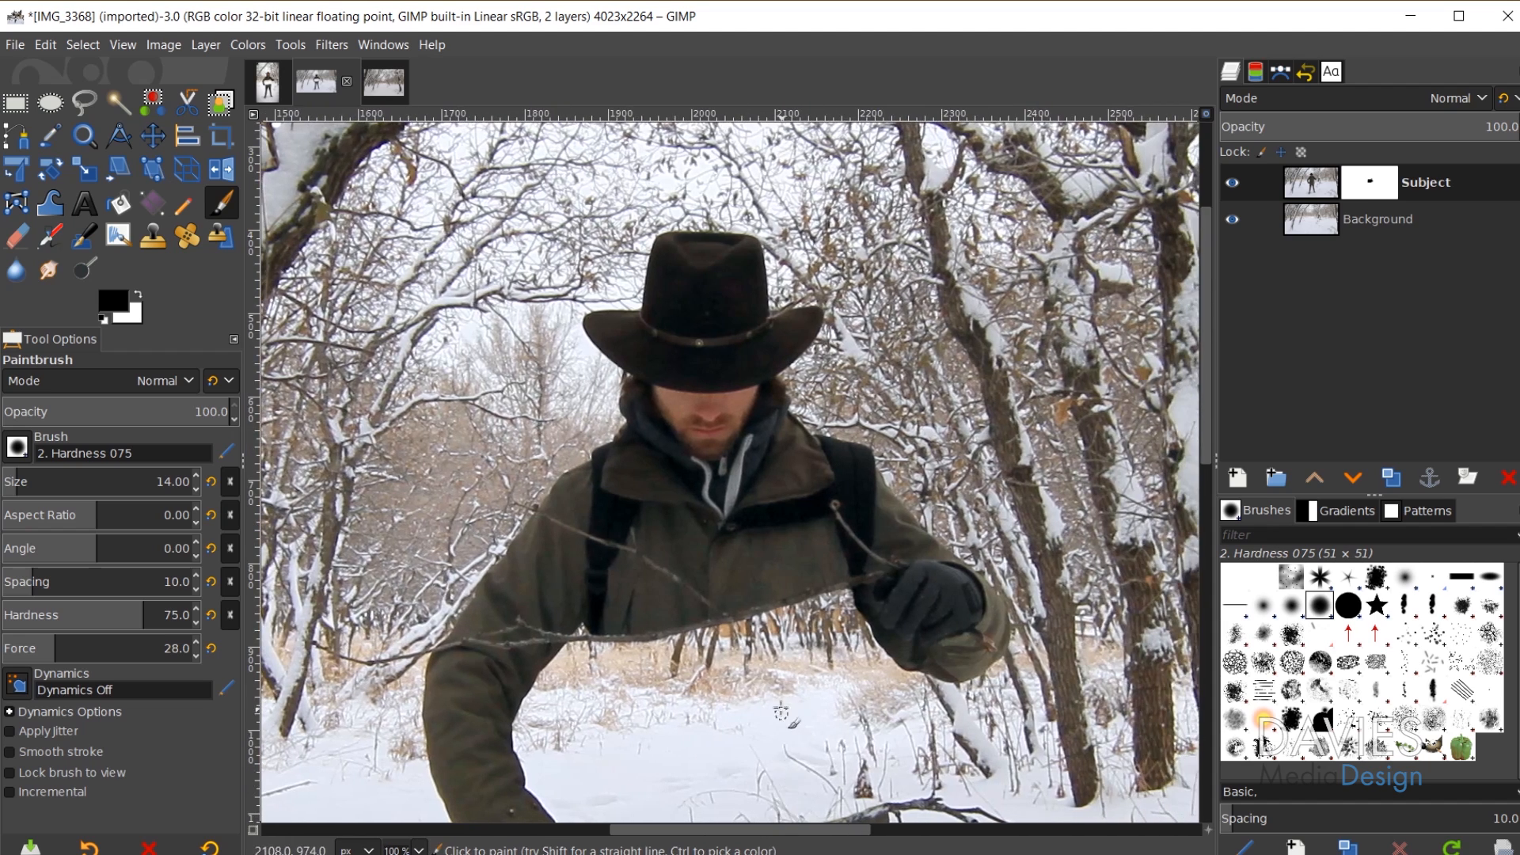
{"action": "scroll", "coordinate": [619, 619], "scroll_direction": "down", "scroll_amount": 1}
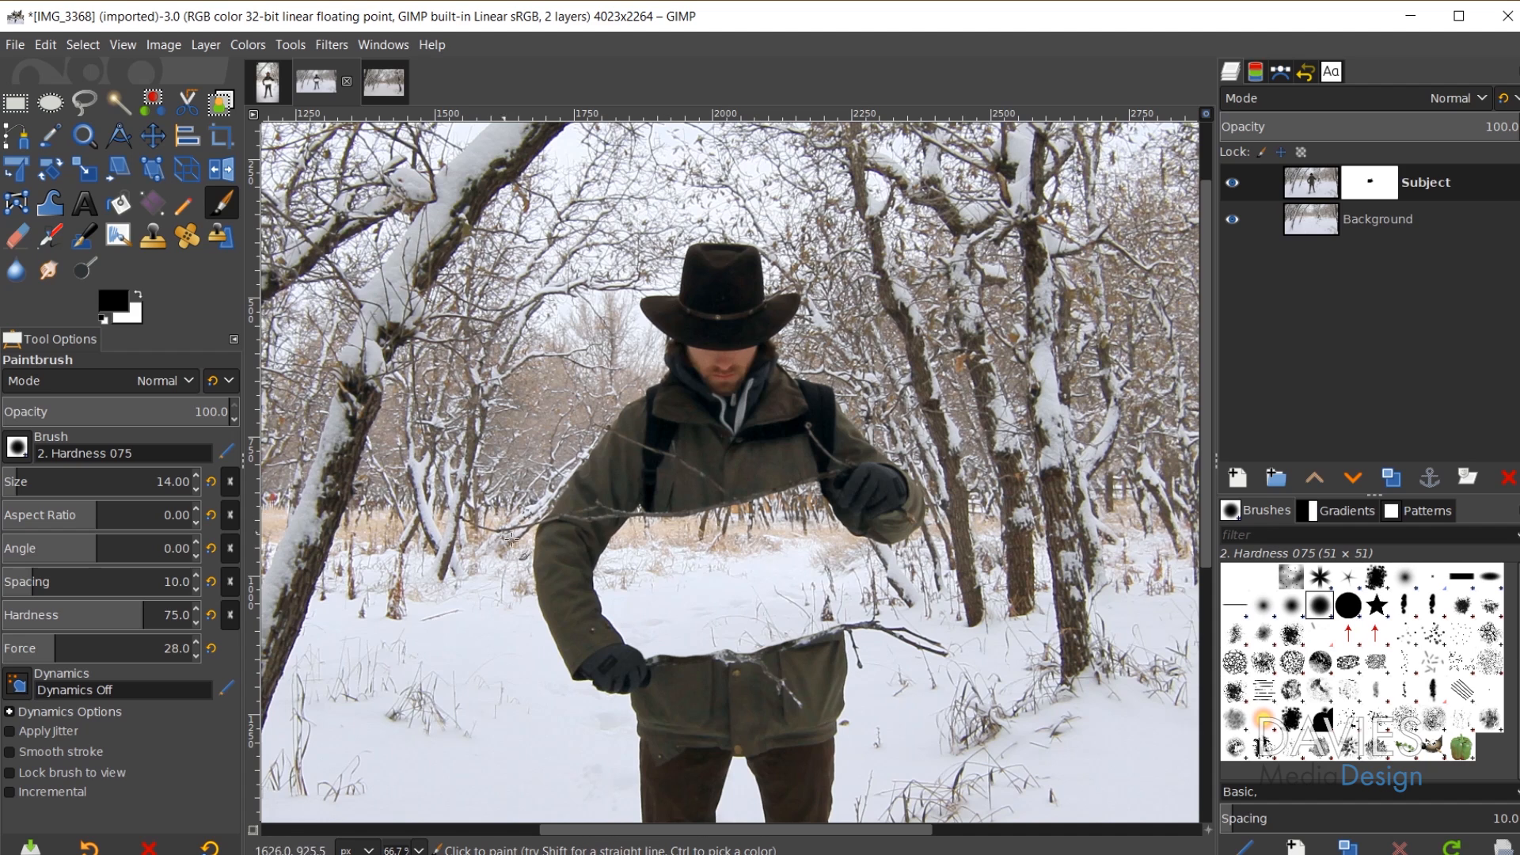
{"action": "scroll", "coordinate": [522, 627], "scroll_direction": "down", "scroll_amount": 2}
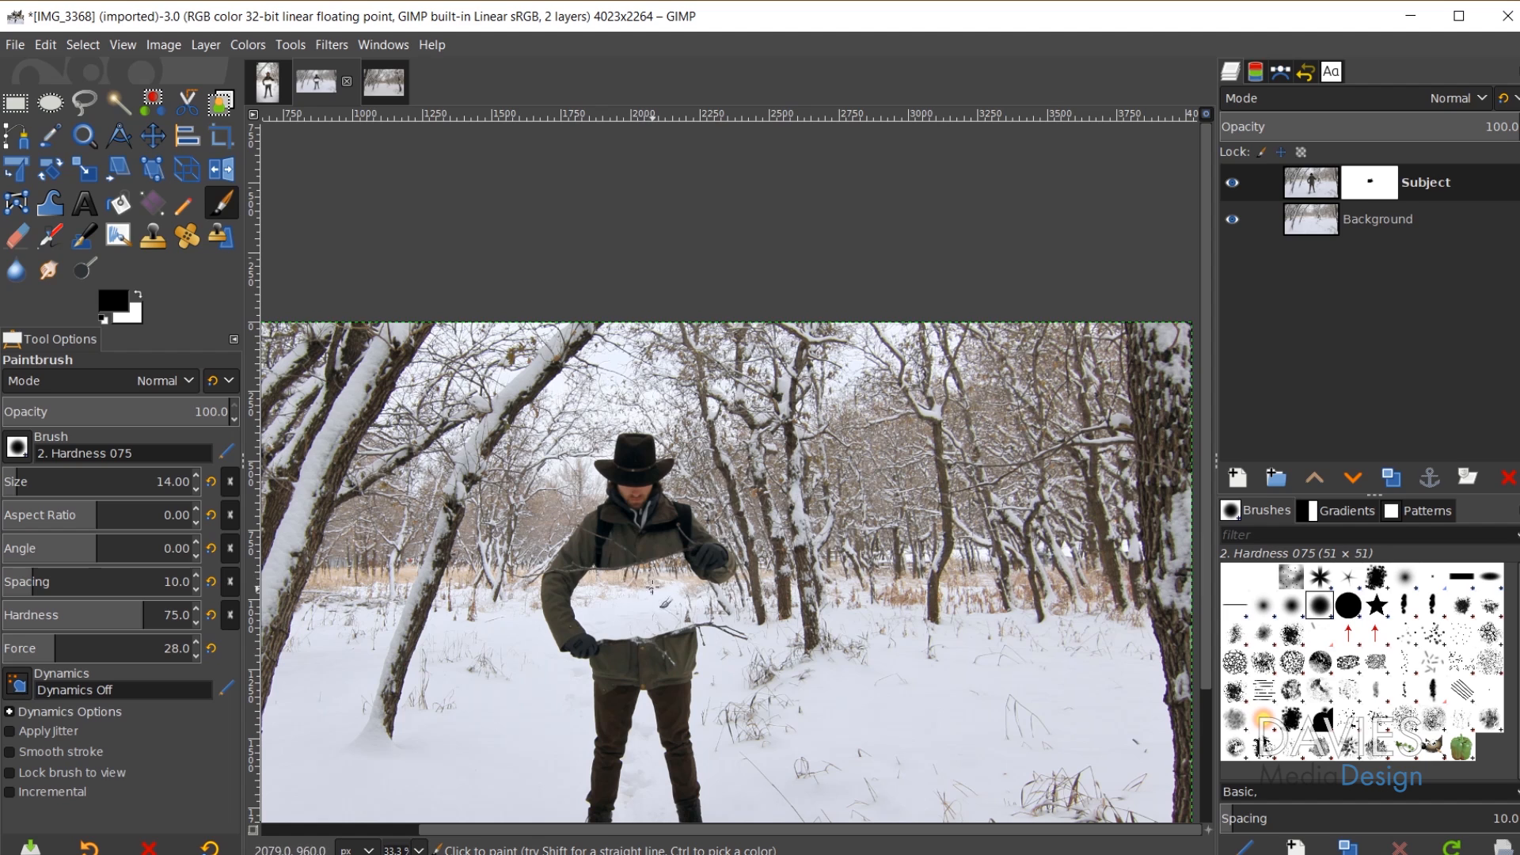
Step: Make the Subject layer's image active instead of its mask and choose the Dodge/Burn tool
{"action": "key", "text": "ctrl"}
{"action": "scroll", "coordinate": [434, 661], "scroll_direction": "down", "scroll_amount": 1}
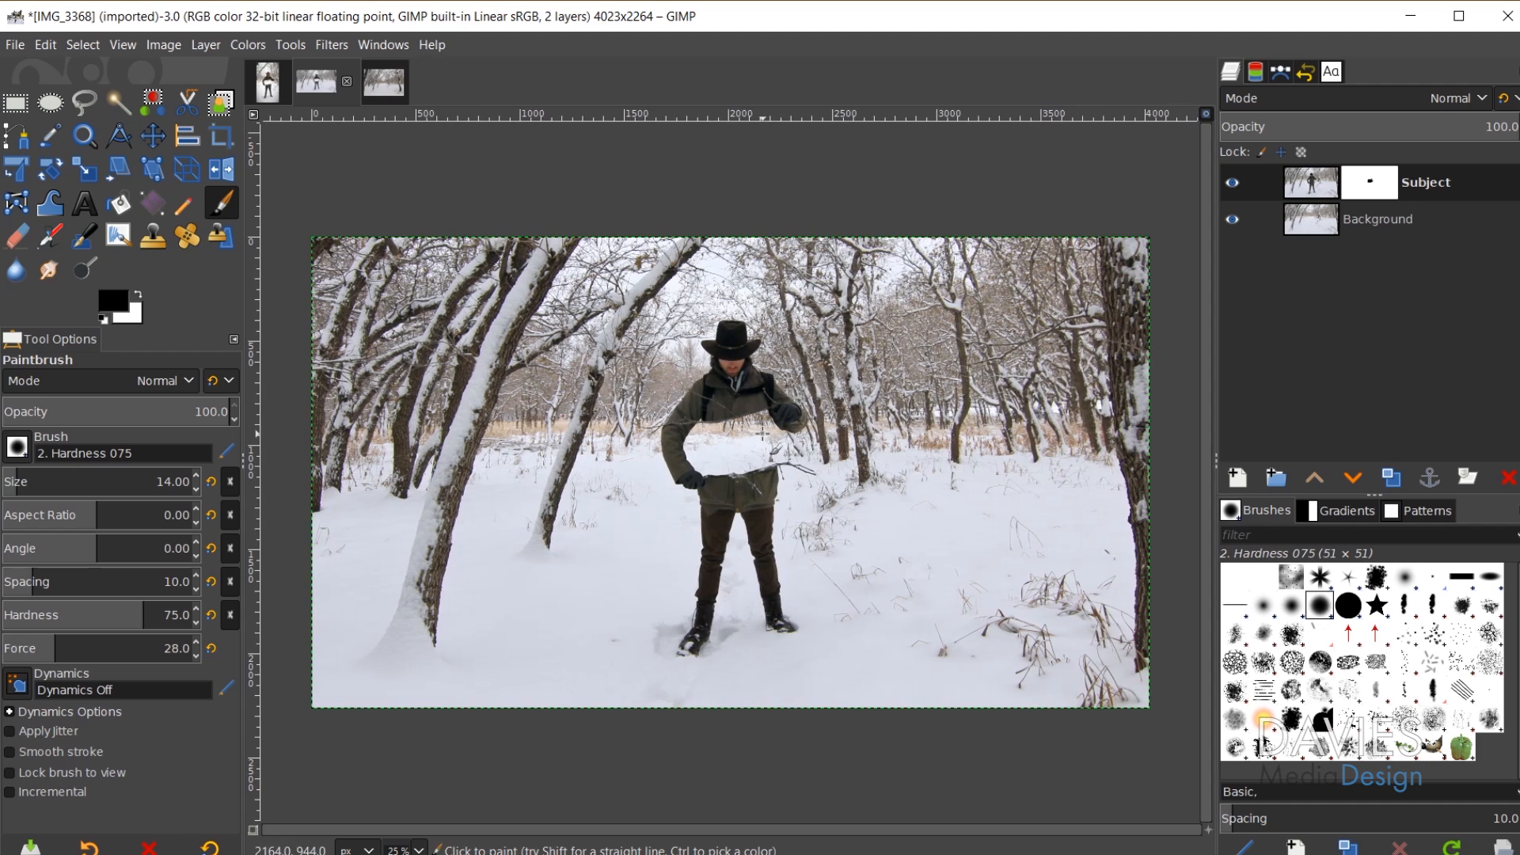
{"action": "key", "text": "ctrl"}
{"action": "scroll", "coordinate": [768, 410], "scroll_direction": "up", "scroll_amount": 2}
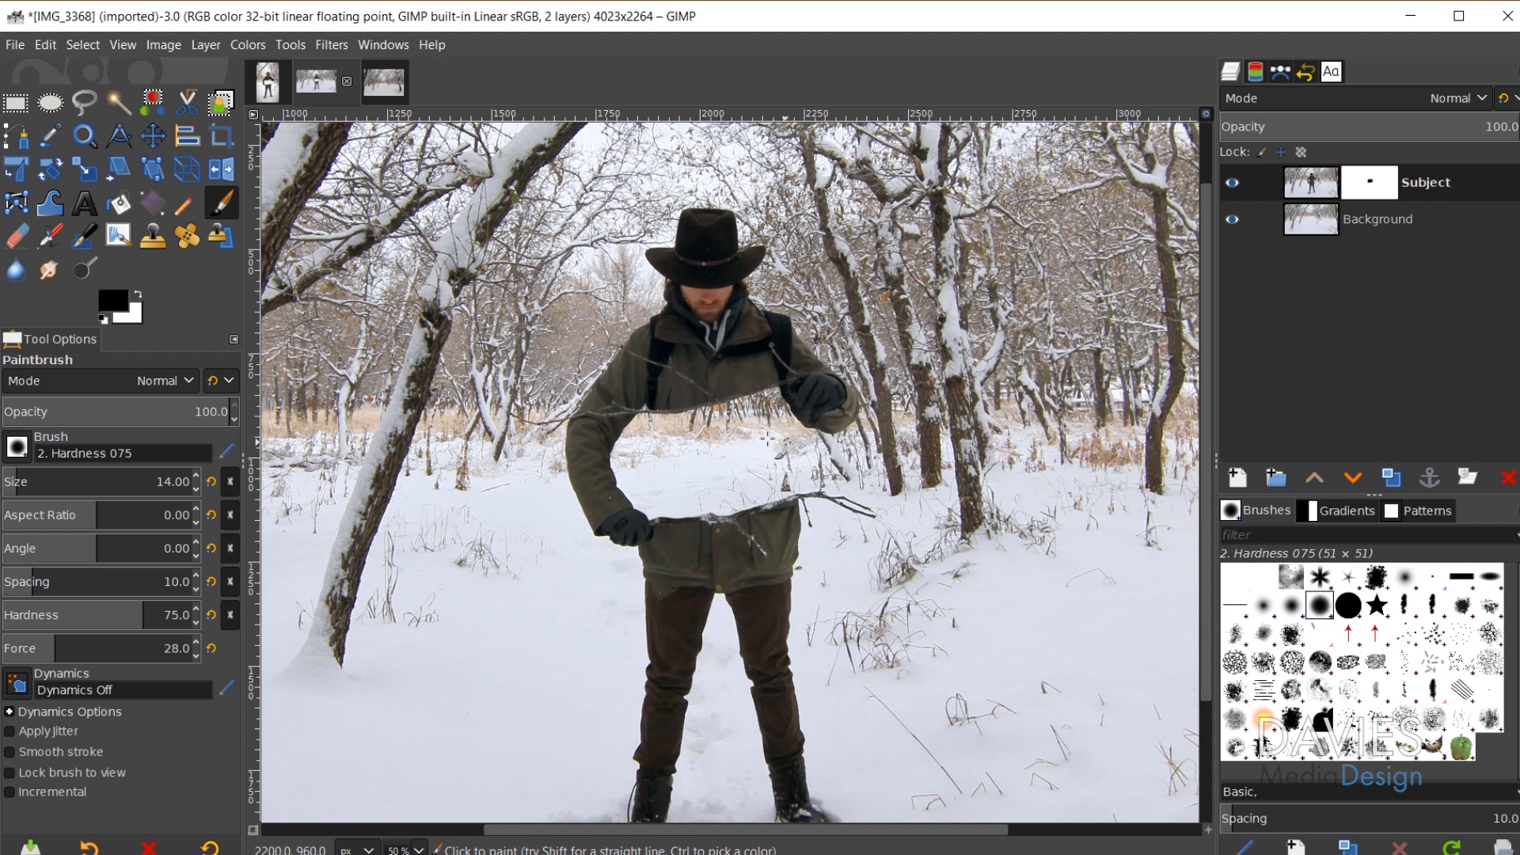
{"action": "key", "text": "ctrl"}
{"action": "scroll", "coordinate": [695, 418], "scroll_direction": "up", "scroll_amount": 3}
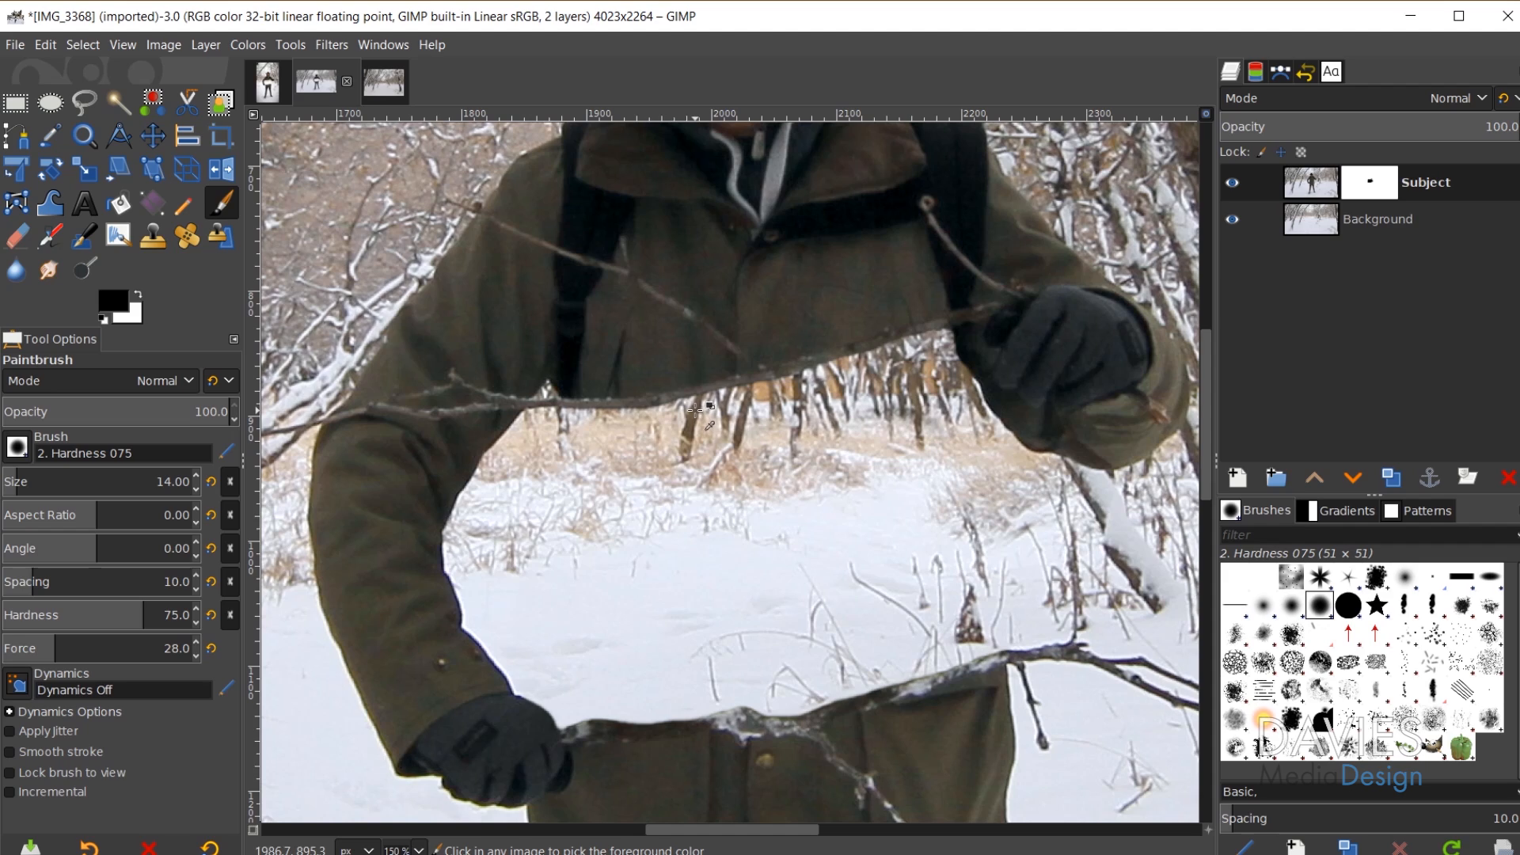
{"action": "left_click", "coordinate": [1321, 193]}
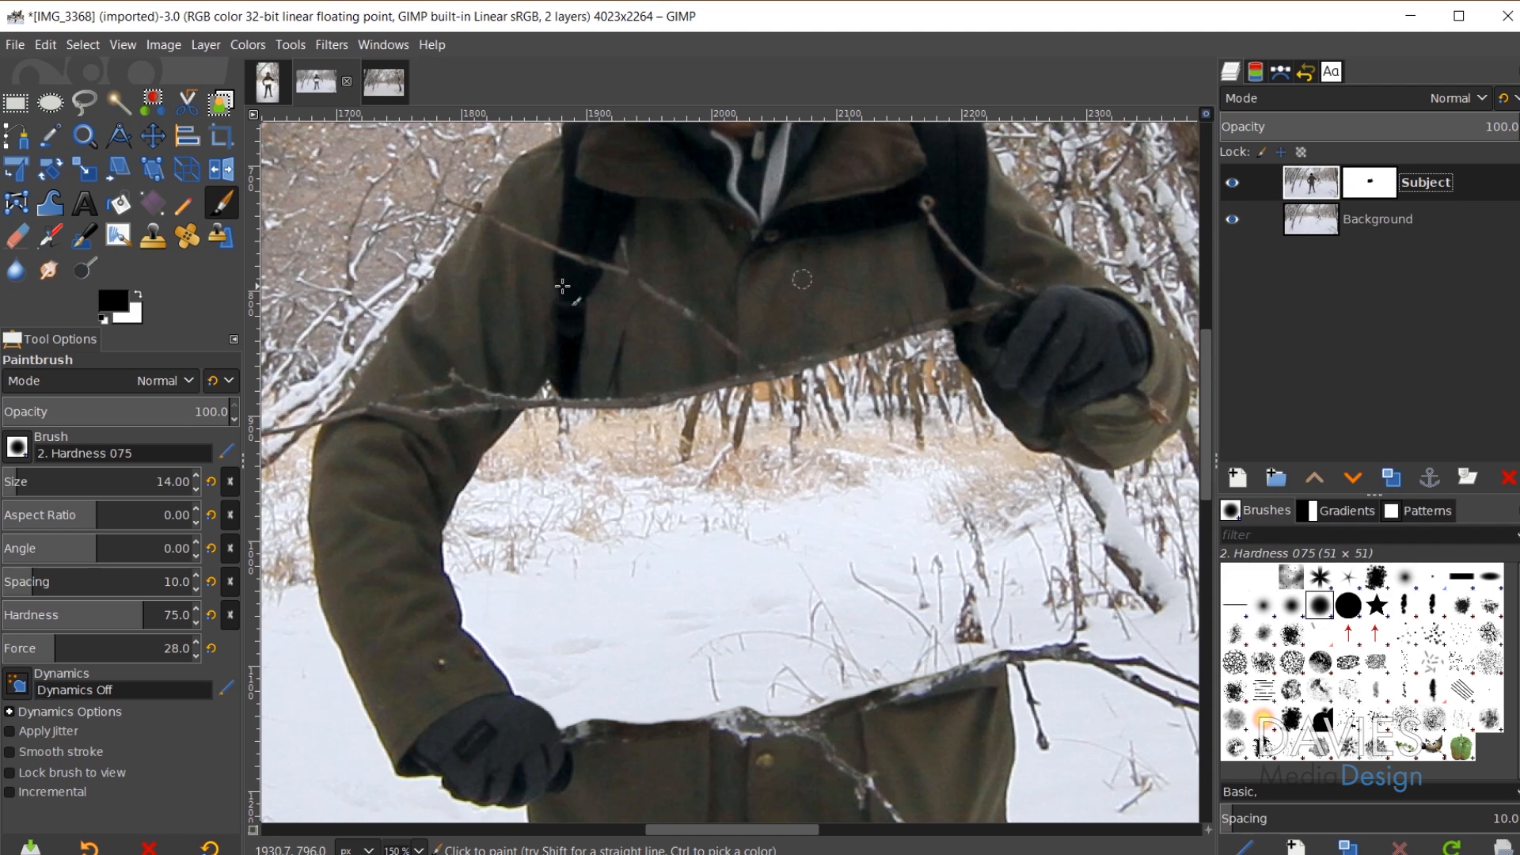
{"action": "left_click", "coordinate": [87, 267]}
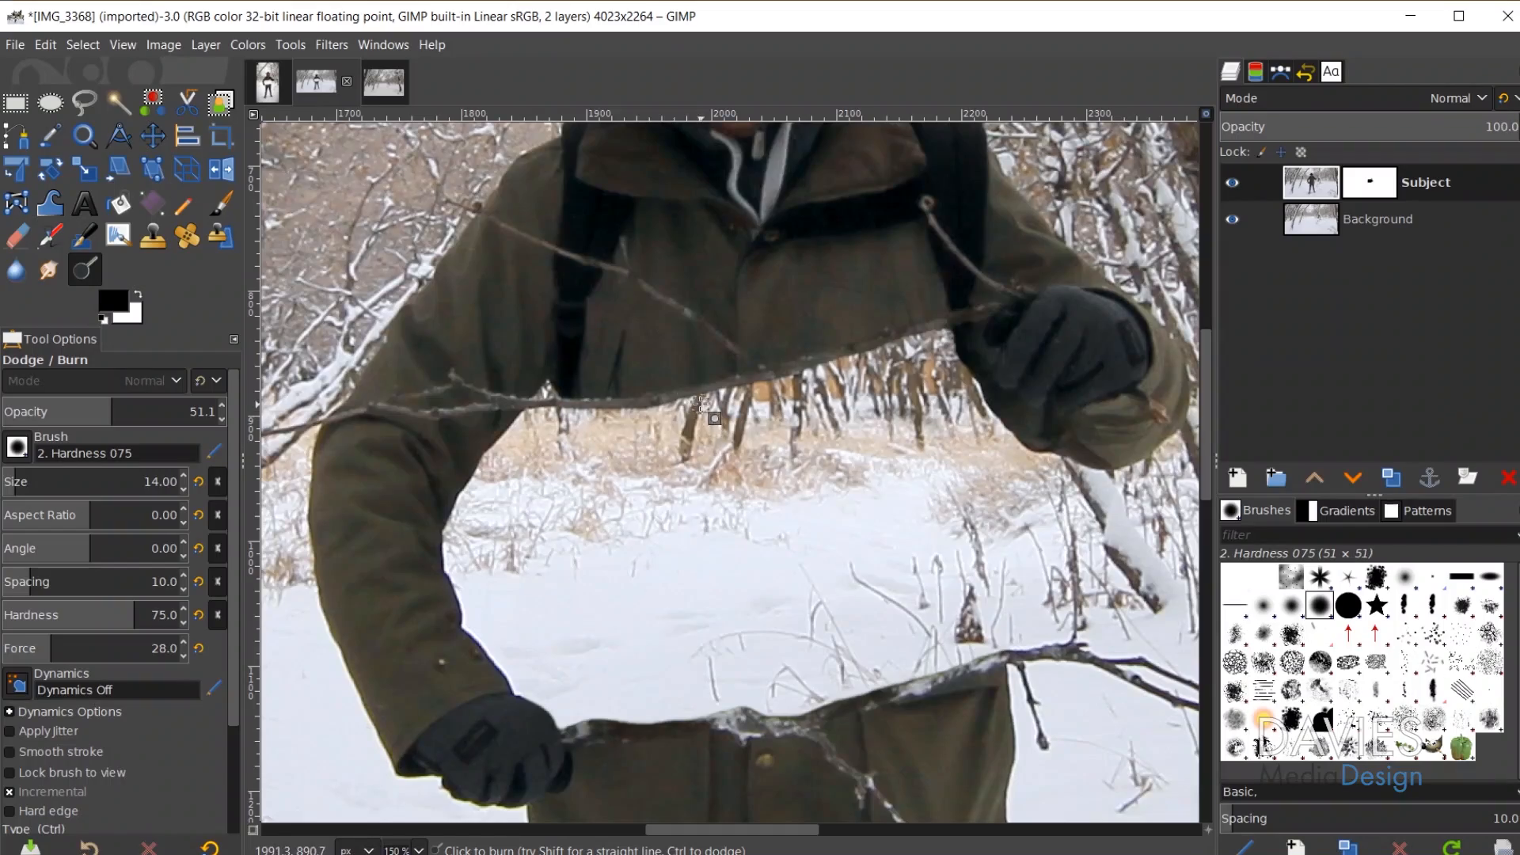
Step: Set up Dodge/Burn with brush size 7, type Dodge and exposure 38.4 for the upper branch
{"action": "scroll", "coordinate": [624, 418], "scroll_direction": "up", "scroll_amount": 5}
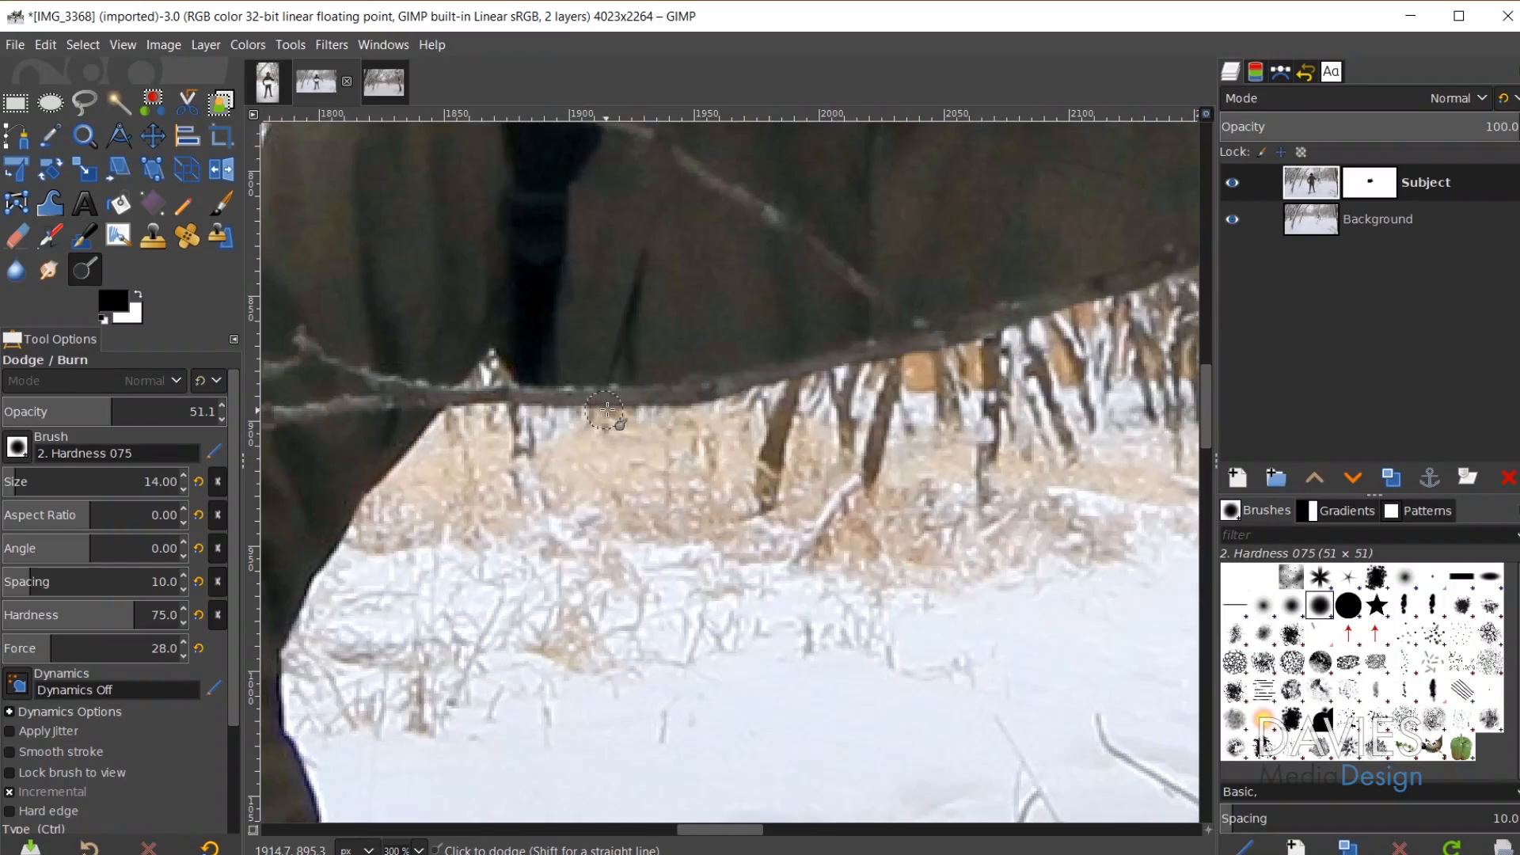
{"action": "key", "text": "bracketleft"}
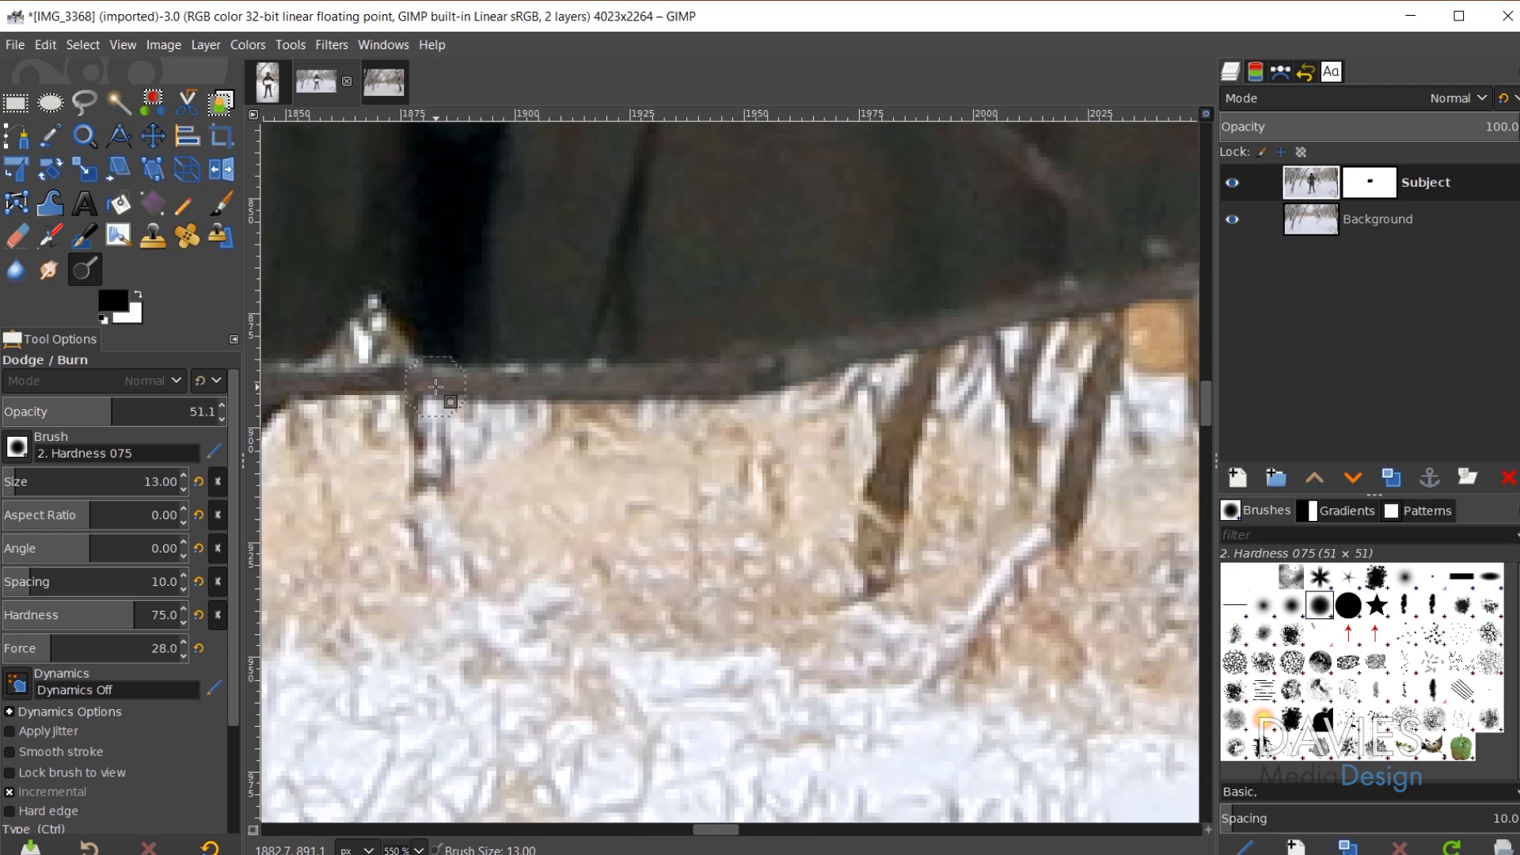
{"action": "key", "text": "bracketleft"}
{"action": "key", "text": "bracketleft"}
{"action": "key", "text": "bracketleft"}
{"action": "left_click_drag", "start_coordinate": [233, 674], "coordinate": [223, 801]}
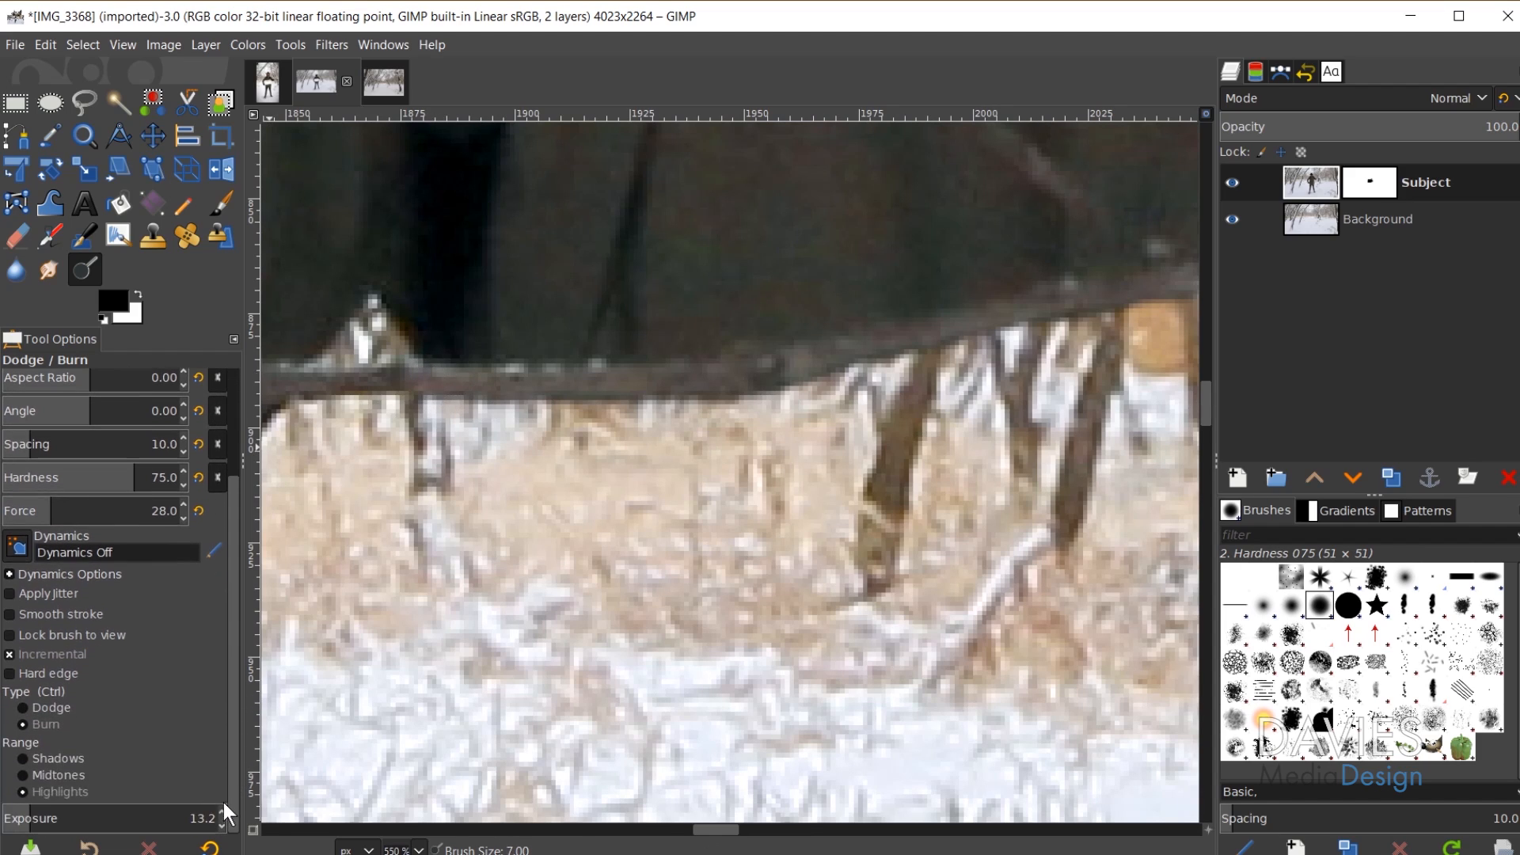
{"action": "left_click", "coordinate": [60, 705]}
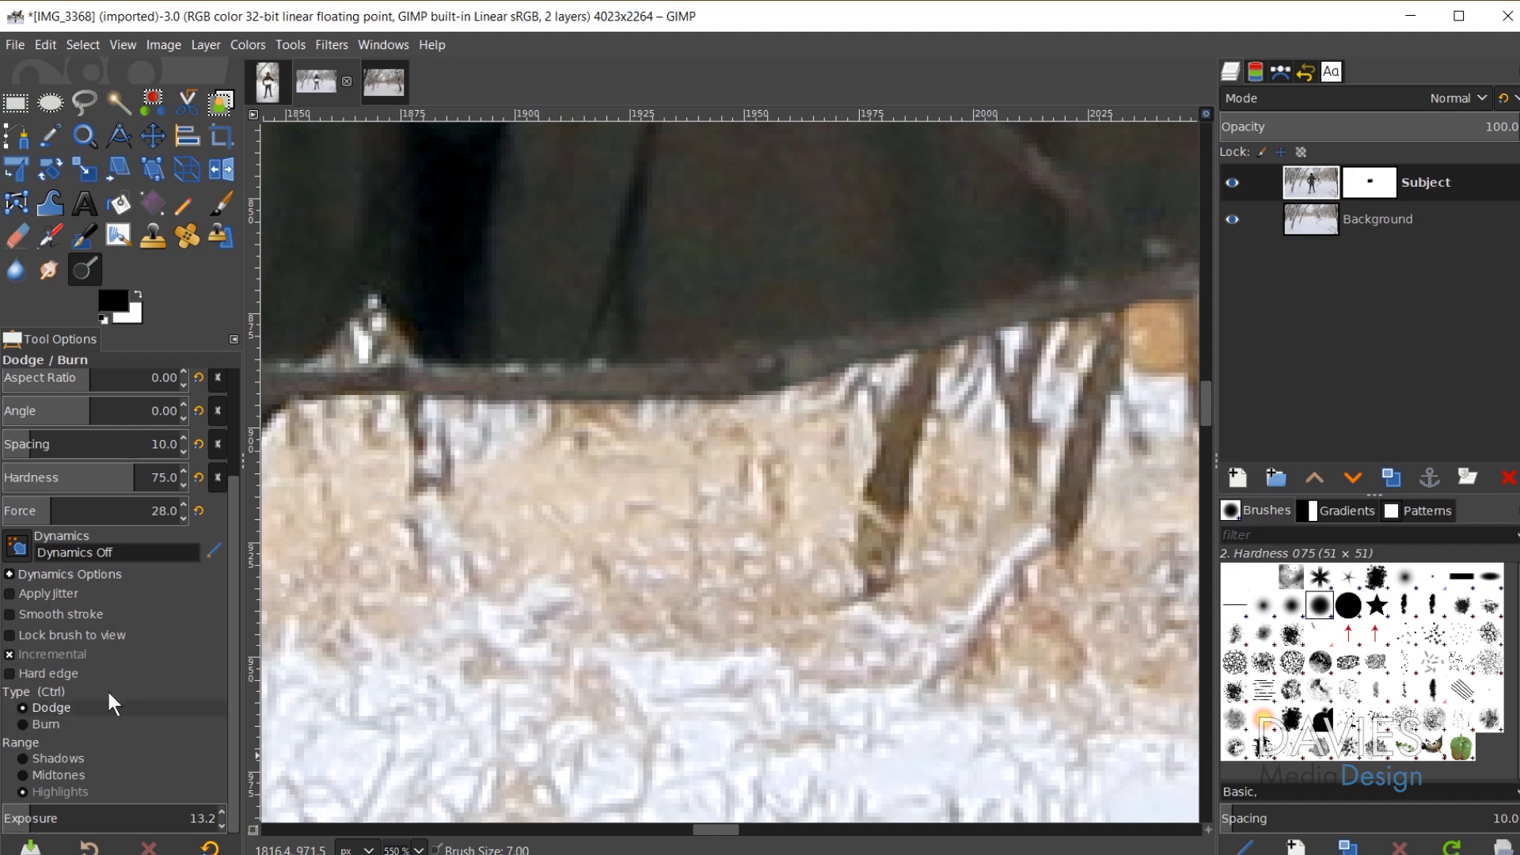
{"action": "mouse_move", "coordinate": [26, 811]}
{"action": "left_mouse_down"}
{"action": "mouse_move", "coordinate": [65, 812]}
{"action": "mouse_move", "coordinate": [33, 816]}
{"action": "left_mouse_up"}
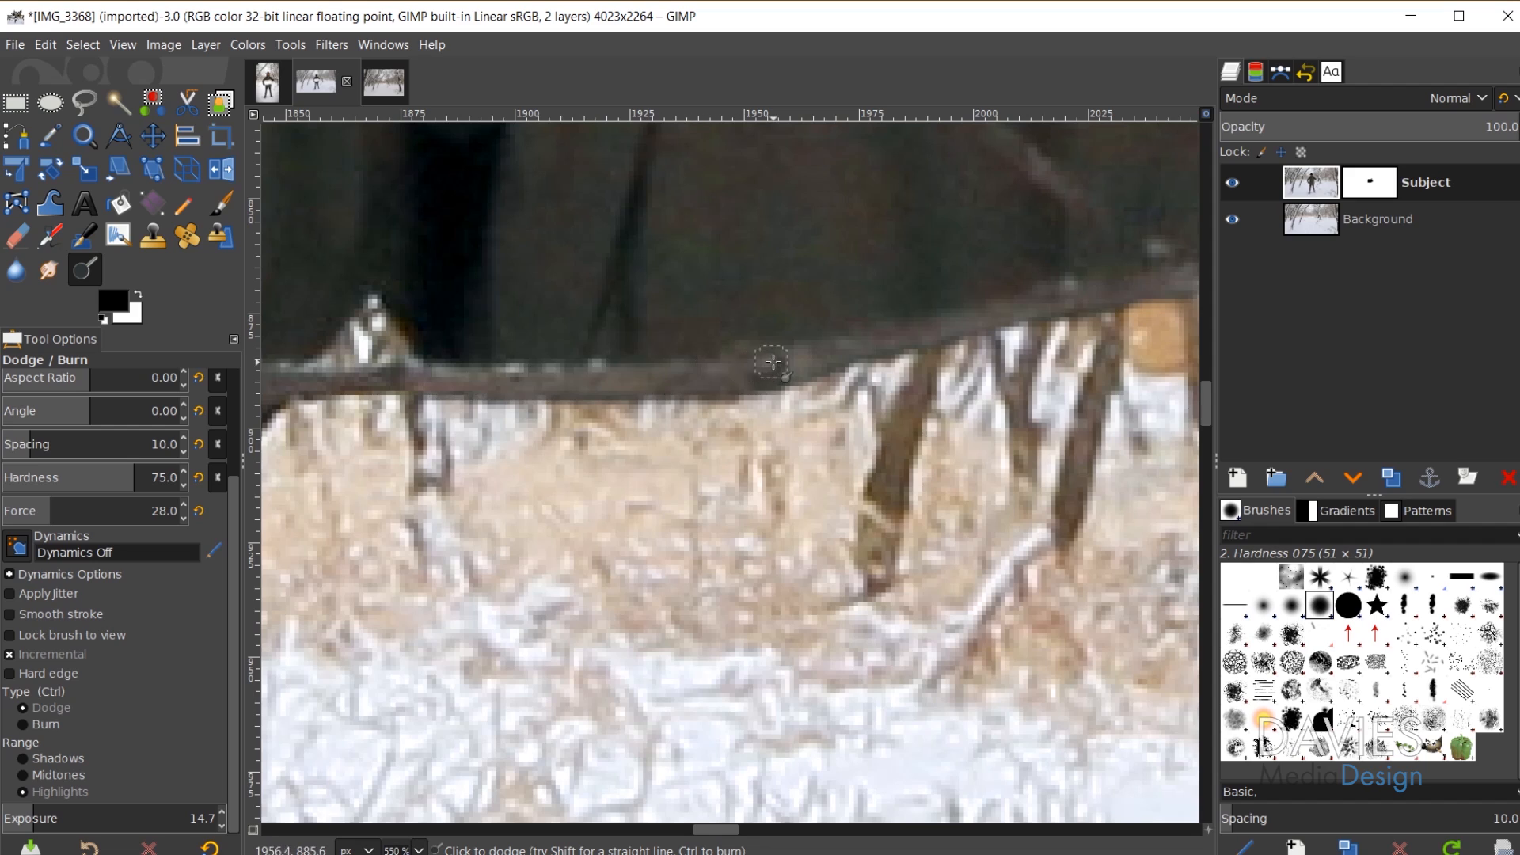
{"action": "left_click_drag", "start_coordinate": [35, 816], "coordinate": [84, 817]}
Step: Dodge the highlights along the upper branch from the backpack strap to the glove
{"action": "mouse_move", "coordinate": [399, 379]}
{"action": "left_mouse_down"}
{"action": "mouse_move", "coordinate": [537, 388]}
{"action": "mouse_move", "coordinate": [869, 344]}
{"action": "mouse_move", "coordinate": [683, 388]}
{"action": "mouse_move", "coordinate": [652, 388]}
{"action": "mouse_move", "coordinate": [1107, 296]}
{"action": "left_mouse_up"}
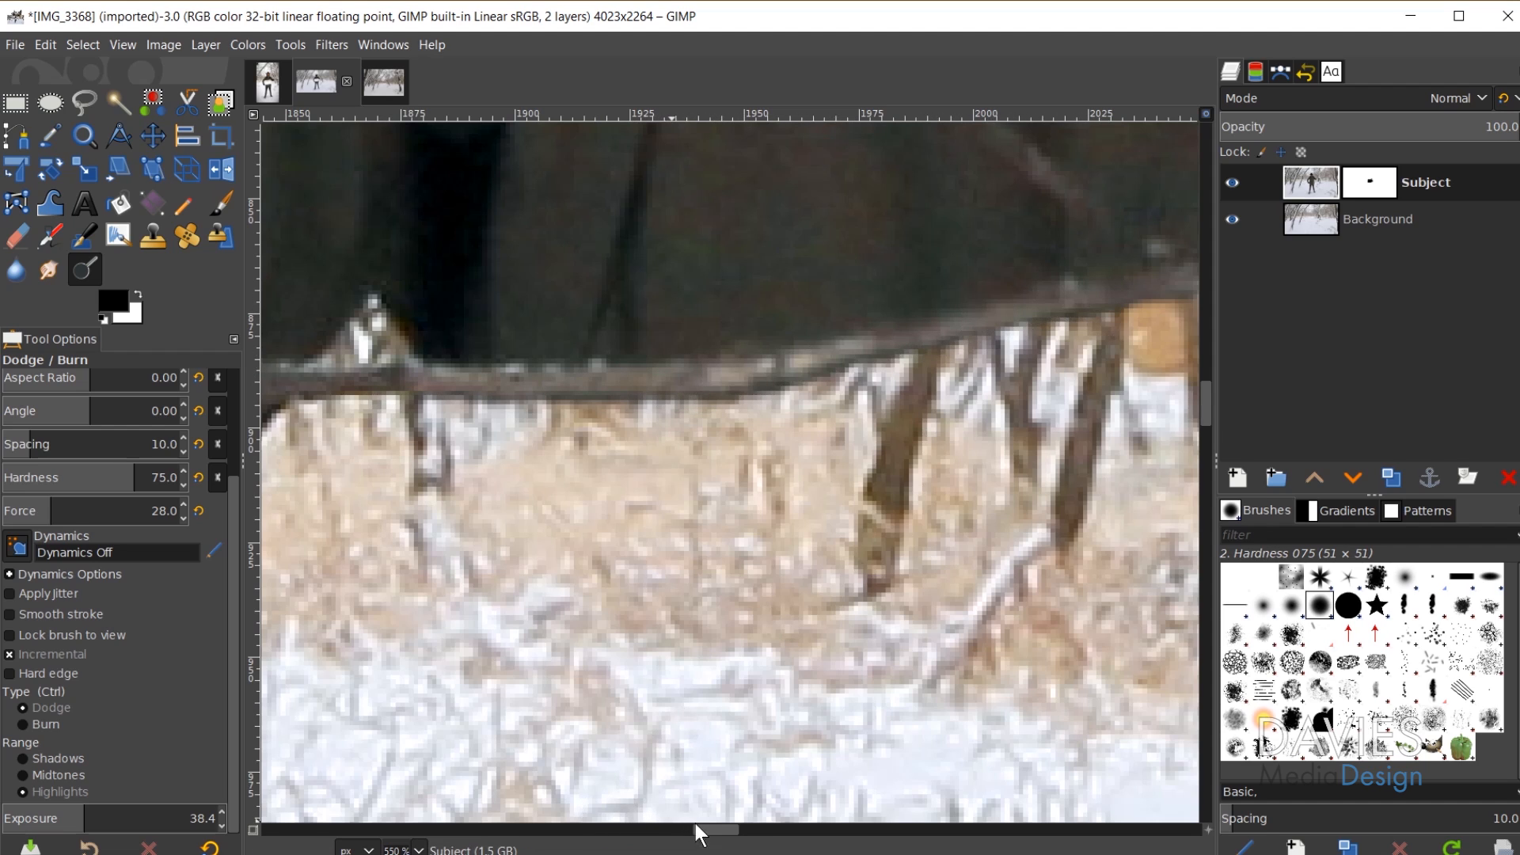
{"action": "mouse_move", "coordinate": [722, 828]}
{"action": "left_mouse_down"}
{"action": "mouse_move", "coordinate": [763, 828]}
{"action": "mouse_move", "coordinate": [751, 829]}
{"action": "left_mouse_up"}
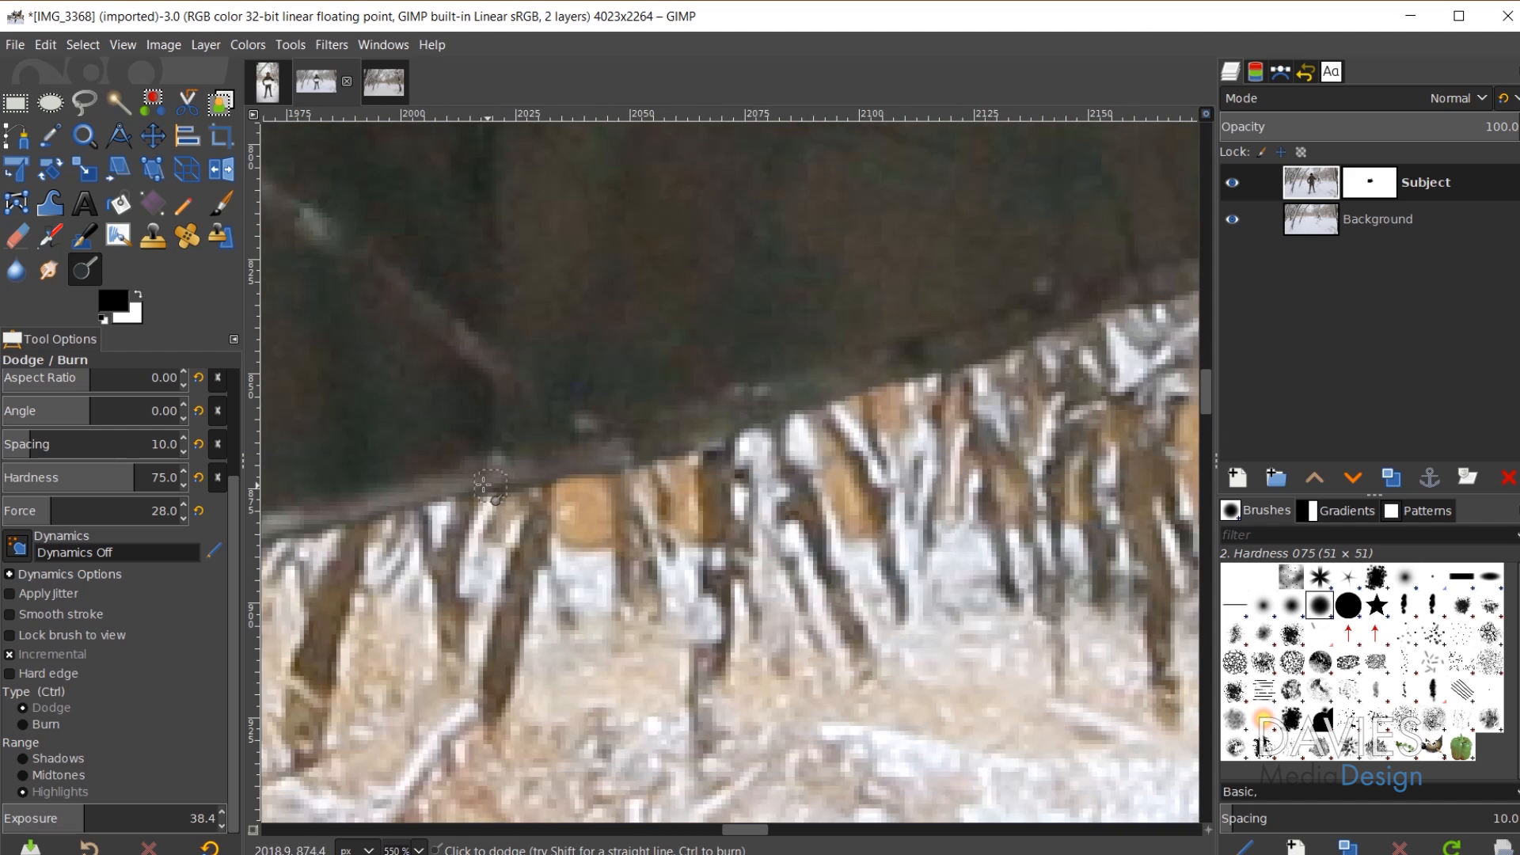
{"action": "left_click_drag", "start_coordinate": [483, 484], "coordinate": [1057, 316]}
{"action": "left_click_drag", "start_coordinate": [745, 829], "coordinate": [764, 829]}
{"action": "left_click_drag", "start_coordinate": [766, 313], "coordinate": [891, 266]}
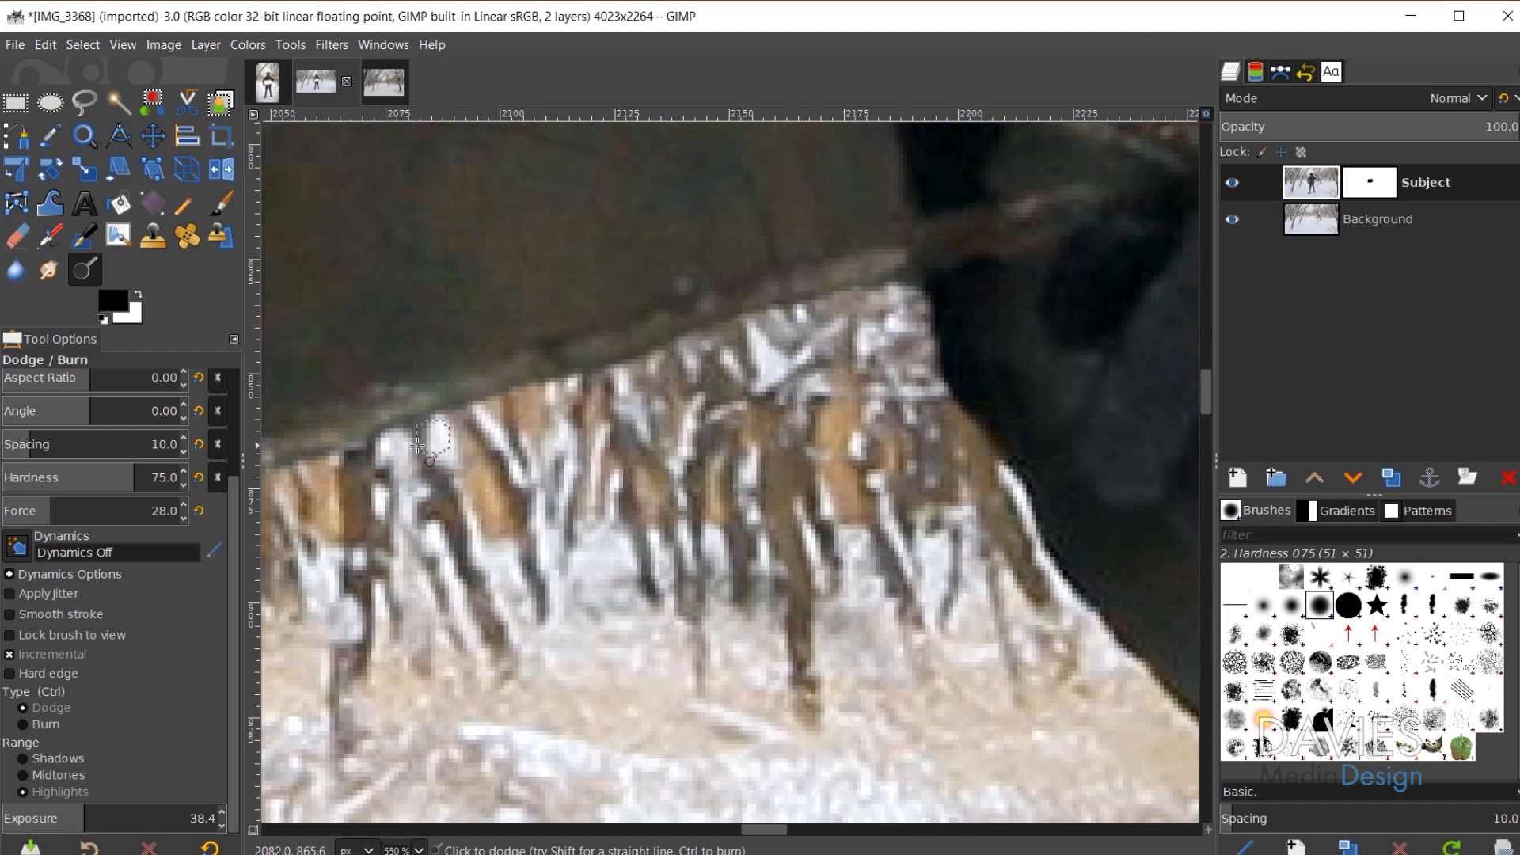
Step: Switch the dodge range to Midtones, try brightening the branch across the glove, and undo the stroke
{"action": "left_click", "coordinate": [65, 775]}
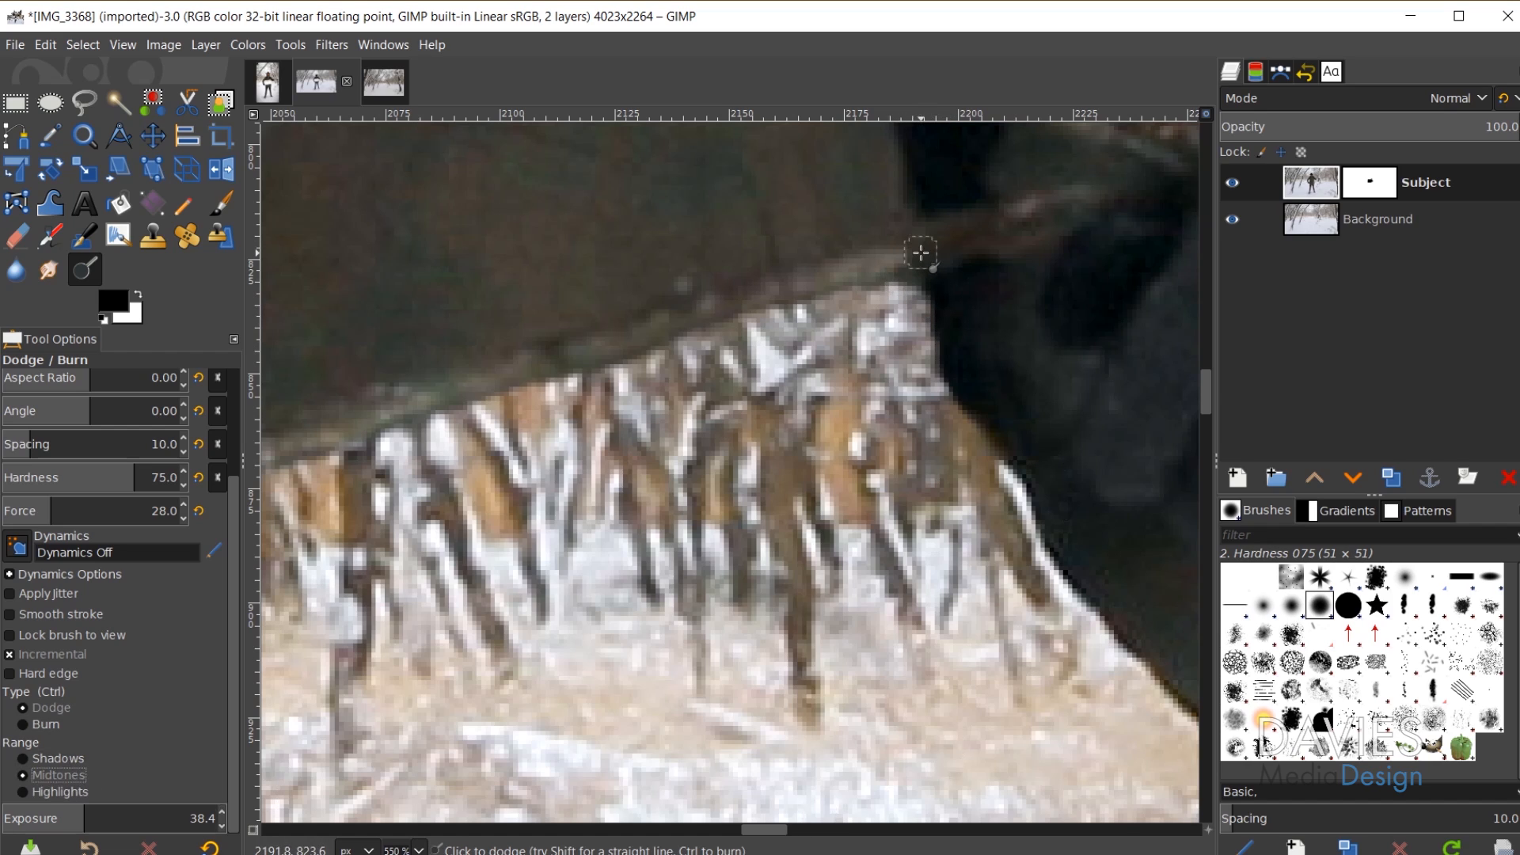
{"action": "mouse_move", "coordinate": [921, 251]}
{"action": "left_mouse_down"}
{"action": "mouse_move", "coordinate": [1086, 199]}
{"action": "mouse_move", "coordinate": [926, 257]}
{"action": "left_mouse_up"}
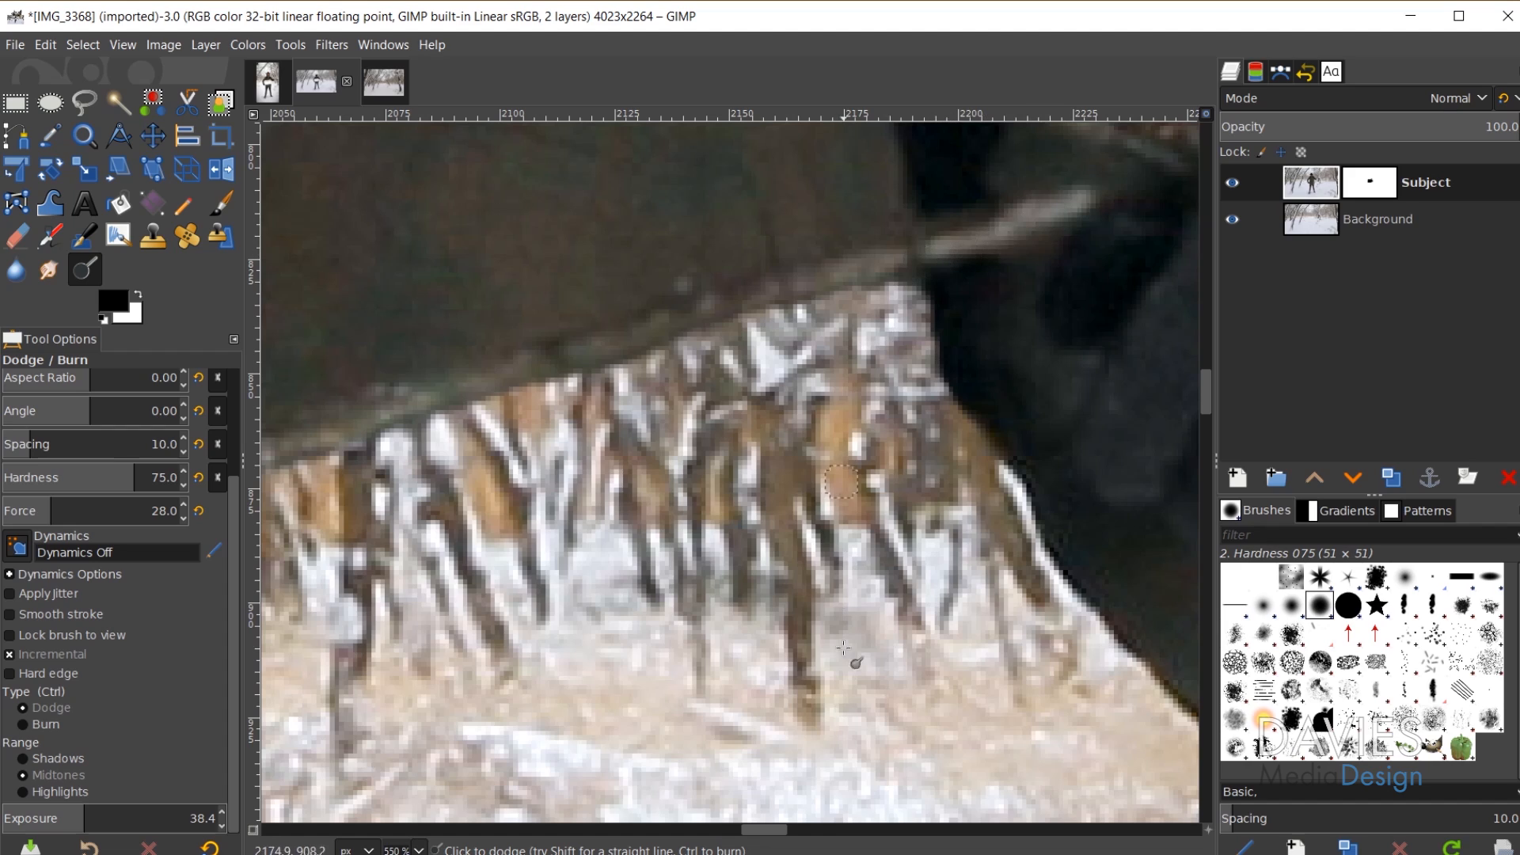
{"action": "key", "text": "ctrl+z"}
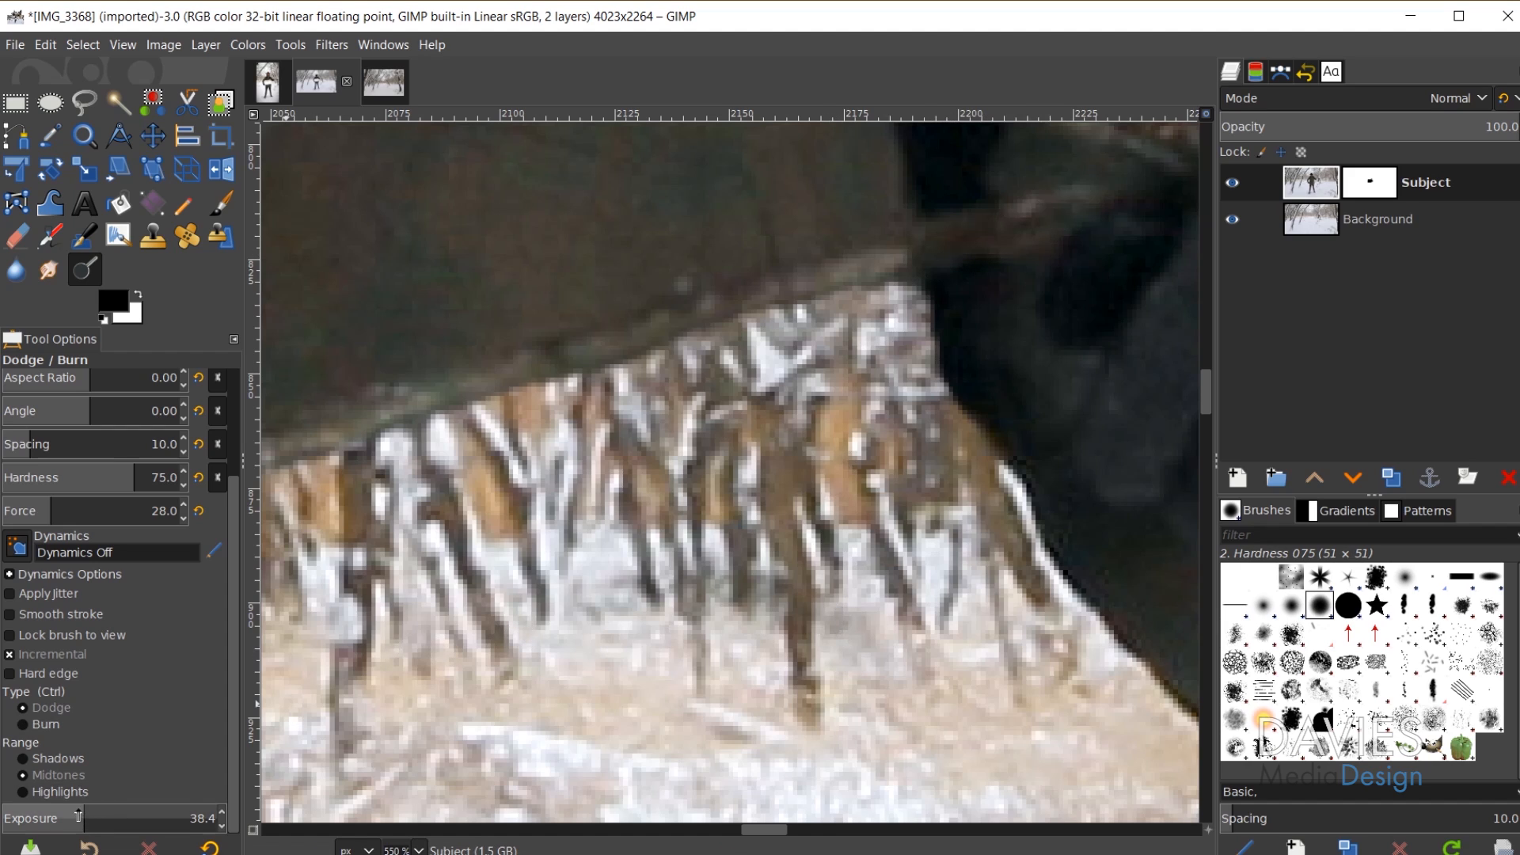
Step: Increase the brush size to 11, try dodging the branch by the glove at 18.2 exposure, and undo the stroke
{"action": "left_click_drag", "start_coordinate": [78, 816], "coordinate": [40, 819]}
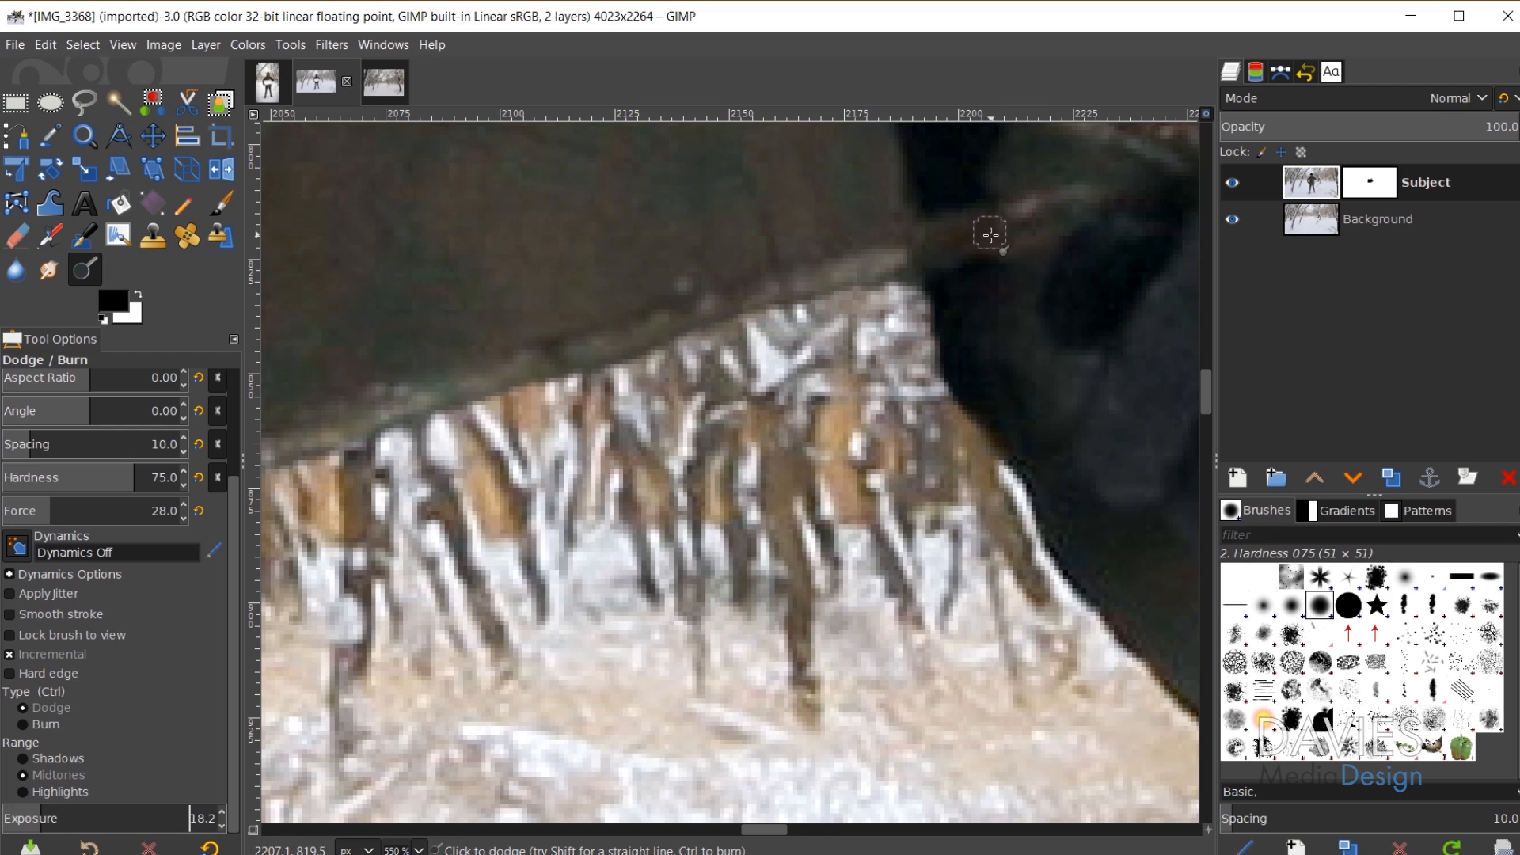
{"action": "key", "text": "bracketright"}
{"action": "key", "text": "bracketright"}
{"action": "key", "text": "bracketright"}
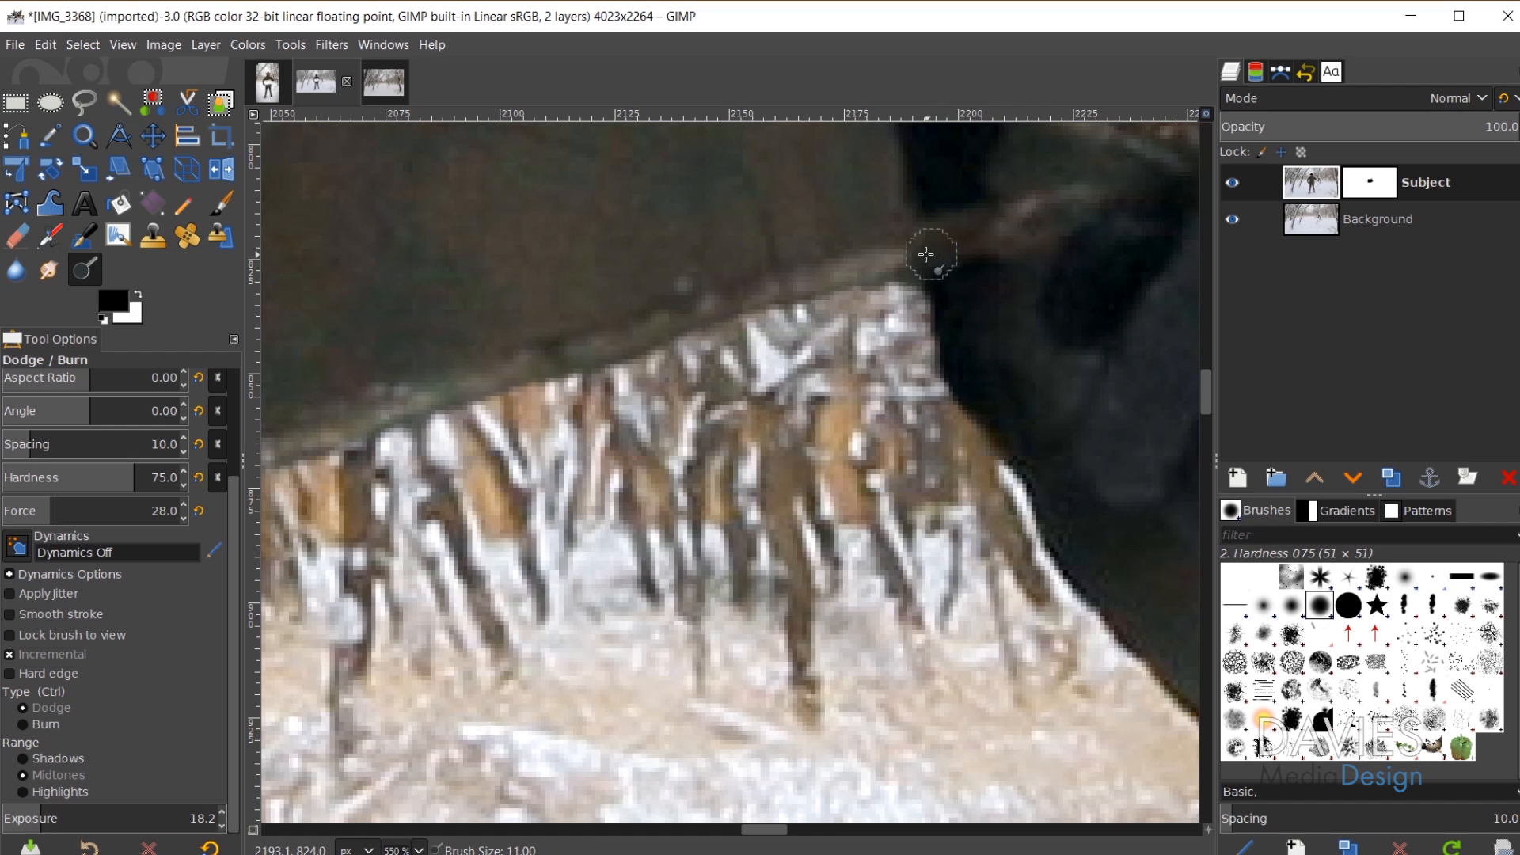
{"action": "left_click_drag", "start_coordinate": [918, 253], "coordinate": [1037, 229]}
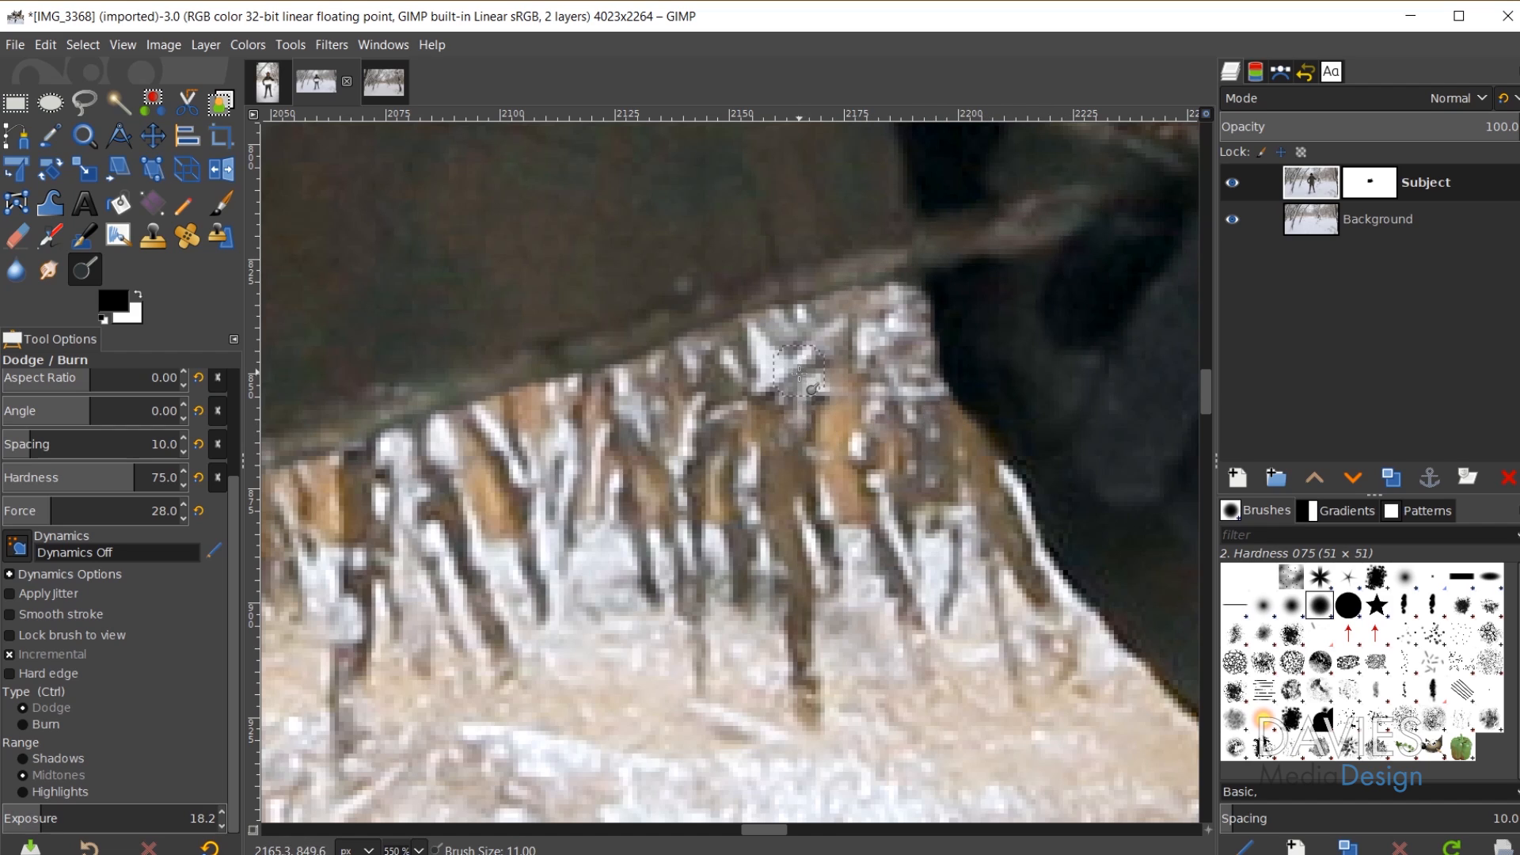
{"action": "key", "text": "ctrl+z"}
Step: Lower the exposure to 7.4 and dodge the midtones along the underside of the upper branch
{"action": "left_click", "coordinate": [29, 816]}
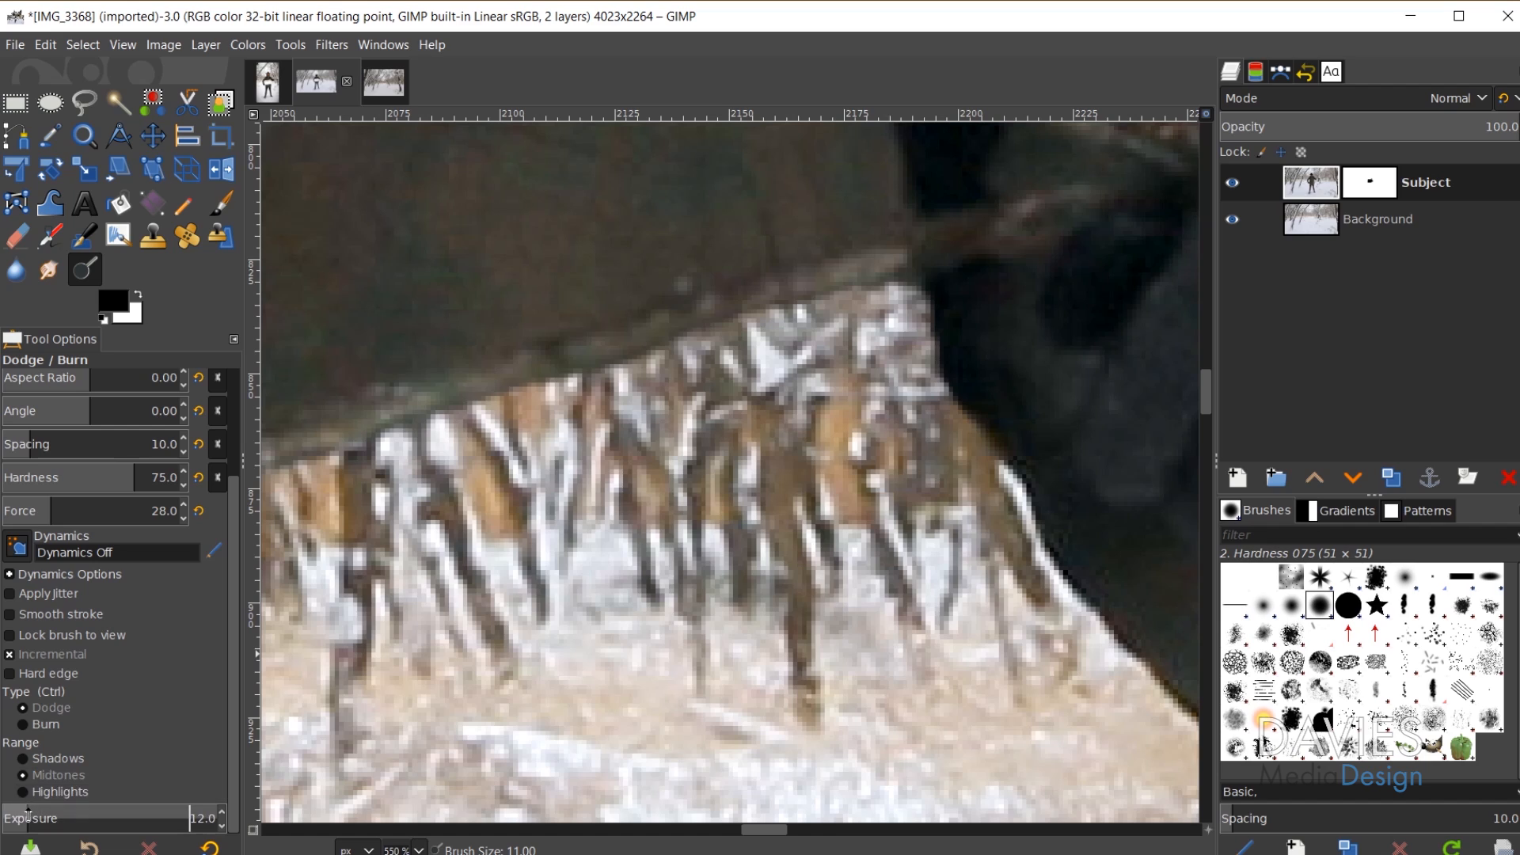
{"action": "left_click", "coordinate": [17, 814]}
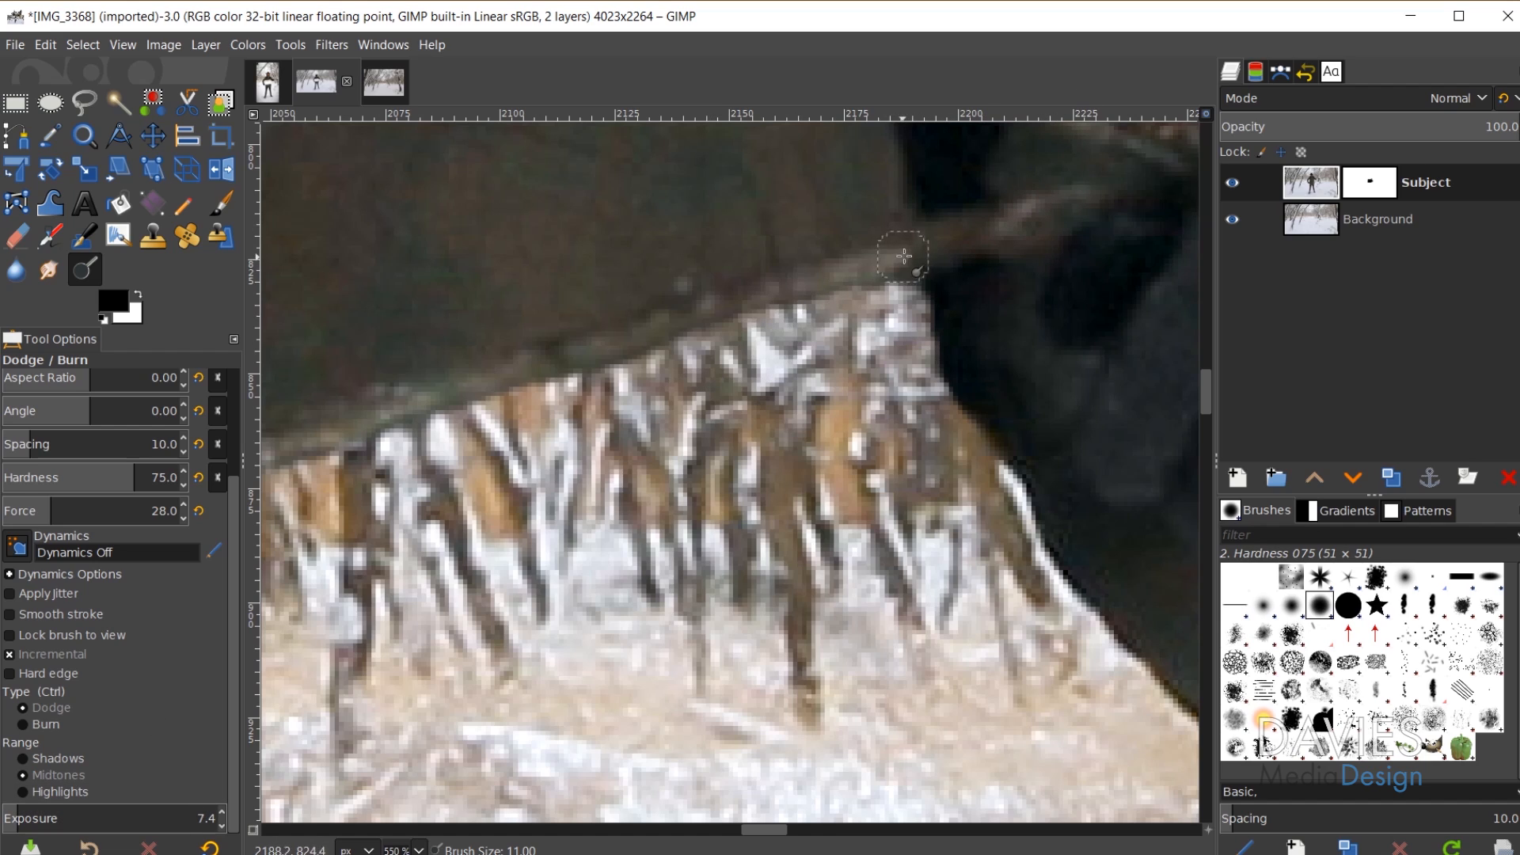
{"action": "left_click_drag", "start_coordinate": [903, 255], "coordinate": [514, 384]}
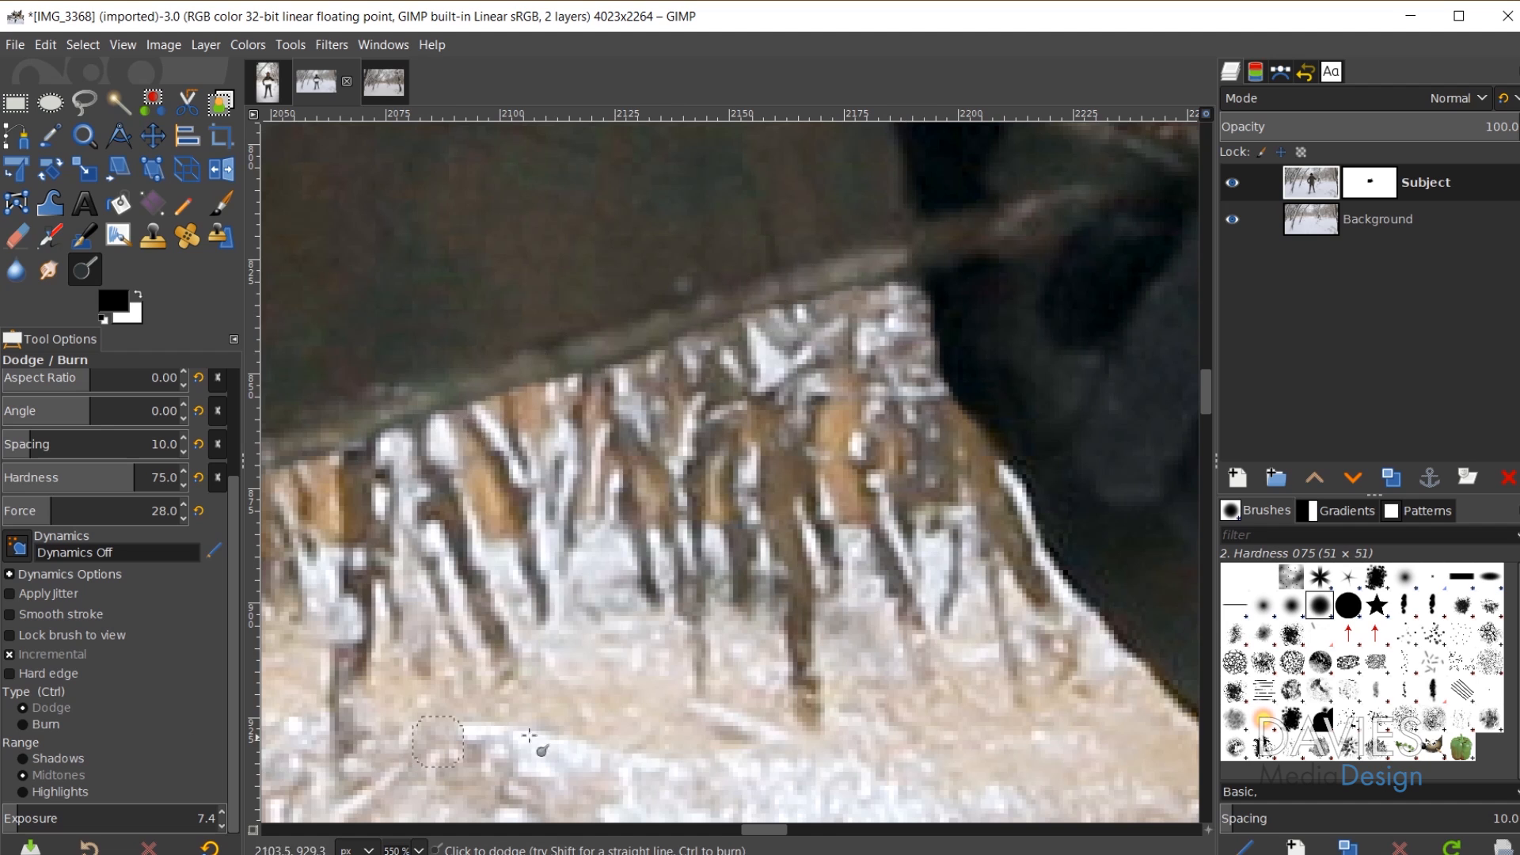
{"action": "left_click_drag", "start_coordinate": [760, 828], "coordinate": [711, 844]}
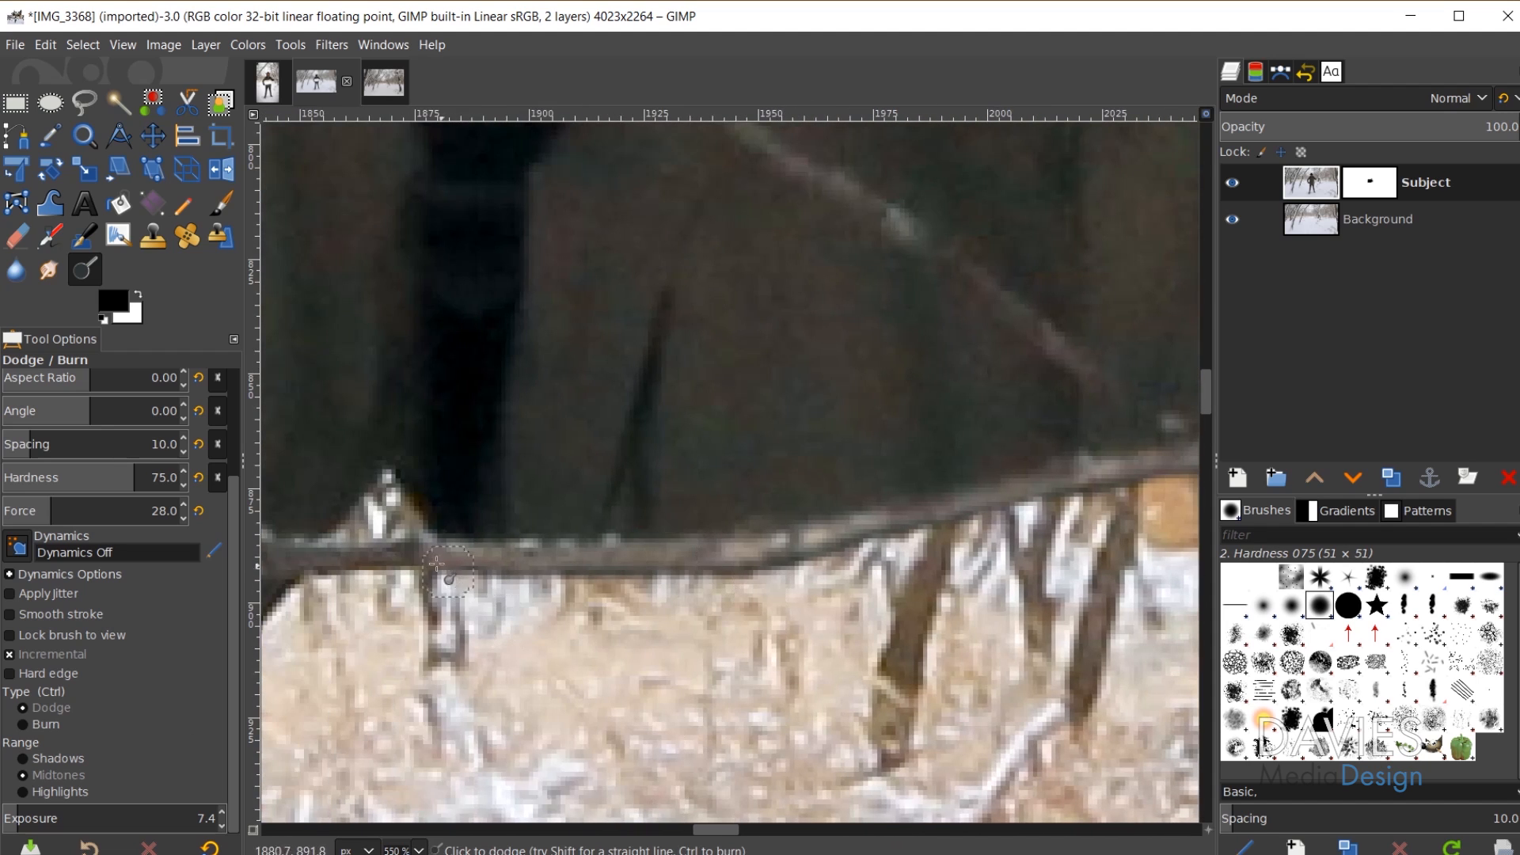
Step: Reduce the brush size to 6 and dodge the thin twig crossing the chest above the upper branch
{"action": "scroll", "coordinate": [923, 652], "scroll_direction": "down", "scroll_amount": 4, "text": "ctrl"}
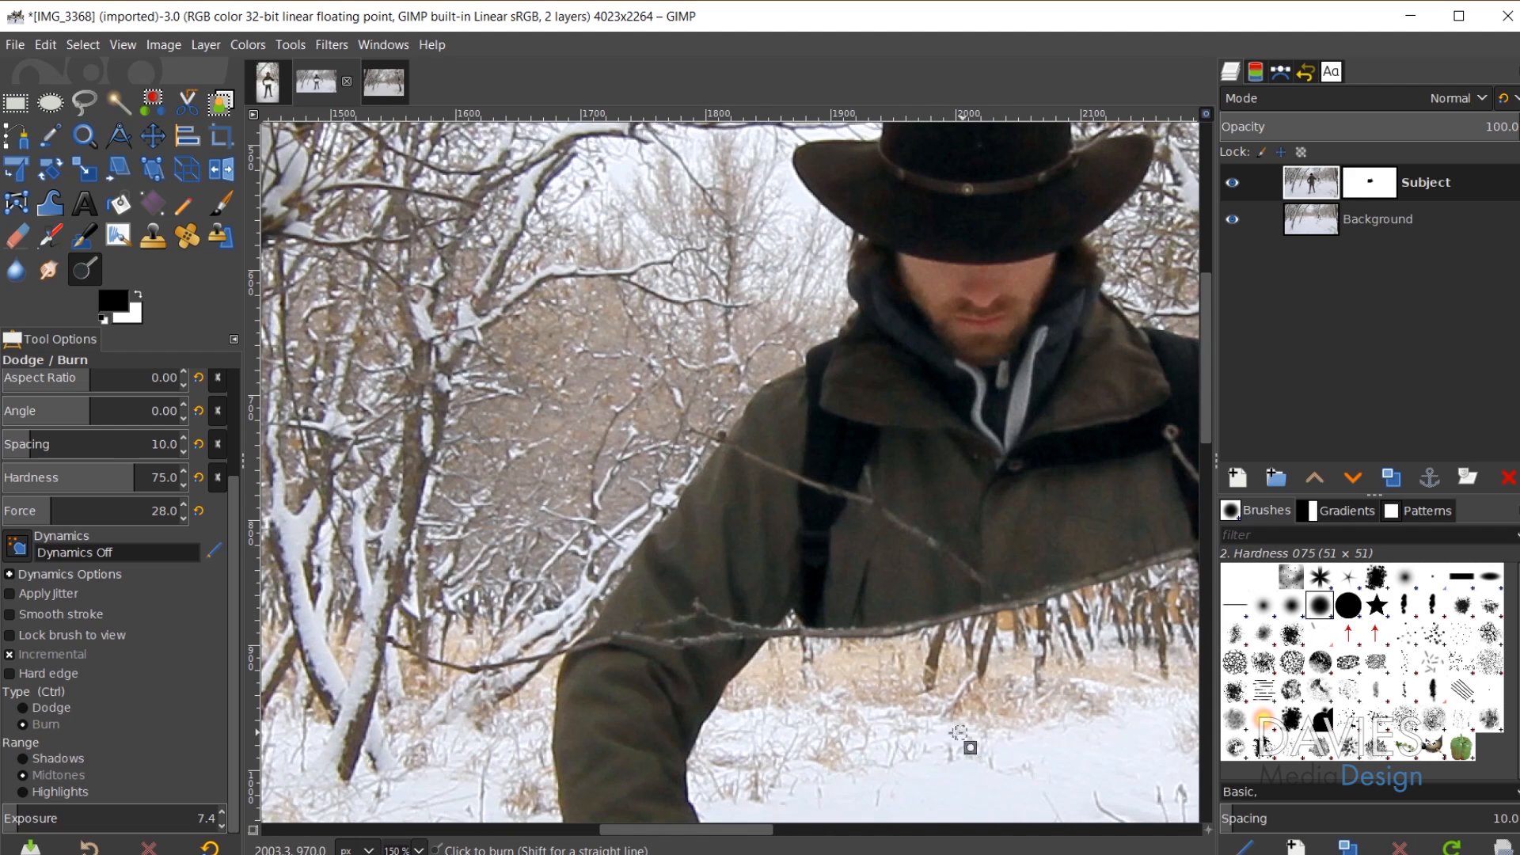
{"action": "left_click_drag", "start_coordinate": [733, 829], "coordinate": [774, 829]}
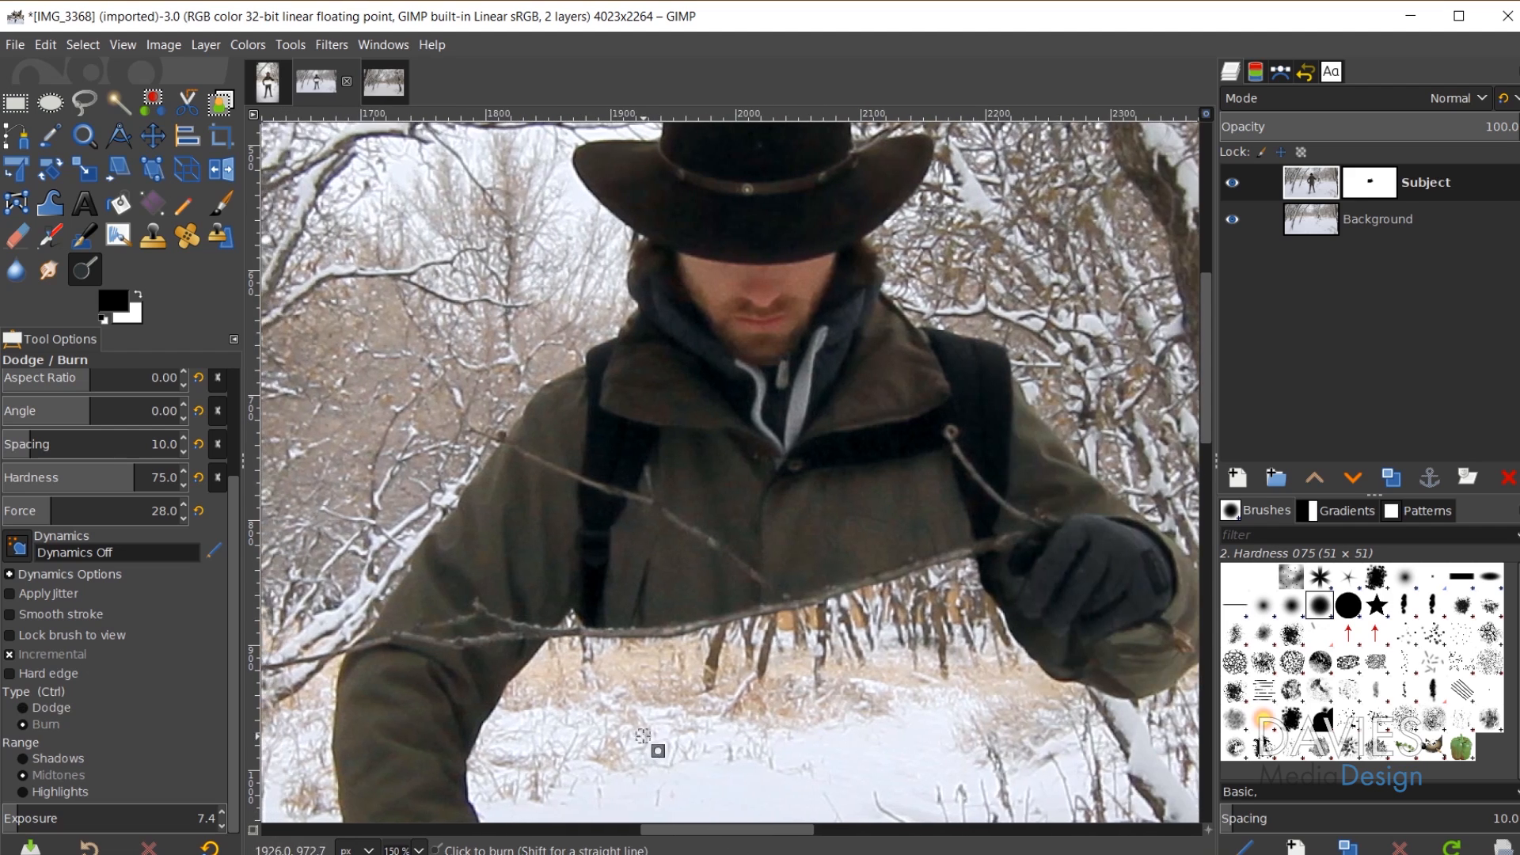
{"action": "scroll", "coordinate": [642, 736], "scroll_direction": "down", "scroll_amount": 3, "text": "ctrl"}
{"action": "scroll", "coordinate": [652, 665], "scroll_direction": "up", "scroll_amount": 1, "text": "ctrl"}
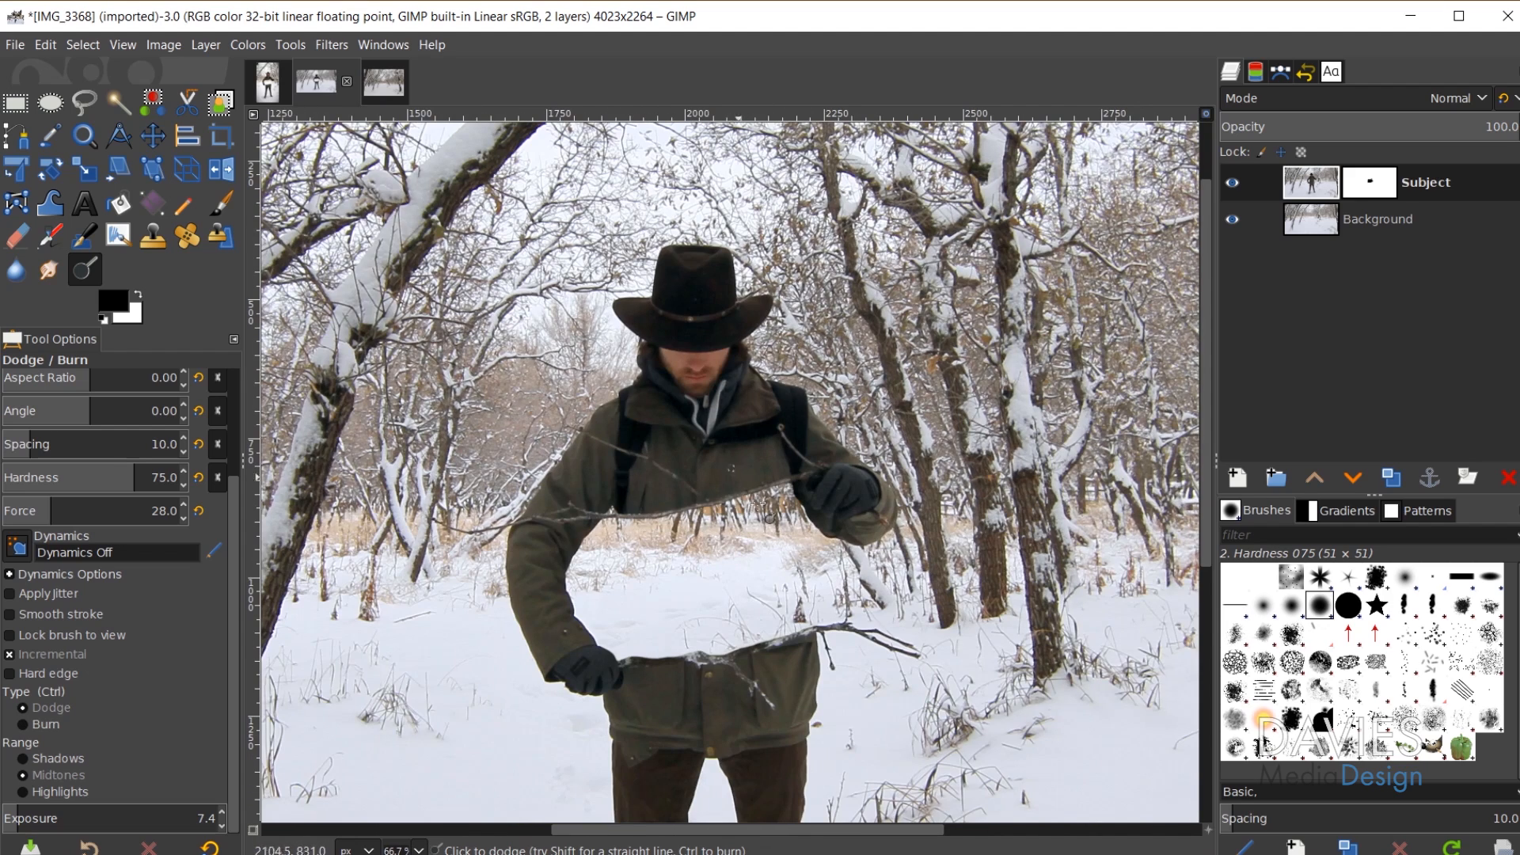
{"action": "scroll", "coordinate": [639, 527], "scroll_direction": "up", "scroll_amount": 4, "text": "ctrl"}
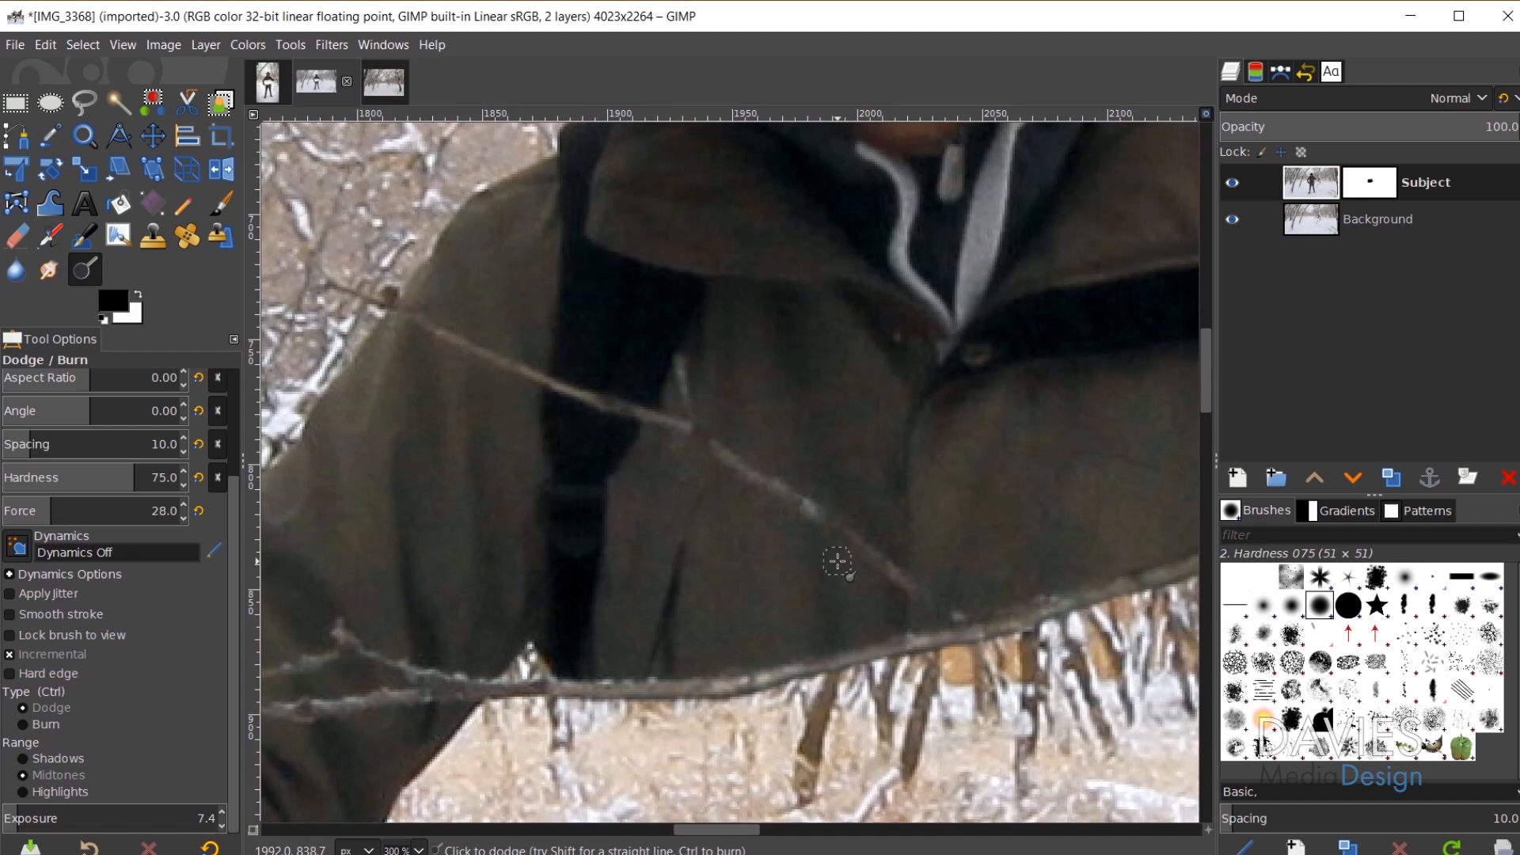
{"action": "key", "text": "bracketleft"}
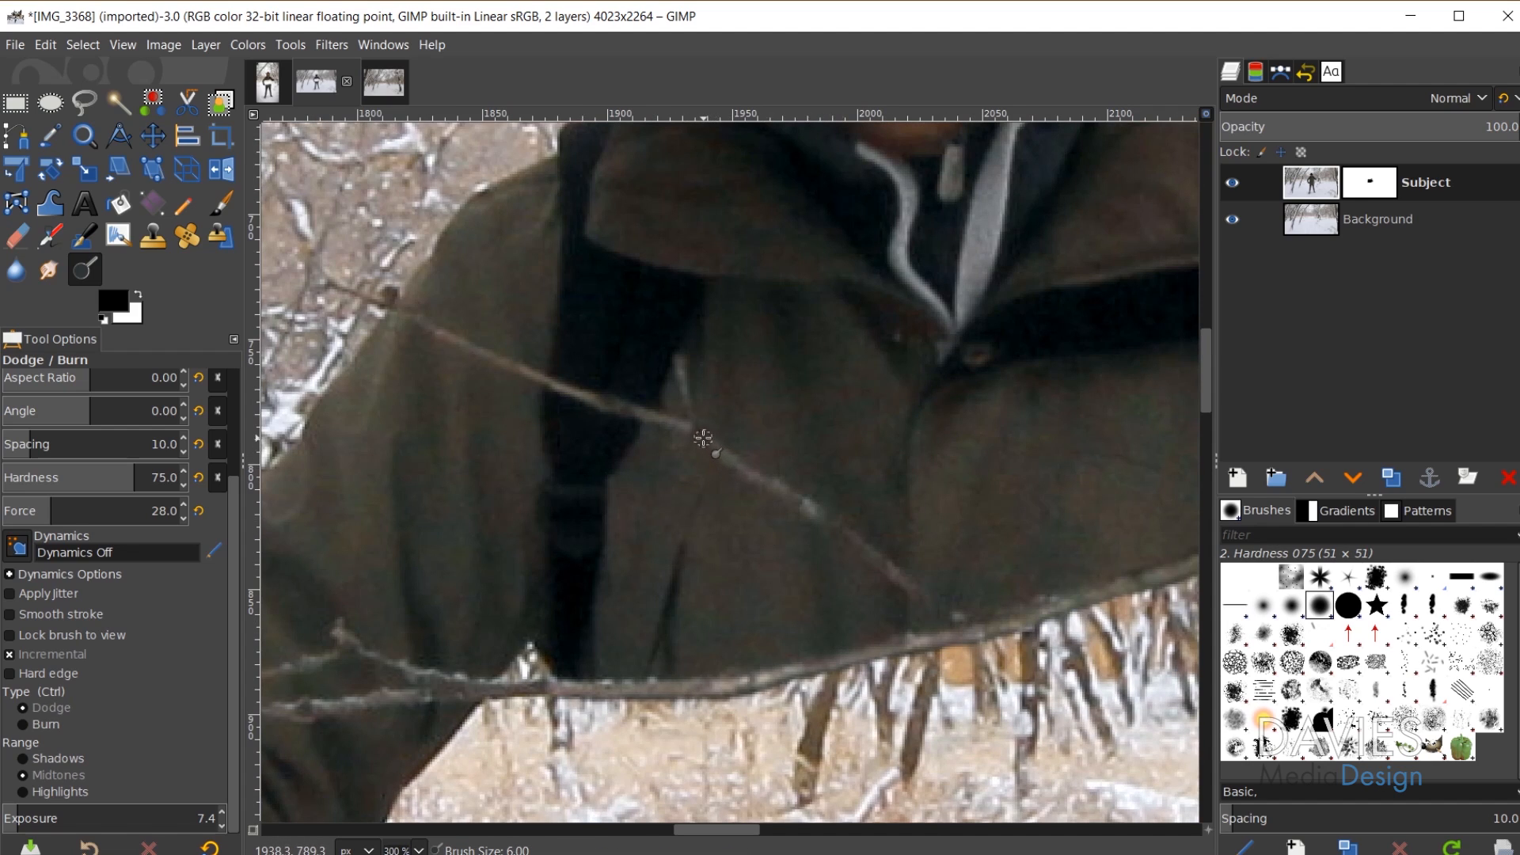
{"action": "left_click_drag", "start_coordinate": [811, 511], "coordinate": [973, 623]}
Step: Increase the brush size to 15 and dodge the midtones along the lower branch, starting beside the glove
{"action": "key", "text": "1"}
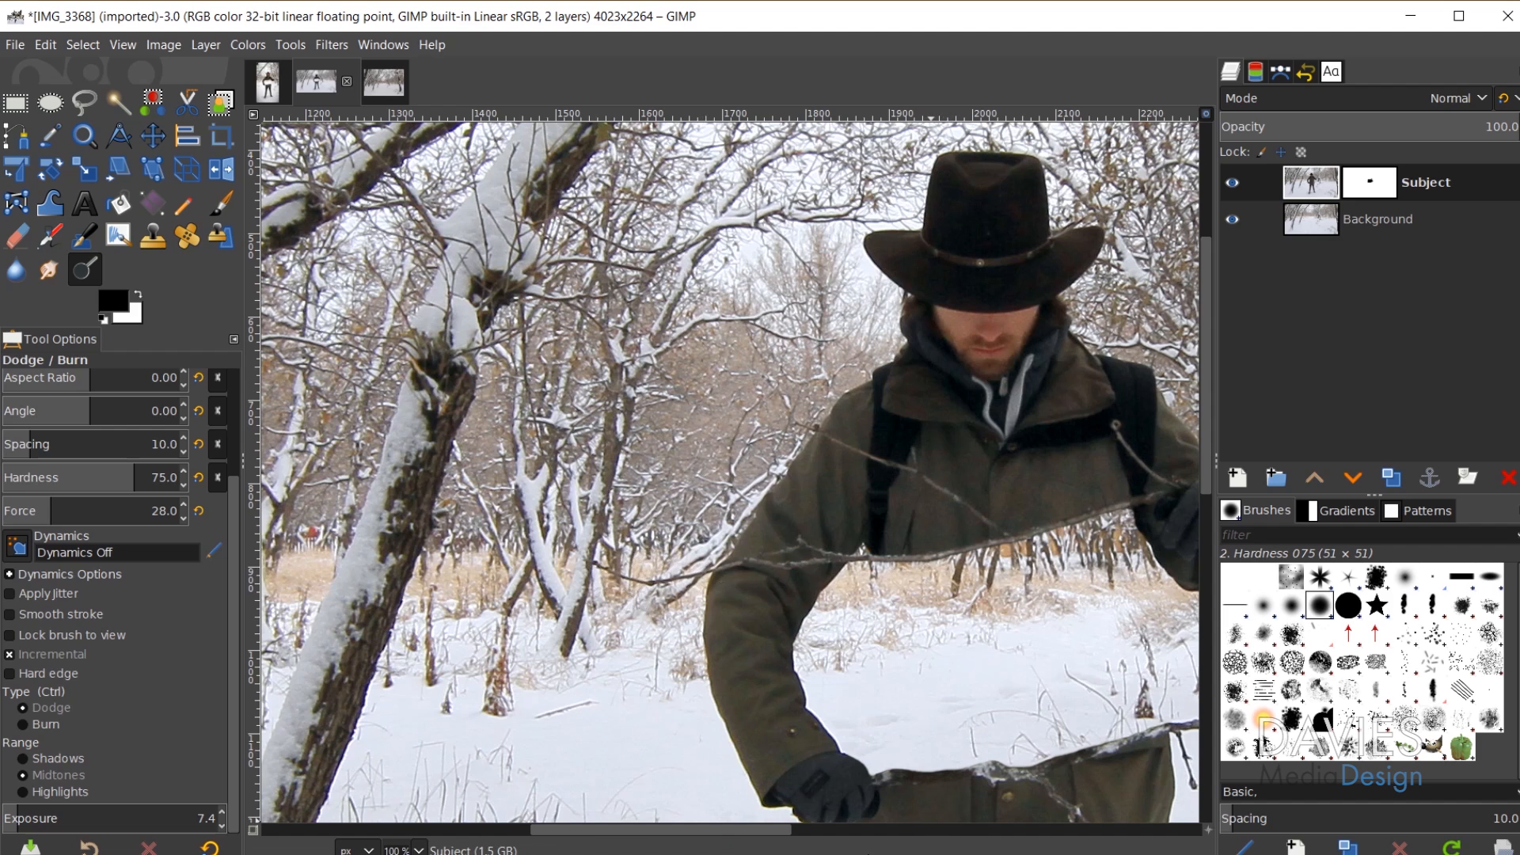
{"action": "left_click_drag", "start_coordinate": [784, 829], "coordinate": [839, 829]}
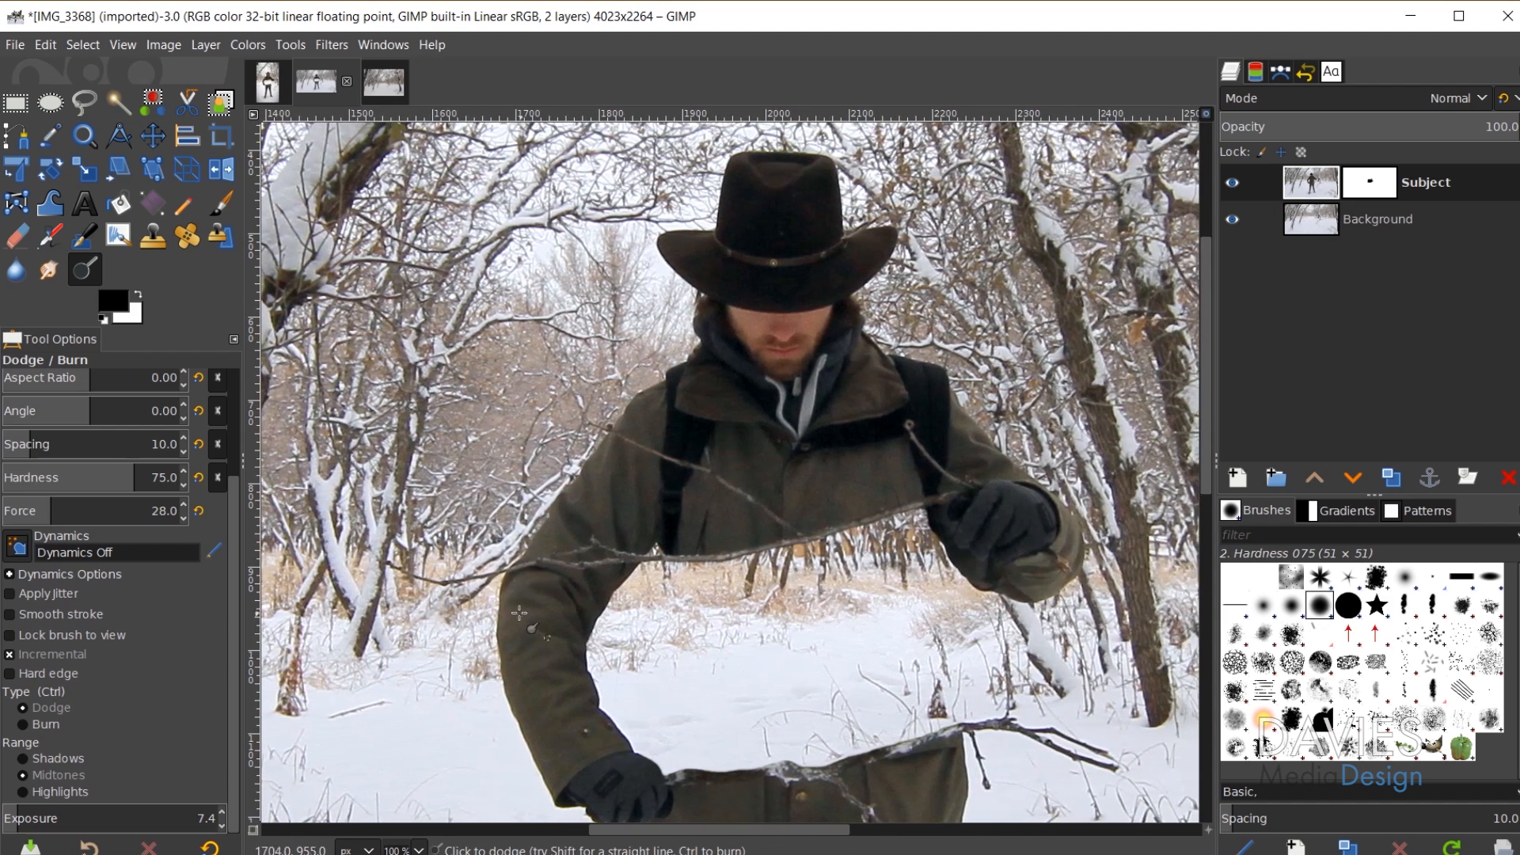
{"action": "scroll", "coordinate": [926, 778], "scroll_direction": "down", "scroll_amount": 5}
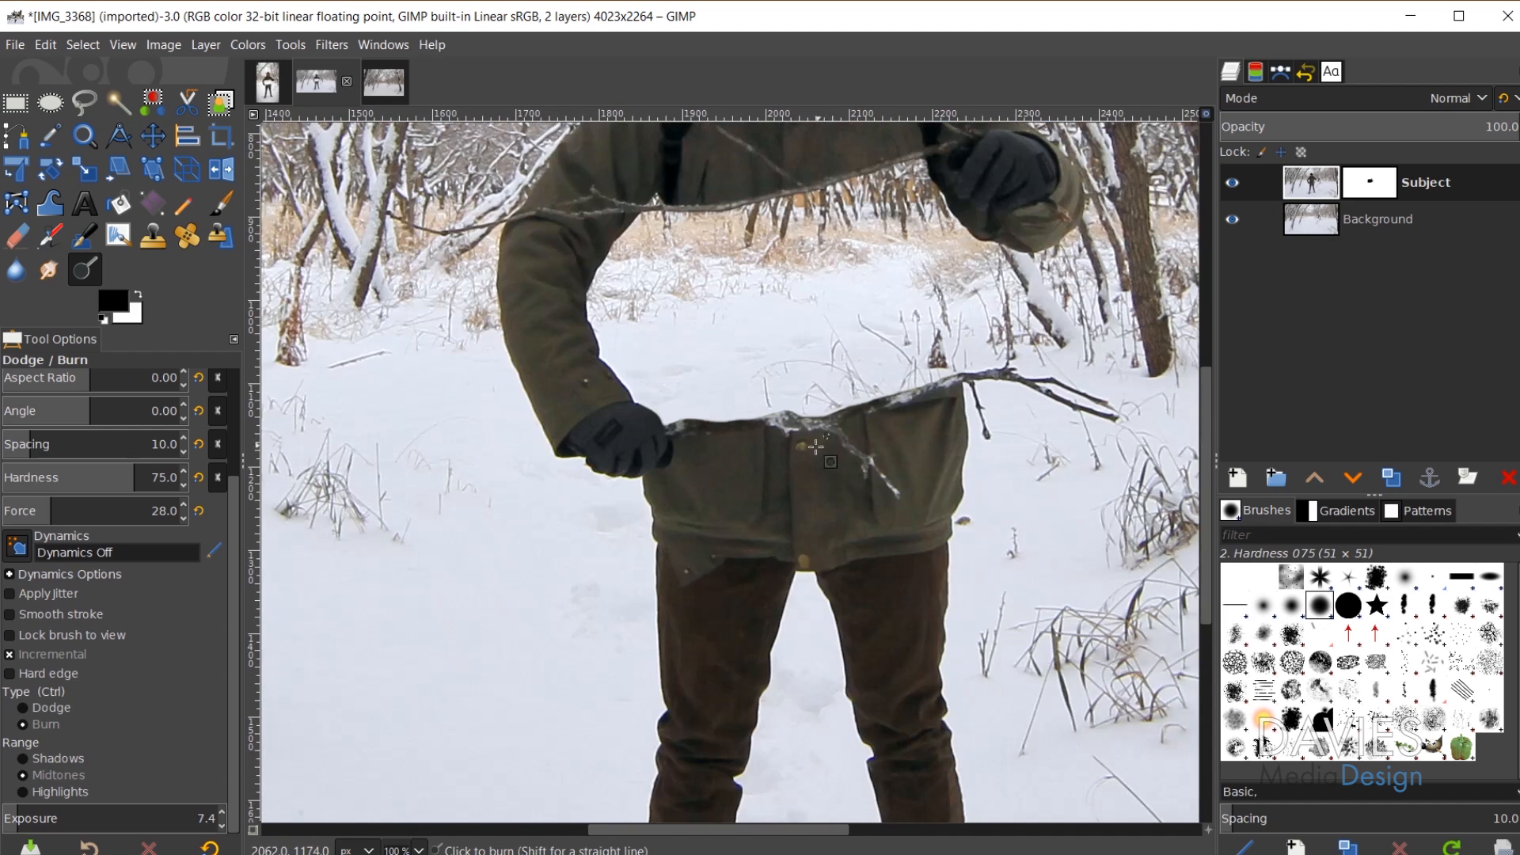
{"action": "scroll", "coordinate": [879, 404], "scroll_direction": "up", "scroll_amount": 3, "text": "ctrl"}
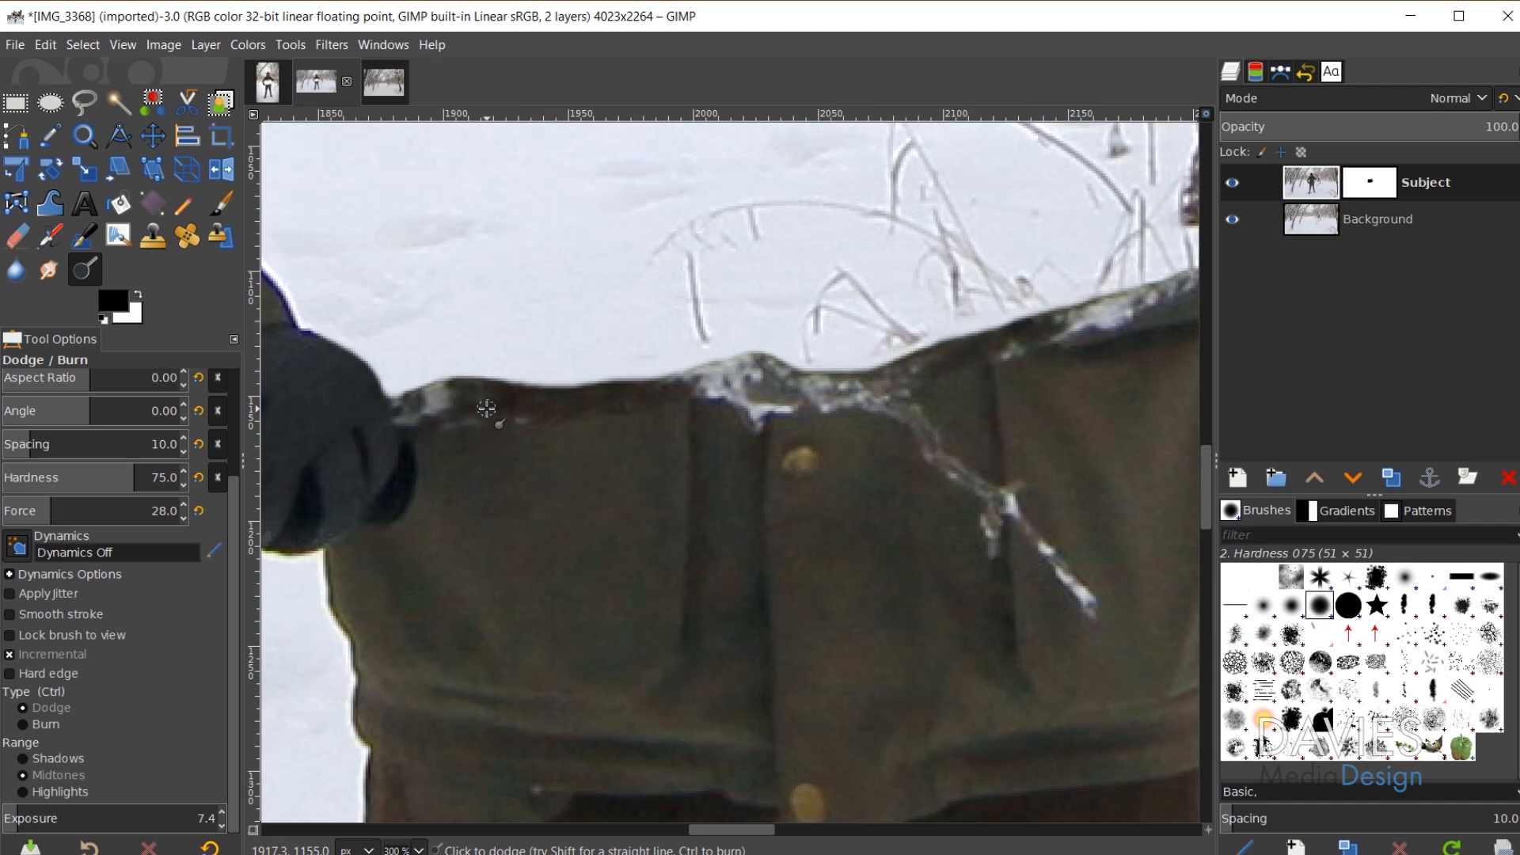
{"action": "key", "text": "bracketright"}
{"action": "key", "text": "bracketright"}
{"action": "key", "text": "bracketright"}
{"action": "key", "text": "bracketright"}
{"action": "key", "text": "bracketright"}
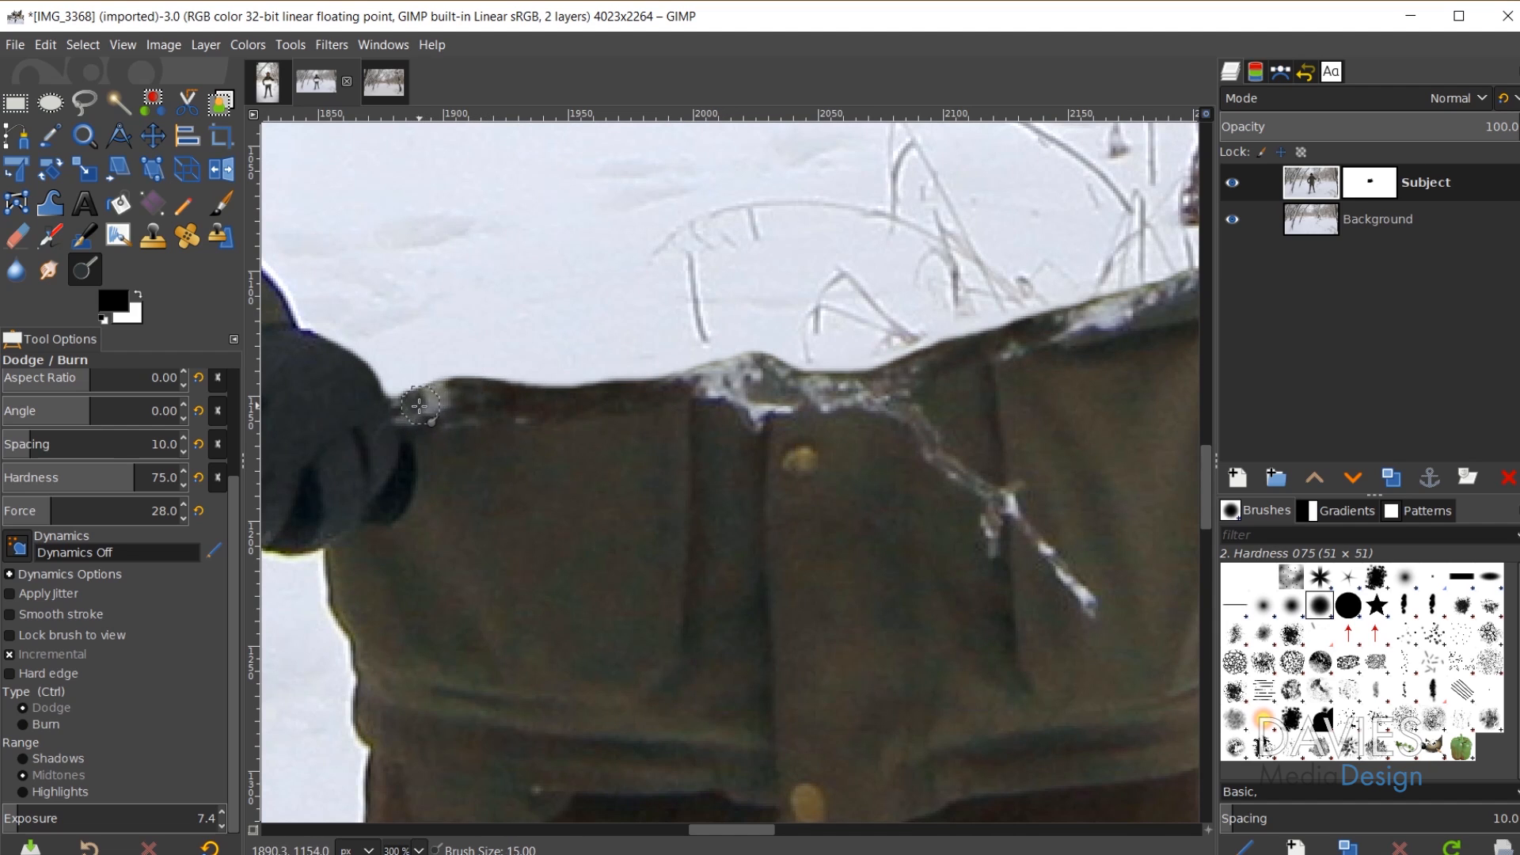
{"action": "mouse_move", "coordinate": [418, 406]}
{"action": "left_mouse_down"}
{"action": "mouse_move", "coordinate": [489, 396]}
{"action": "mouse_move", "coordinate": [599, 406]}
{"action": "mouse_move", "coordinate": [743, 382]}
{"action": "mouse_move", "coordinate": [874, 392]}
{"action": "mouse_move", "coordinate": [1124, 313]}
{"action": "left_mouse_up"}
Step: Reduce the dodge brush size to 5 for the thin twig below the lower branch
{"action": "key", "text": "bracketleft"}
{"action": "key", "text": "bracketleft"}
{"action": "key", "text": "bracketleft"}
{"action": "key", "text": "bracketleft"}
{"action": "key", "text": "bracketleft"}
{"action": "key", "text": "bracketleft"}
{"action": "key", "text": "bracketleft"}
{"action": "key", "text": "bracketleft"}
{"action": "key", "text": "bracketleft"}
{"action": "key", "text": "bracketleft"}
{"action": "key", "text": "bracketleft"}
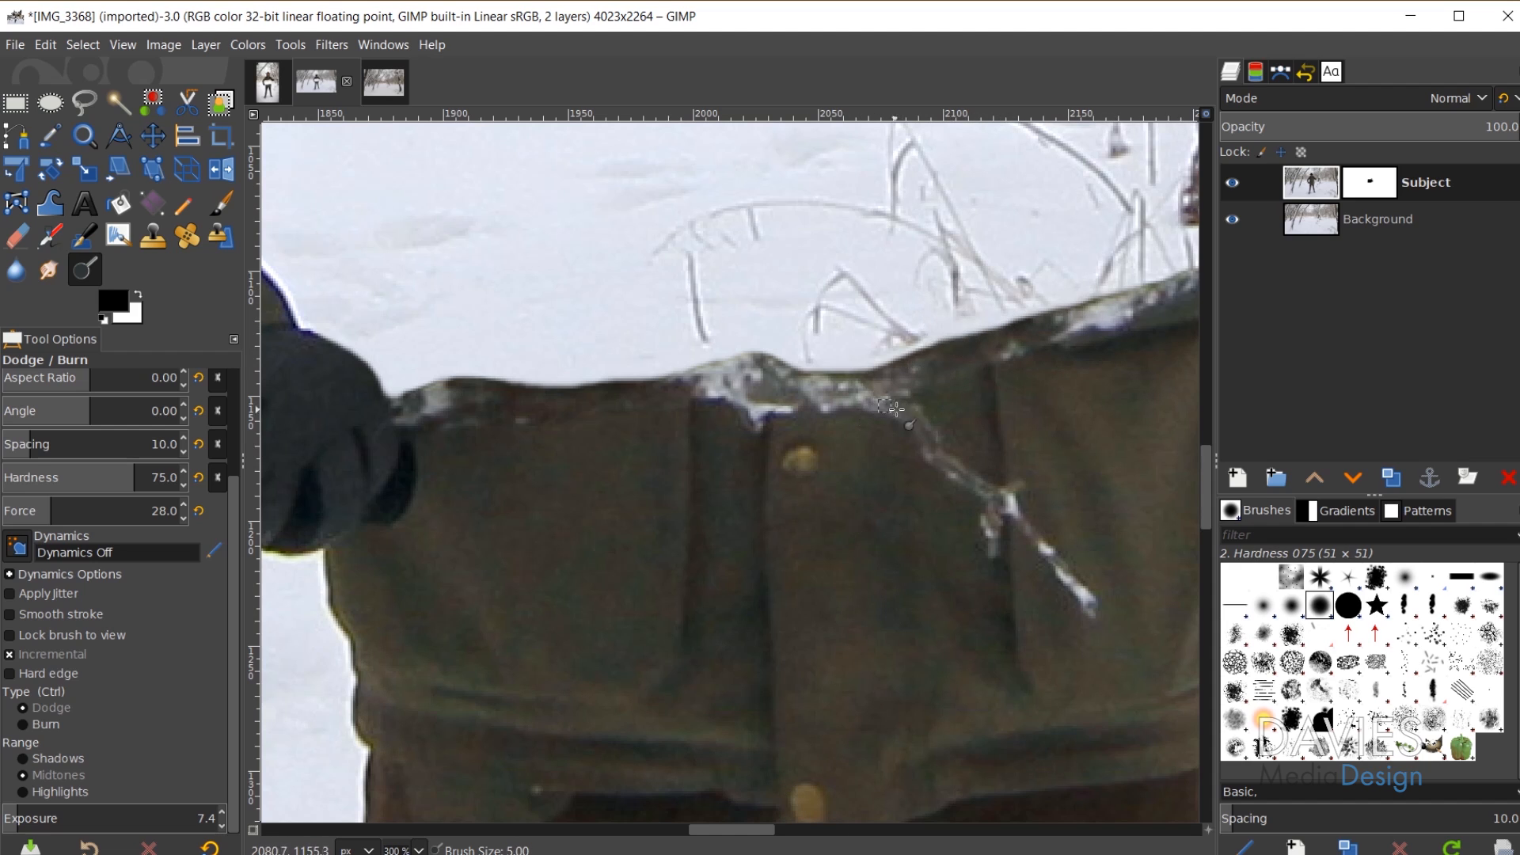
{"action": "left_click_drag", "start_coordinate": [772, 829], "coordinate": [794, 839]}
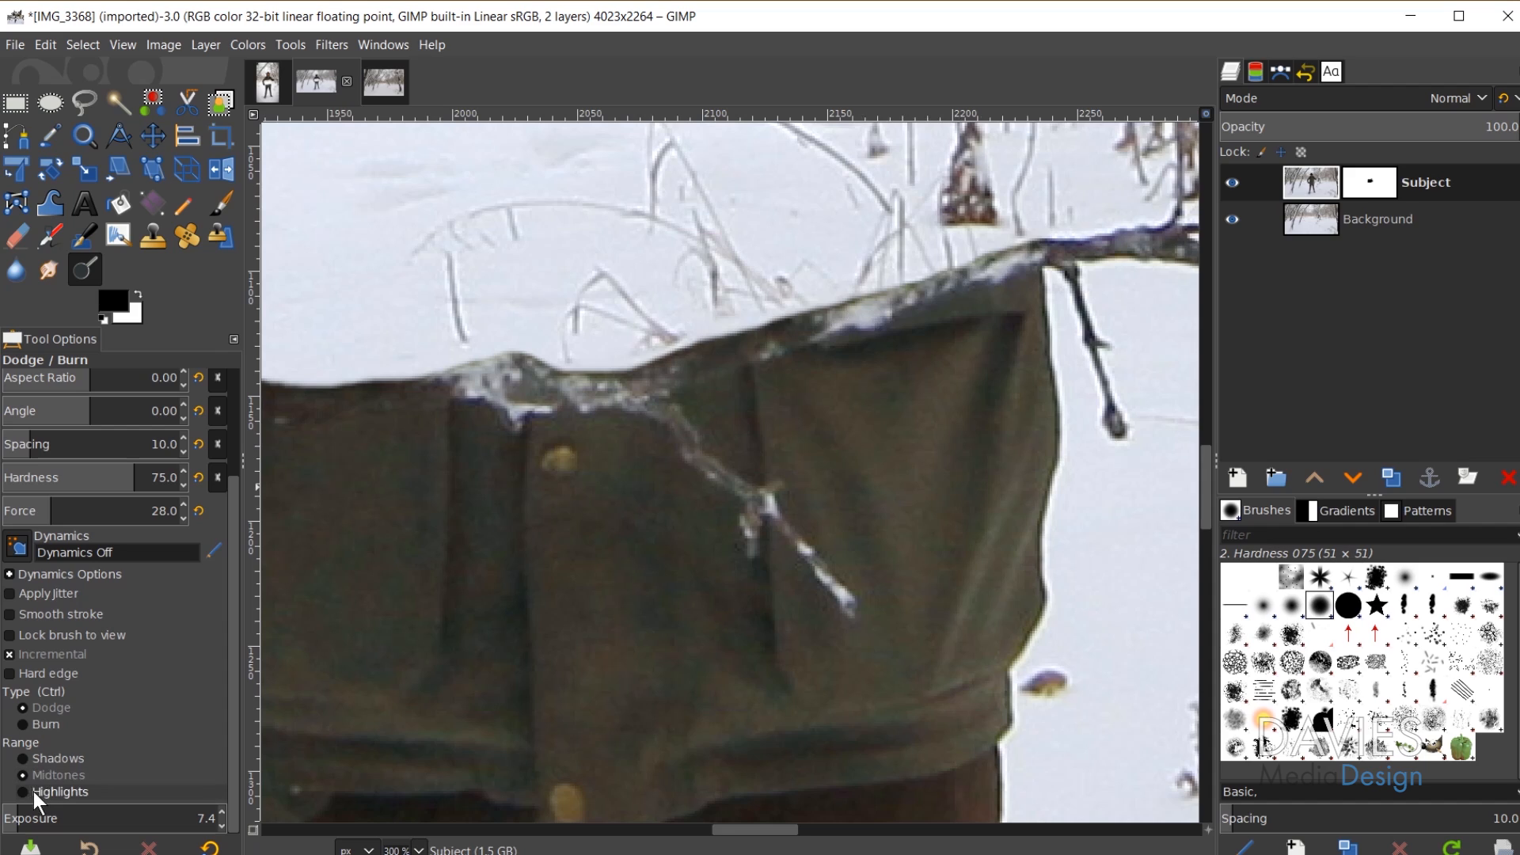
Step: Switch the dodge range to Shadows, undo a trial stroke beyond the twig, and dodge the lower branch from the coat's middle toward the glove
{"action": "left_click", "coordinate": [22, 760]}
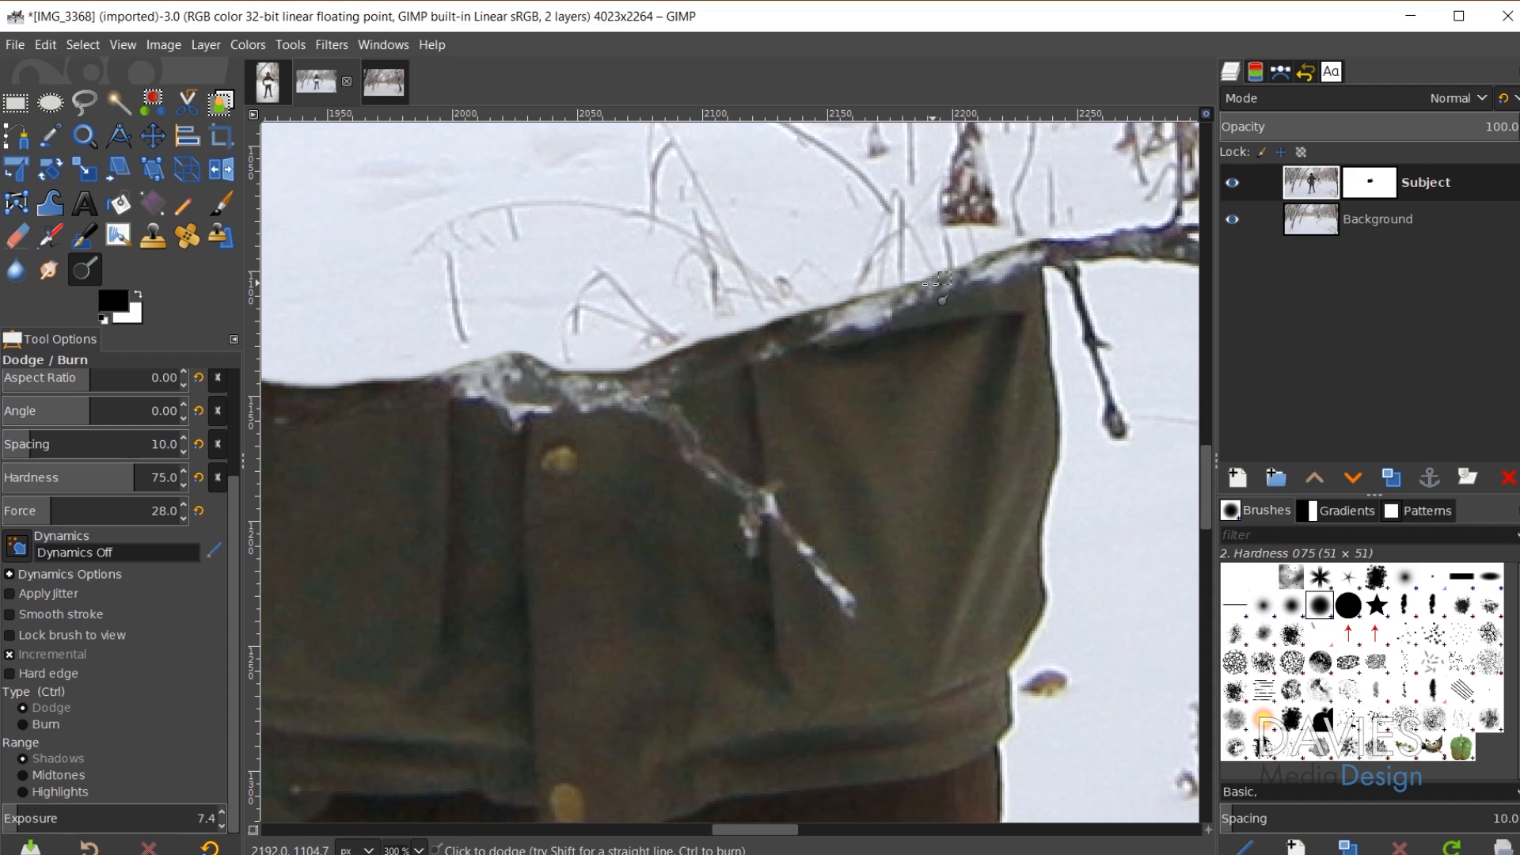
{"action": "key", "text": "bracketright"}
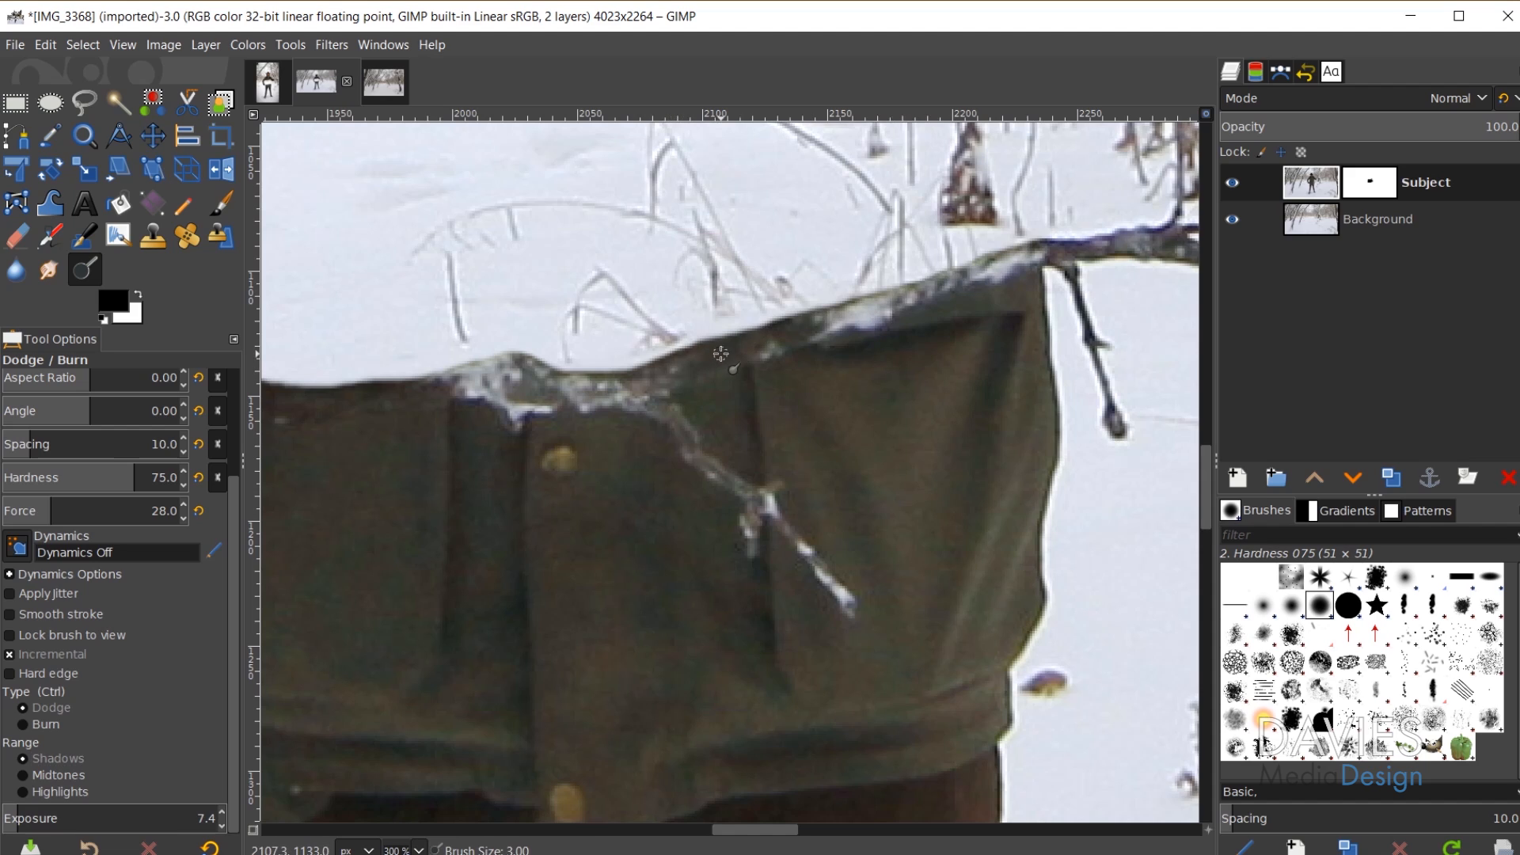
{"action": "key", "text": "bracketright"}
{"action": "key", "text": "bracketright"}
{"action": "left_click_drag", "start_coordinate": [674, 368], "coordinate": [823, 333]}
{"action": "key", "text": "ctrl+z"}
{"action": "scroll", "coordinate": [798, 458], "scroll_direction": "left", "scroll_amount": 5}
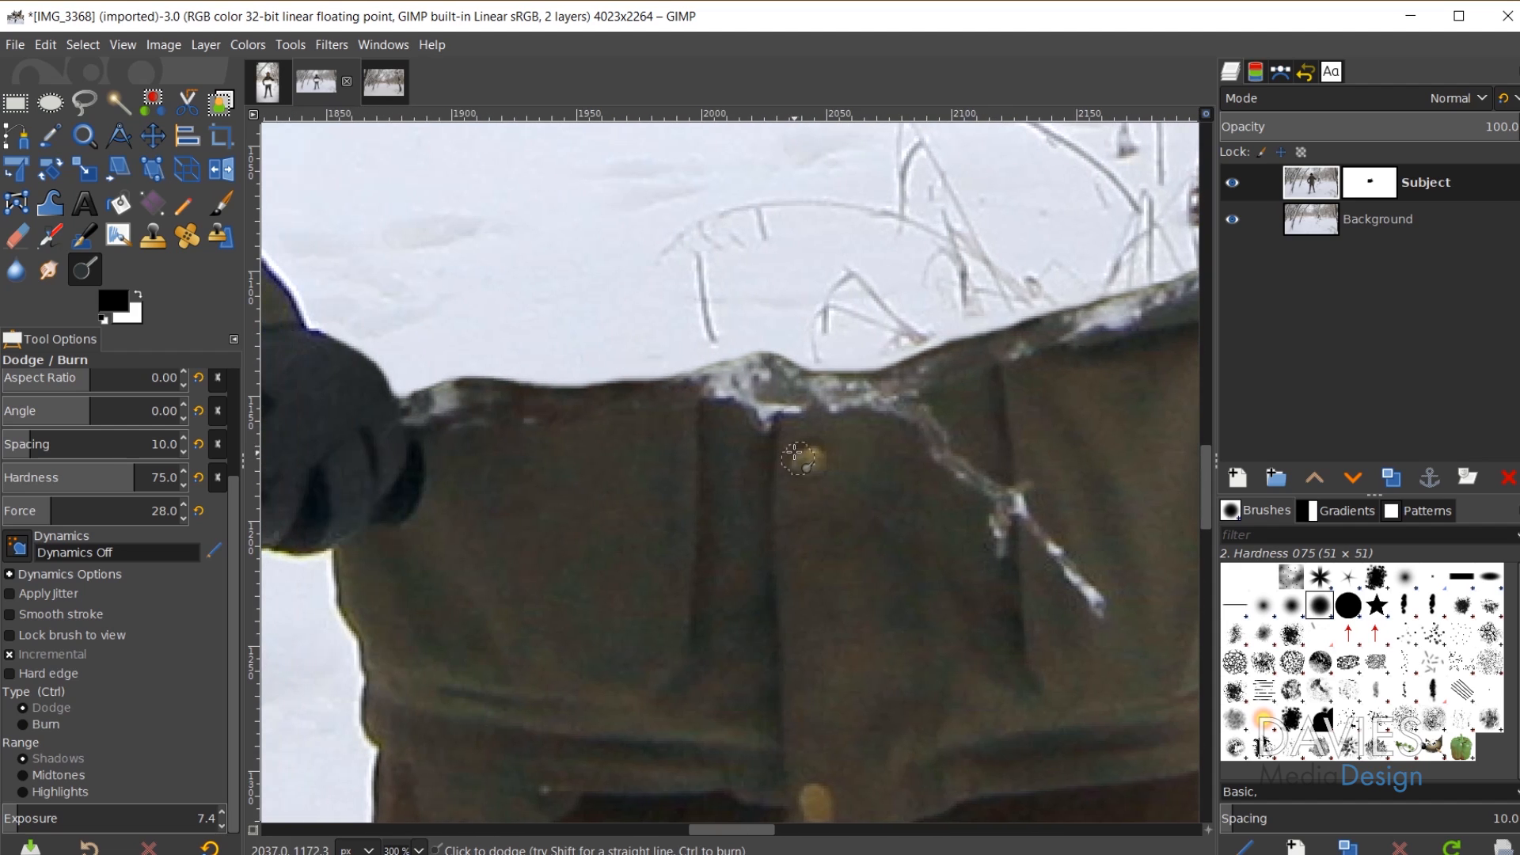
{"action": "mouse_move", "coordinate": [750, 388]}
{"action": "left_mouse_down"}
{"action": "mouse_move", "coordinate": [682, 390]}
{"action": "mouse_move", "coordinate": [418, 402]}
{"action": "mouse_move", "coordinate": [520, 388]}
{"action": "left_mouse_up"}
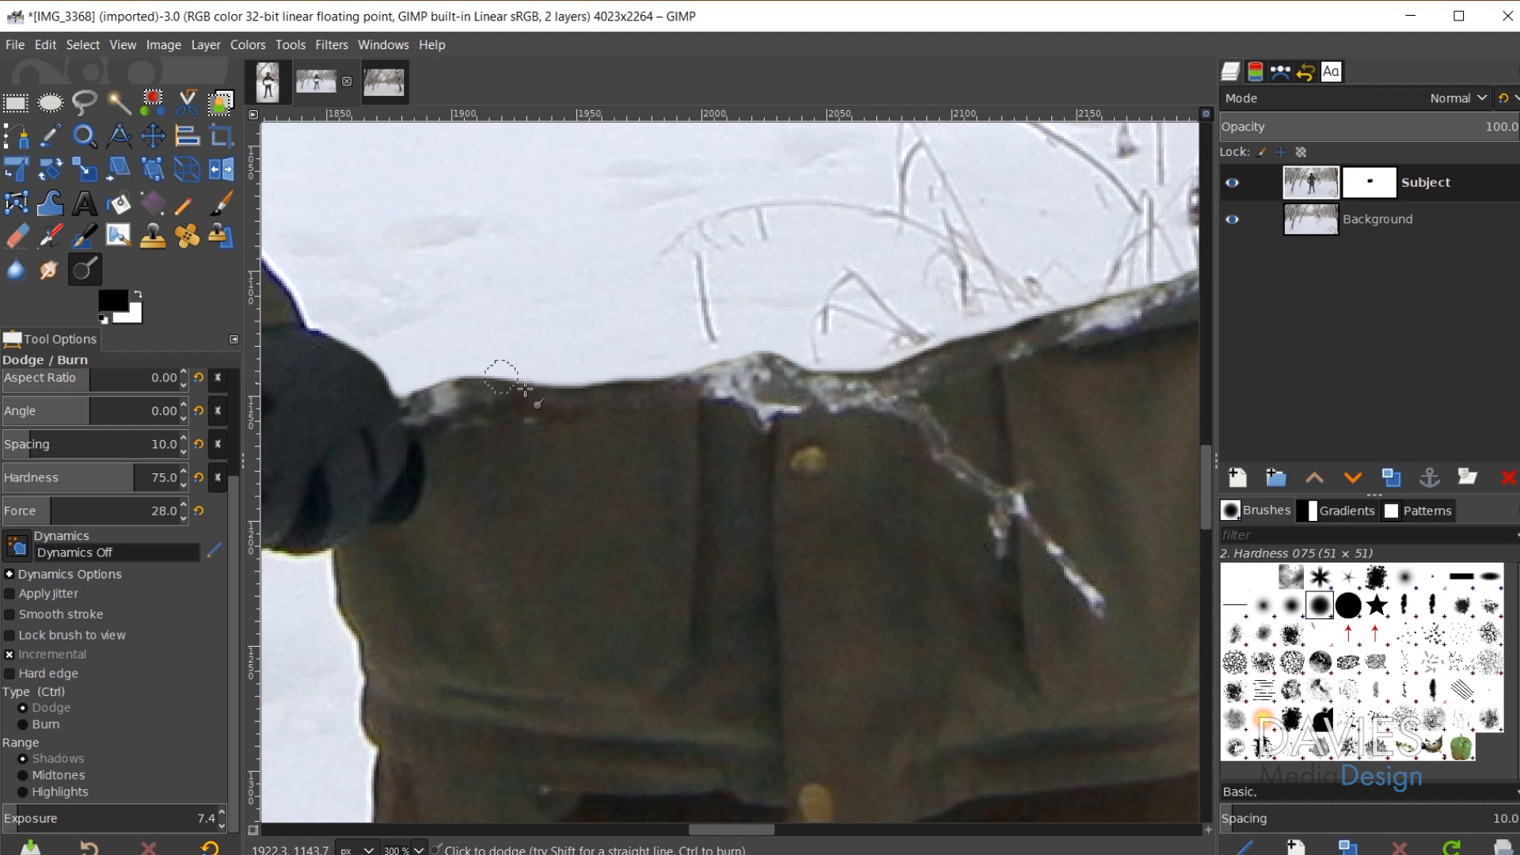
Step: Duplicate the Subject layer and apply the layer mask on the copy
{"action": "scroll", "coordinate": [894, 448], "scroll_direction": "down", "scroll_amount": 2}
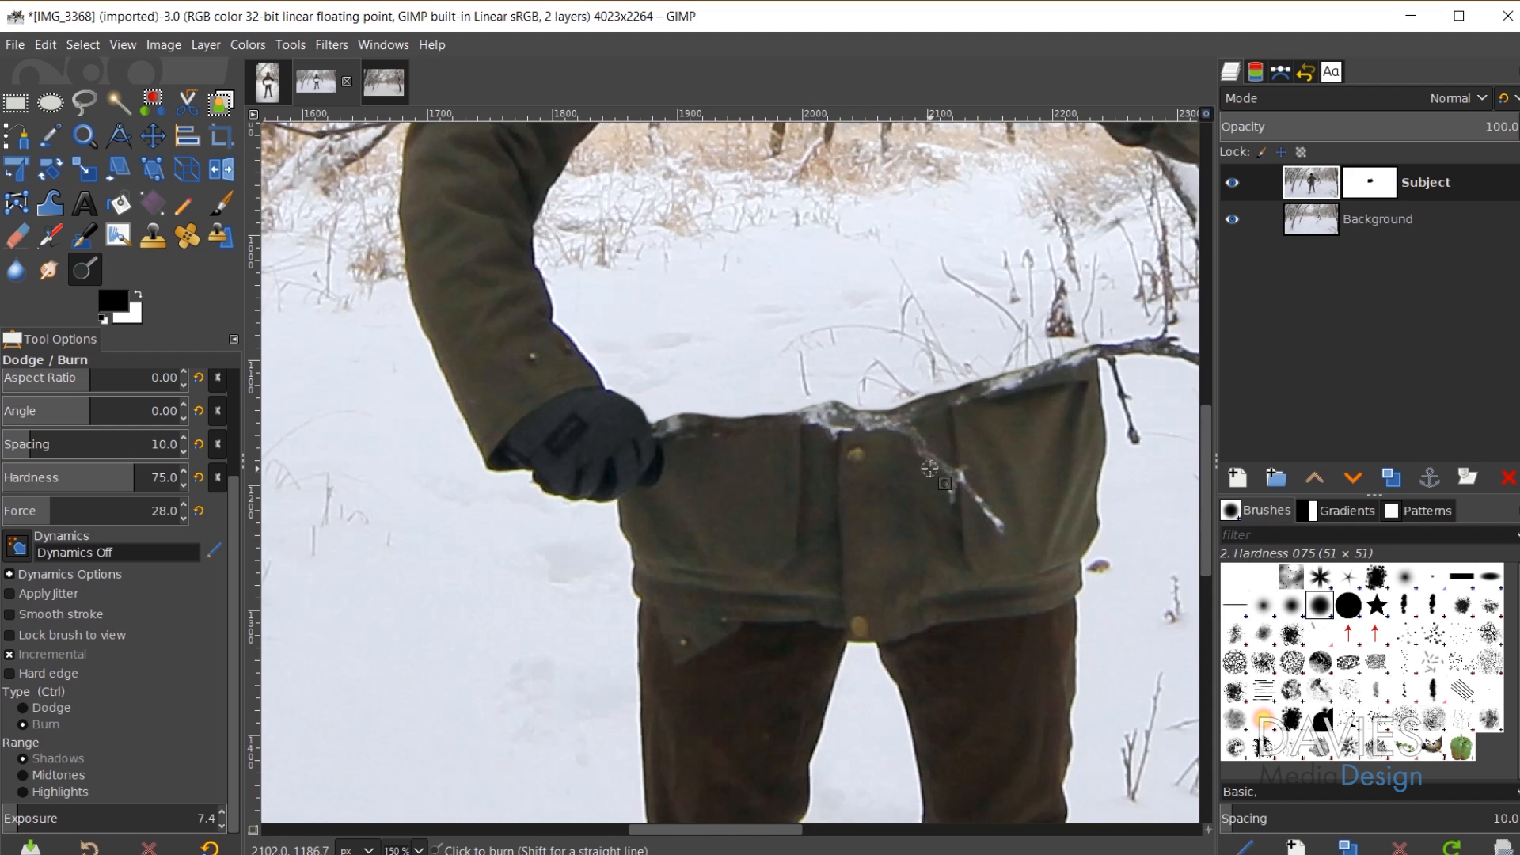
{"action": "scroll", "coordinate": [1077, 497], "scroll_direction": "down", "scroll_amount": 3}
{"action": "scroll", "coordinate": [950, 618], "scroll_direction": "right", "scroll_amount": 2}
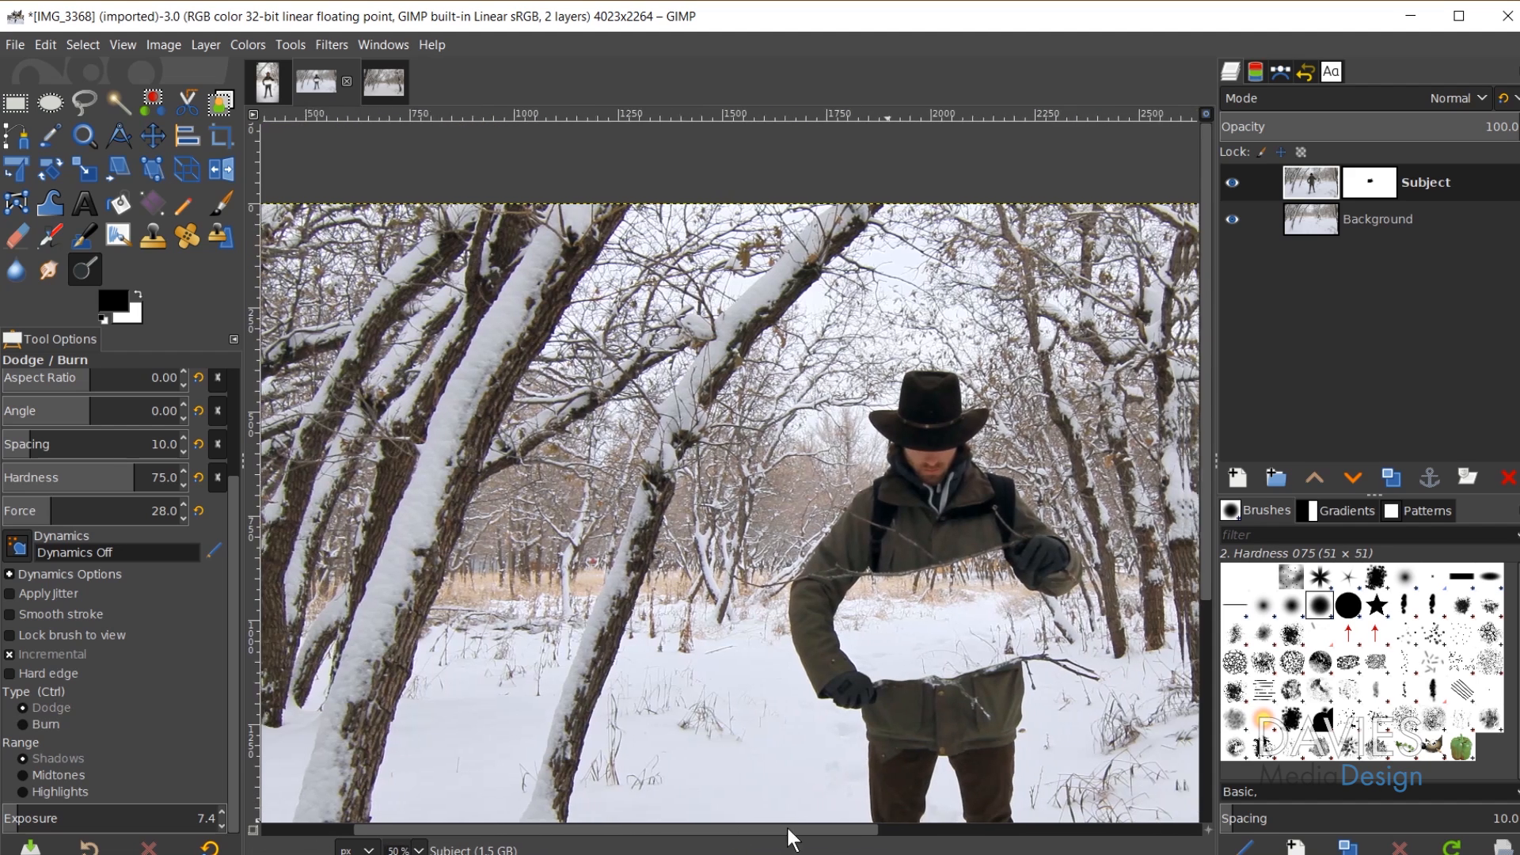
{"action": "scroll", "coordinate": [869, 726], "scroll_direction": "down", "scroll_amount": 3}
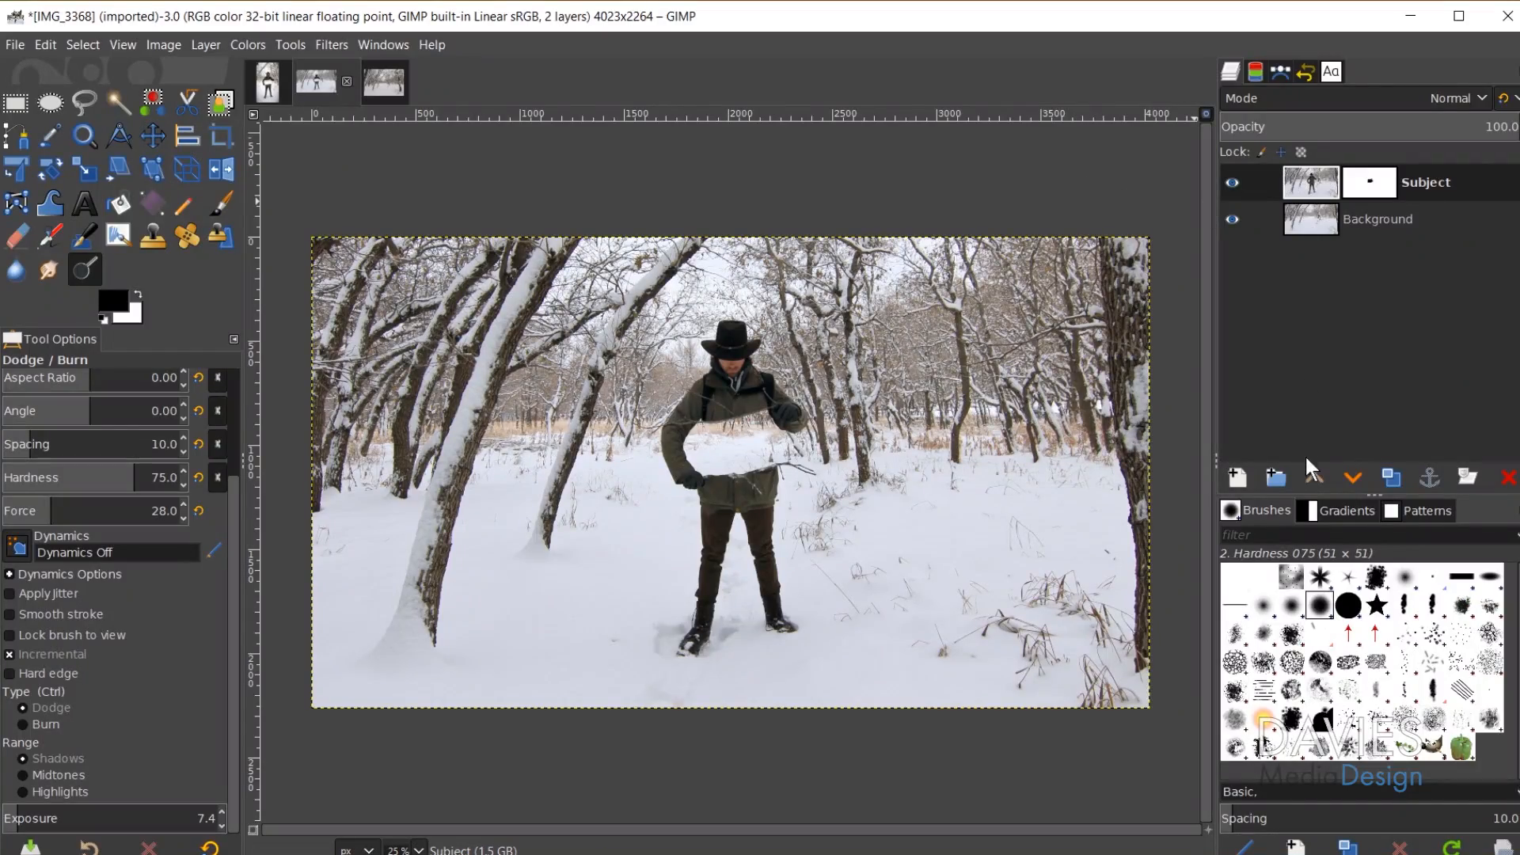
{"action": "left_click", "coordinate": [1392, 478]}
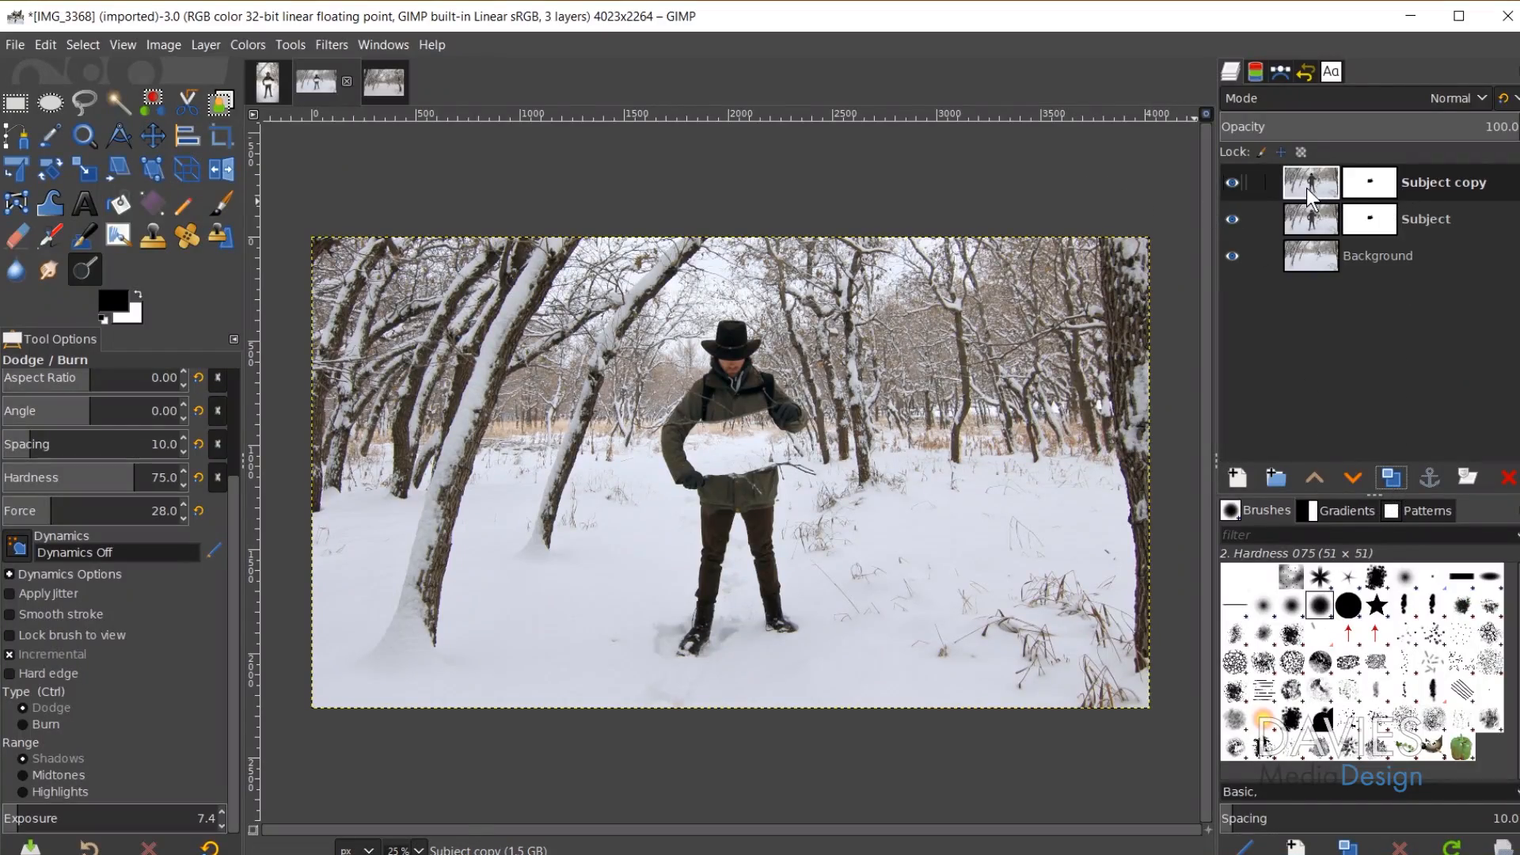
{"action": "right_click", "coordinate": [1363, 179]}
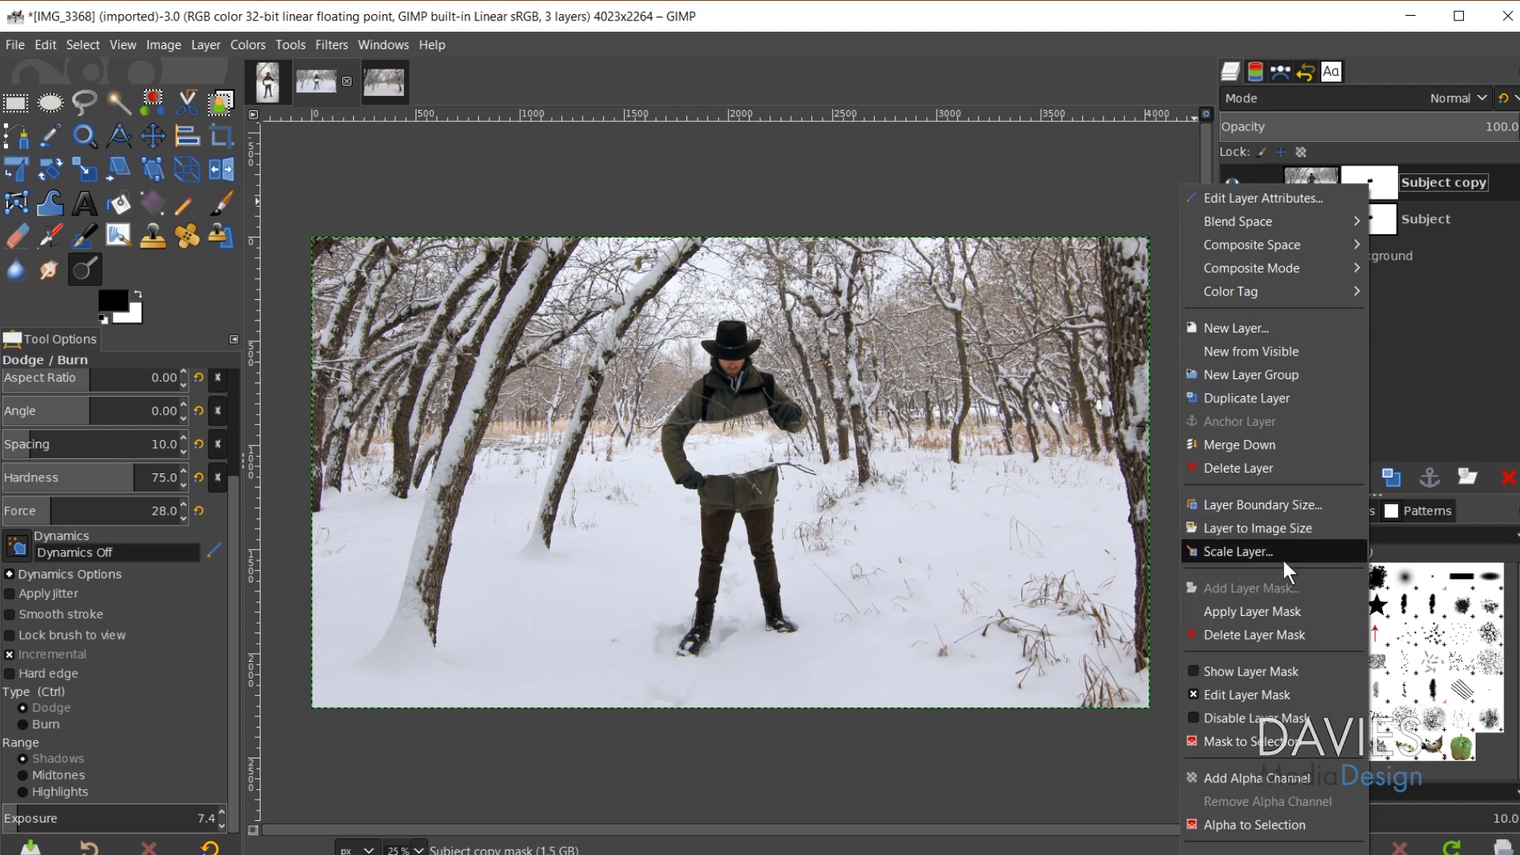
{"action": "left_click", "coordinate": [1276, 611]}
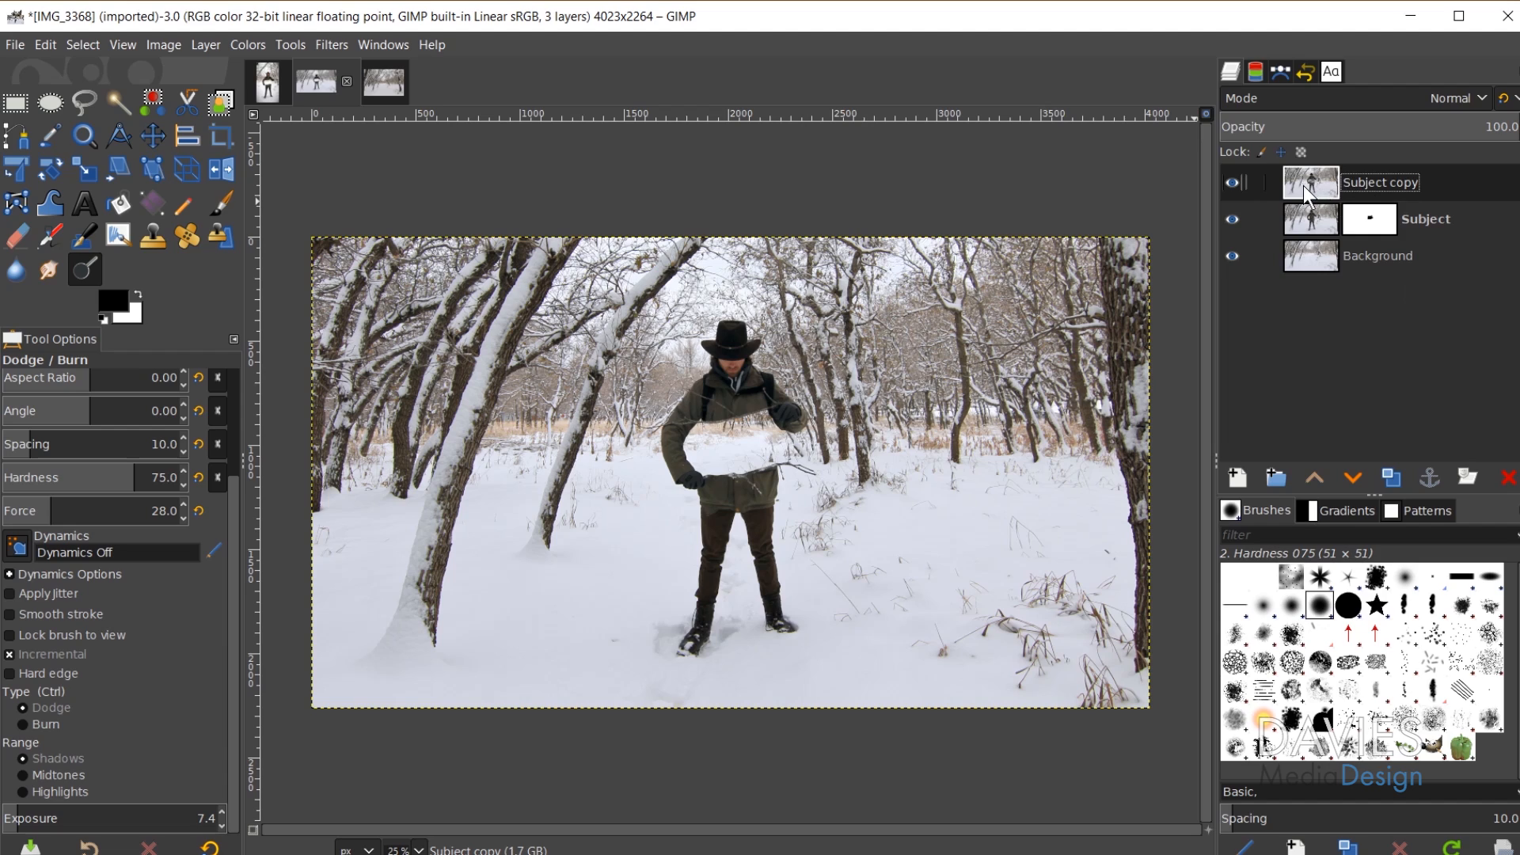
Step: Apply the High Pass filter to the Subject copy layer with Std. Dev. 2.0 and contrast 1.148
{"action": "left_click", "coordinate": [328, 44]}
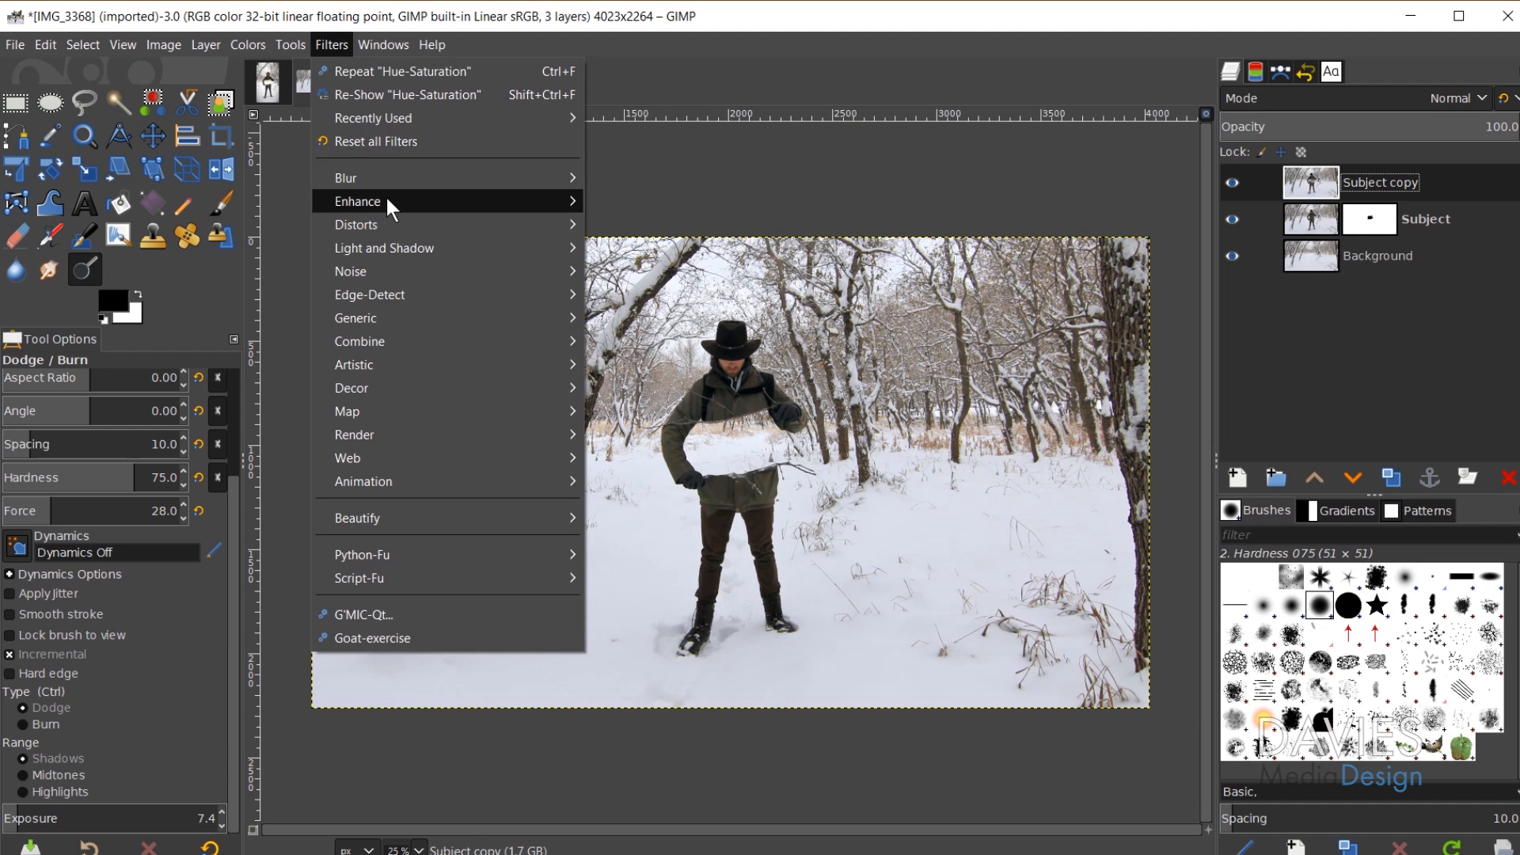
{"action": "mouse_move", "coordinate": [387, 202]}
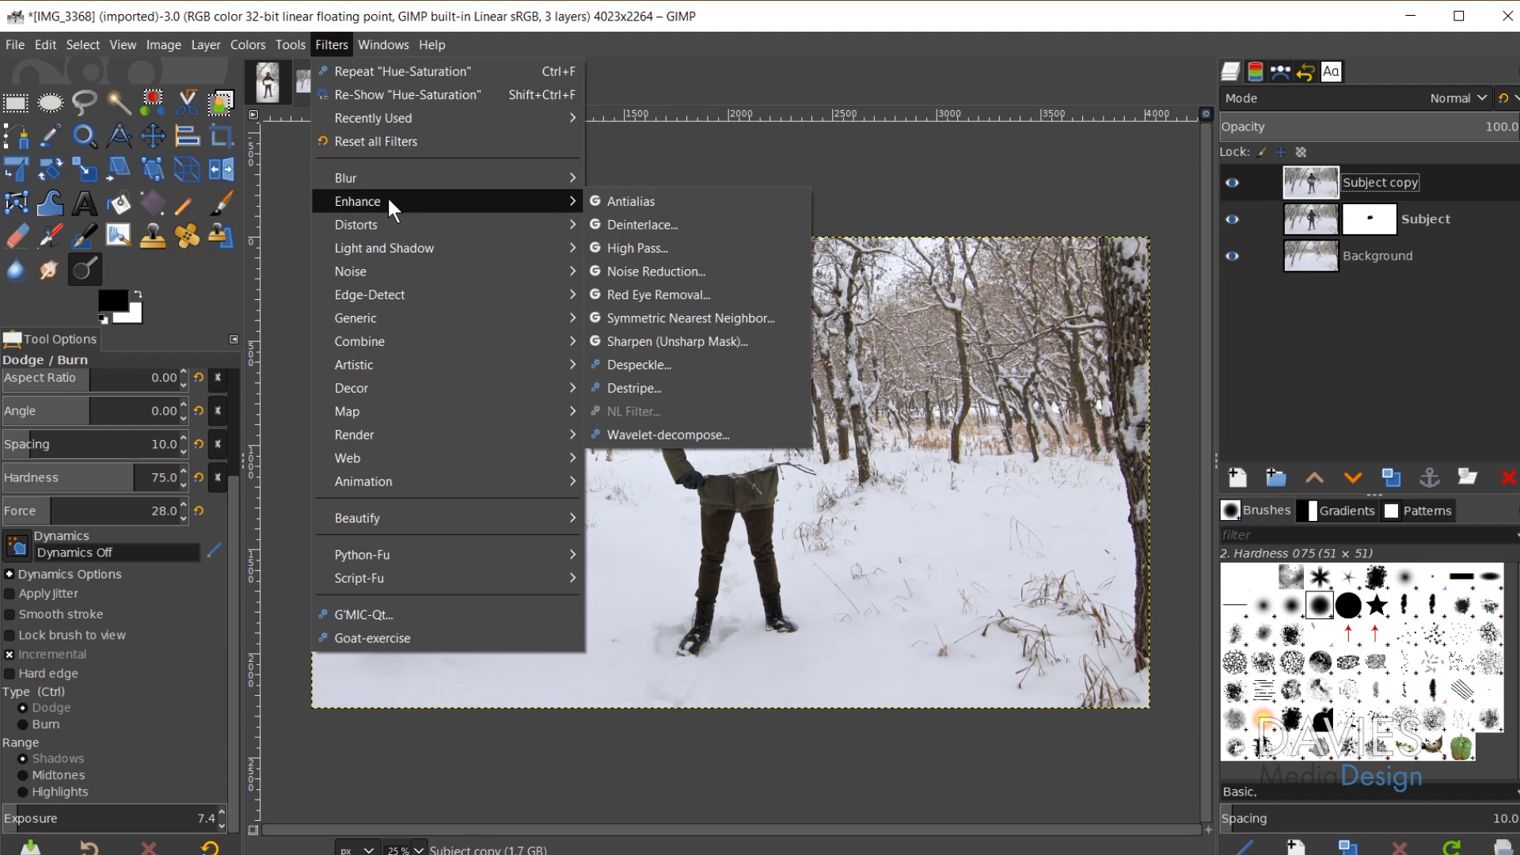
{"action": "left_click", "coordinate": [616, 247]}
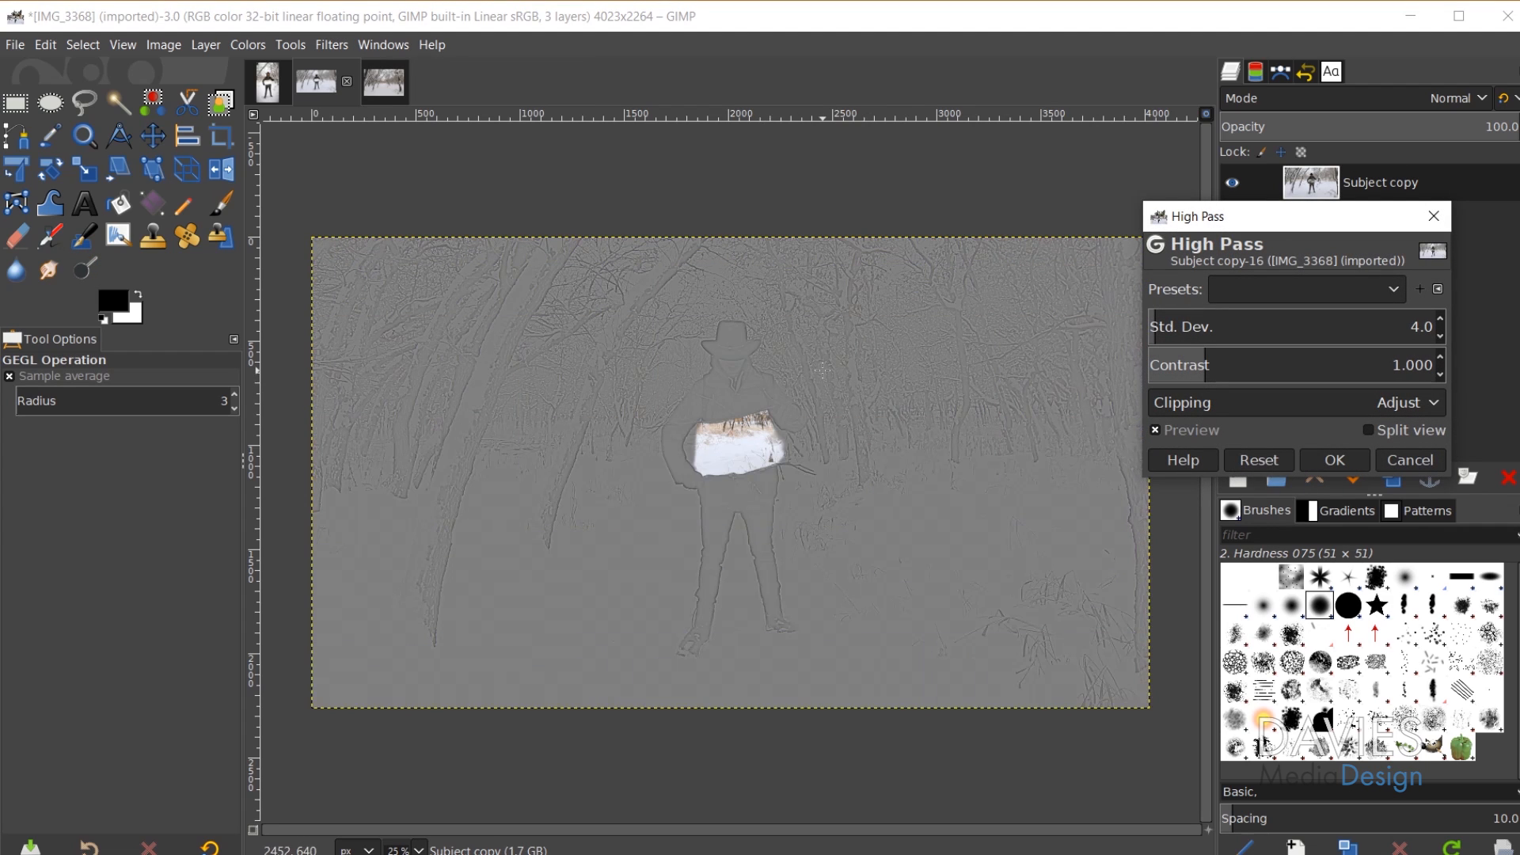
{"action": "scroll", "coordinate": [823, 369], "scroll_direction": "up", "scroll_amount": 5}
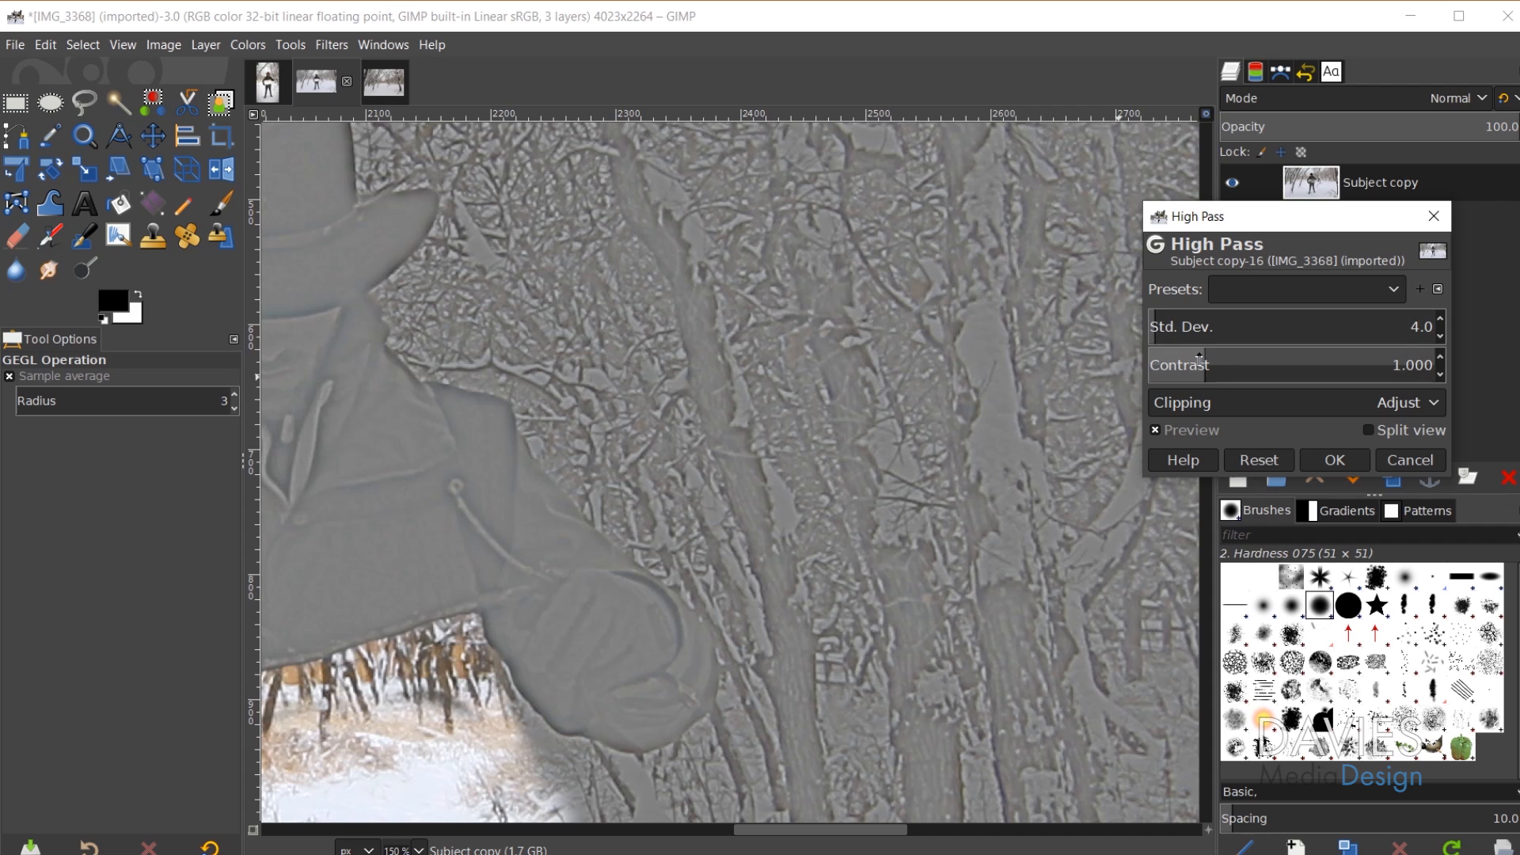
{"action": "left_click_drag", "start_coordinate": [1204, 360], "coordinate": [1216, 357]}
{"action": "left_click_drag", "start_coordinate": [831, 482], "coordinate": [875, 482]}
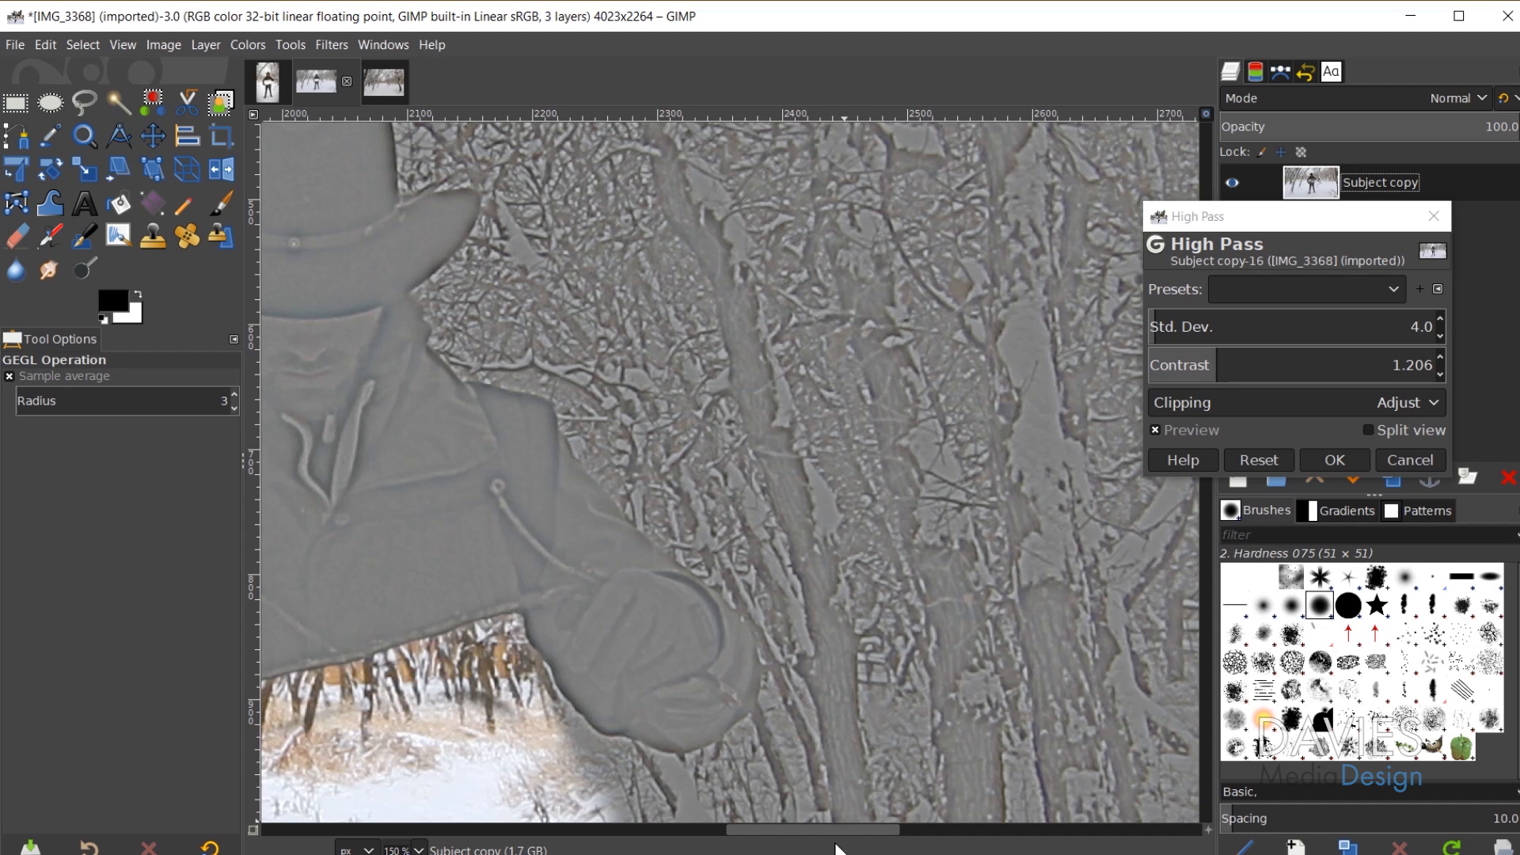
{"action": "left_click_drag", "start_coordinate": [861, 839], "coordinate": [780, 834]}
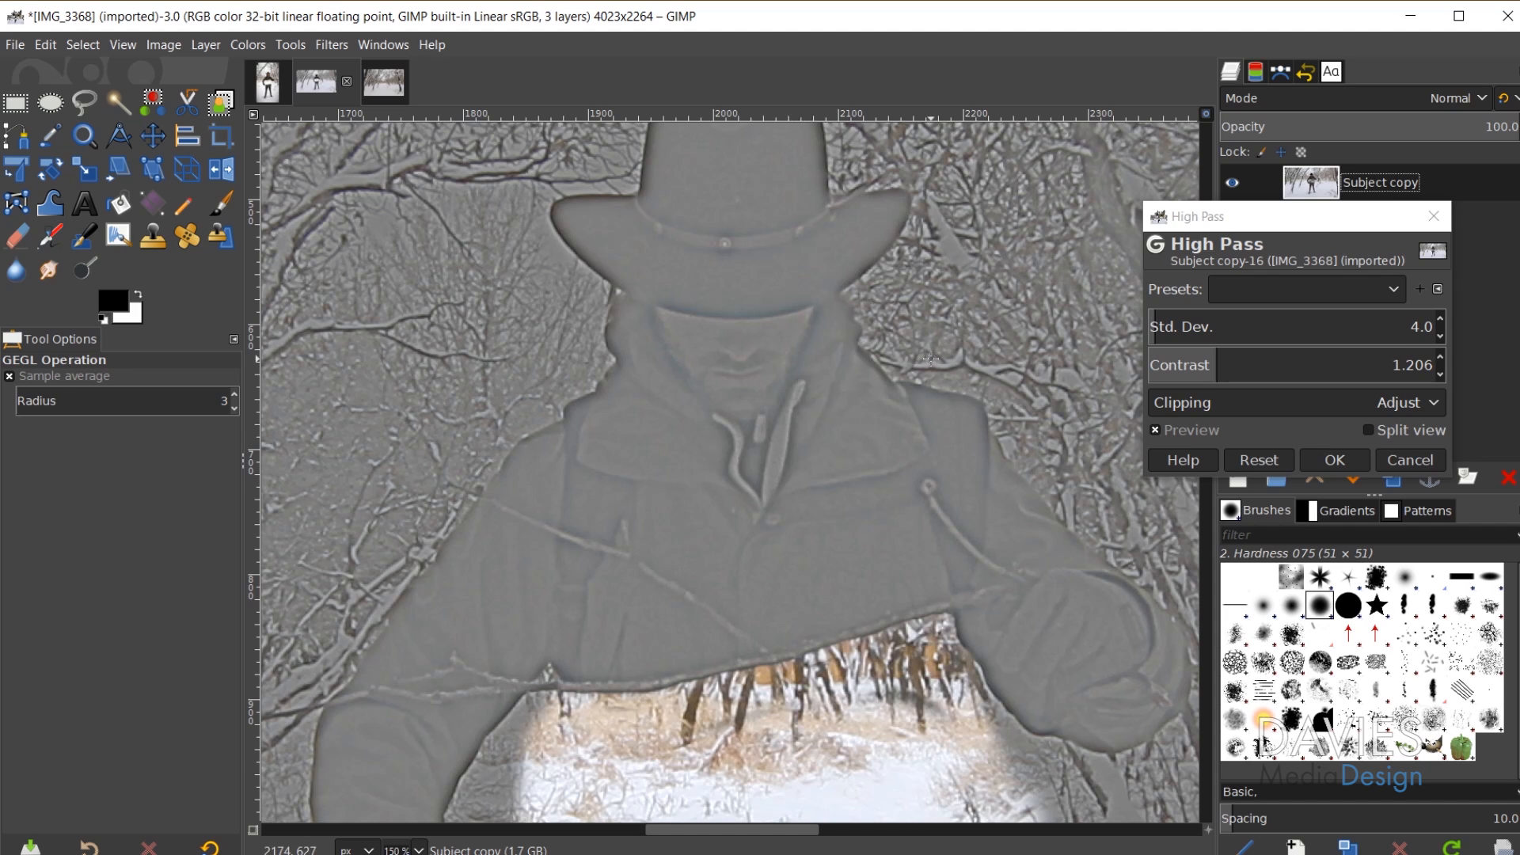
{"action": "left_click", "coordinate": [1440, 335]}
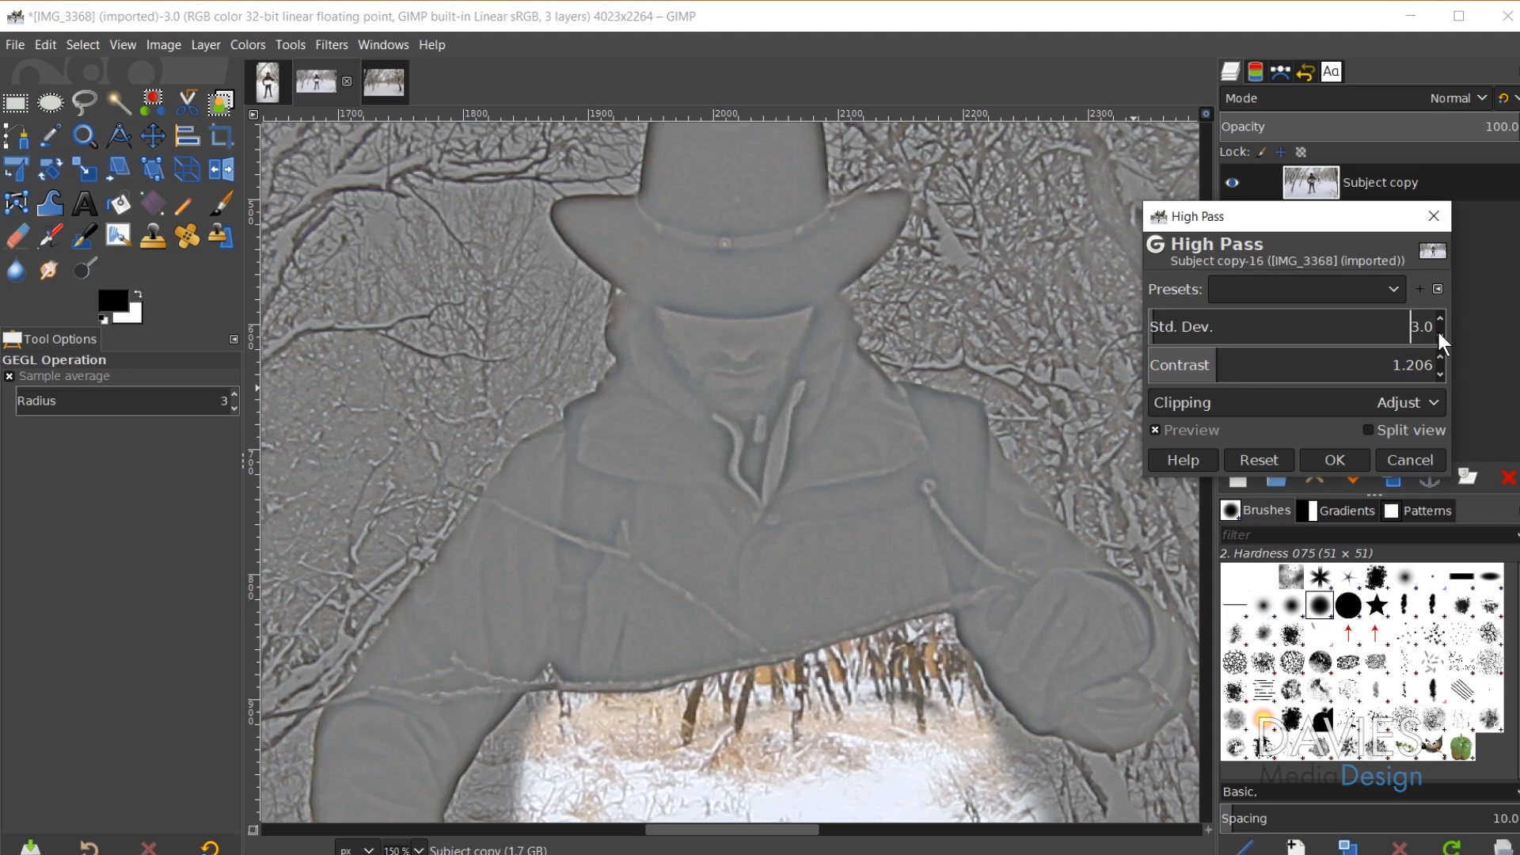
{"action": "left_click", "coordinate": [1437, 333]}
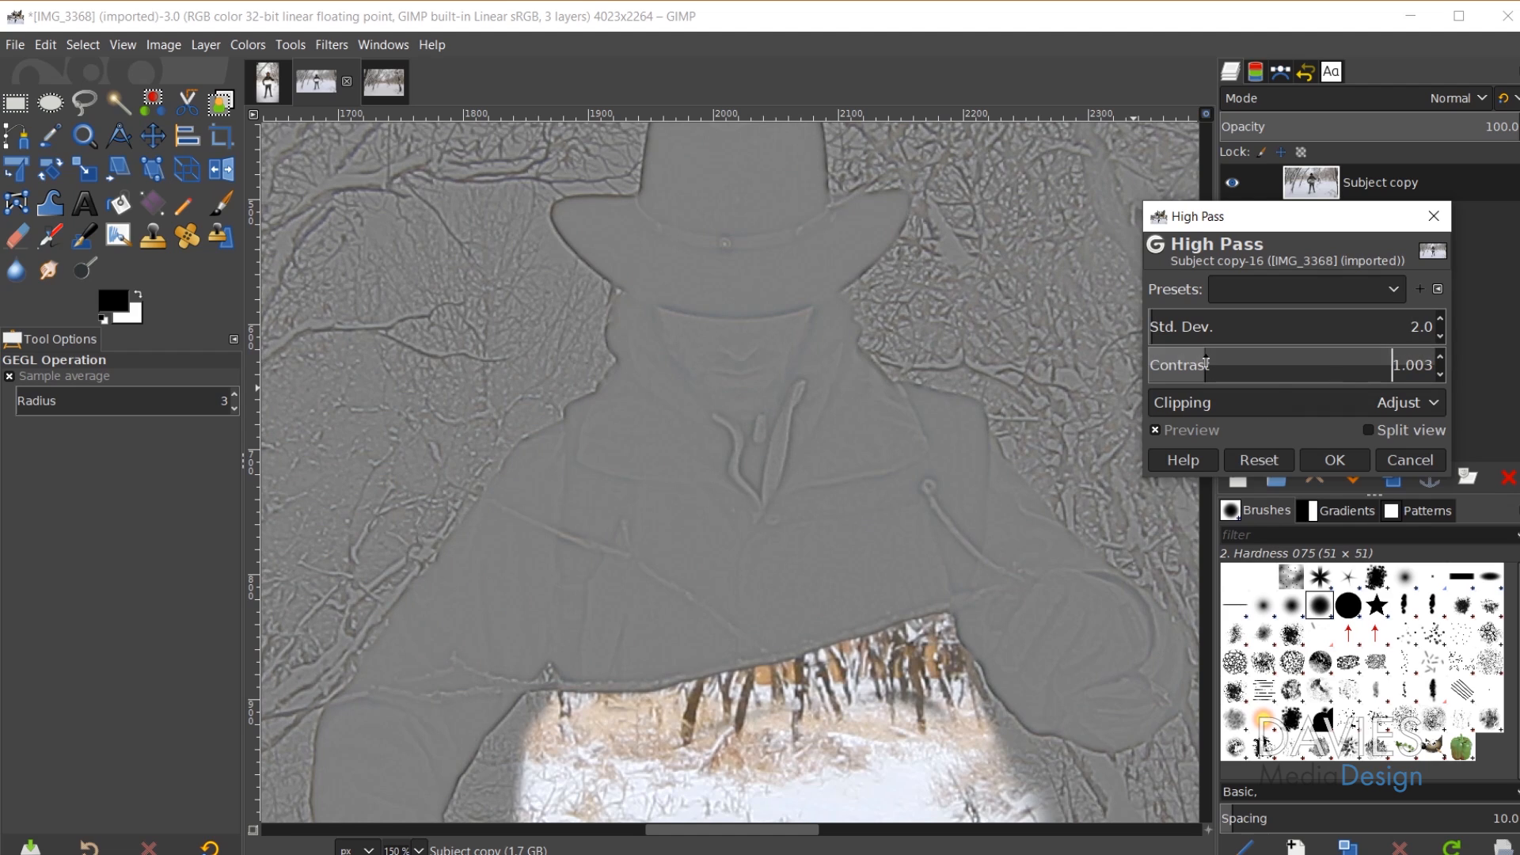
{"action": "mouse_move", "coordinate": [1224, 367]}
{"action": "left_mouse_down"}
{"action": "mouse_move", "coordinate": [1181, 362]}
{"action": "mouse_move", "coordinate": [1259, 365]}
{"action": "mouse_move", "coordinate": [1214, 363]}
{"action": "left_mouse_up"}
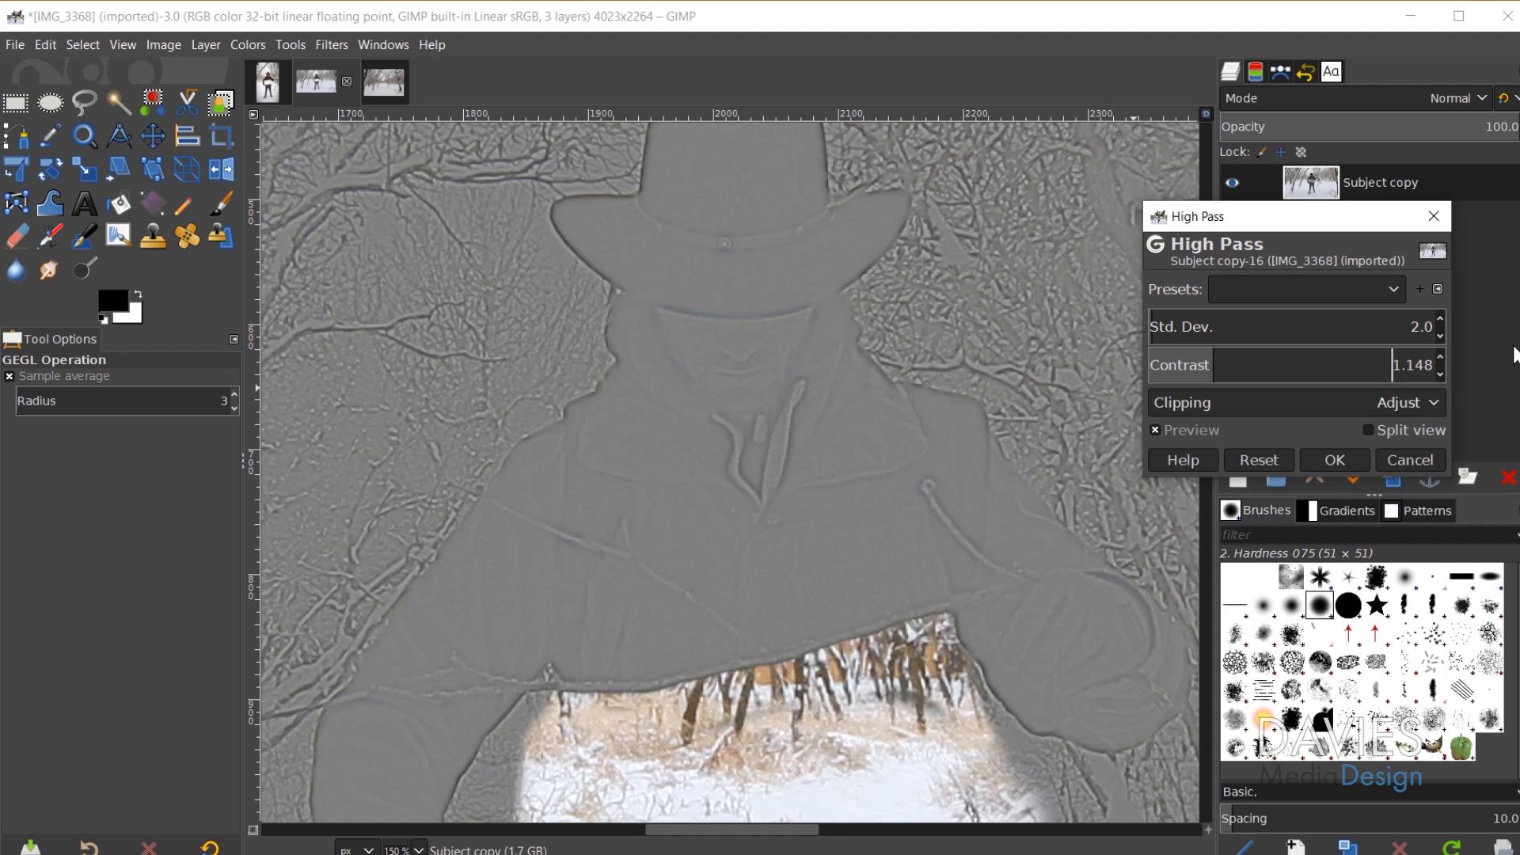
{"action": "left_click", "coordinate": [1342, 455]}
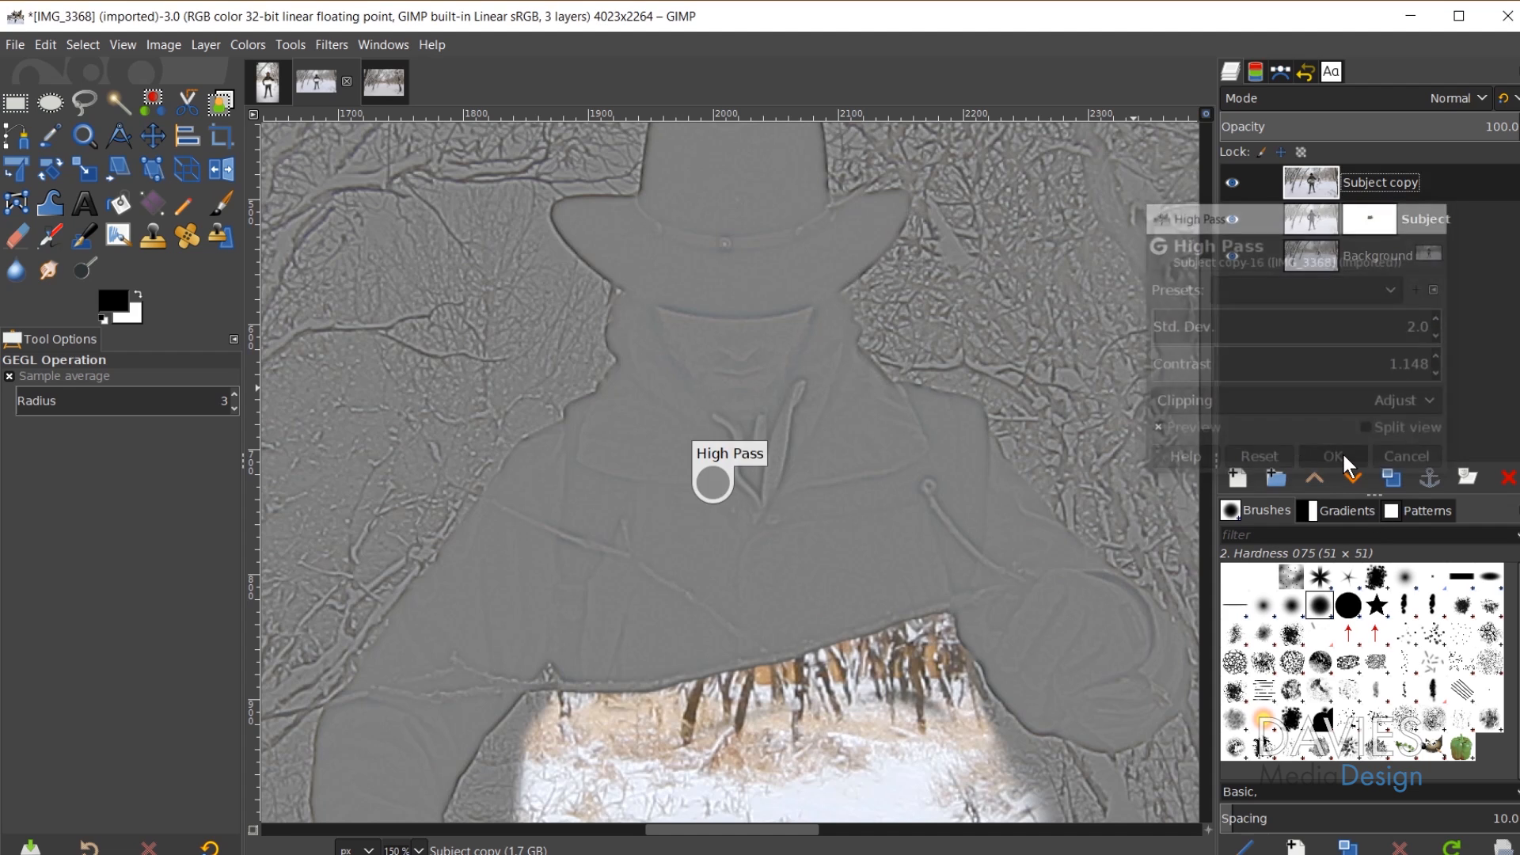
Step: Set the Subject copy layer's blend mode to Grain merge
{"action": "scroll", "coordinate": [1078, 622], "scroll_direction": "down", "scroll_amount": 3, "text": "ctrl"}
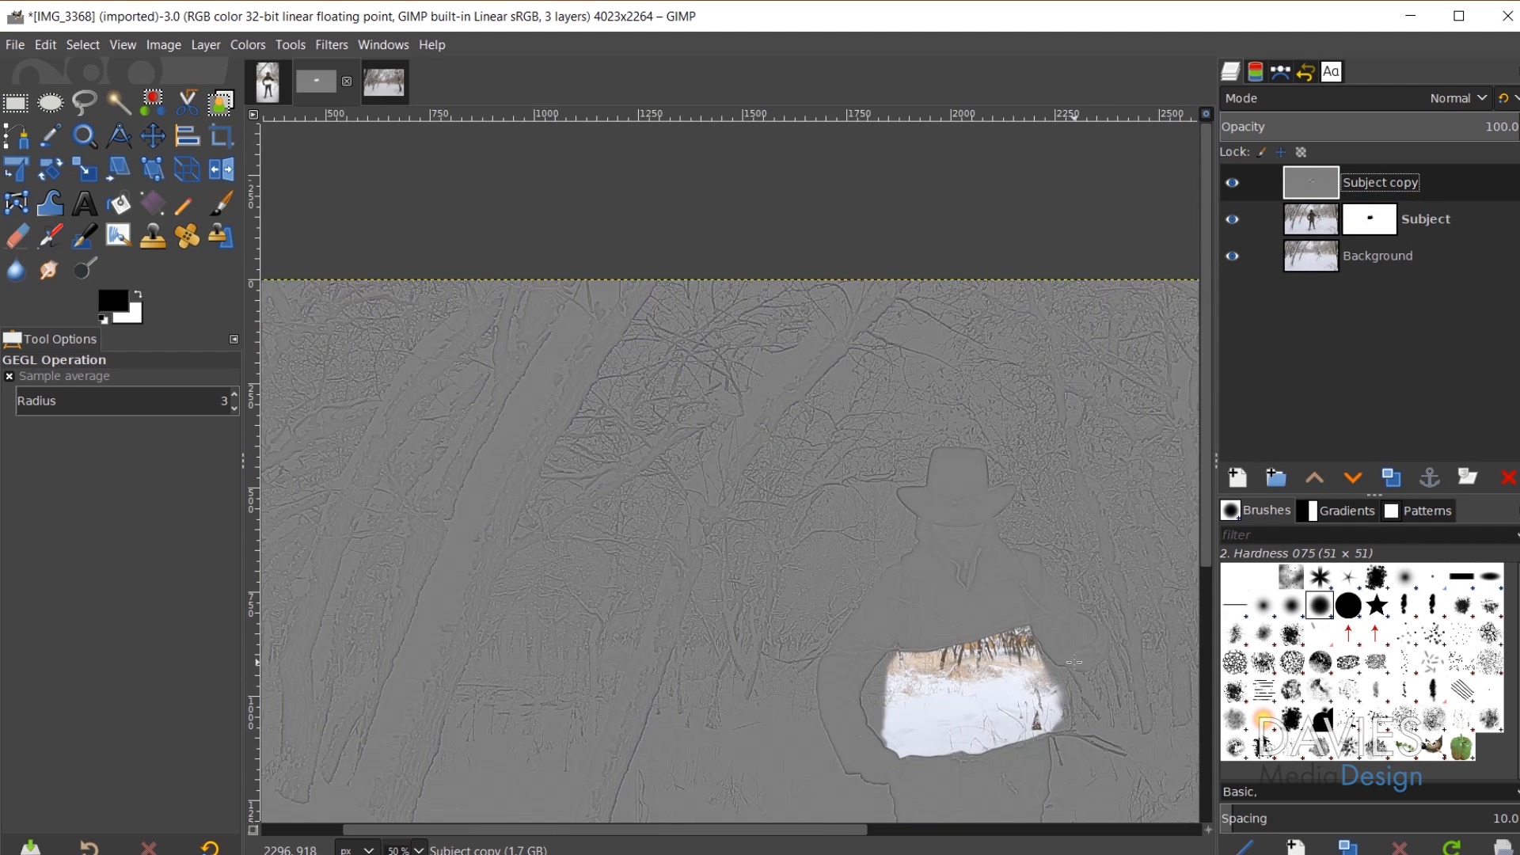
{"action": "left_click_drag", "start_coordinate": [823, 829], "coordinate": [877, 832]}
{"action": "scroll", "coordinate": [962, 722], "scroll_direction": "down", "scroll_amount": 5}
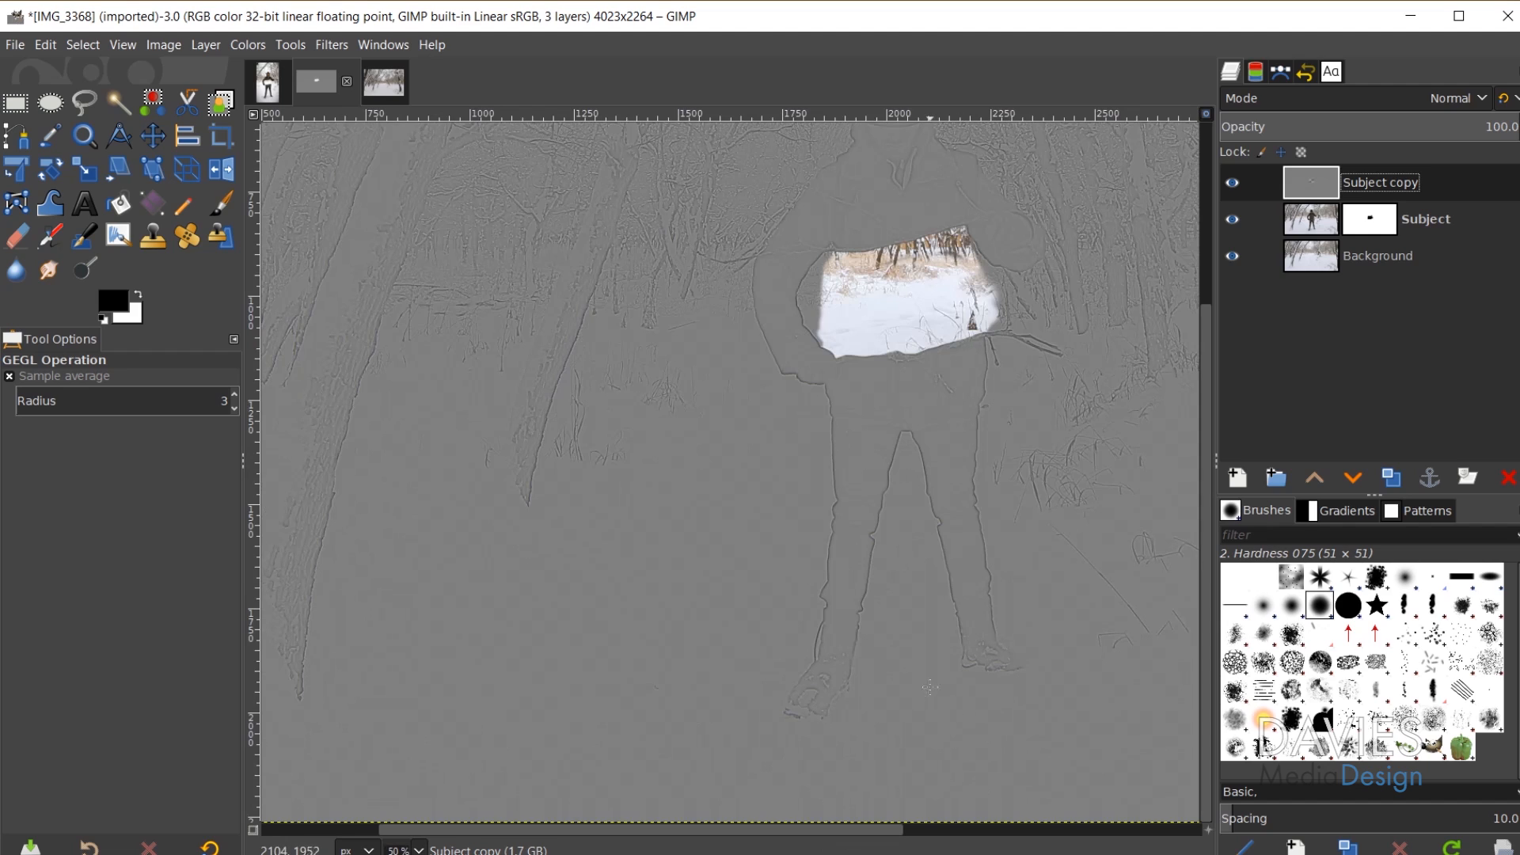
{"action": "scroll", "coordinate": [1029, 610], "scroll_direction": "down", "scroll_amount": 1, "text": "ctrl"}
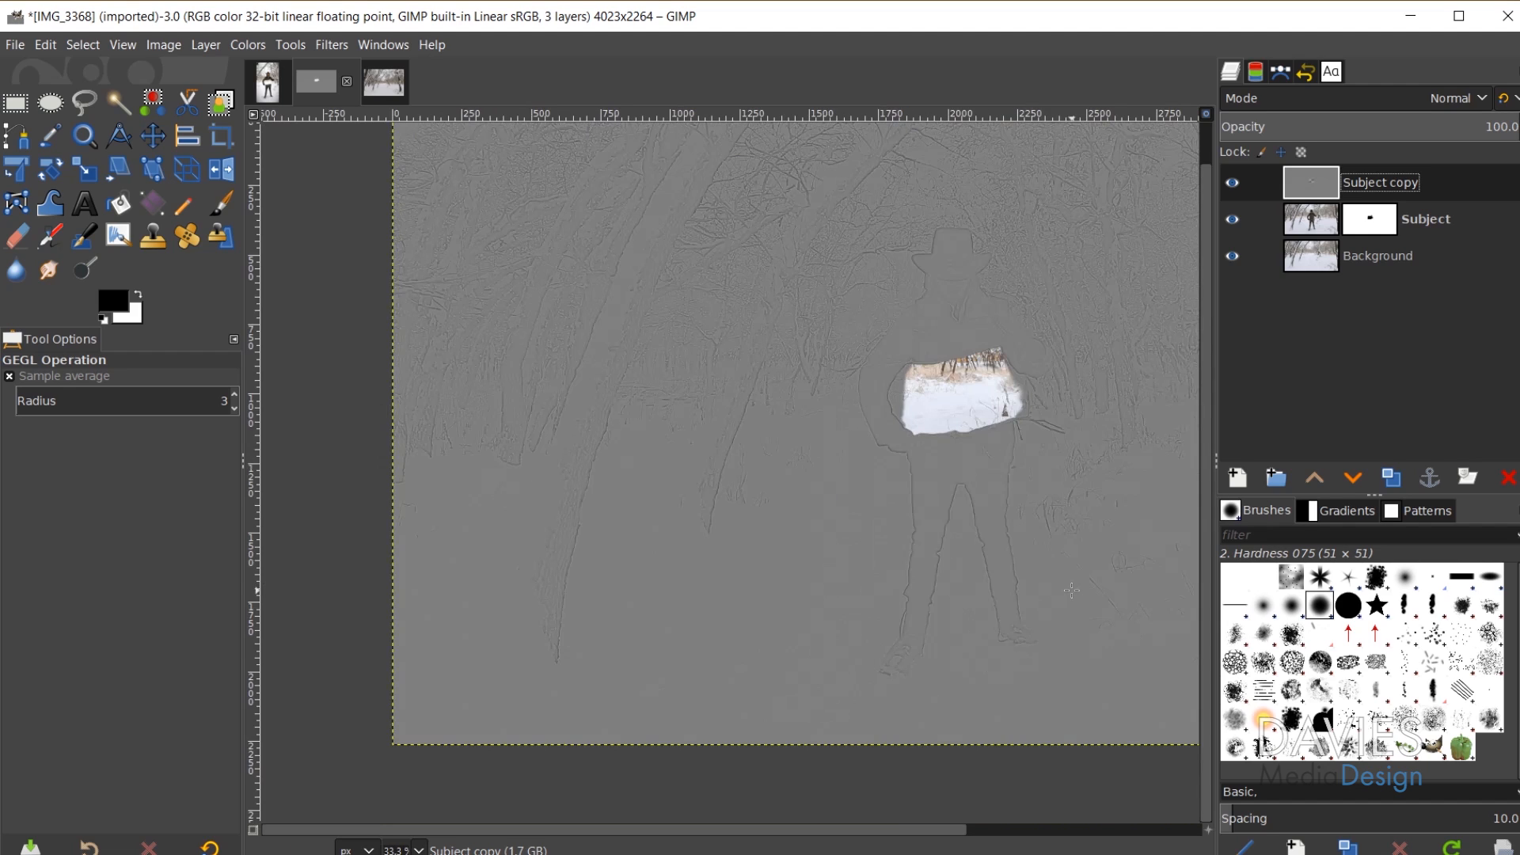
{"action": "scroll", "coordinate": [1031, 415], "scroll_direction": "up", "scroll_amount": 1}
{"action": "left_click_drag", "start_coordinate": [892, 829], "coordinate": [942, 828]}
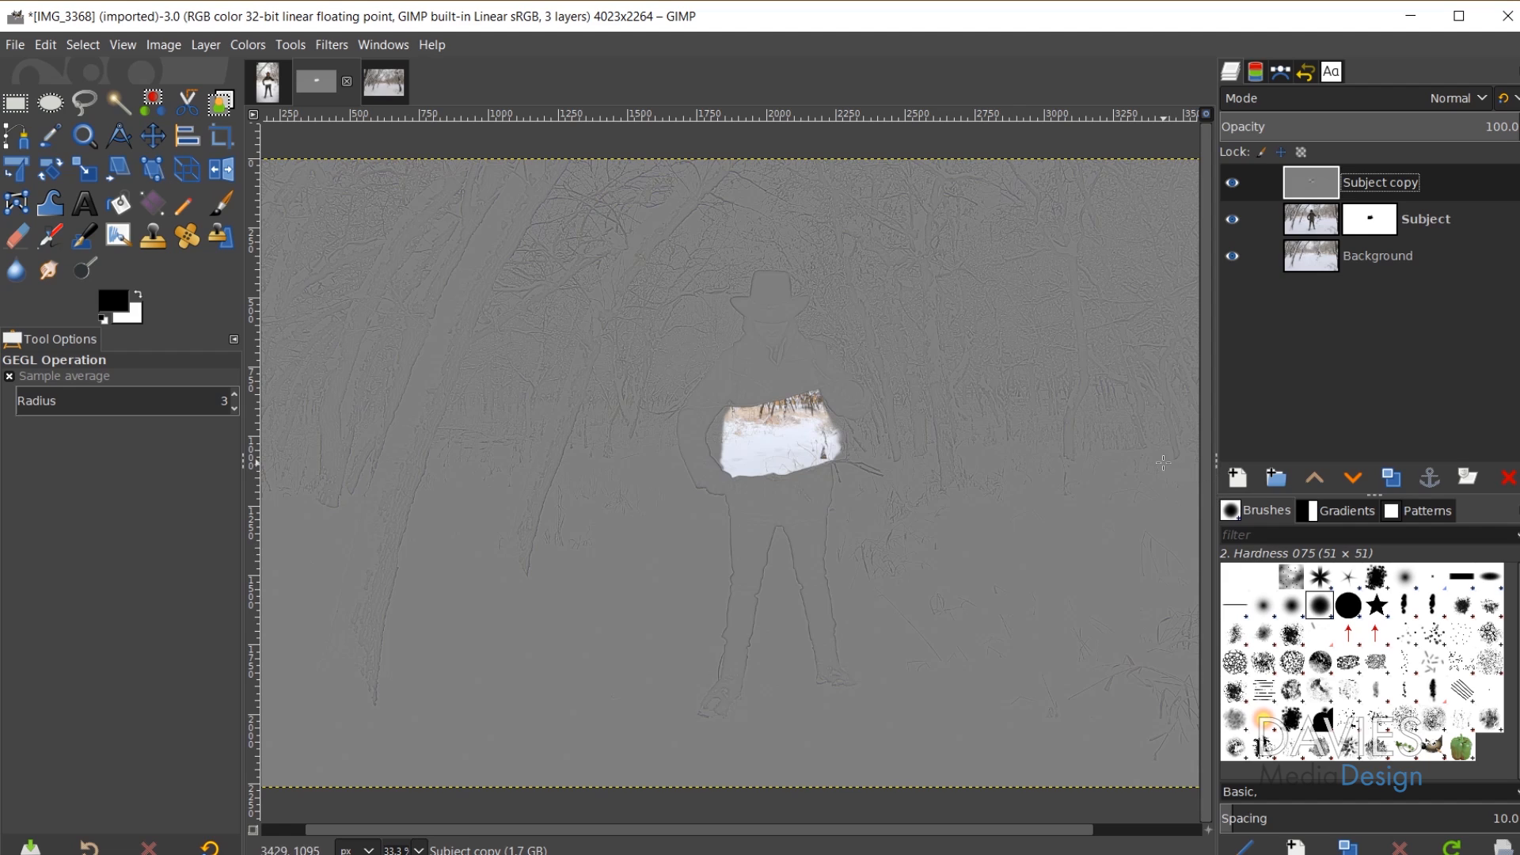
{"action": "left_click", "coordinate": [1371, 98]}
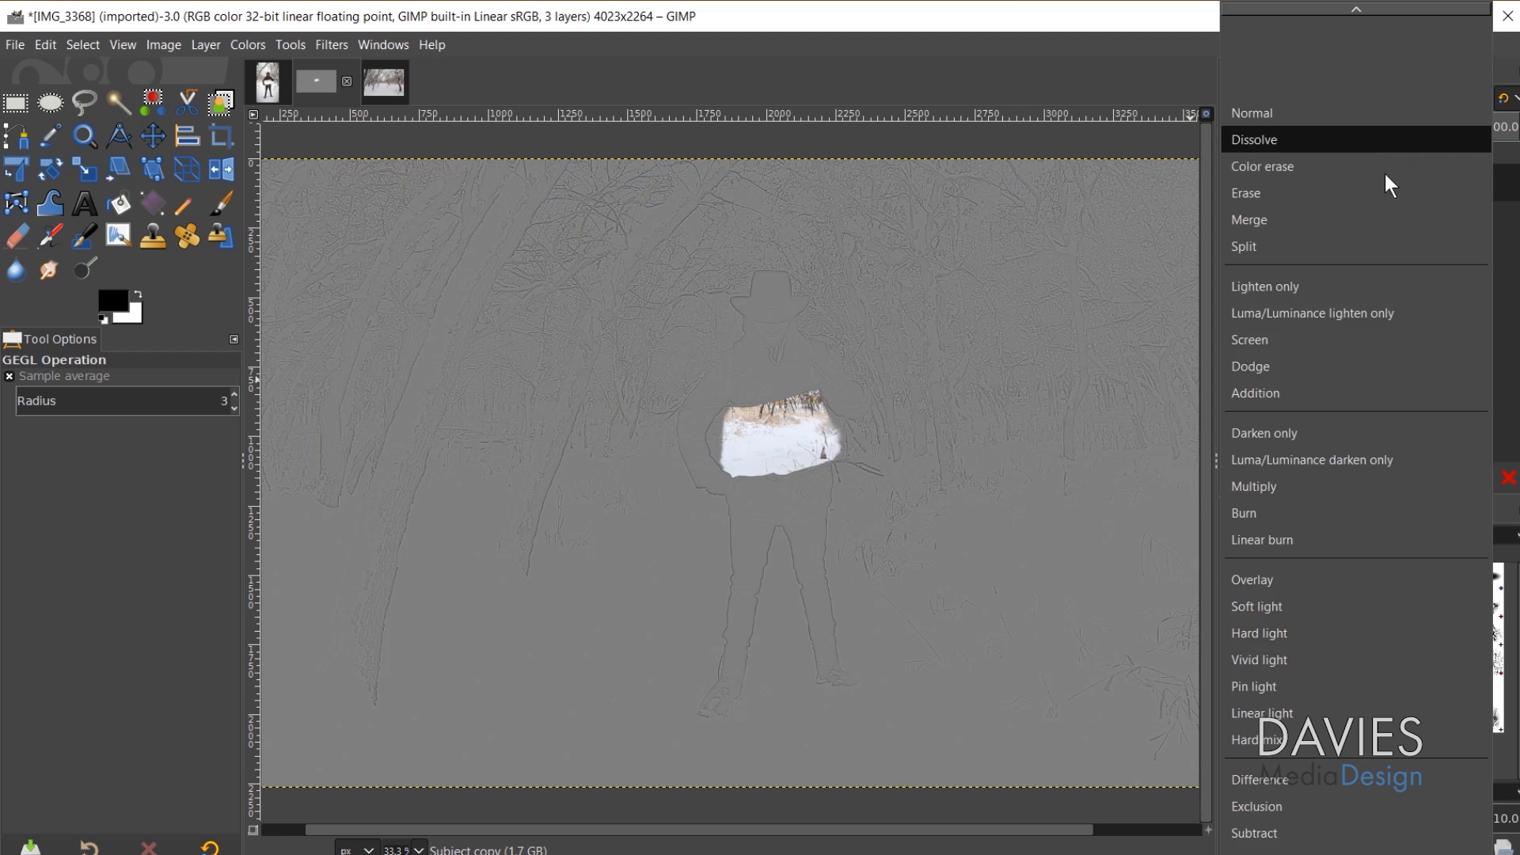
{"action": "left_click", "coordinate": [1317, 820]}
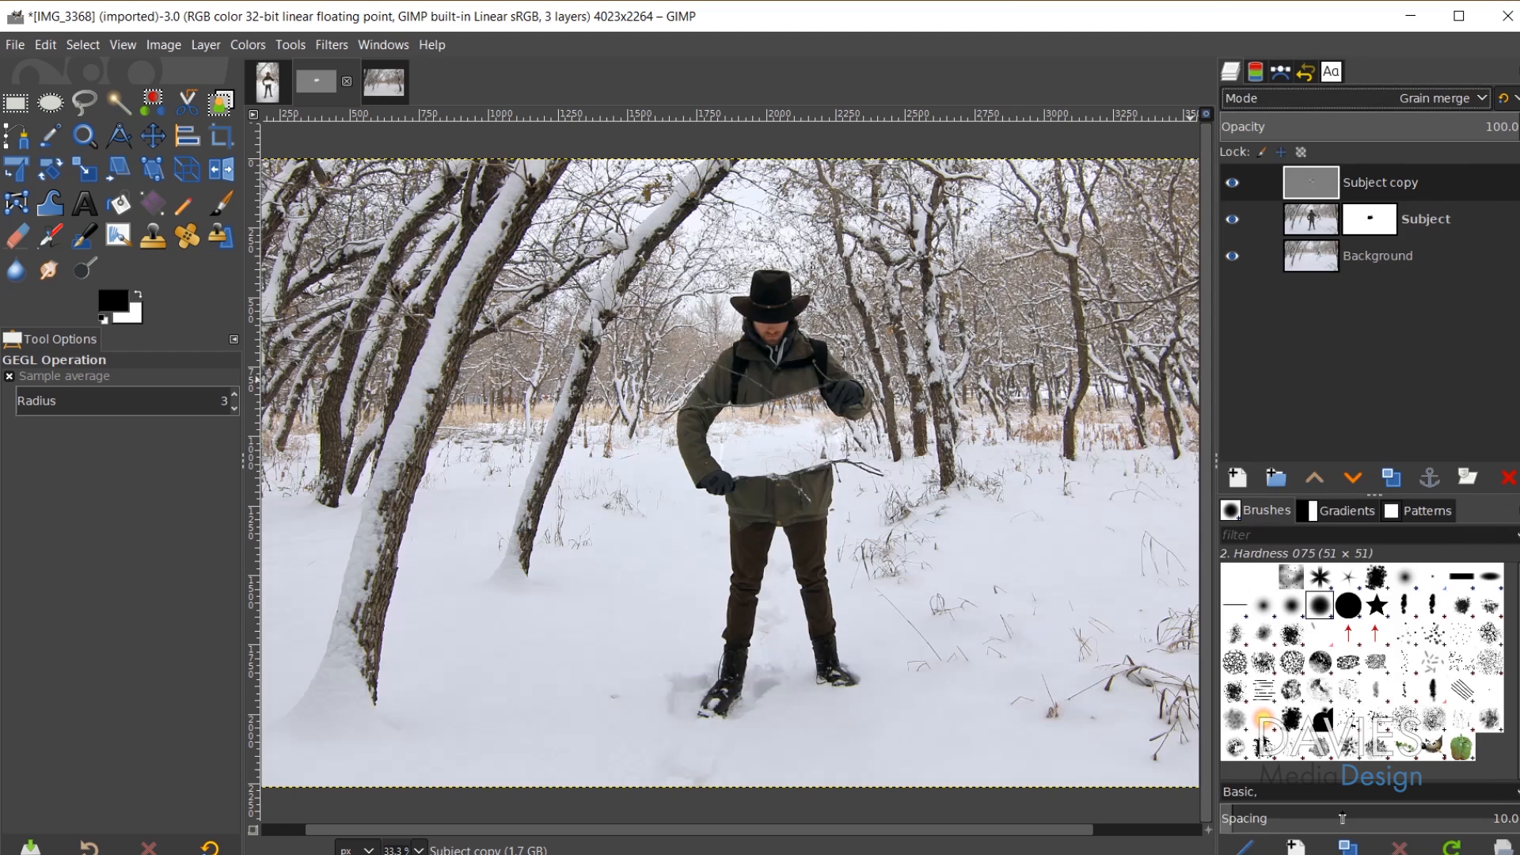
Step: Toggle the Subject copy layer's visibility to compare the hiker and trees with and without the sharpening
{"action": "left_click", "coordinate": [1232, 182]}
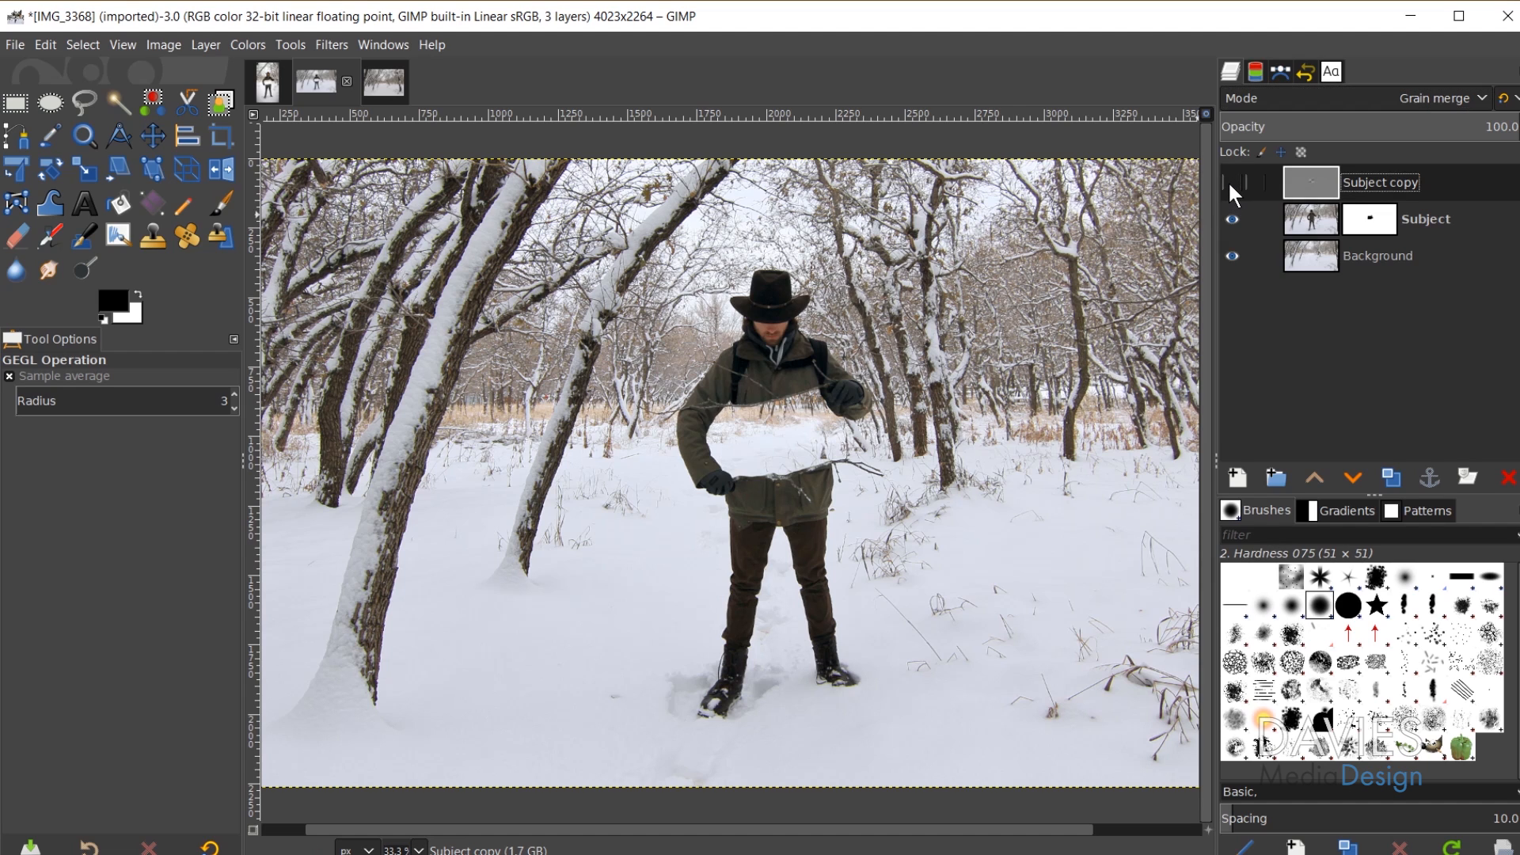
{"action": "left_click", "coordinate": [1231, 182]}
{"action": "scroll", "coordinate": [1093, 282], "scroll_direction": "up", "scroll_amount": 4}
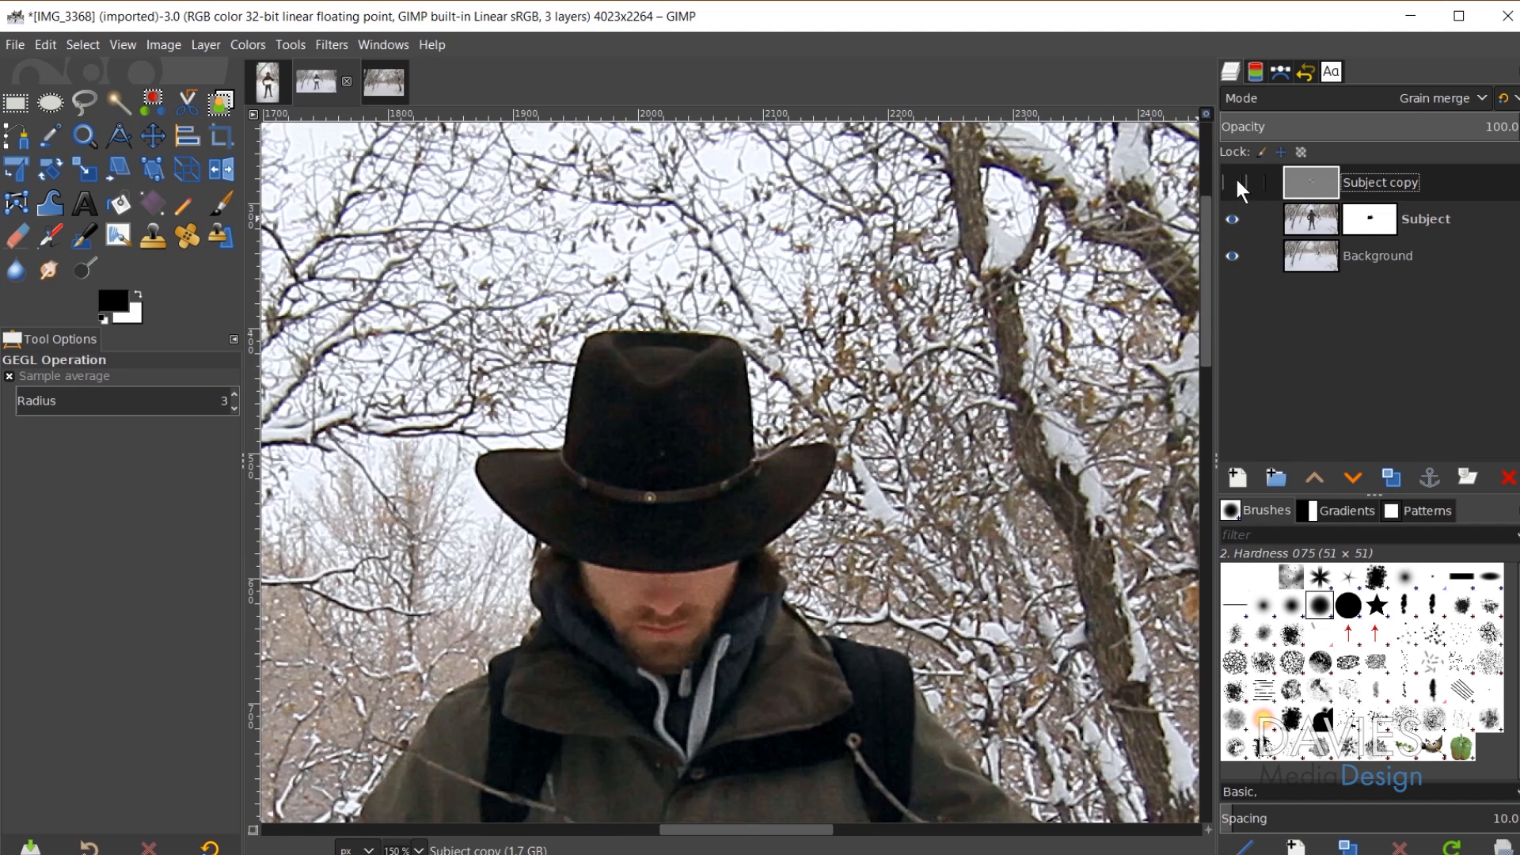
{"action": "left_click", "coordinate": [1233, 179]}
{"action": "left_click", "coordinate": [1235, 178]}
{"action": "scroll", "coordinate": [695, 554], "scroll_direction": "down", "scroll_amount": 4}
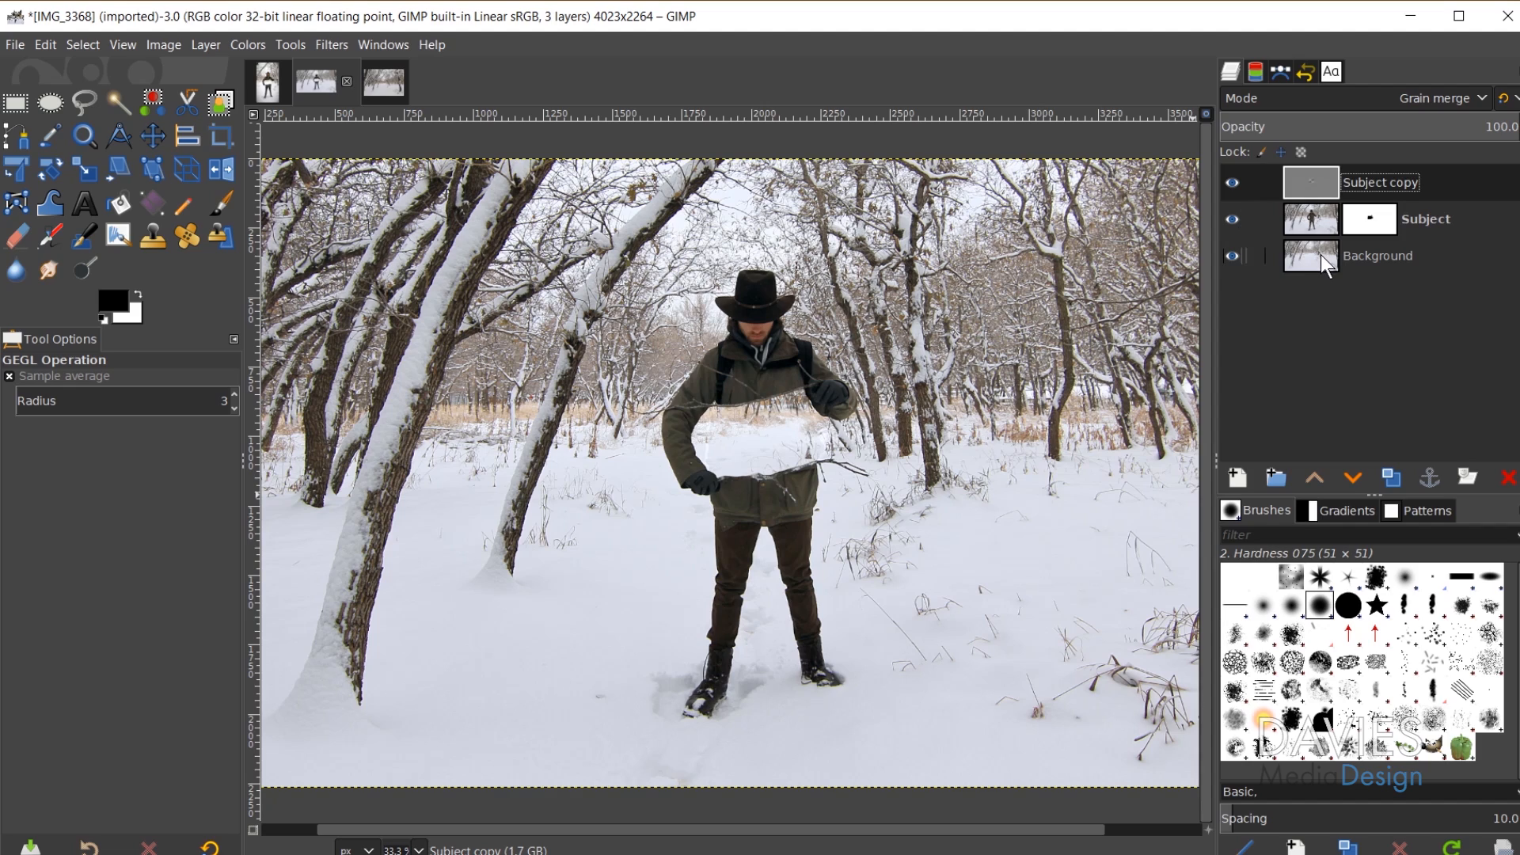
Step: Duplicate the Background layer and repeat the High Pass filter on the copy
{"action": "left_click", "coordinate": [1322, 254]}
{"action": "left_click", "coordinate": [1390, 478]}
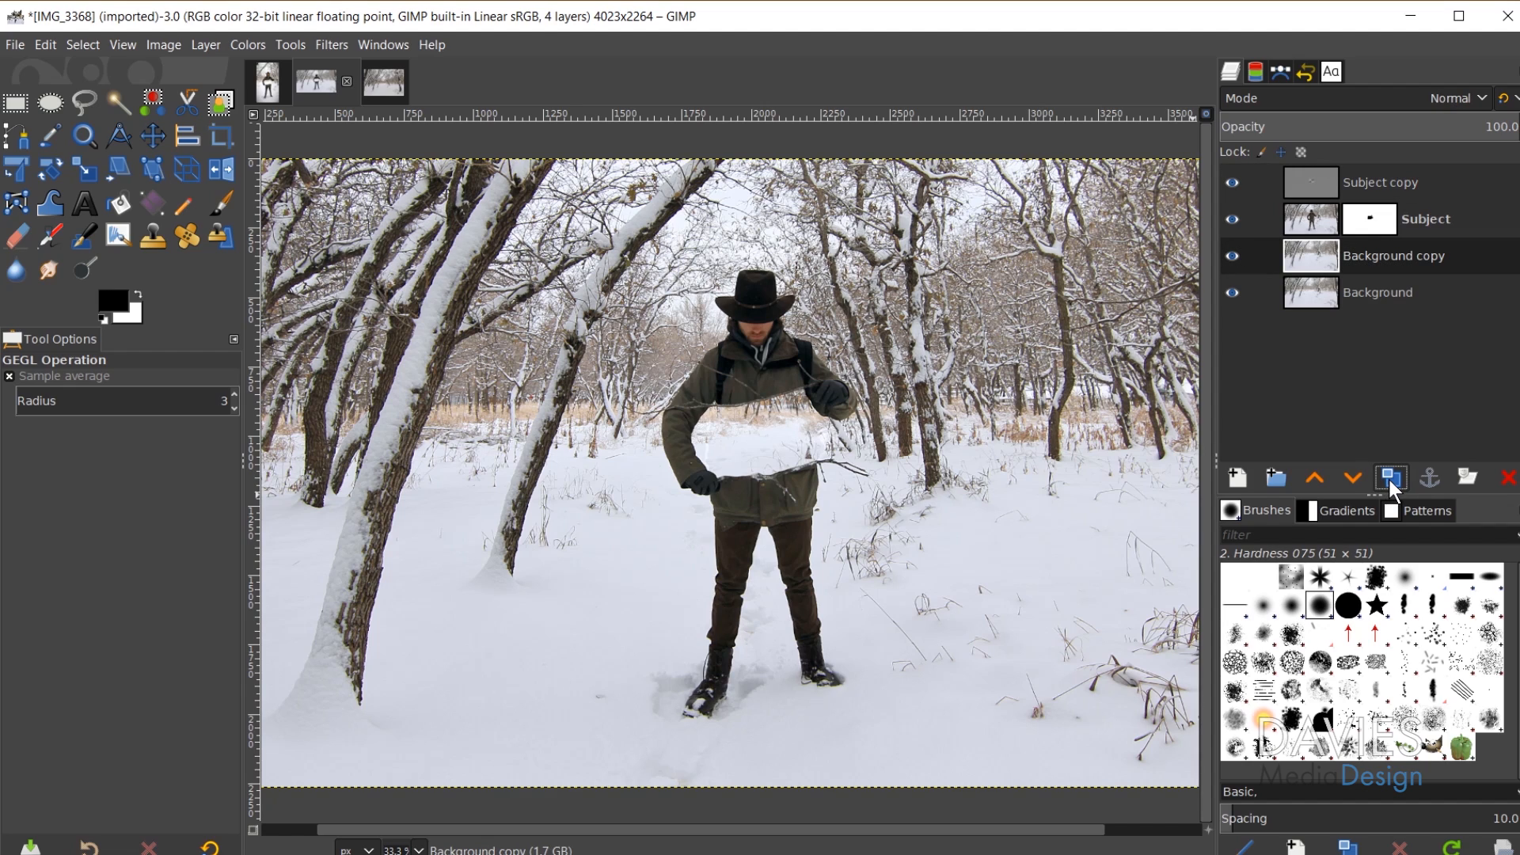
{"action": "left_click", "coordinate": [324, 46]}
{"action": "left_click", "coordinate": [360, 80]}
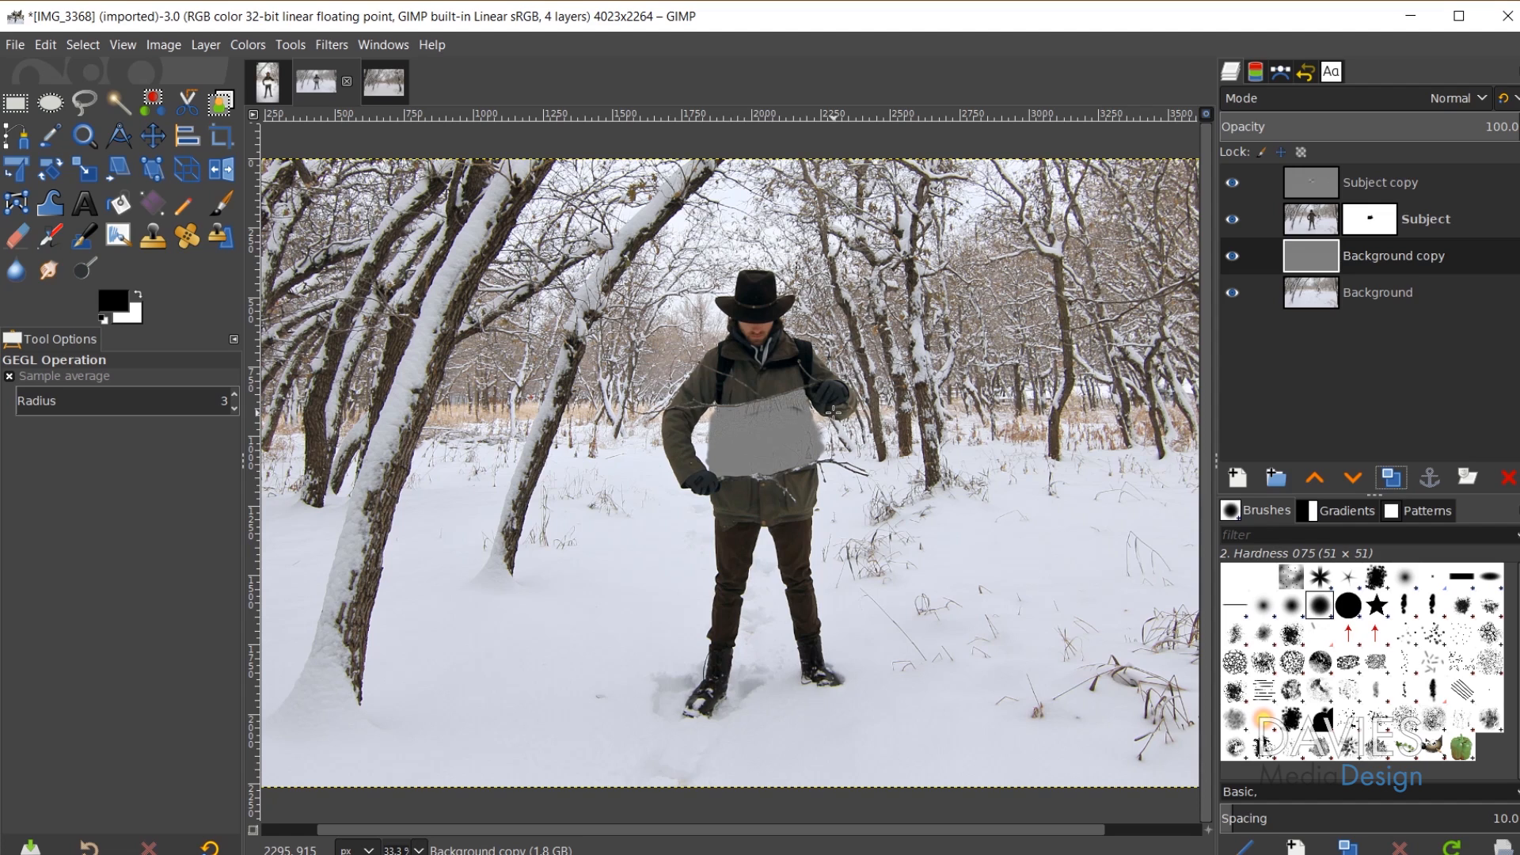
Step: Set the Background copy layer's blend mode to Grain merge
{"action": "left_click", "coordinate": [1345, 101]}
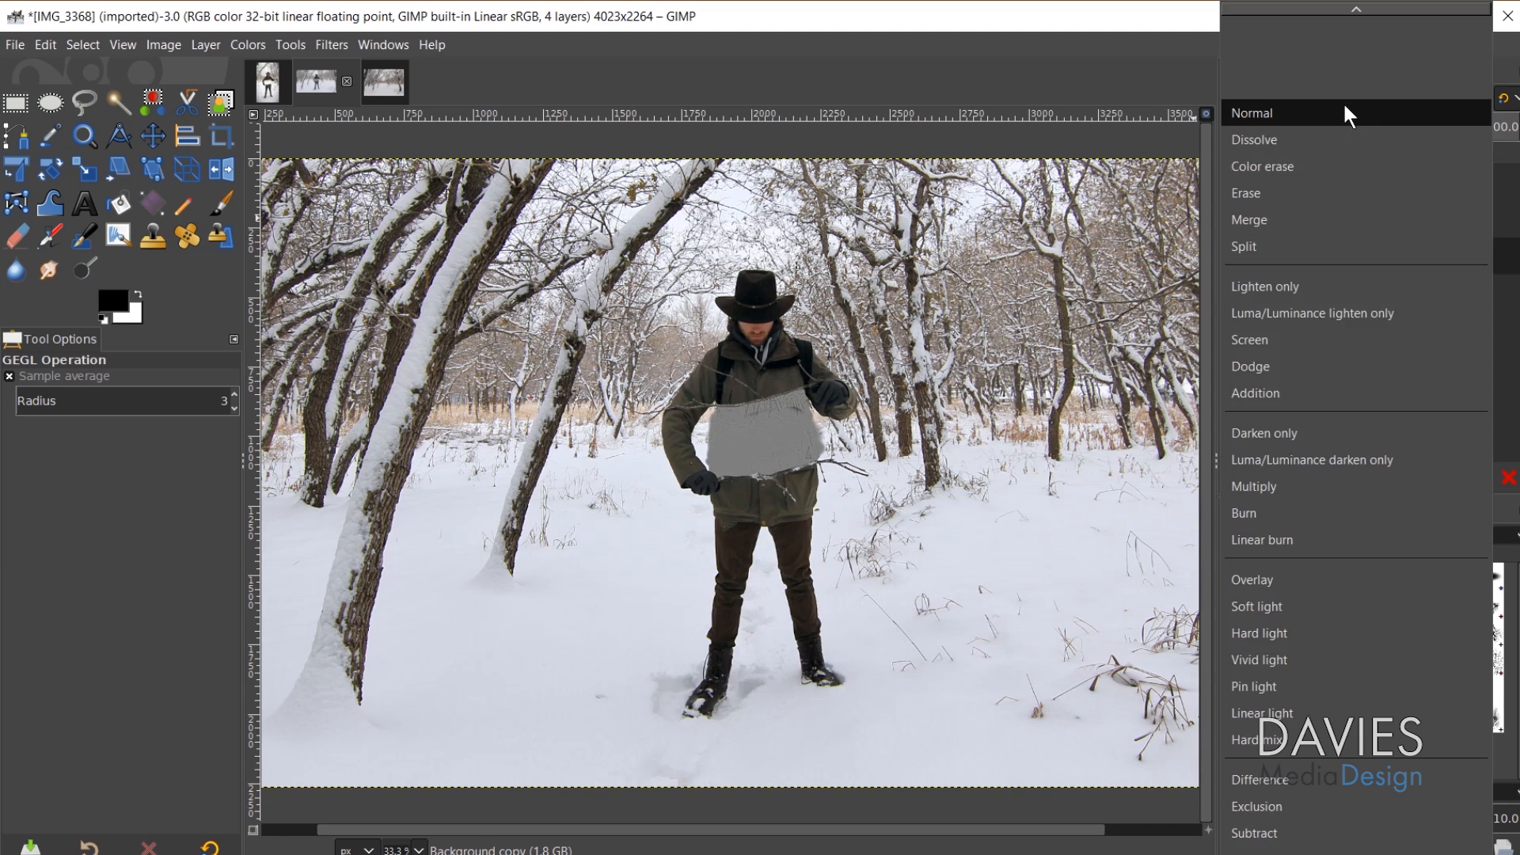
{"action": "mouse_move", "coordinate": [1338, 852]}
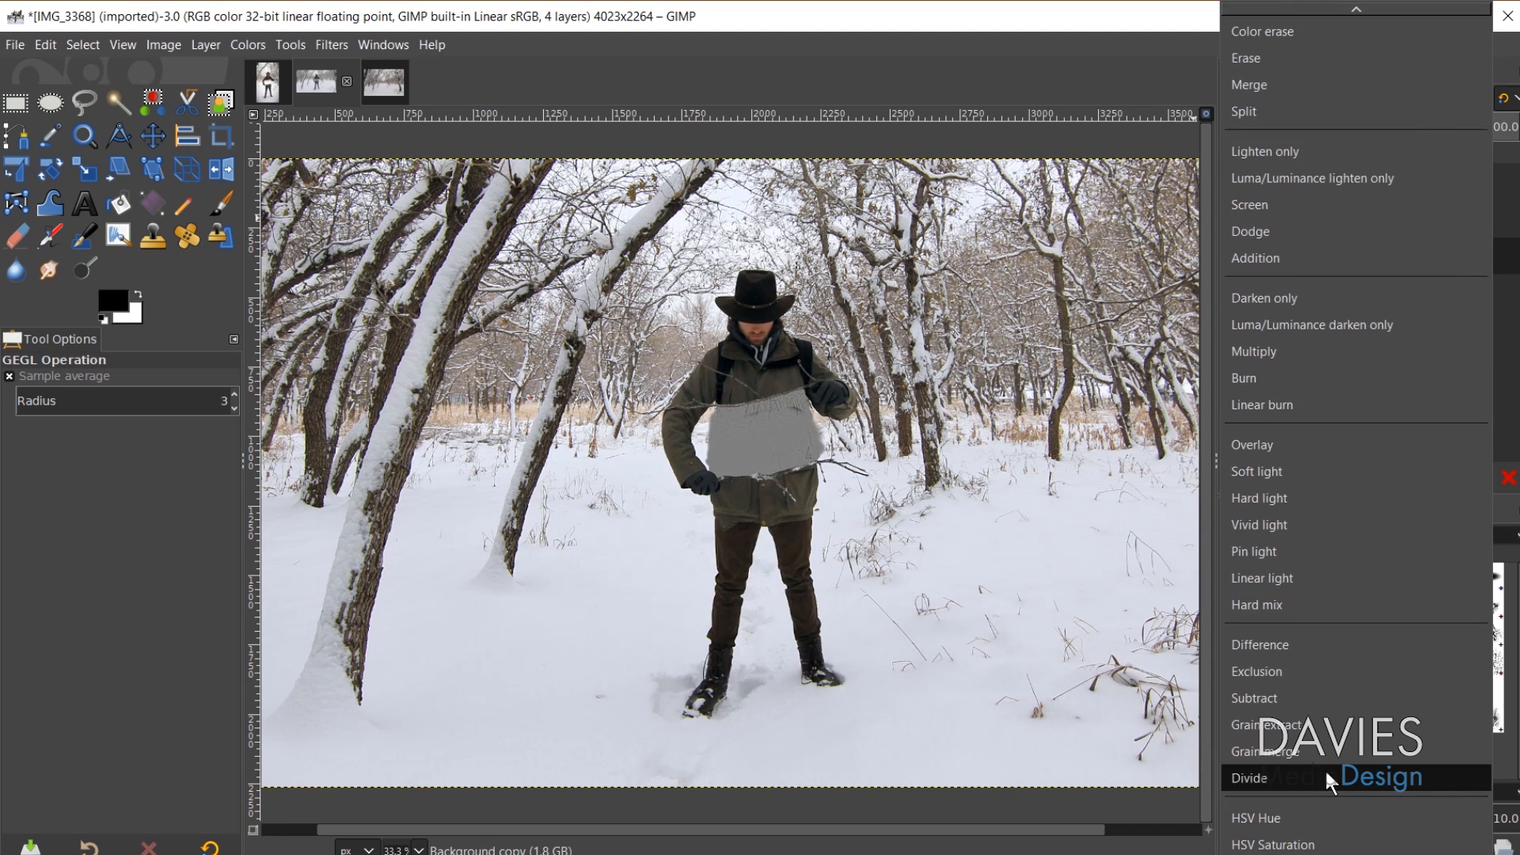
{"action": "left_click", "coordinate": [1330, 760]}
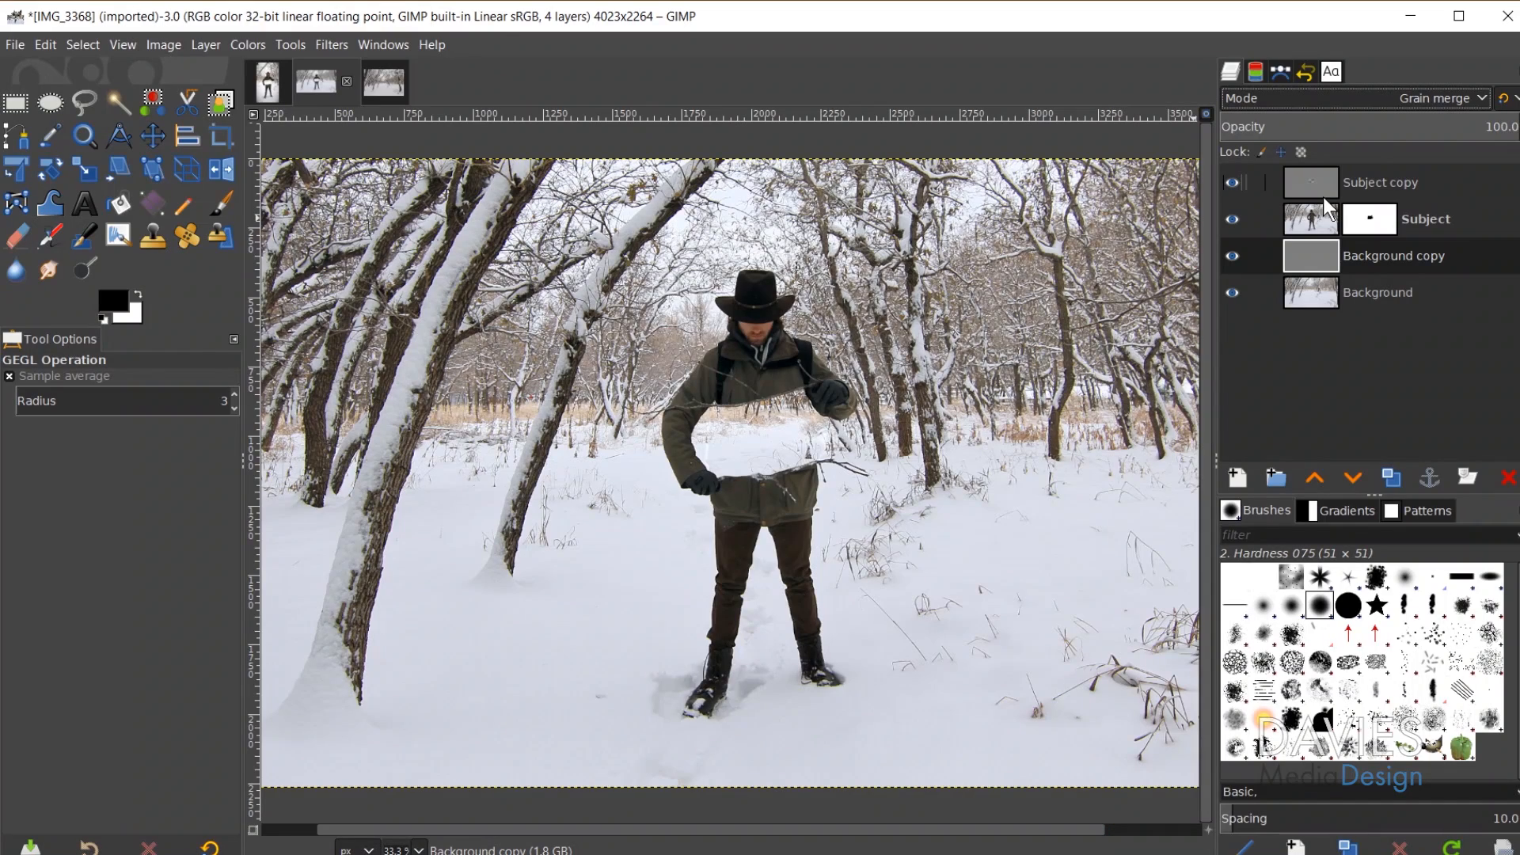
Step: Add a transparent 4023 × 2264 px layer named Vignette above the Subject copy layer
{"action": "left_click", "coordinate": [1322, 183]}
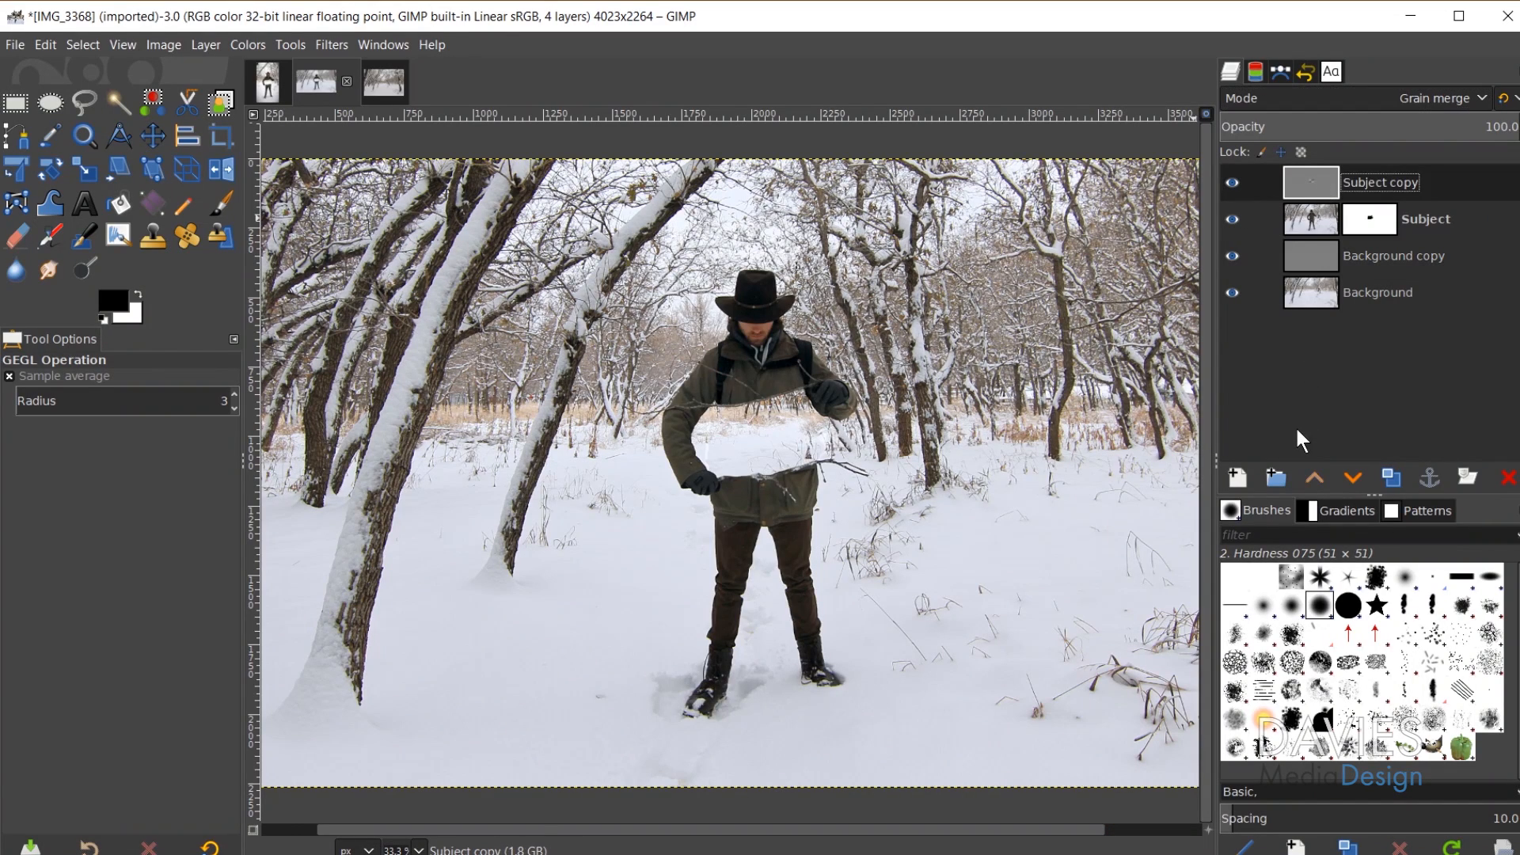
{"action": "left_click", "coordinate": [1239, 475]}
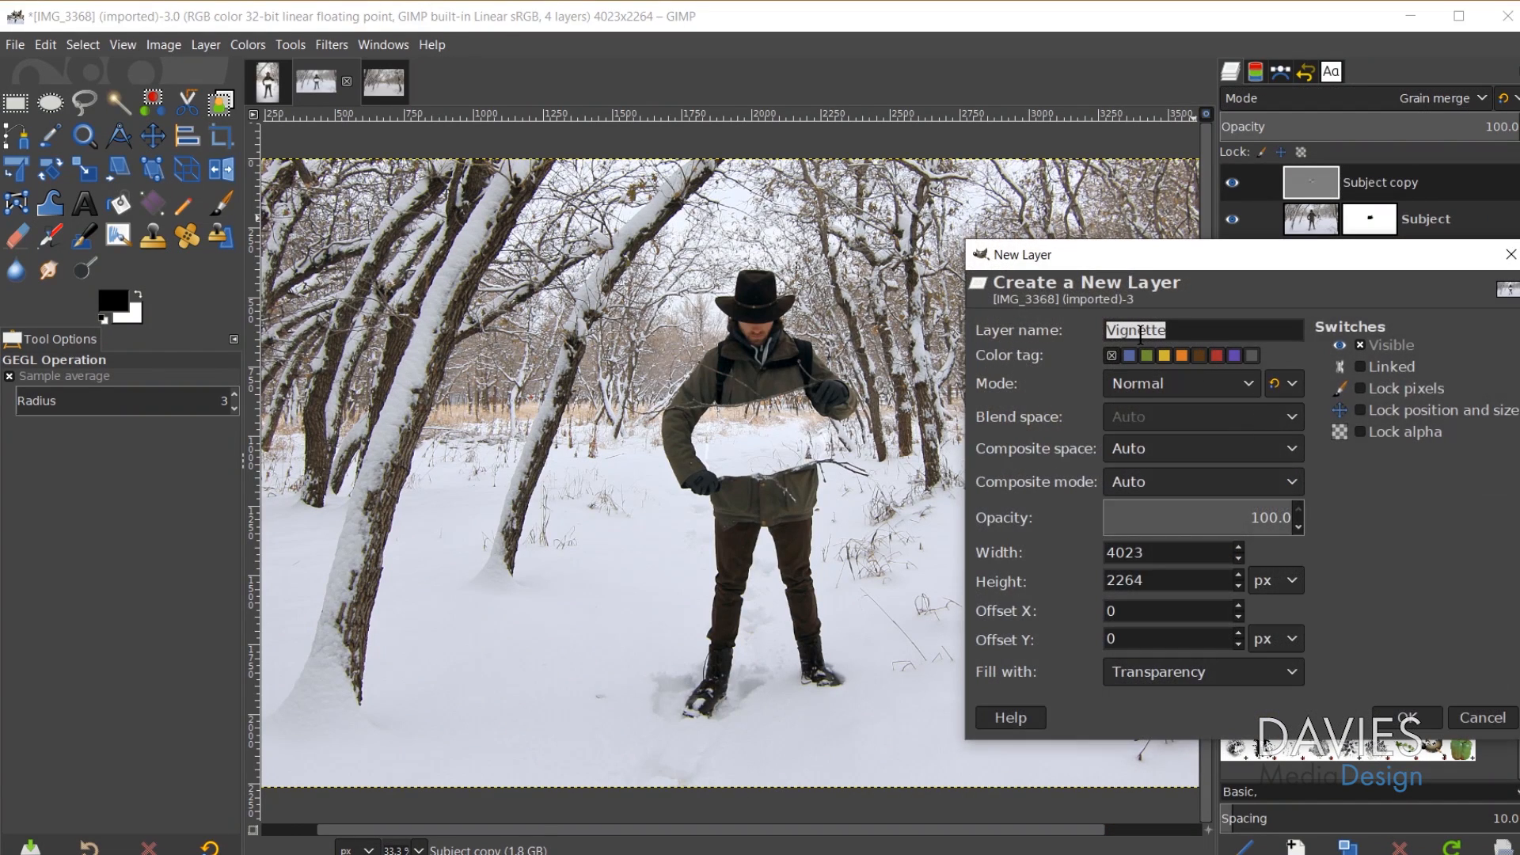
{"action": "left_click", "coordinate": [1421, 725]}
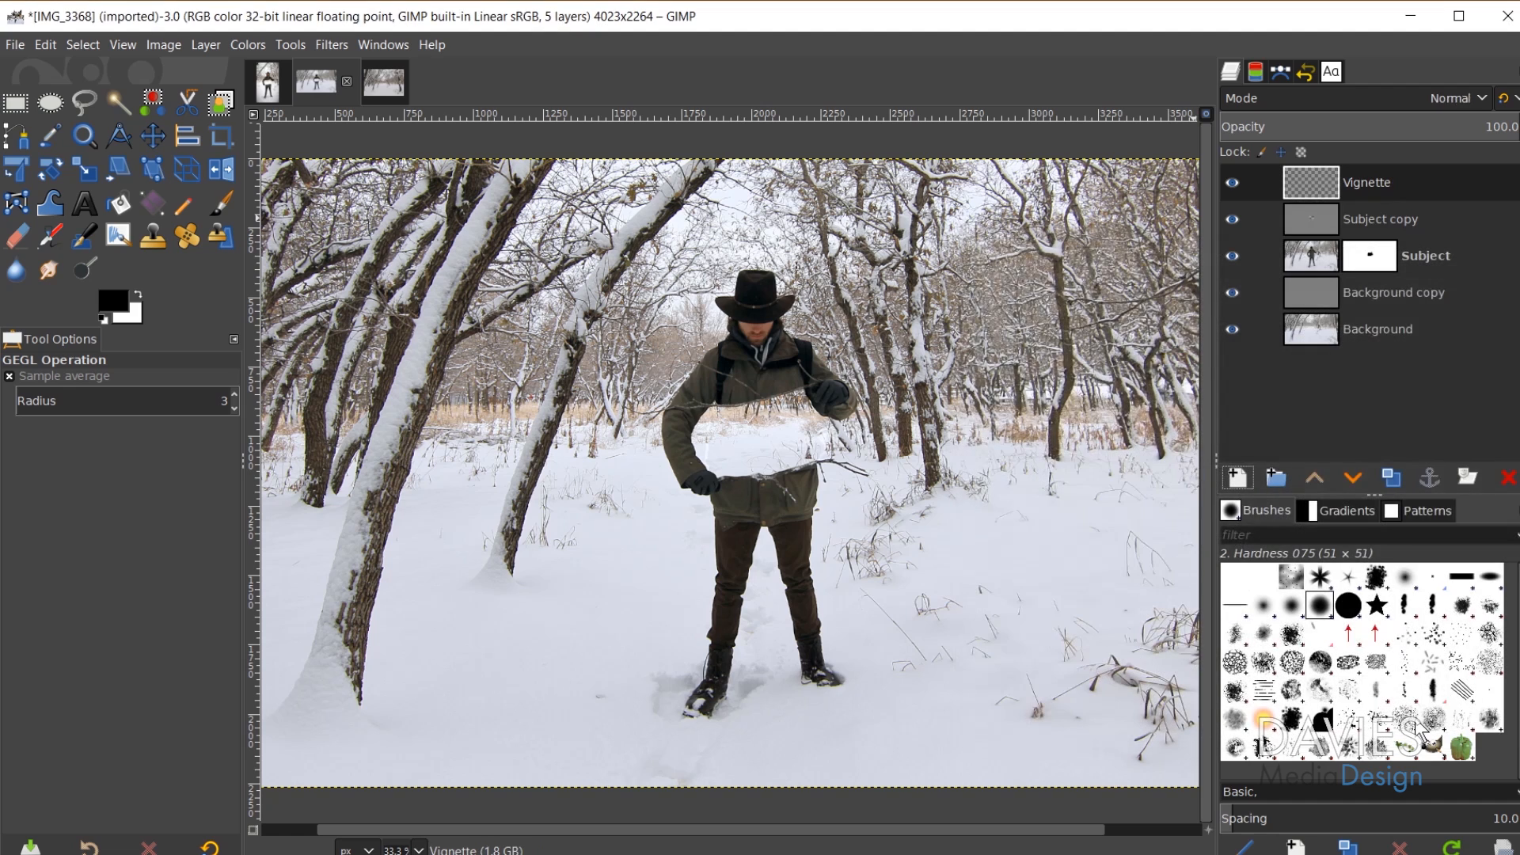
Step: Start the Vignette filter on the Vignette layer with a circle shape, radius 1.962, softness 0.712 and gamma 2.791
{"action": "scroll", "coordinate": [760, 618], "scroll_direction": "down", "scroll_amount": 1}
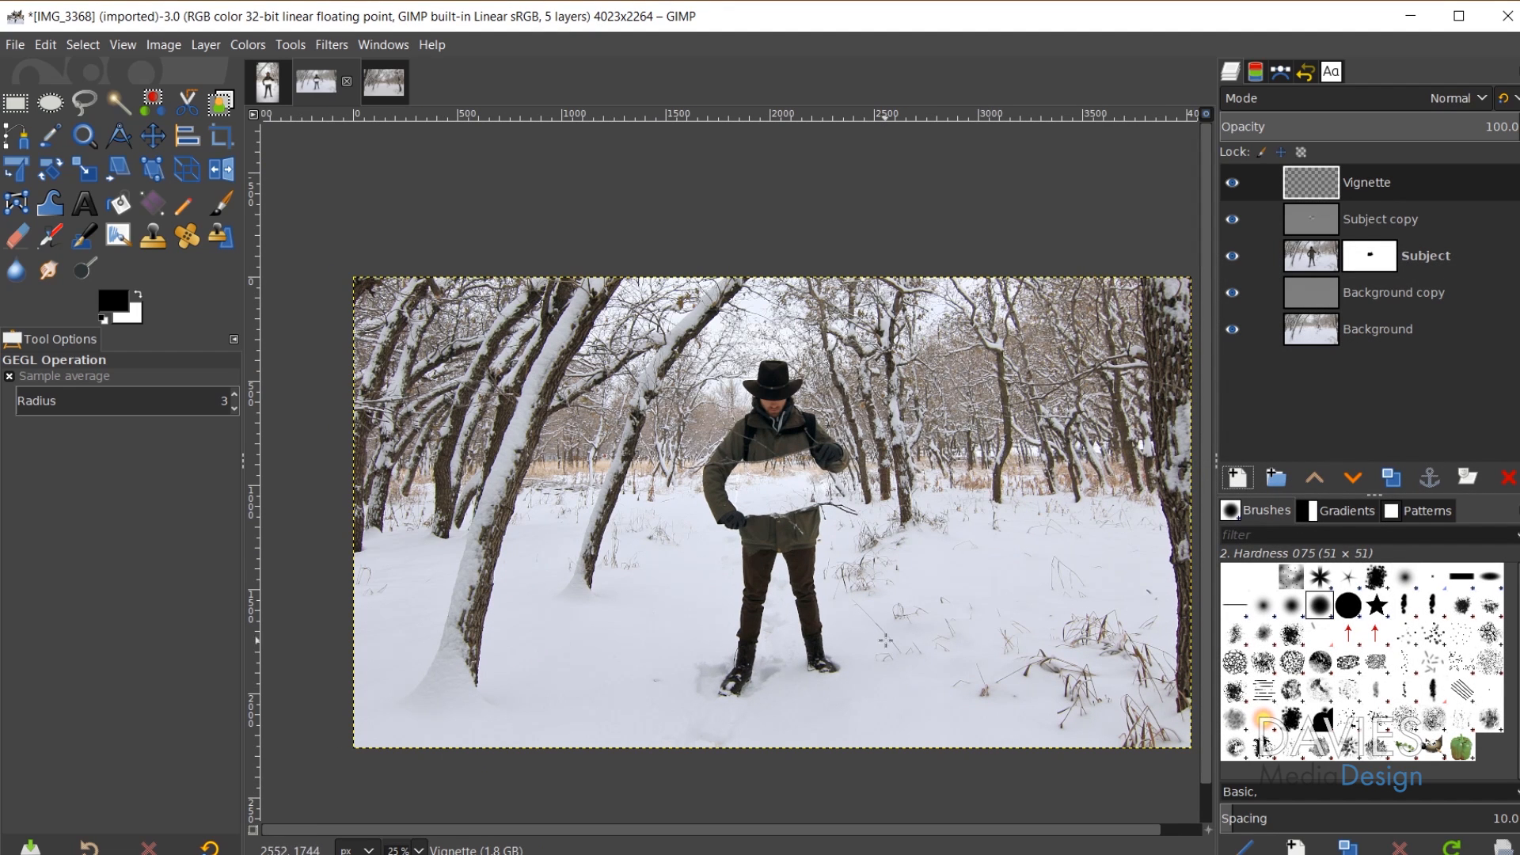
{"action": "left_click", "coordinate": [335, 46]}
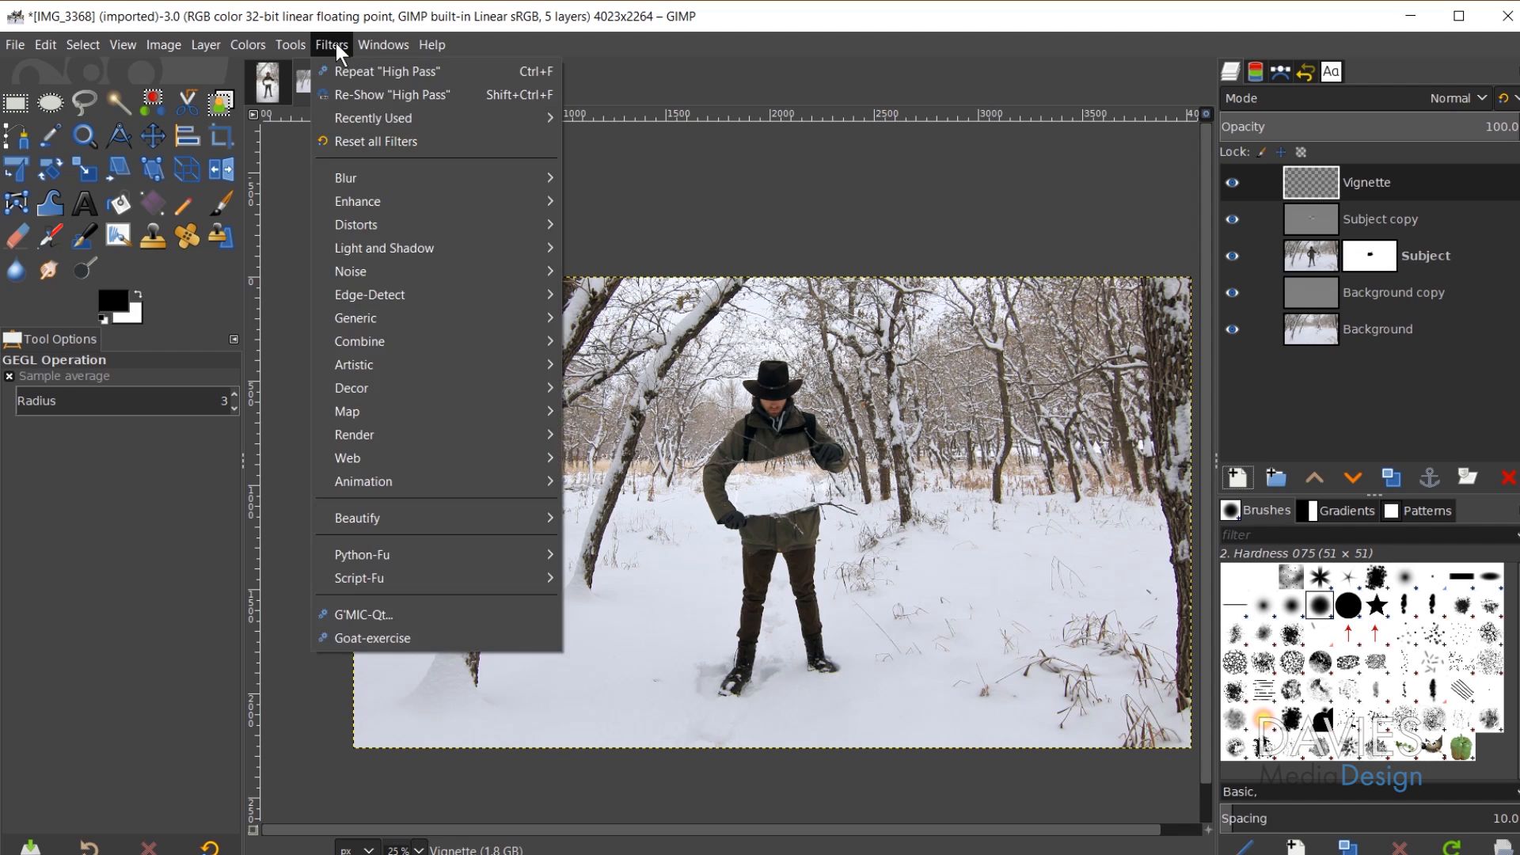
{"action": "mouse_move", "coordinate": [390, 247]}
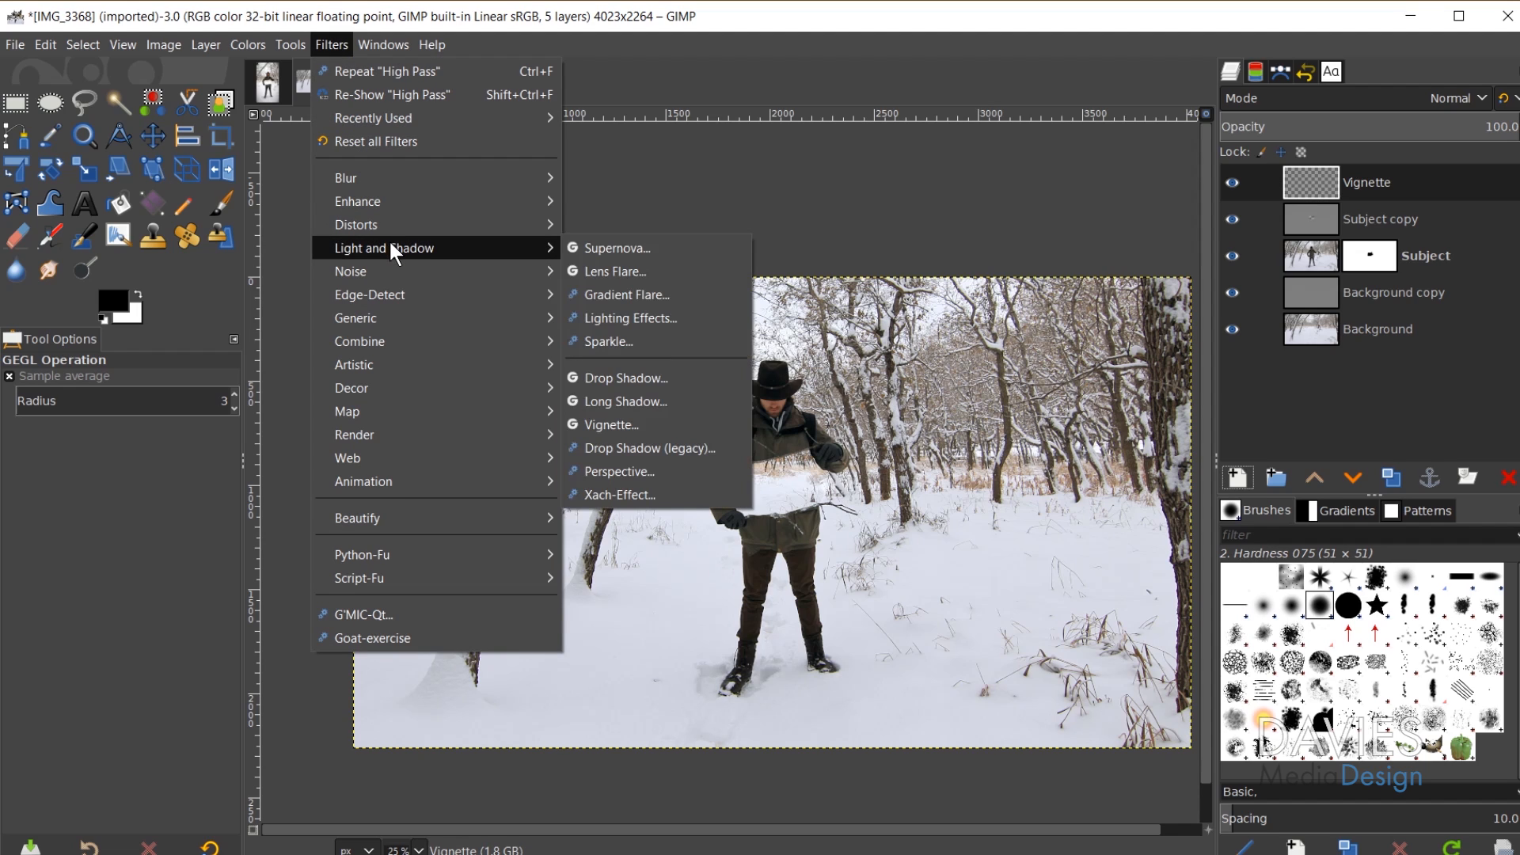
{"action": "left_click", "coordinate": [665, 426]}
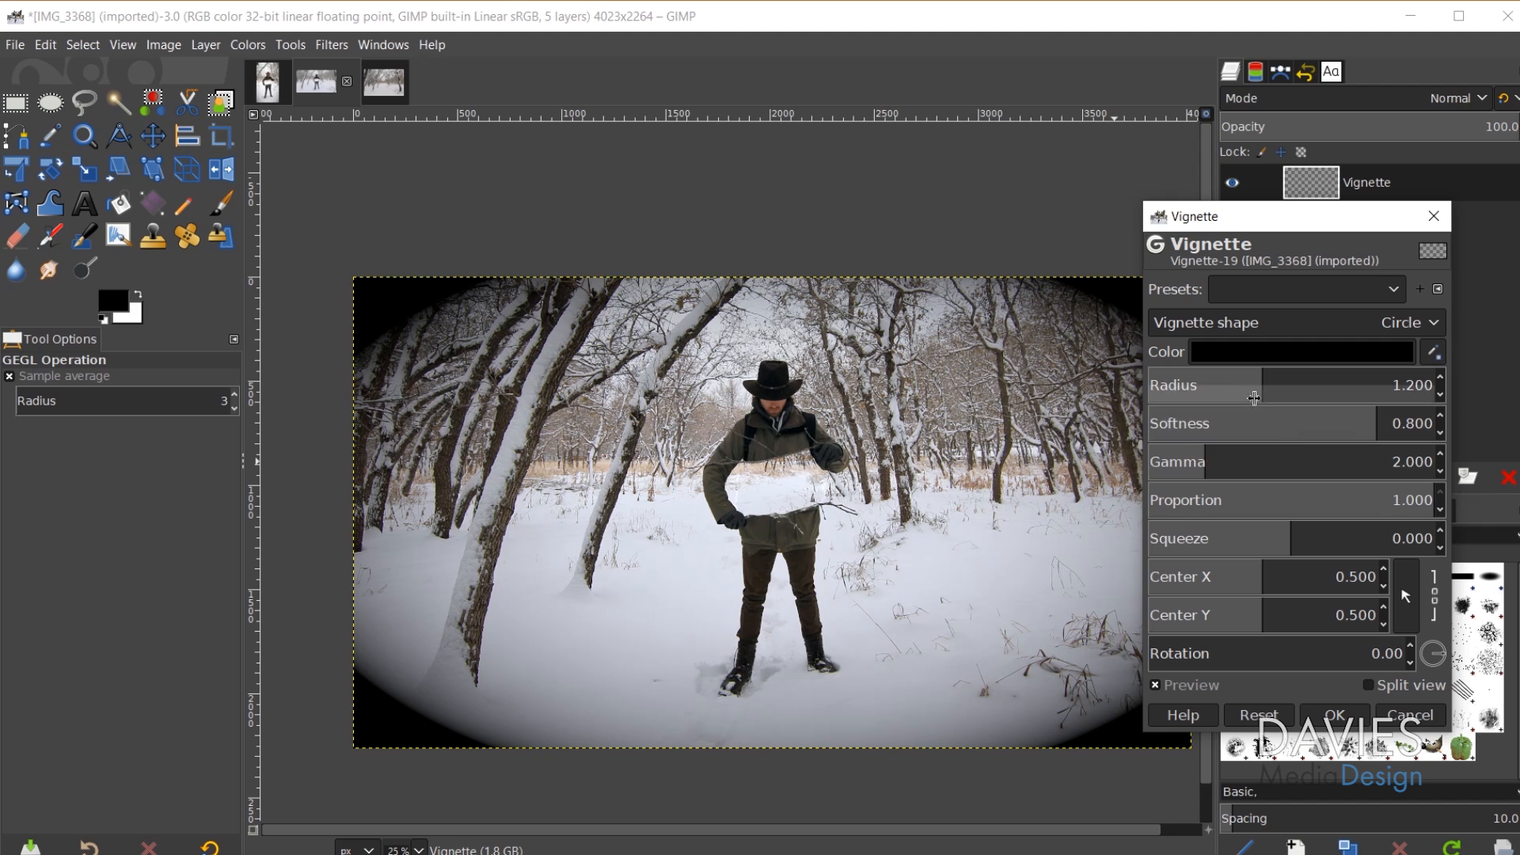
{"action": "left_click", "coordinate": [1247, 386]}
{"action": "left_click_drag", "start_coordinate": [1244, 385], "coordinate": [1337, 379]}
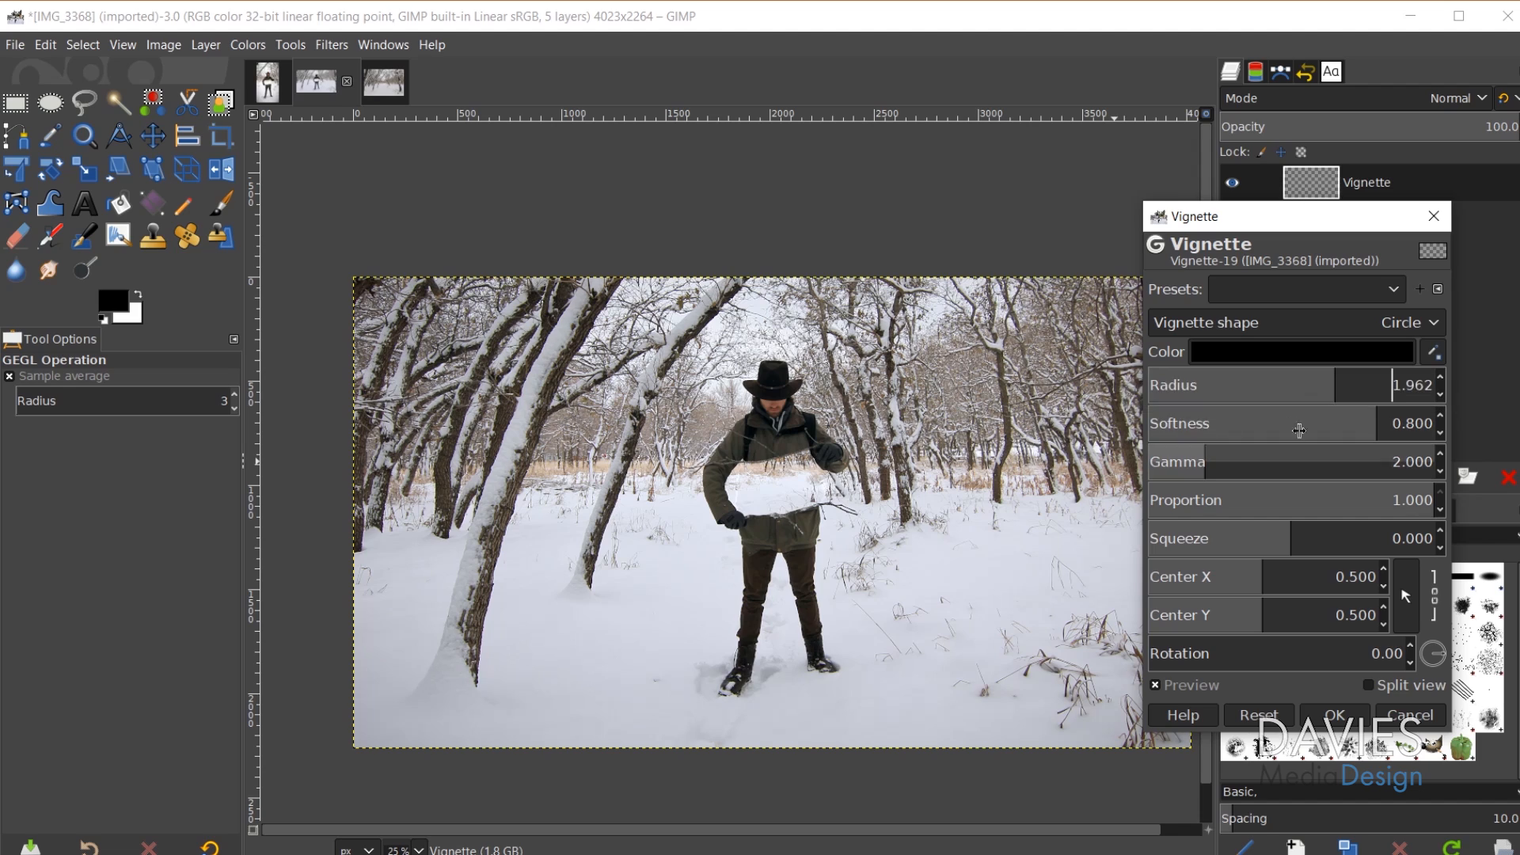
{"action": "mouse_move", "coordinate": [1343, 414]}
{"action": "left_mouse_down"}
{"action": "mouse_move", "coordinate": [1316, 418]}
{"action": "mouse_move", "coordinate": [1353, 417]}
{"action": "left_mouse_up"}
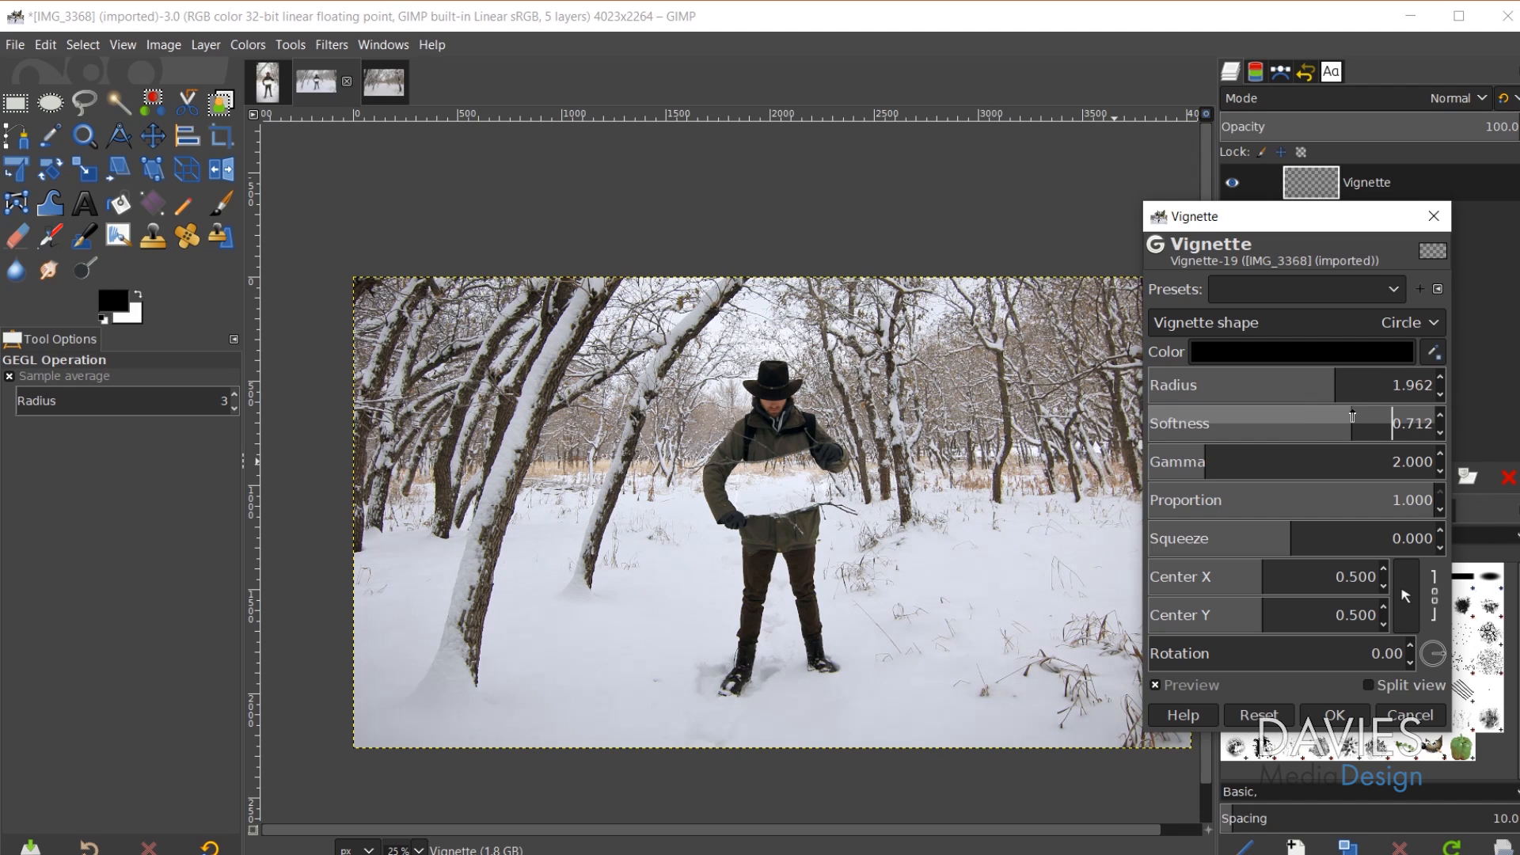
{"action": "mouse_move", "coordinate": [1207, 461]}
{"action": "left_mouse_down"}
{"action": "mouse_move", "coordinate": [1267, 460]}
{"action": "mouse_move", "coordinate": [1228, 454]}
{"action": "left_mouse_up"}
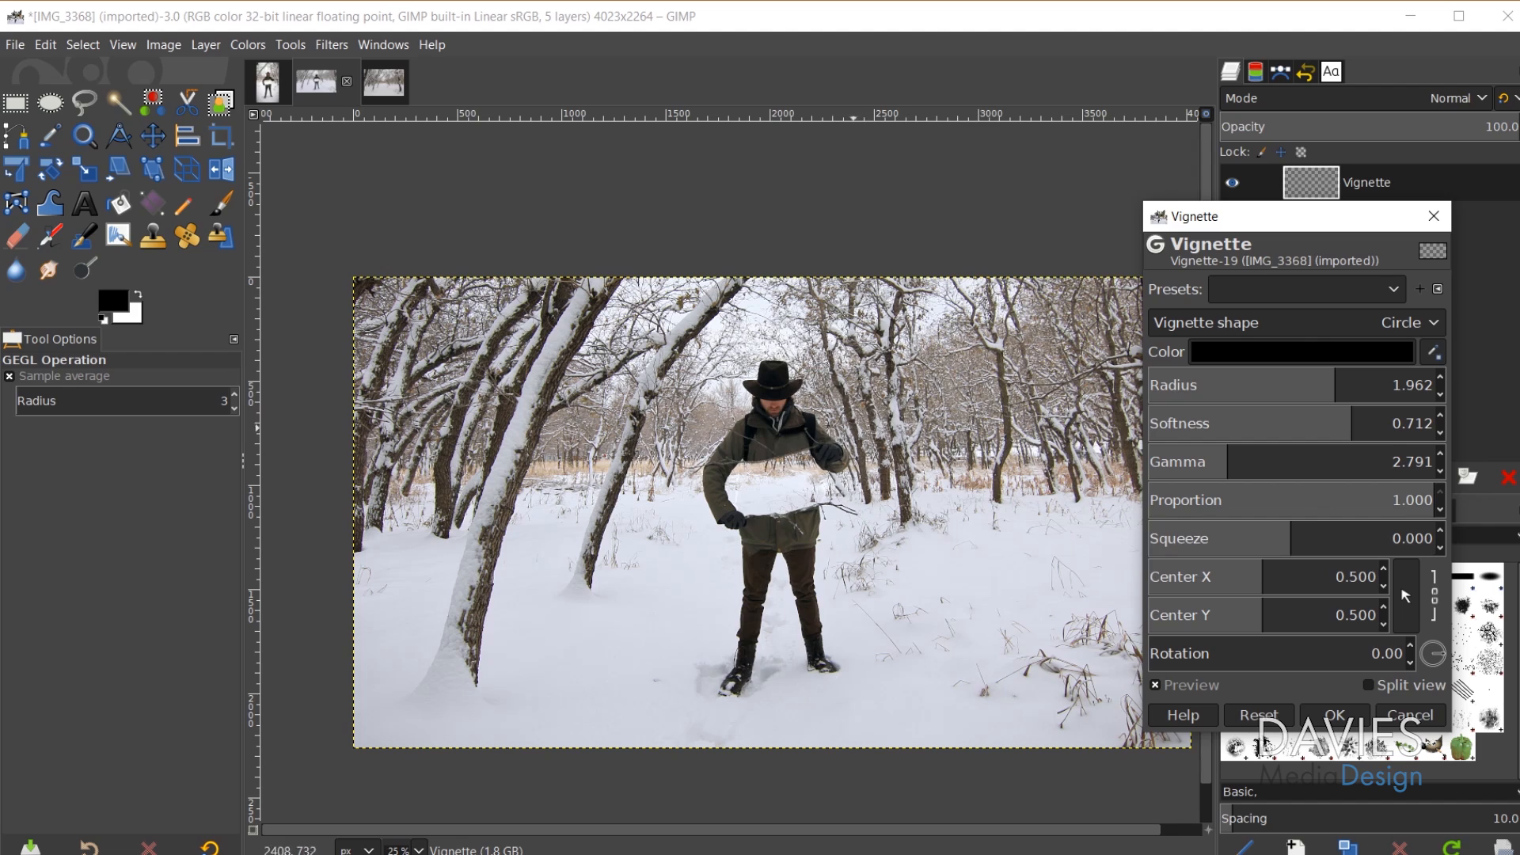
Step: Set the vignette radius to 1.517, compare the image with and without the preview, and apply the filter
{"action": "left_click", "coordinate": [1170, 685]}
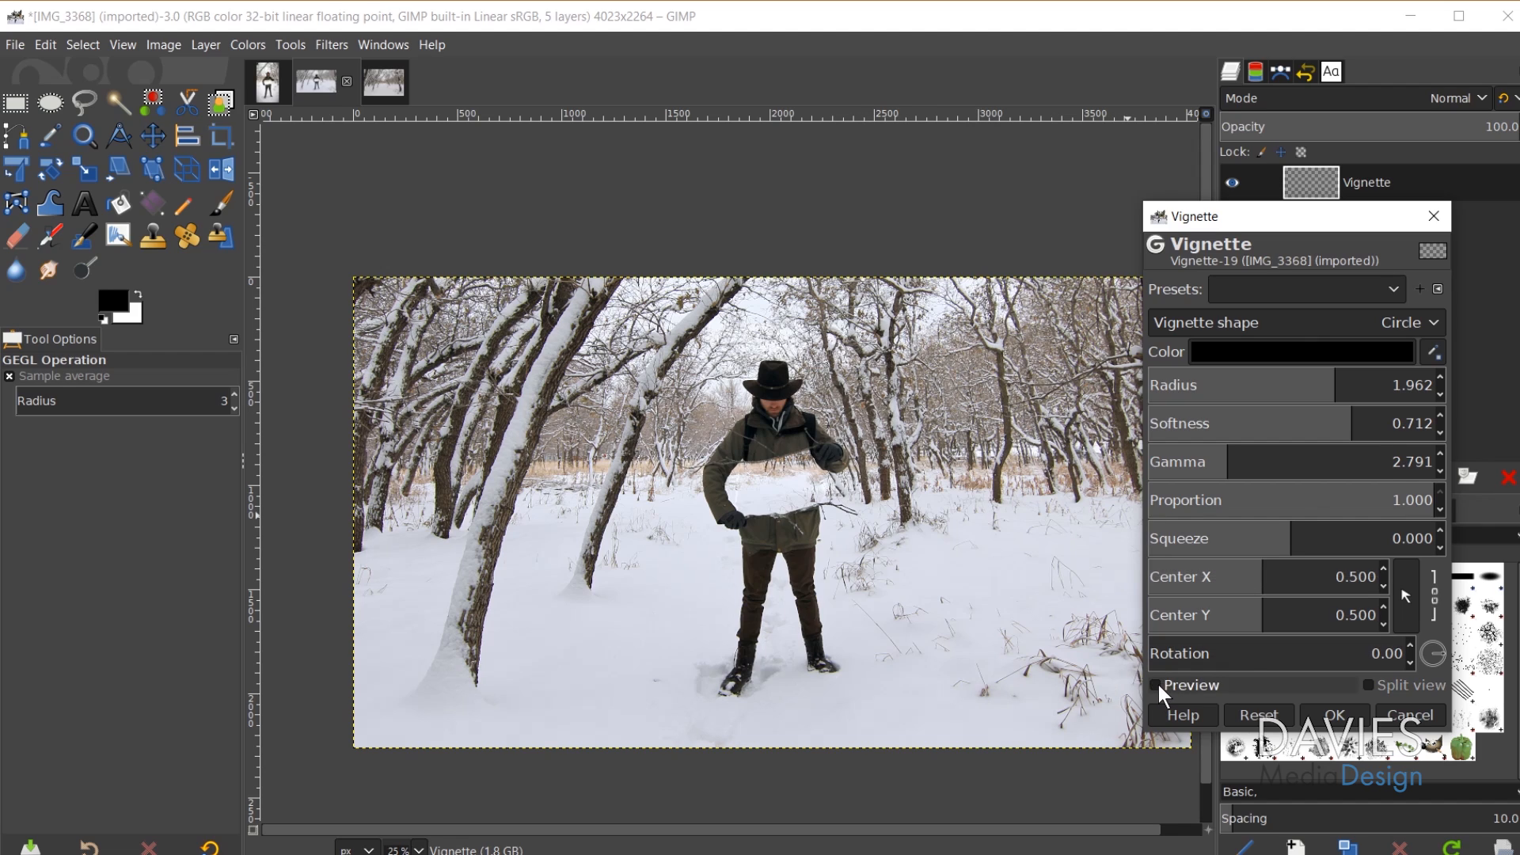
{"action": "left_click", "coordinate": [1160, 689]}
{"action": "left_click", "coordinate": [1327, 377]}
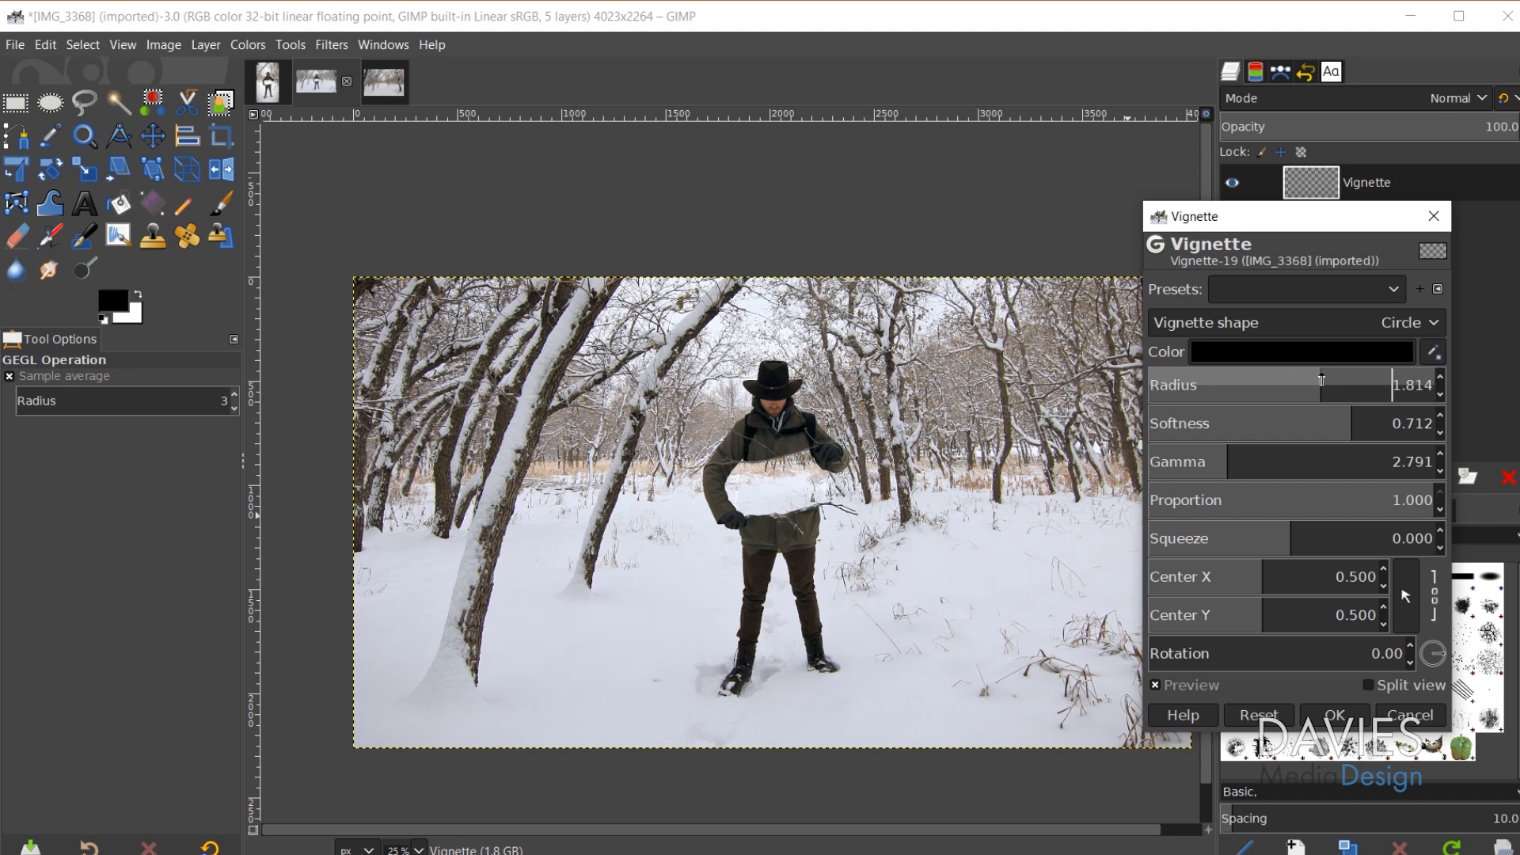
{"action": "left_click_drag", "start_coordinate": [1320, 379], "coordinate": [1289, 383]}
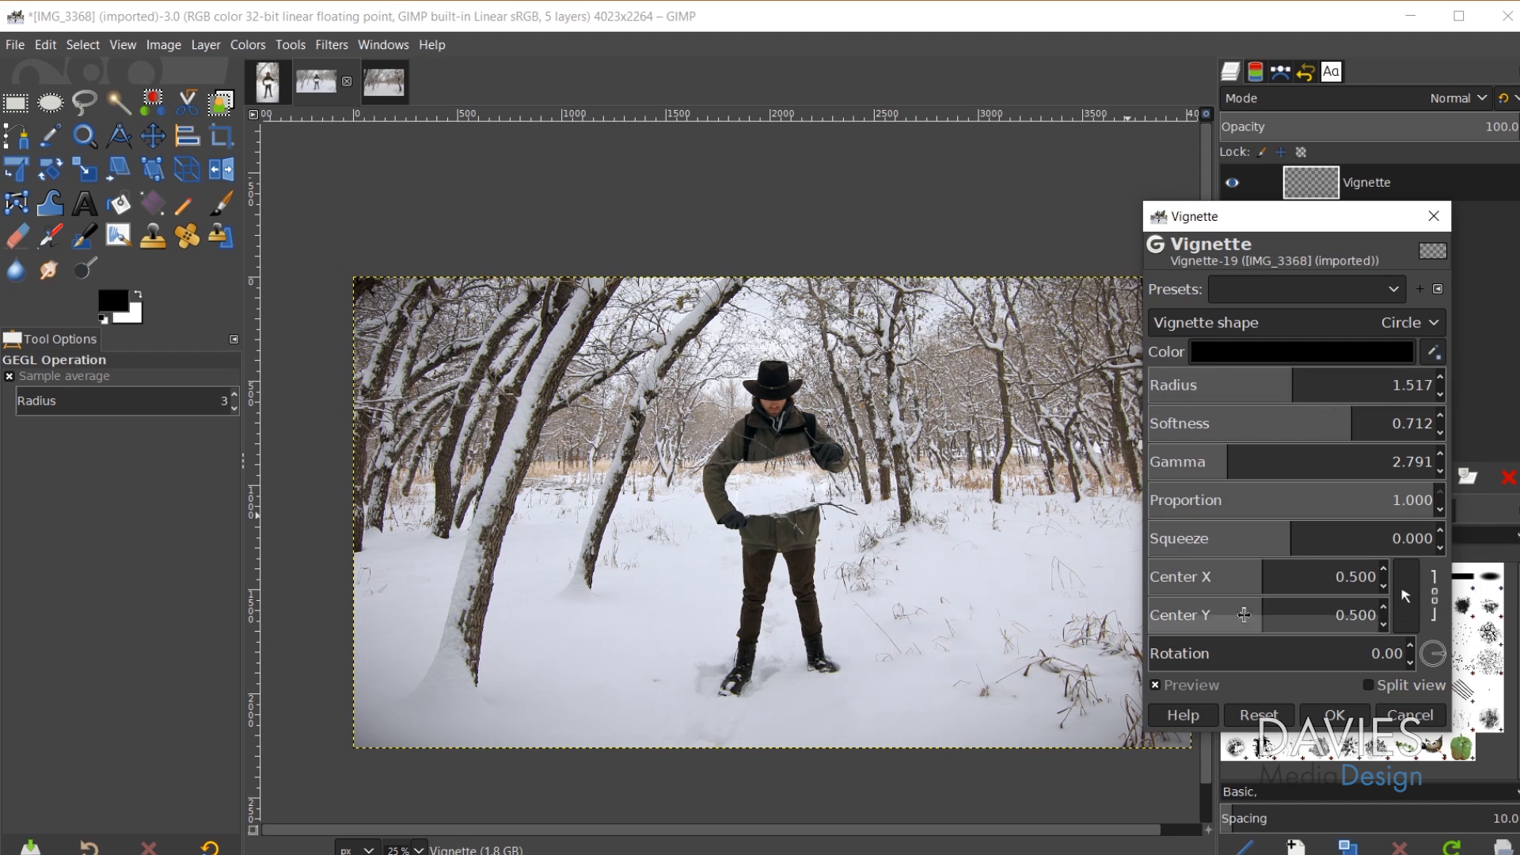
{"action": "left_click", "coordinate": [1204, 683]}
{"action": "left_click", "coordinate": [1206, 682]}
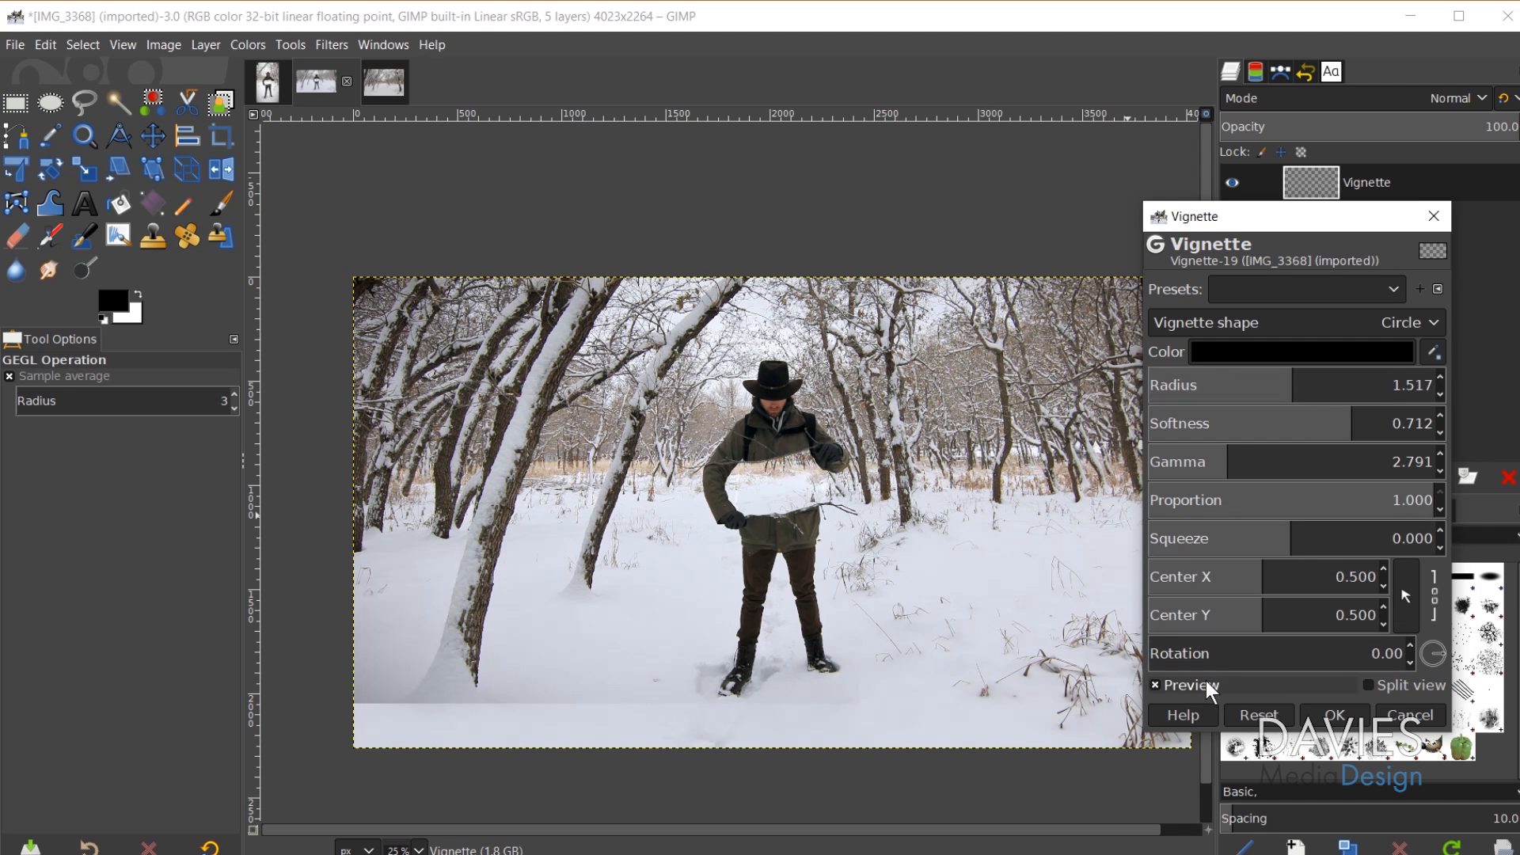
{"action": "left_click", "coordinate": [1335, 714]}
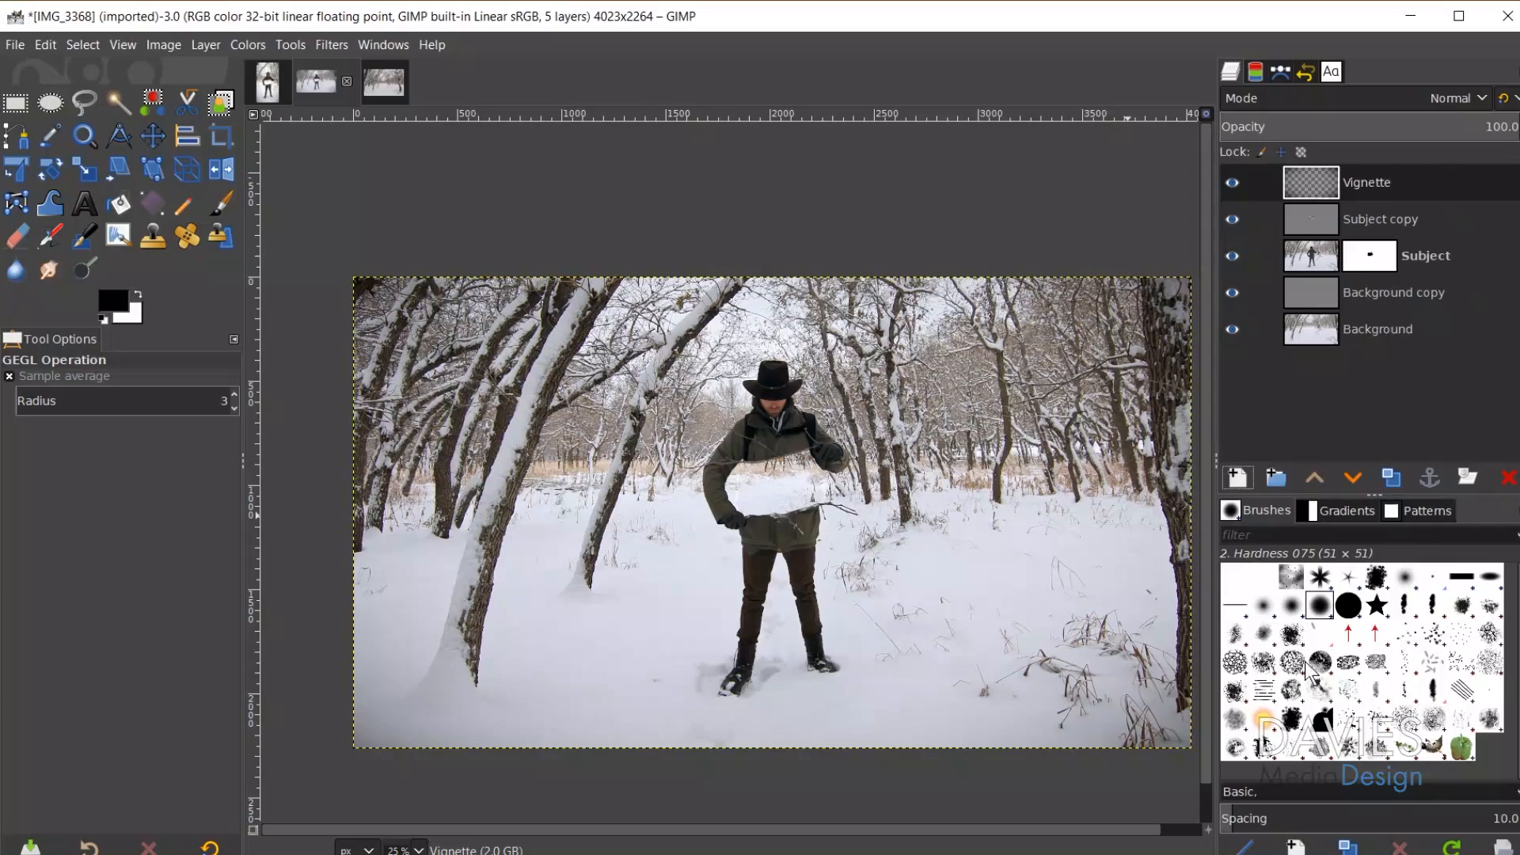
Step: Raise the saturation of the Subject layer's image to a scale of 1.395
{"action": "left_click", "coordinate": [1318, 265]}
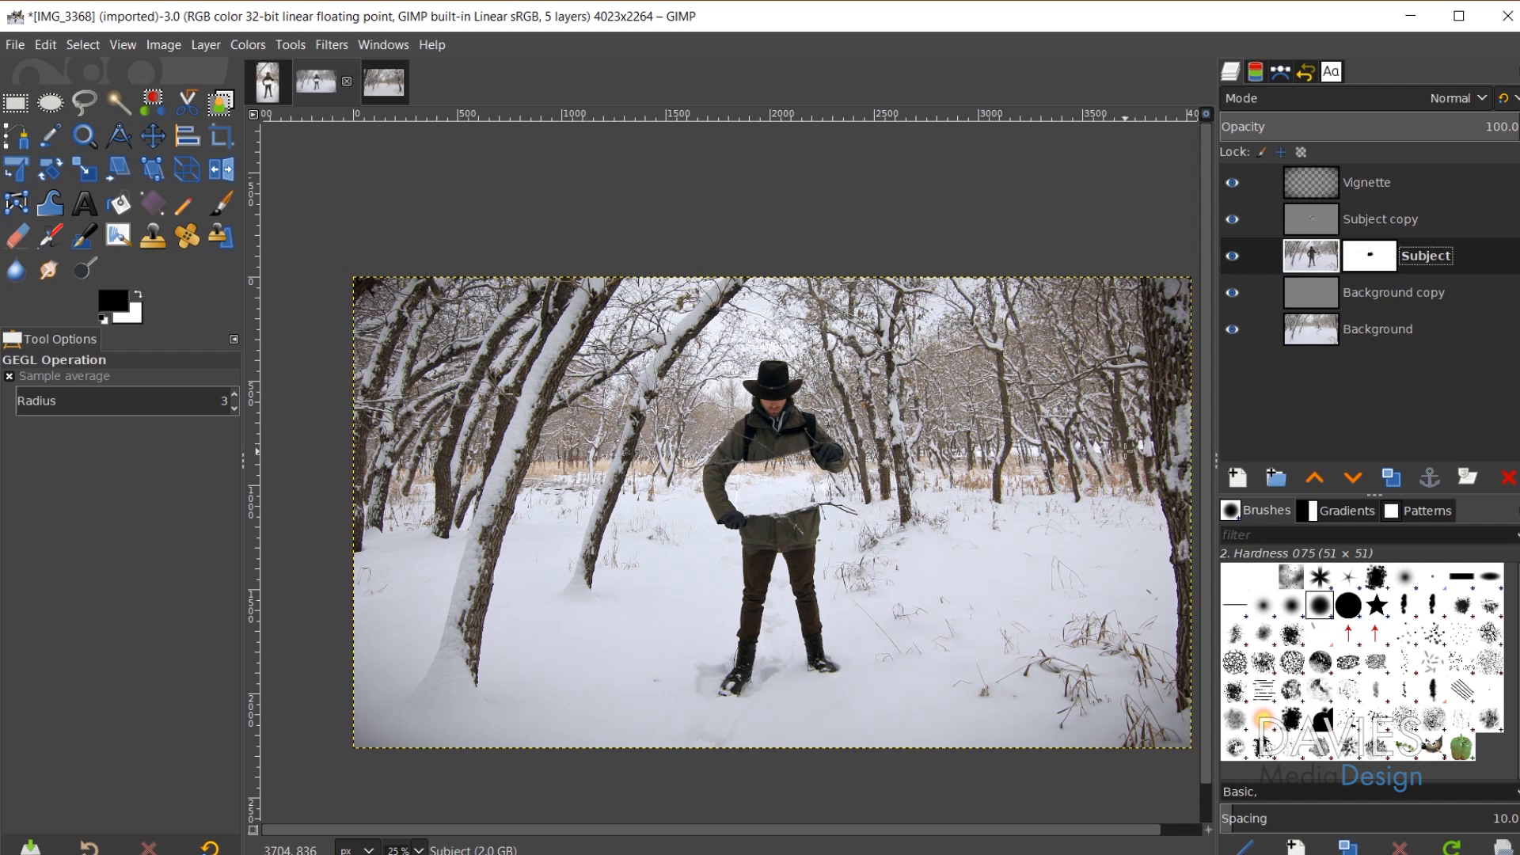
{"action": "left_click", "coordinate": [255, 46]}
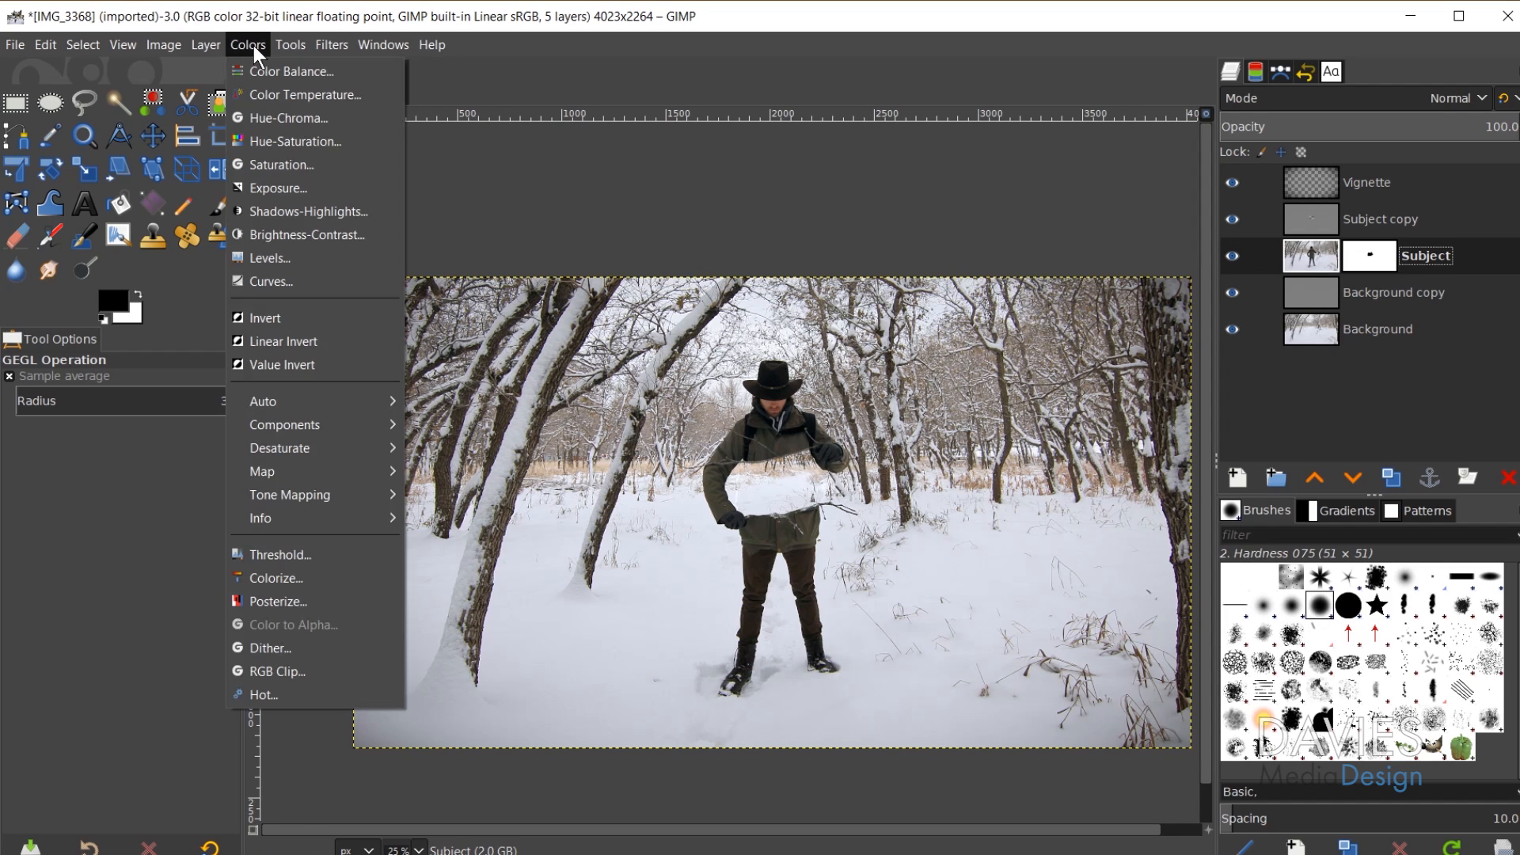
{"action": "left_click", "coordinate": [283, 165]}
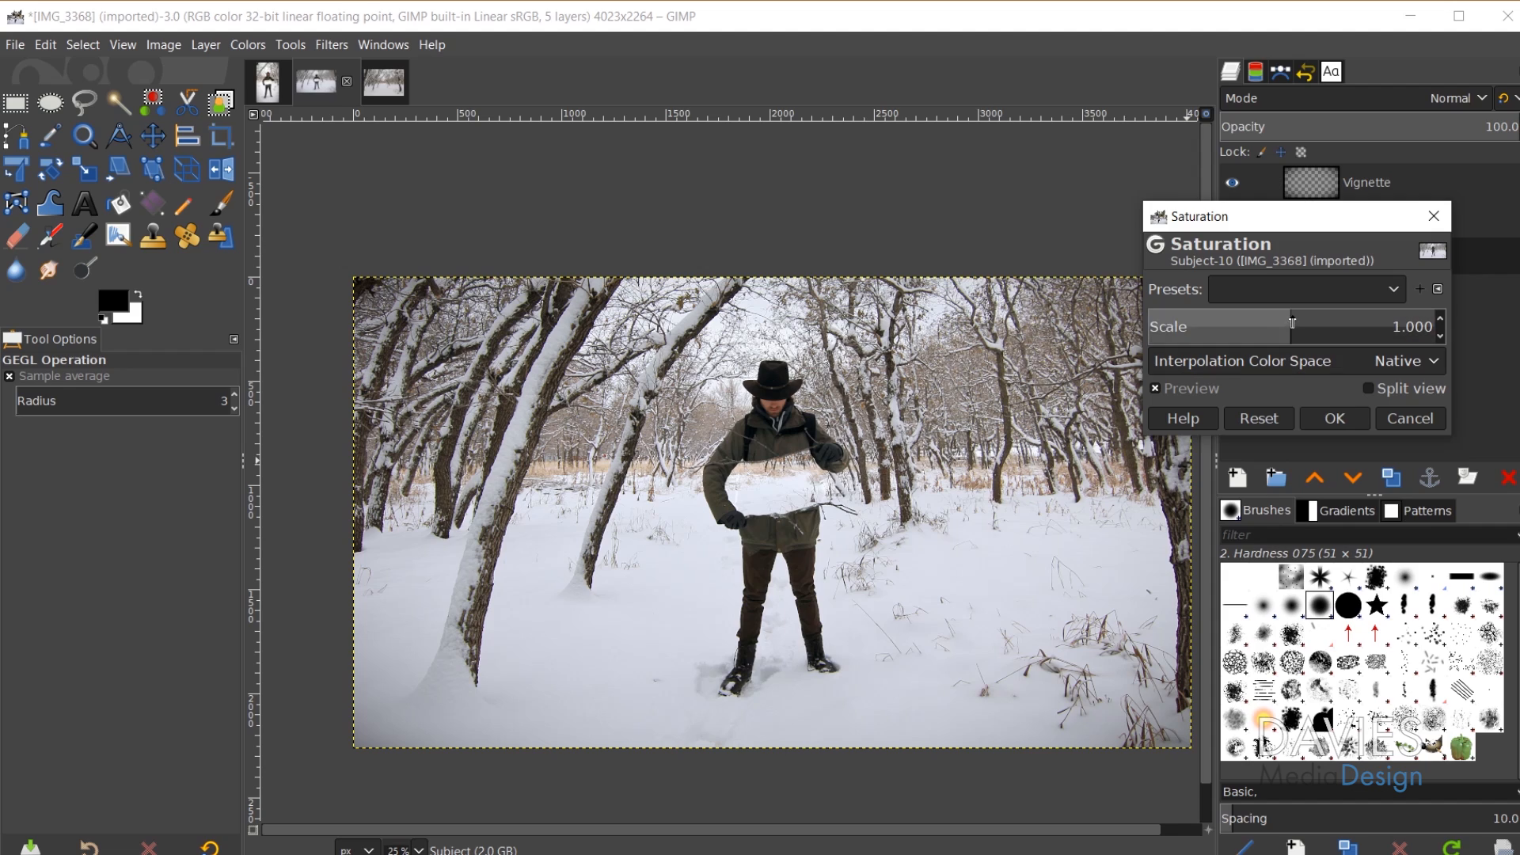
{"action": "left_click", "coordinate": [1307, 320]}
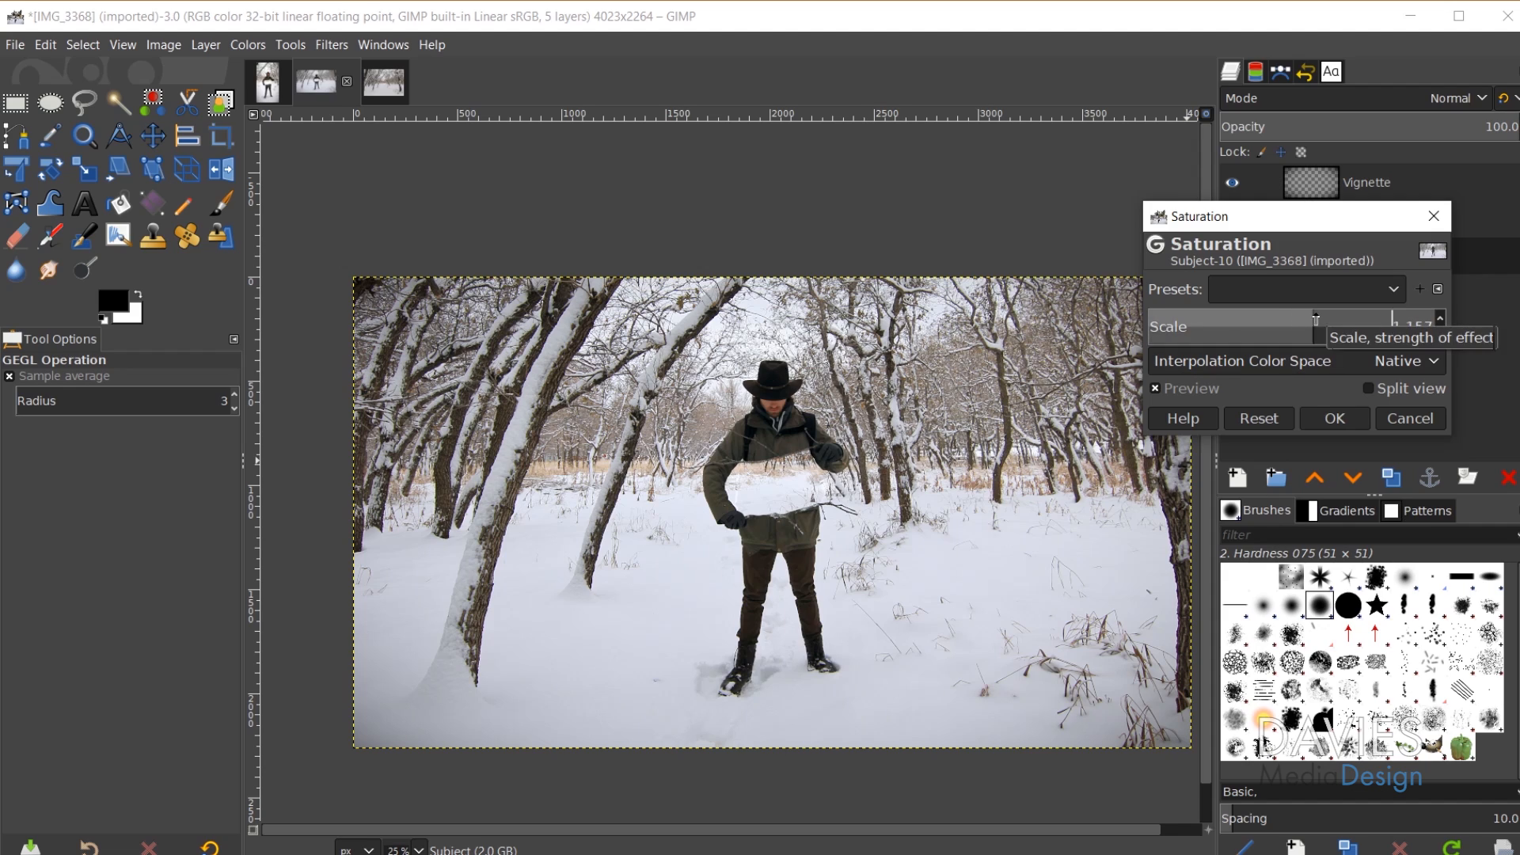
{"action": "left_click_drag", "start_coordinate": [1315, 319], "coordinate": [1336, 318]}
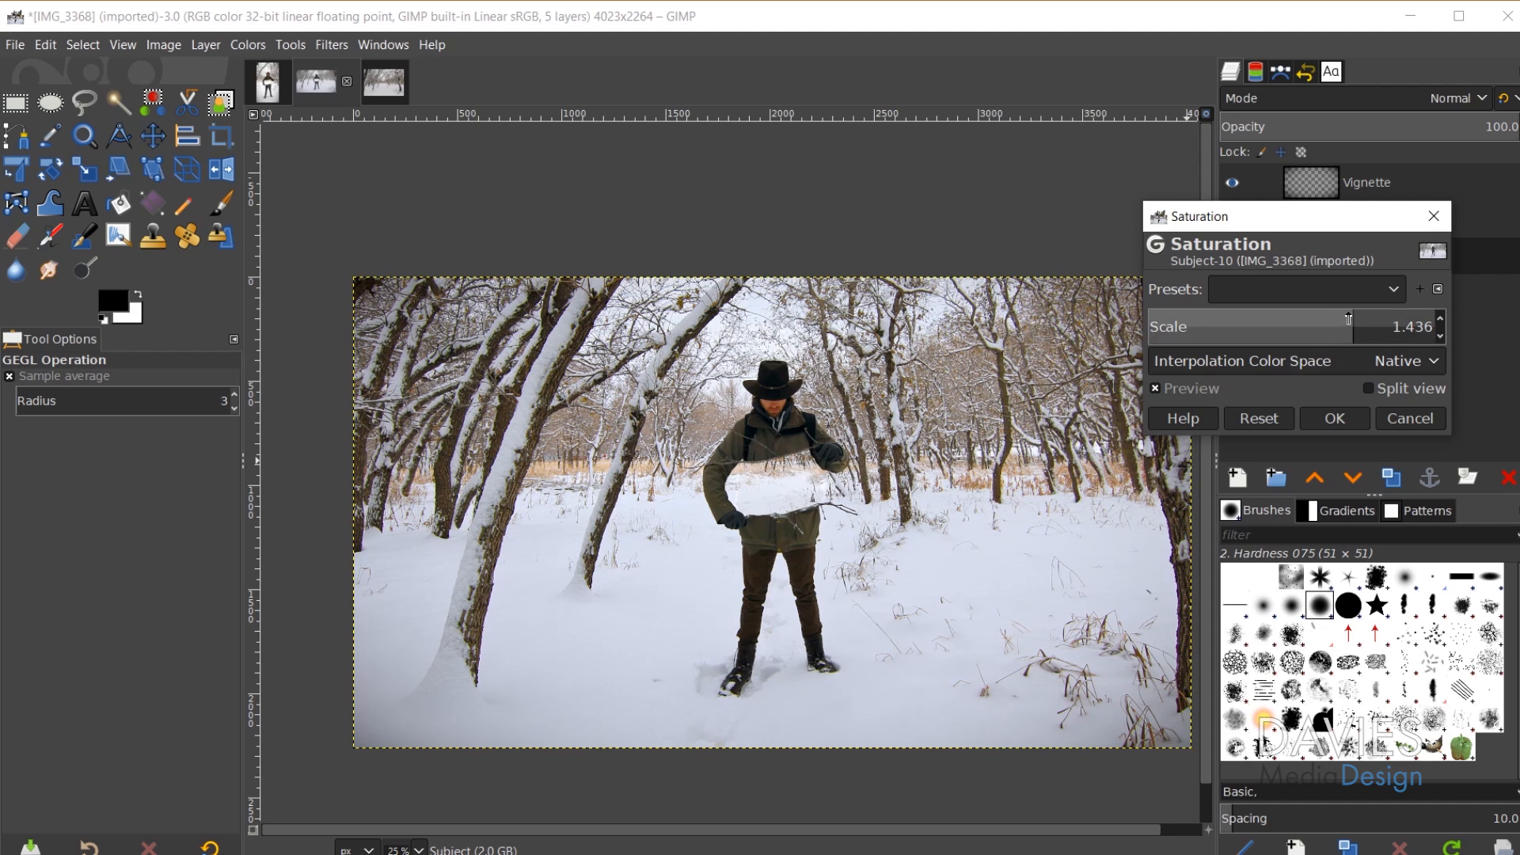
{"action": "left_click", "coordinate": [1348, 318]}
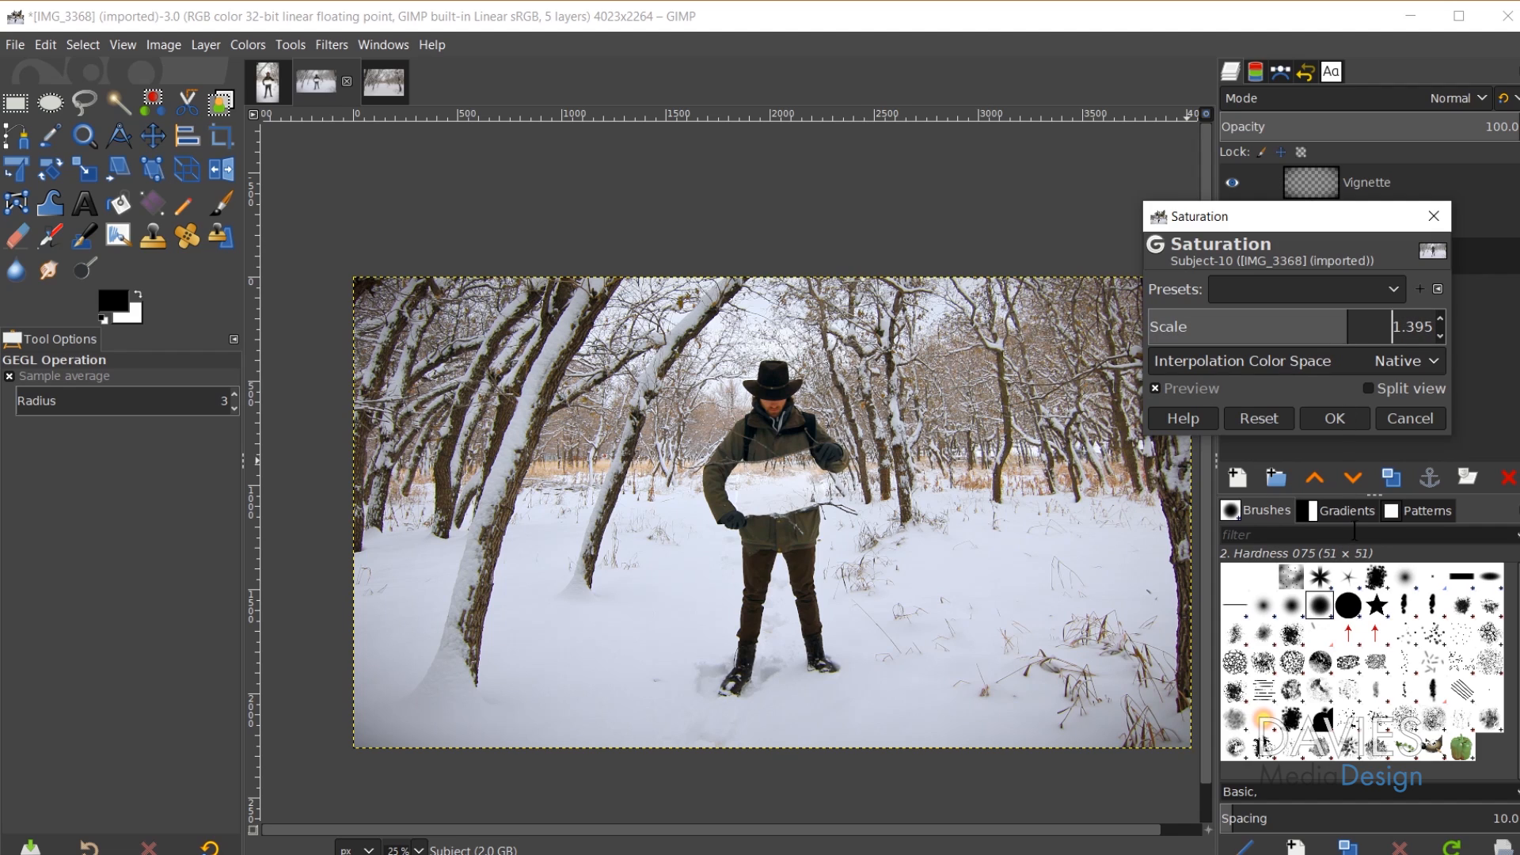
{"action": "left_click", "coordinate": [1333, 420]}
Step: Repeat the Saturation adjustment with the same settings on the Background layer
{"action": "left_click", "coordinate": [1317, 338]}
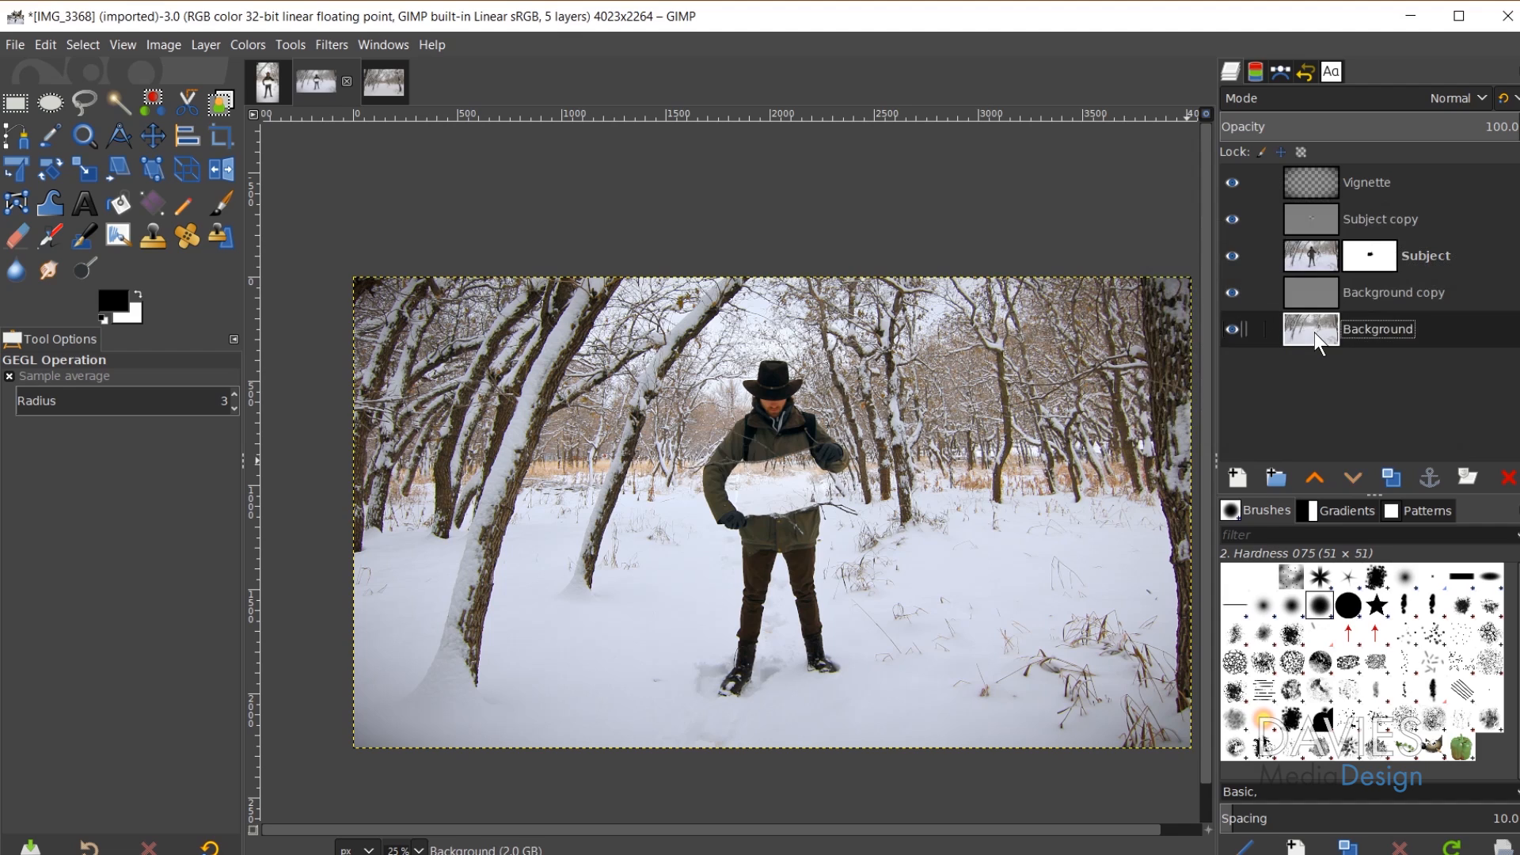
{"action": "left_click", "coordinate": [326, 49]}
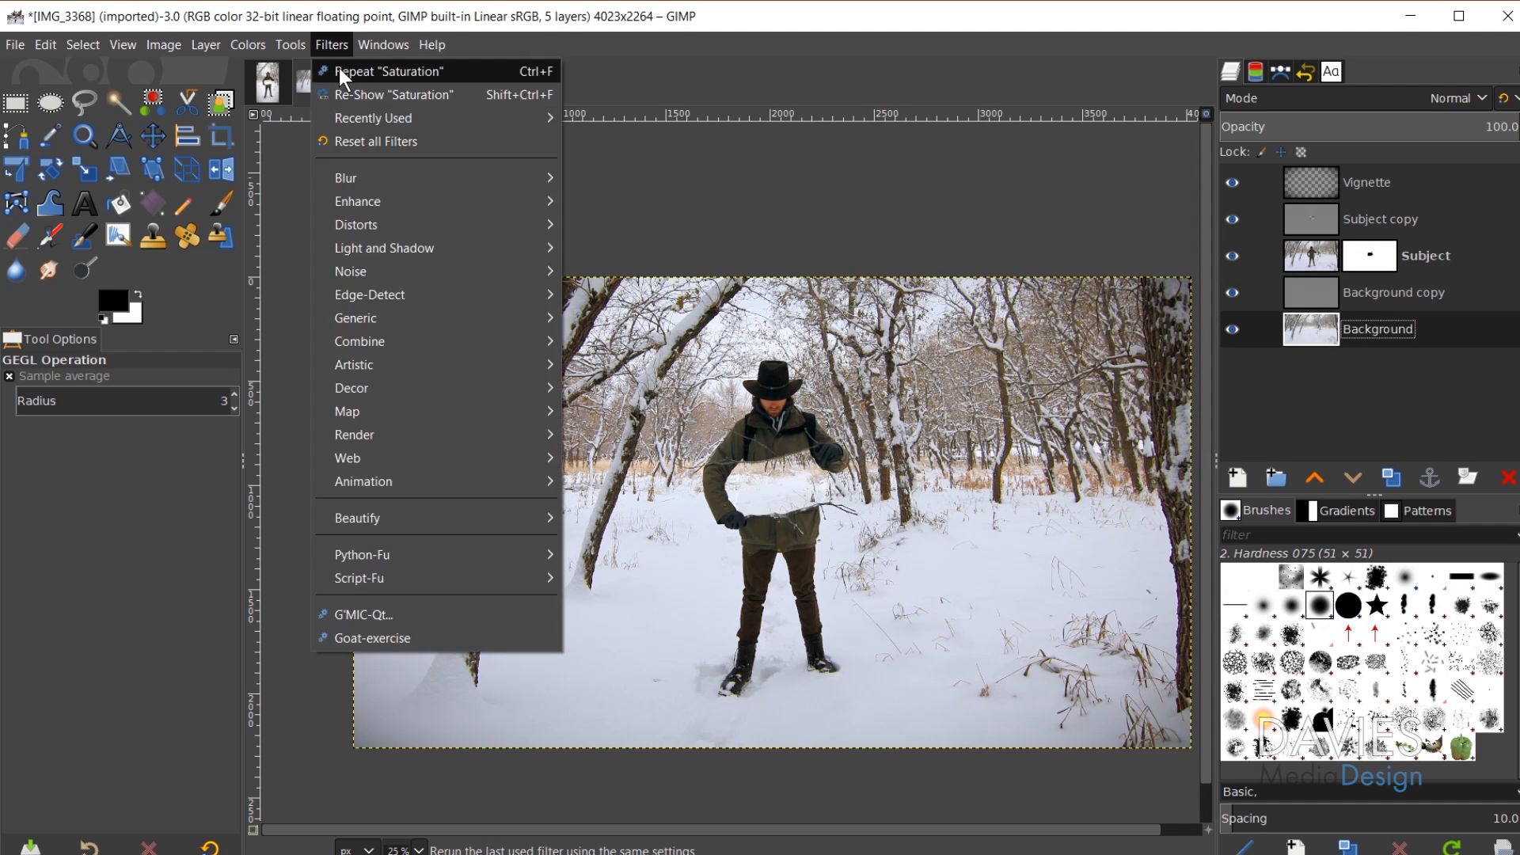
{"action": "left_click", "coordinate": [341, 69]}
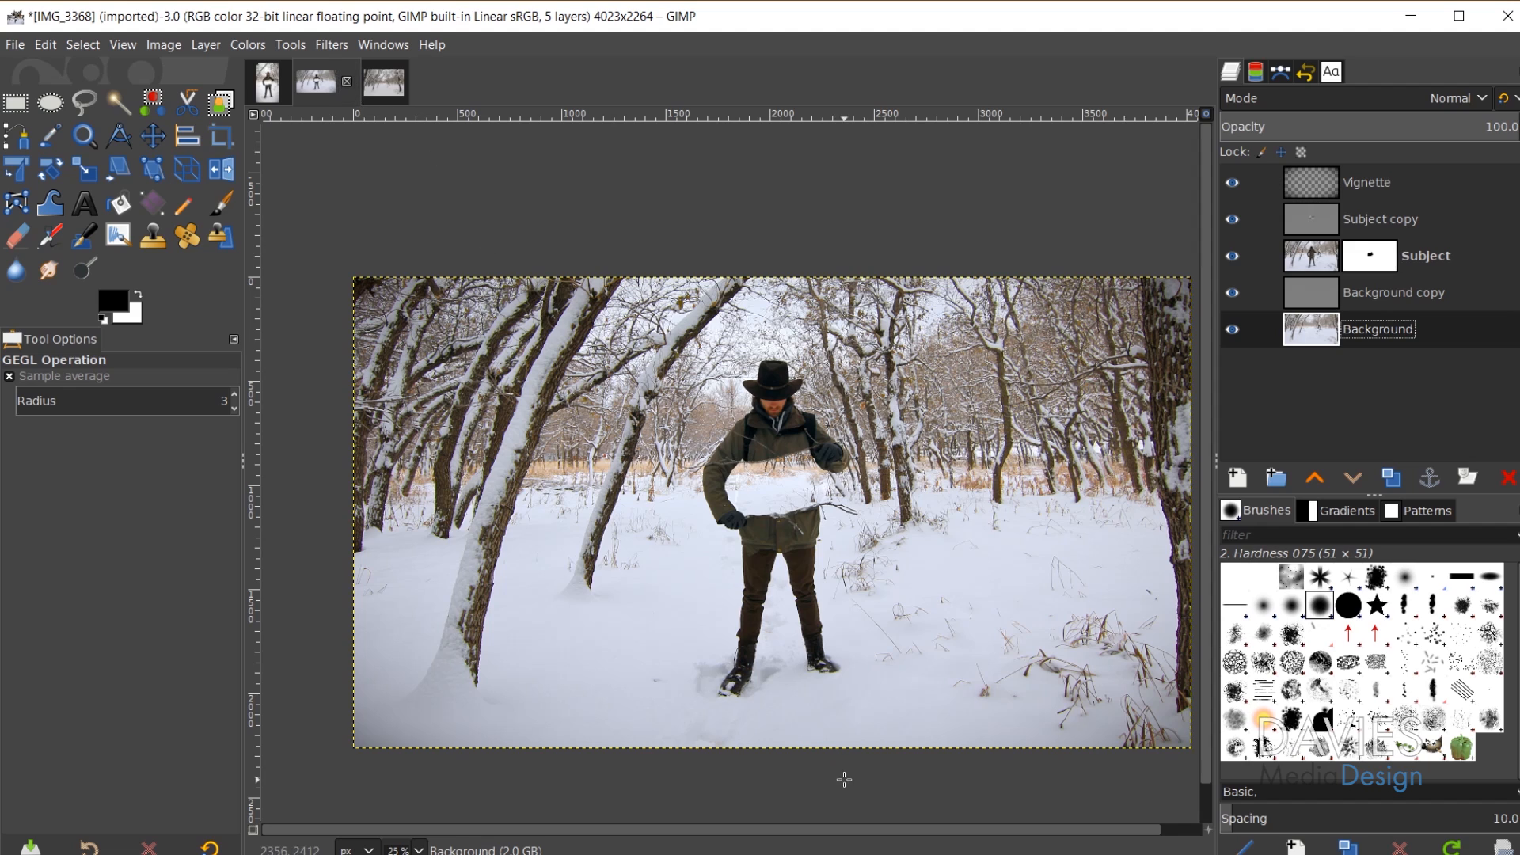